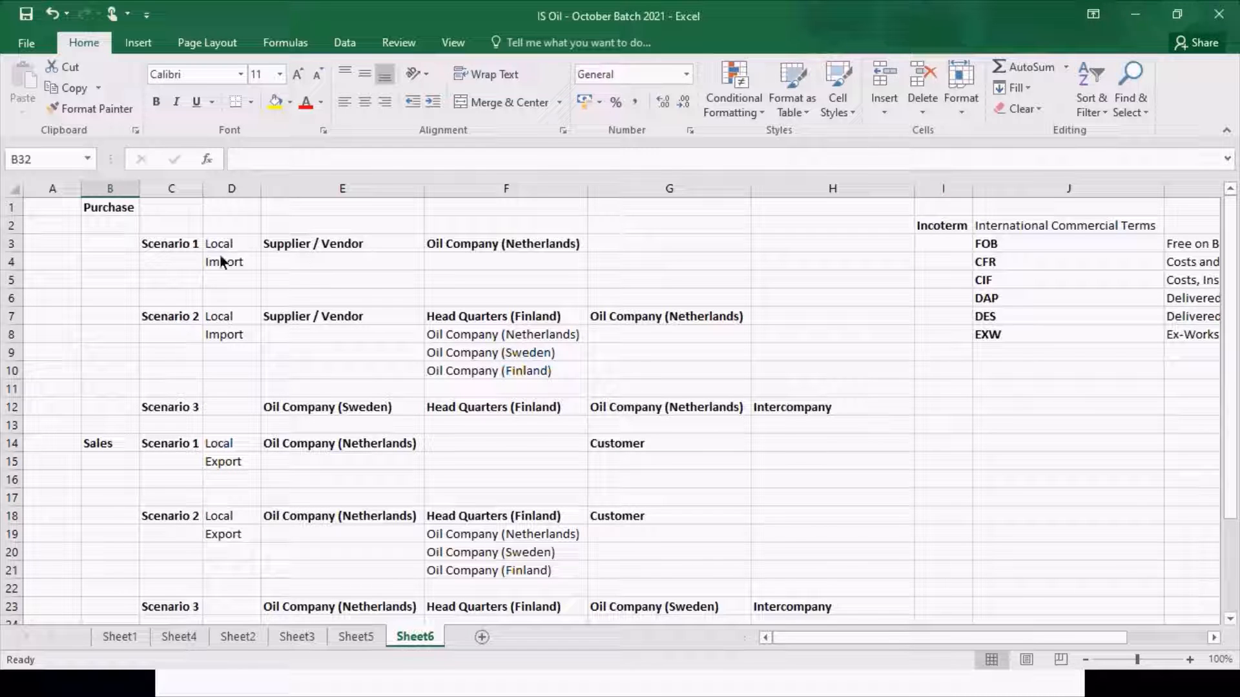
- Review the purchase, sales and exchange scenarios listed on Sheet6
{"action": "left_click", "coordinate": [309, 249]}
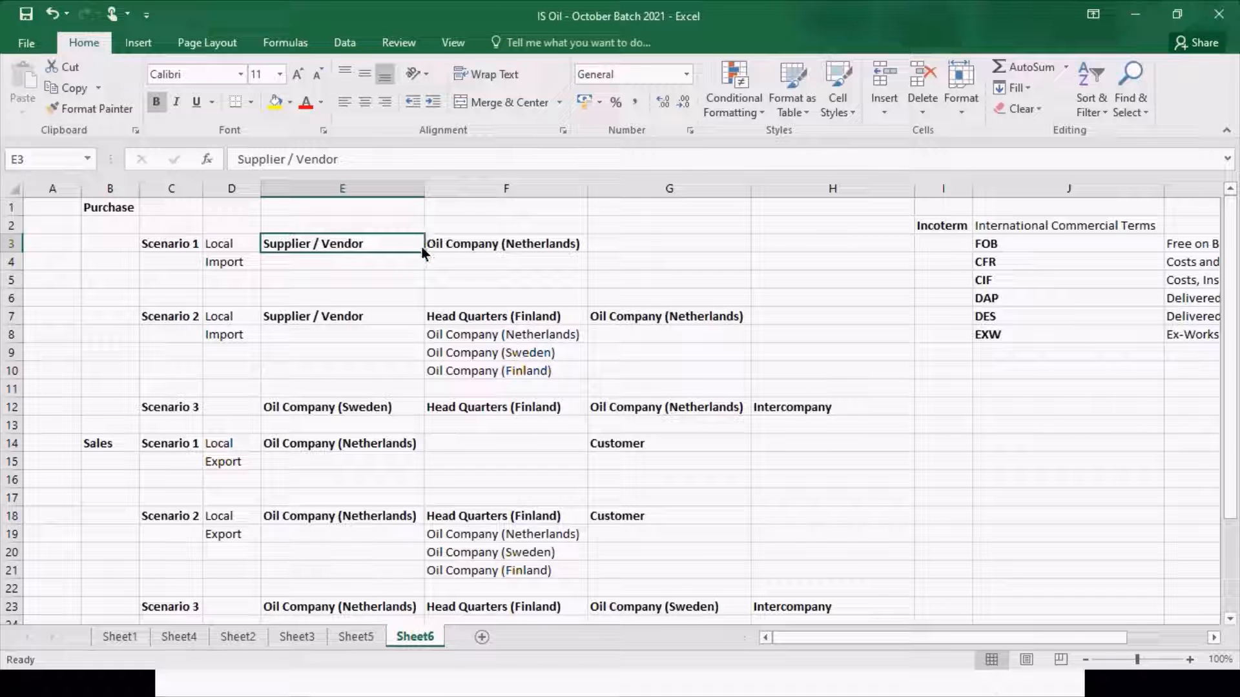
{"action": "left_click", "coordinate": [440, 248]}
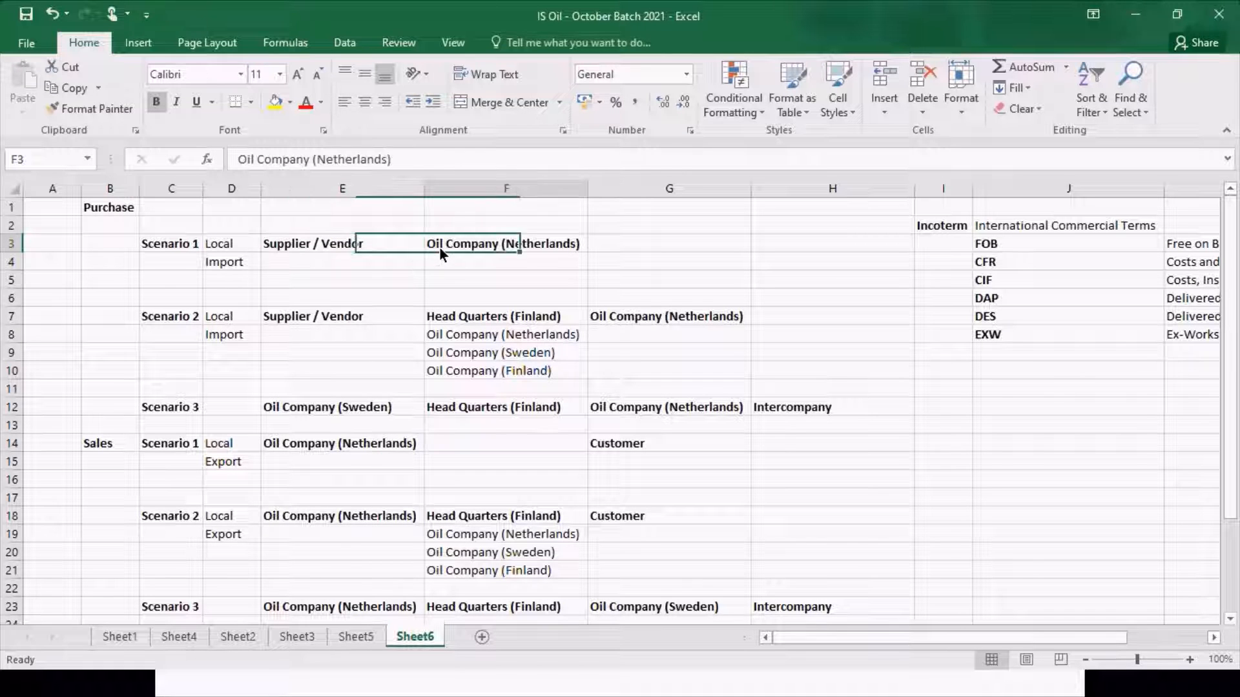
{"action": "left_click", "coordinate": [350, 247]}
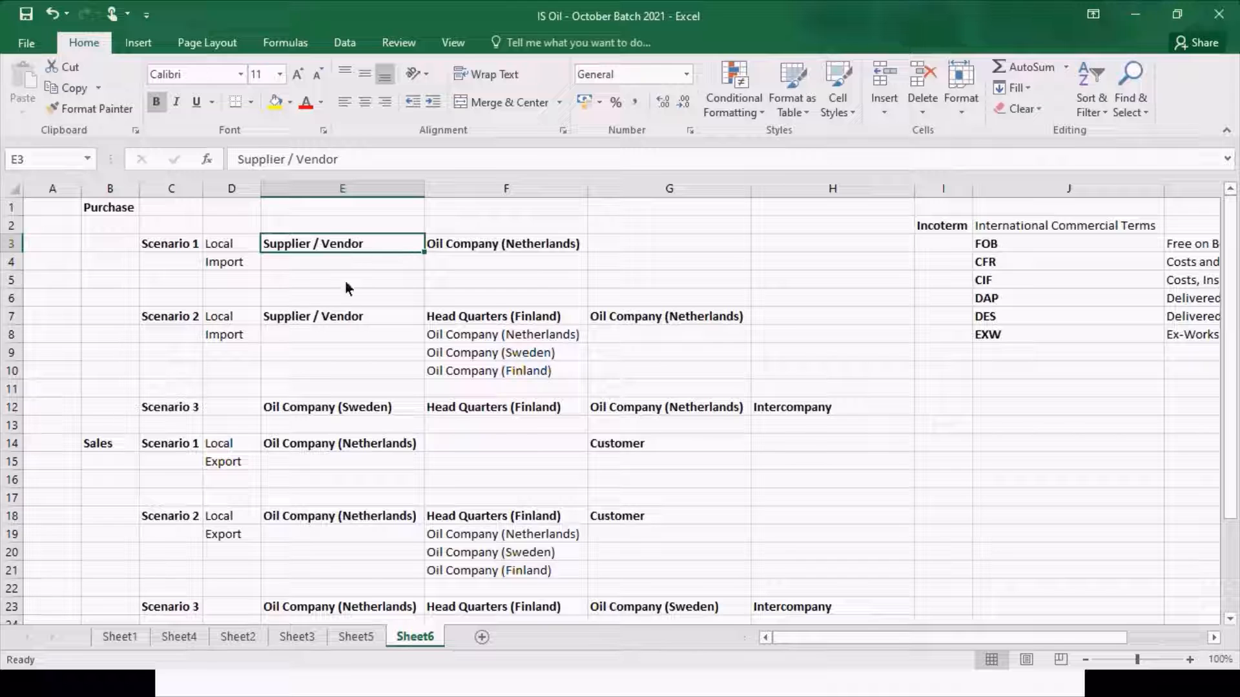
{"action": "left_click", "coordinate": [356, 517]}
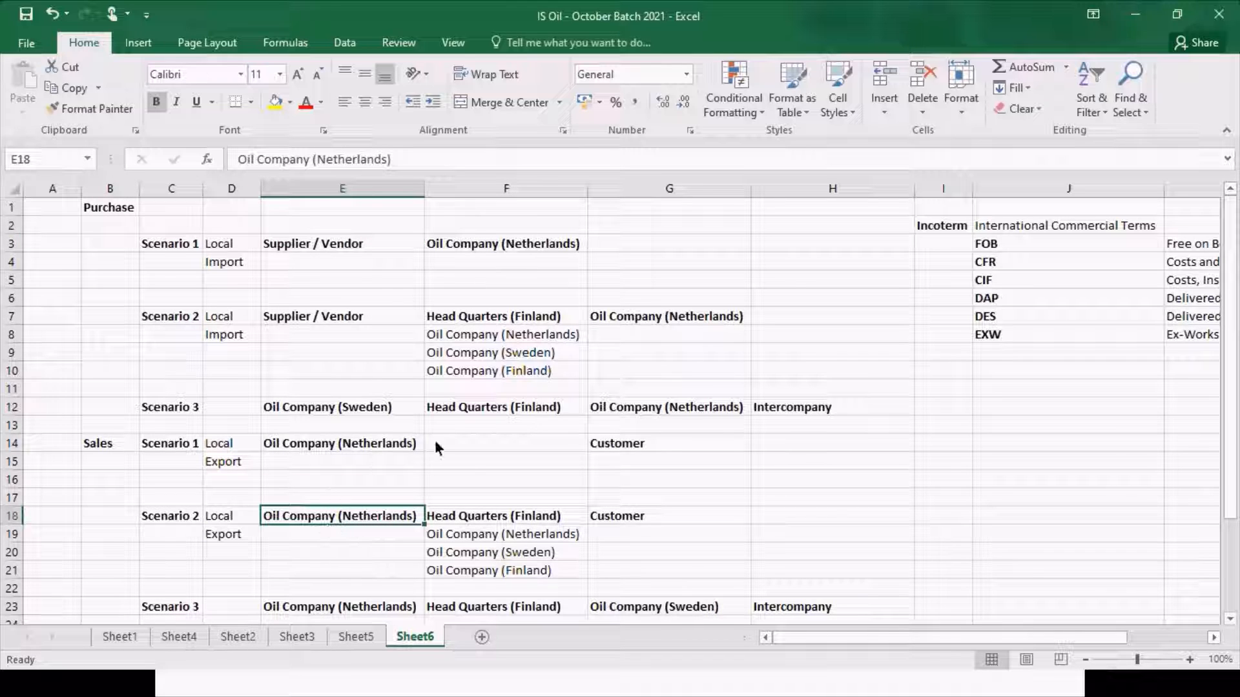
{"action": "left_click", "coordinate": [613, 445]}
{"action": "scroll", "coordinate": [231, 461], "scroll_direction": "down", "scroll_amount": 11}
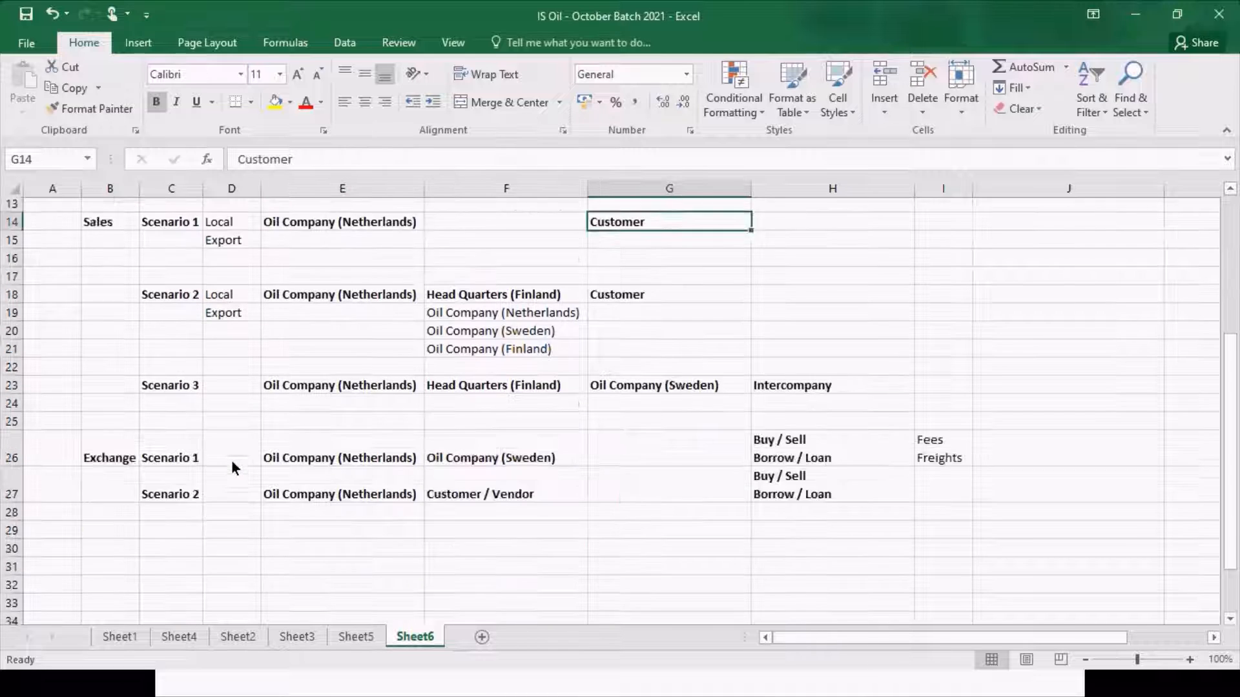
{"action": "scroll", "coordinate": [233, 470], "scroll_direction": "up", "scroll_amount": 5}
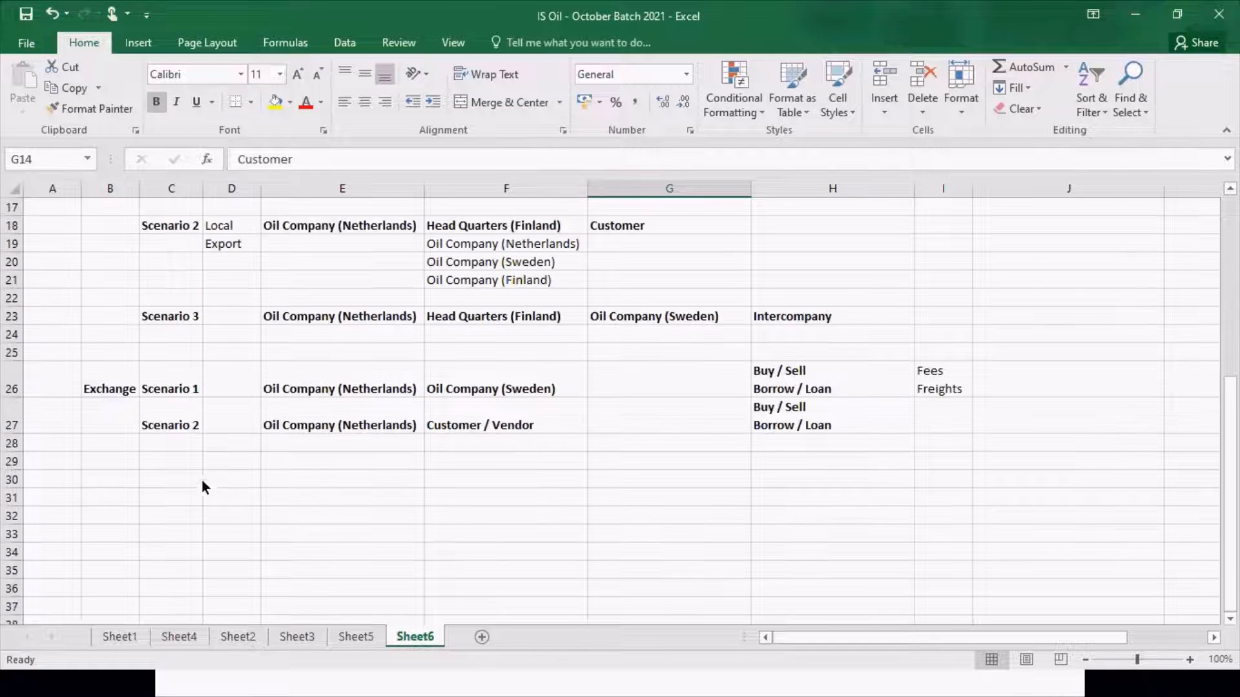
{"action": "left_click", "coordinate": [162, 500]}
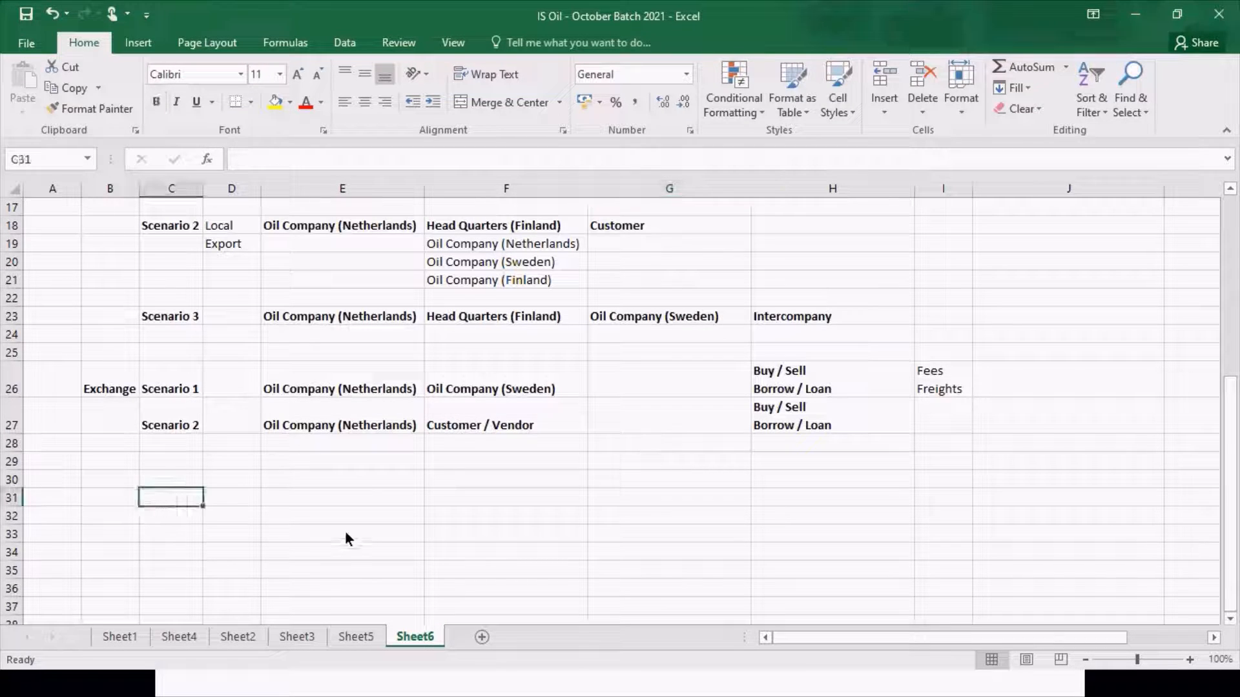
{"action": "type", "text": "C"}
{"action": "key", "text": "BackSpace"}
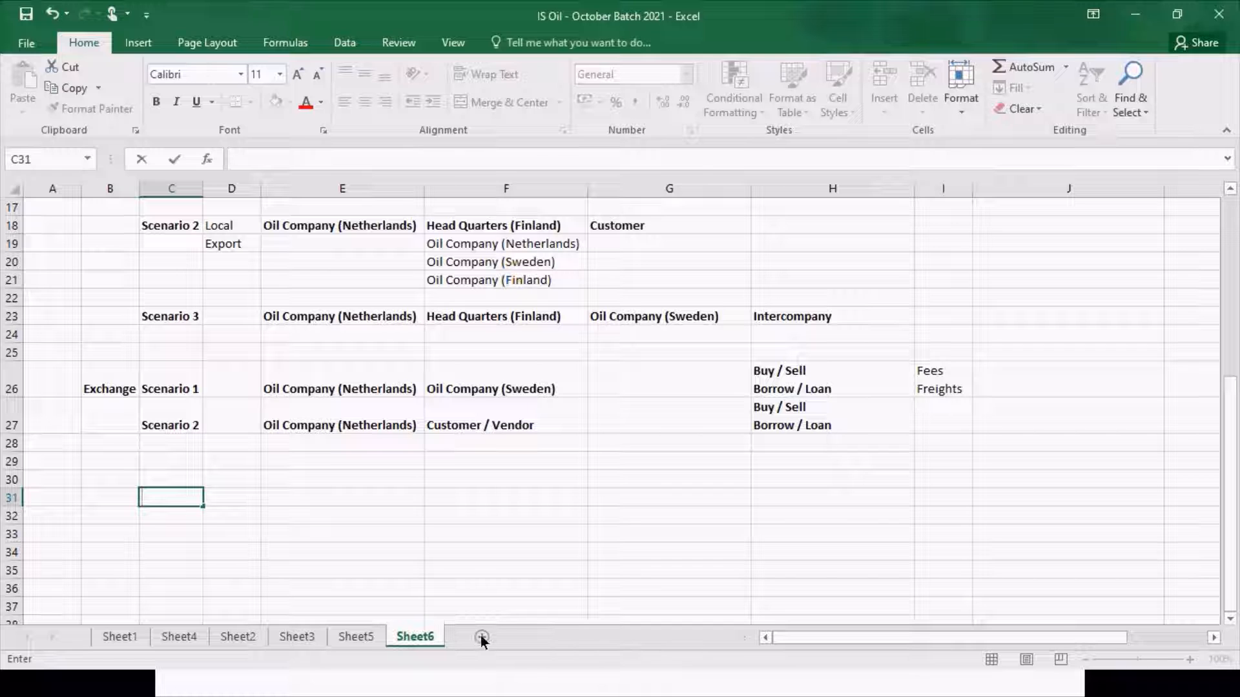
{"action": "left_click", "coordinate": [297, 480]}
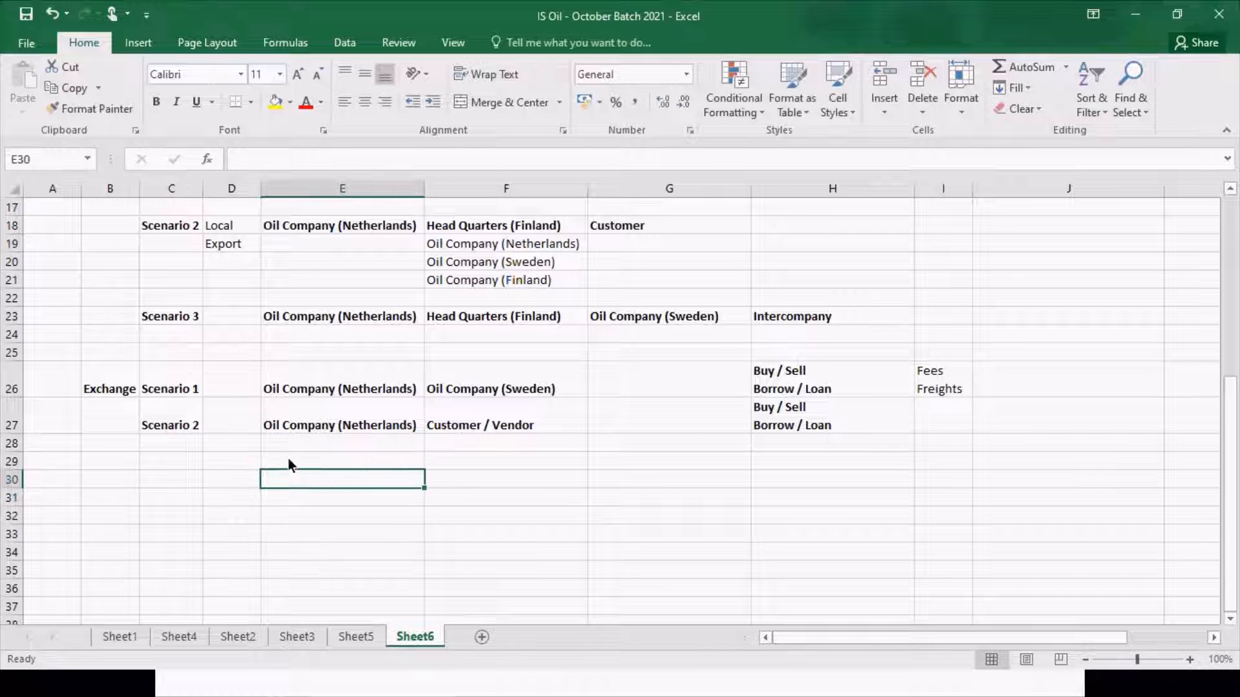
{"action": "scroll", "coordinate": [296, 524], "scroll_direction": "up", "scroll_amount": 5}
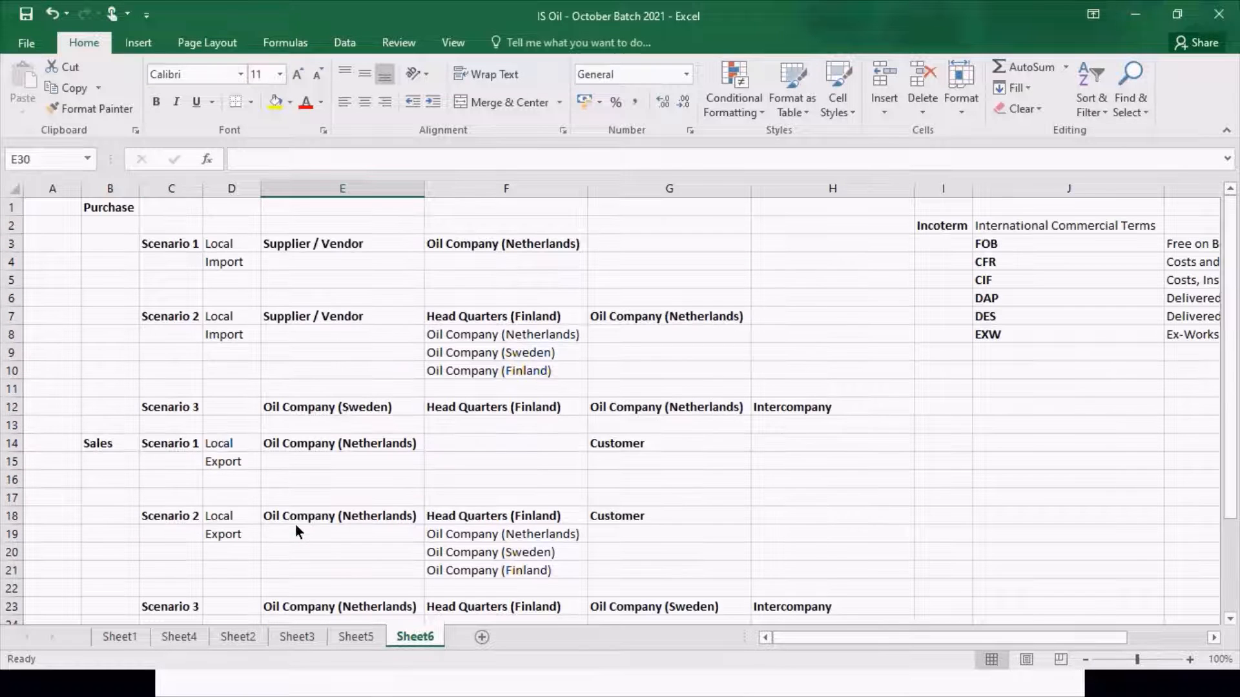
- Add a new worksheet and enter the bold heading "Contracts" in cell A1
{"action": "left_click", "coordinate": [481, 637]}
{"action": "type", "text": "Contracts"}
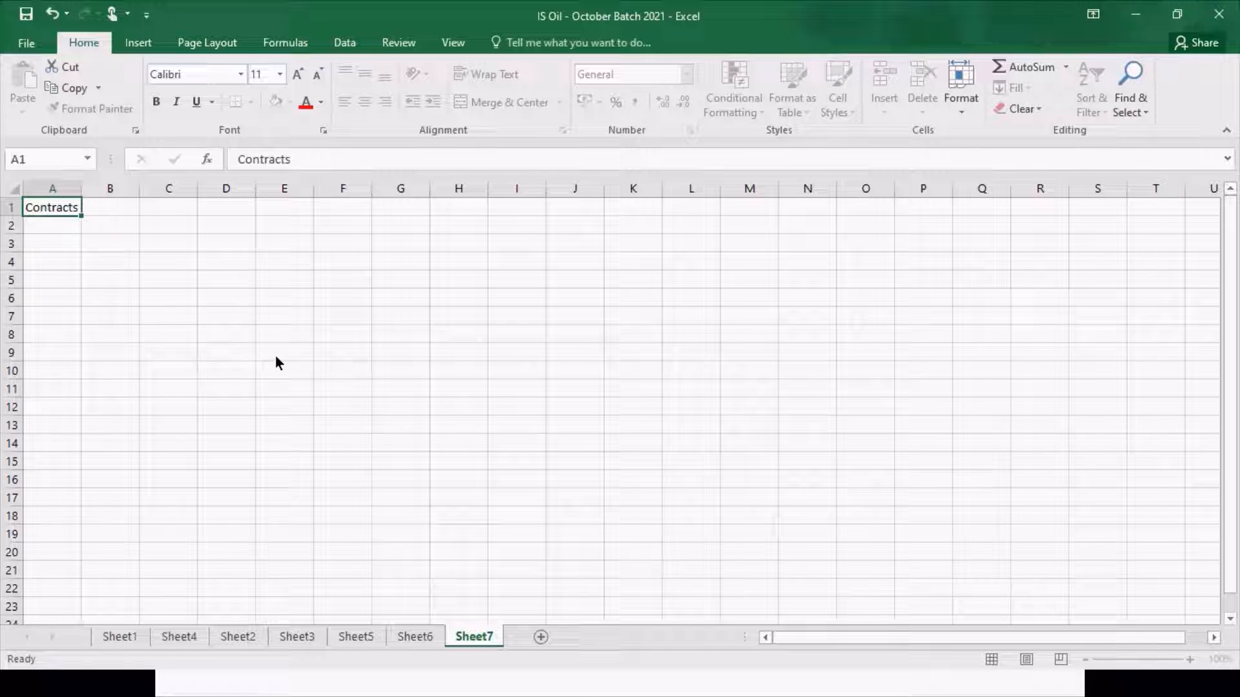
{"action": "key", "text": "Return"}
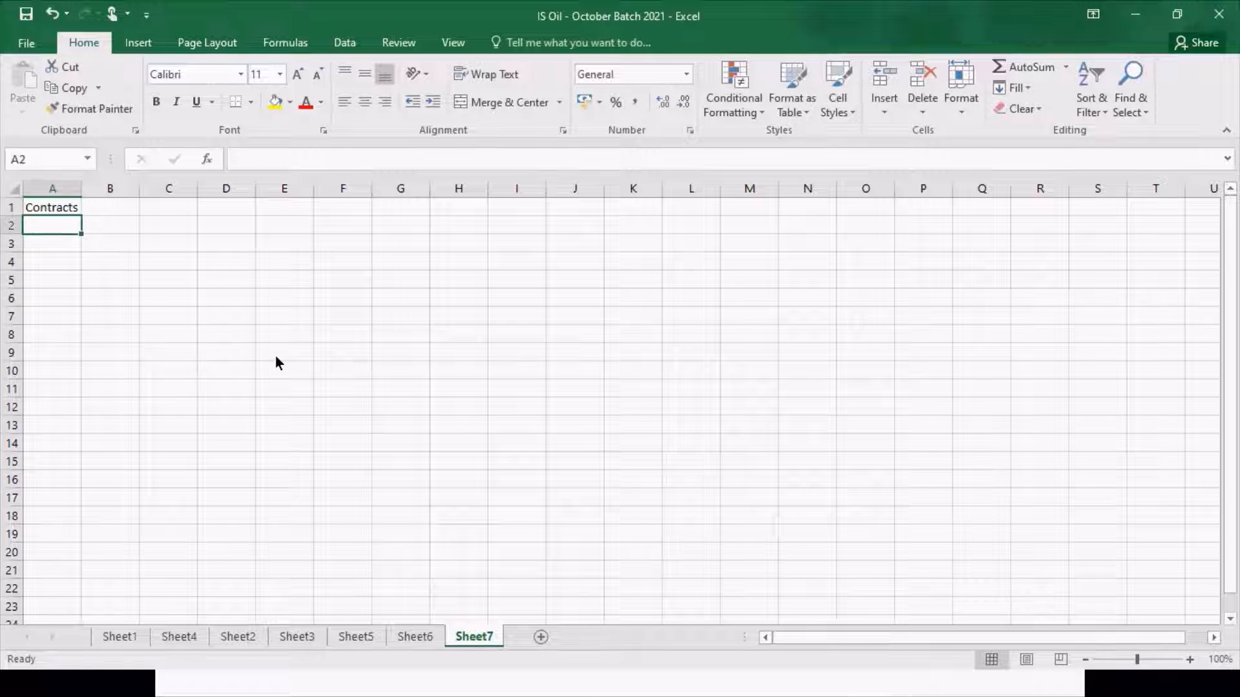
{"action": "key", "text": "Up"}
{"action": "key", "text": "ctrl+b"}
- Enter the bold heading "Evergreen Contracts" in cell C1 and fit column C's width to the text
{"action": "key", "text": "Down"}
{"action": "key", "text": "Right"}
{"action": "key", "text": "Up"}
{"action": "key", "text": "Right"}
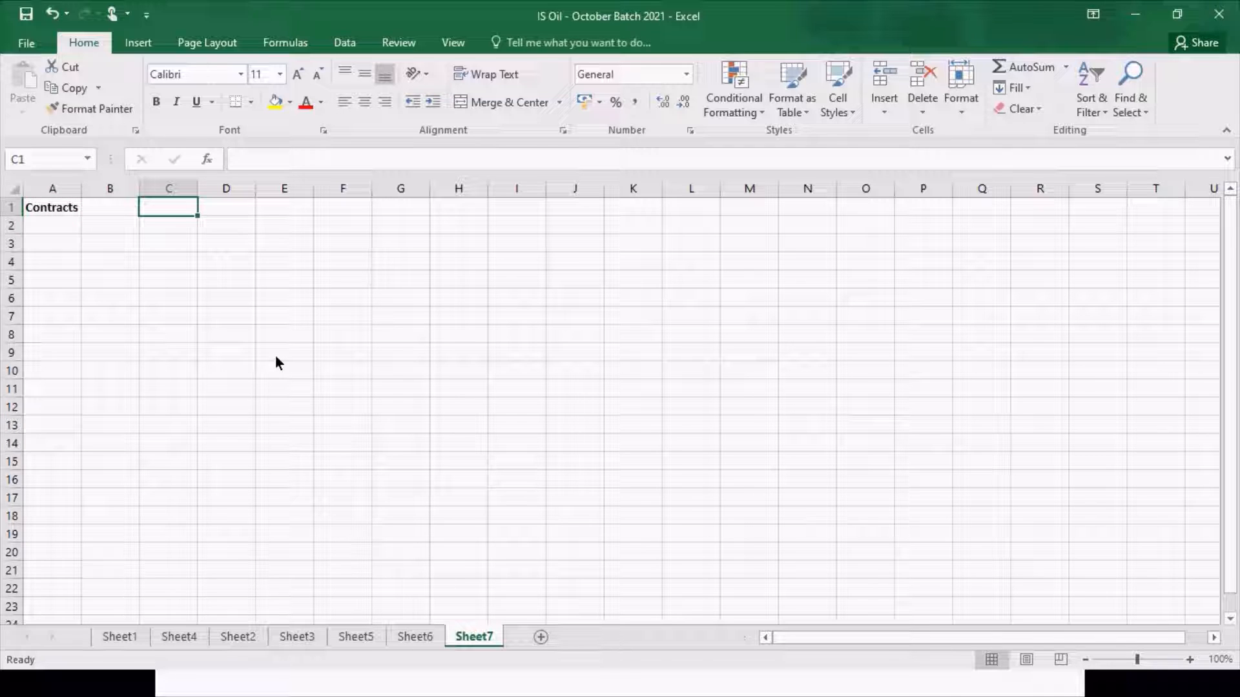
{"action": "type", "text": "Ev"}
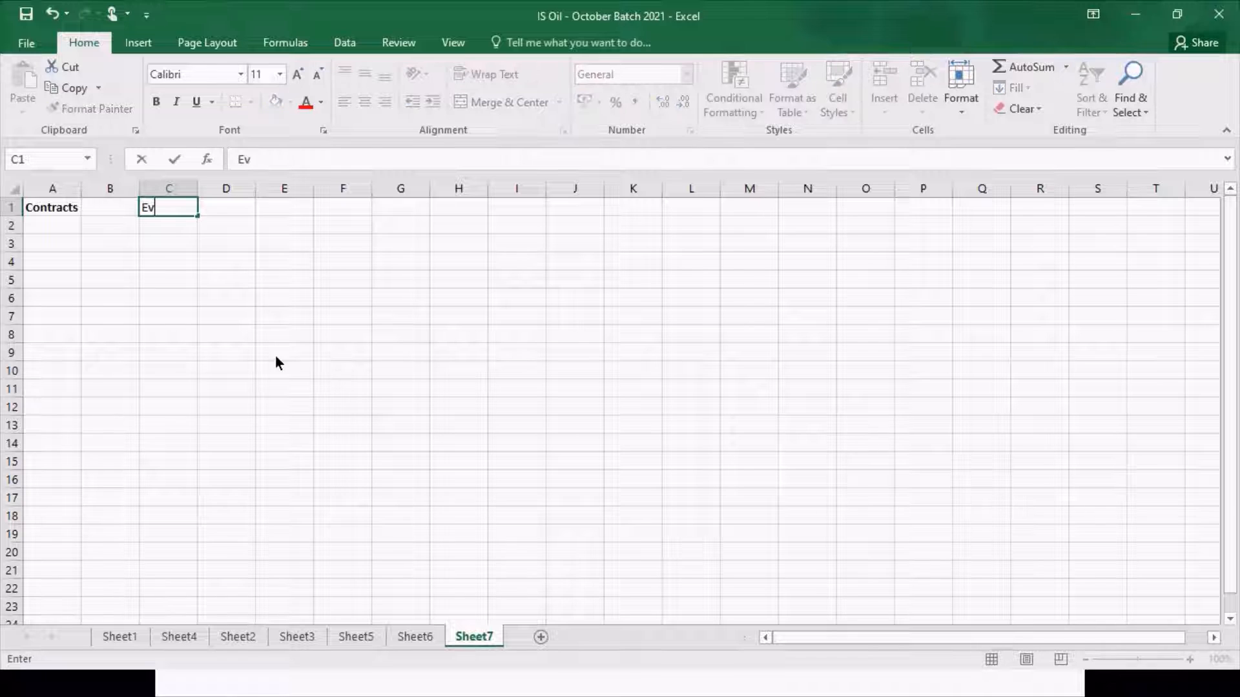
{"action": "type", "text": "ergreen"}
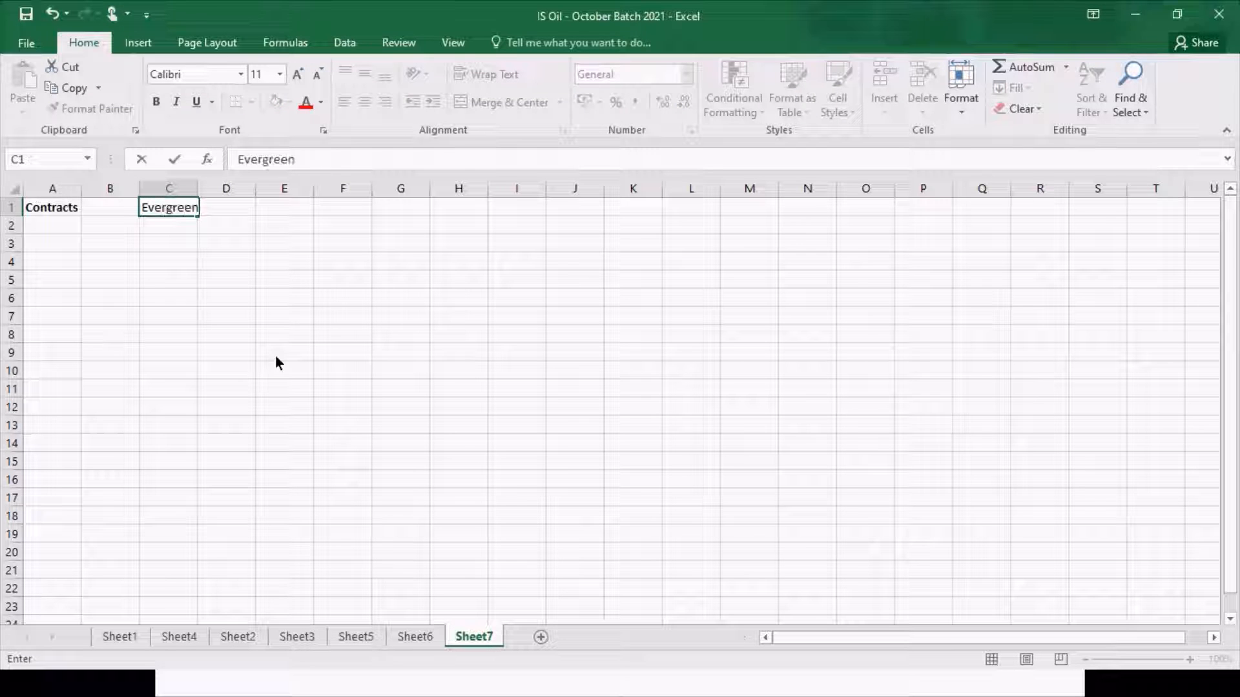
{"action": "type", "text": " Cont"}
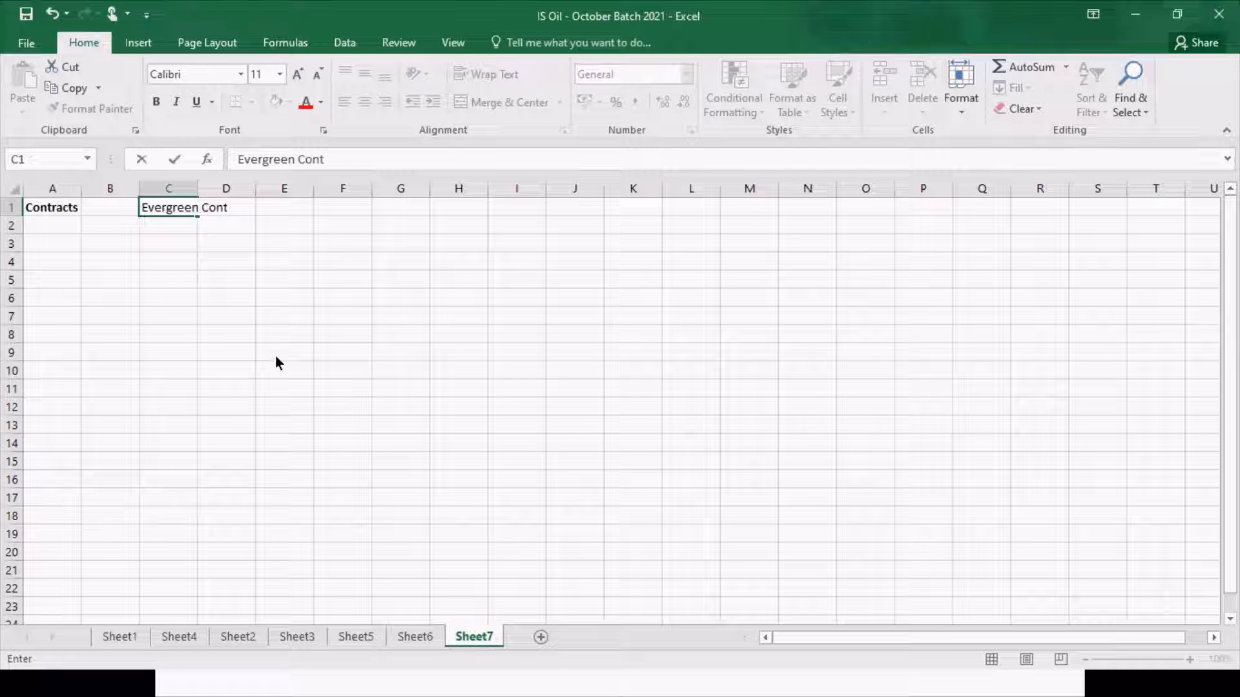
{"action": "type", "text": "racts"}
{"action": "key", "text": "Return"}
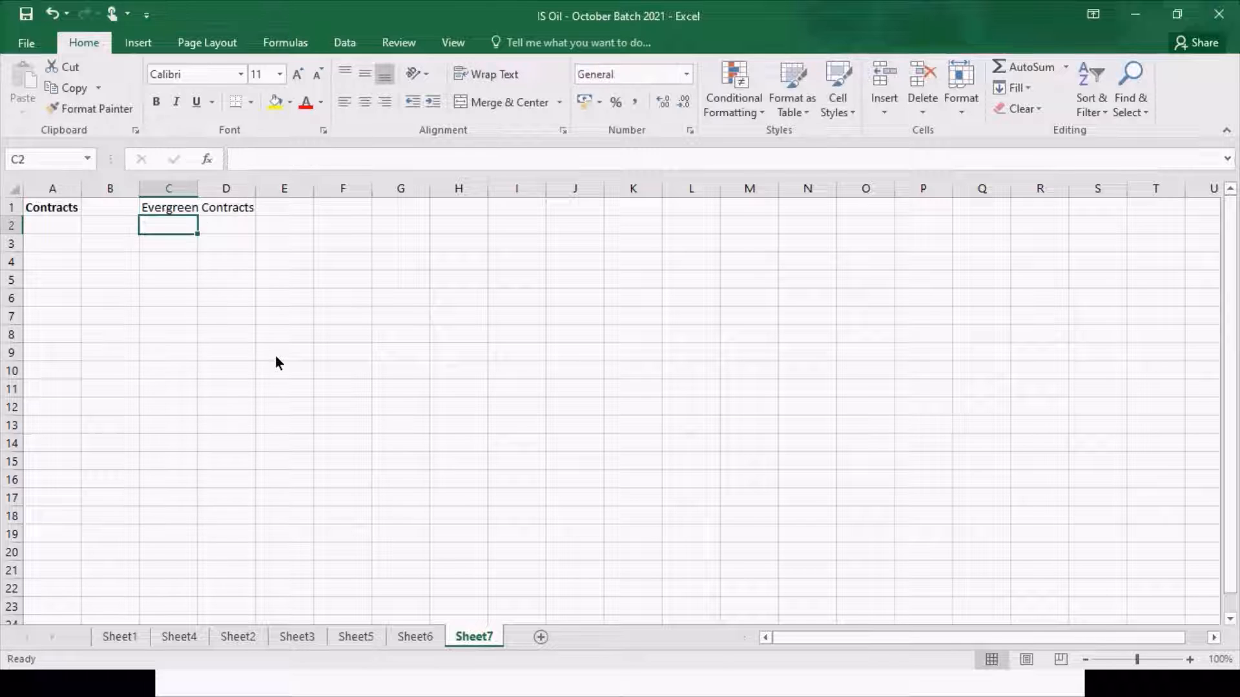
{"action": "double_click", "coordinate": [197, 188]}
{"action": "key", "text": "Up"}
{"action": "key", "text": "ctrl+b"}
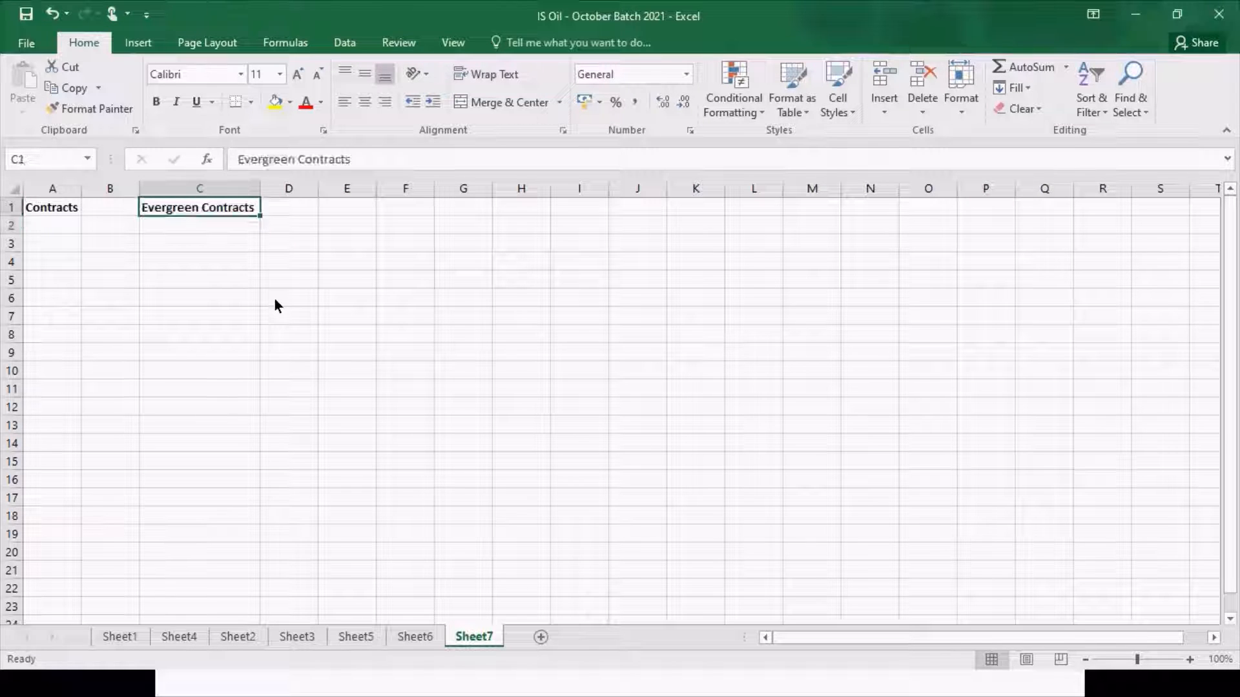
- Enter the duration "25 Yrs" in cell D1 beside the Evergreen Contracts heading
{"action": "key", "text": "Right"}
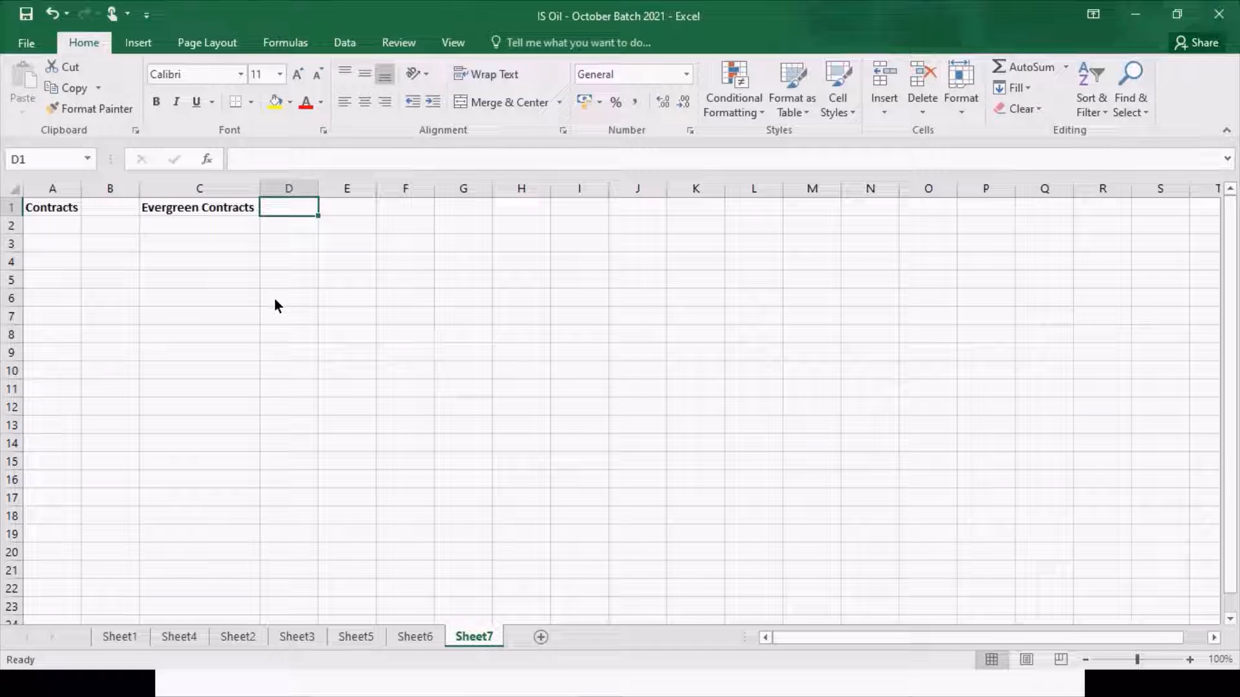
{"action": "key", "text": "Left"}
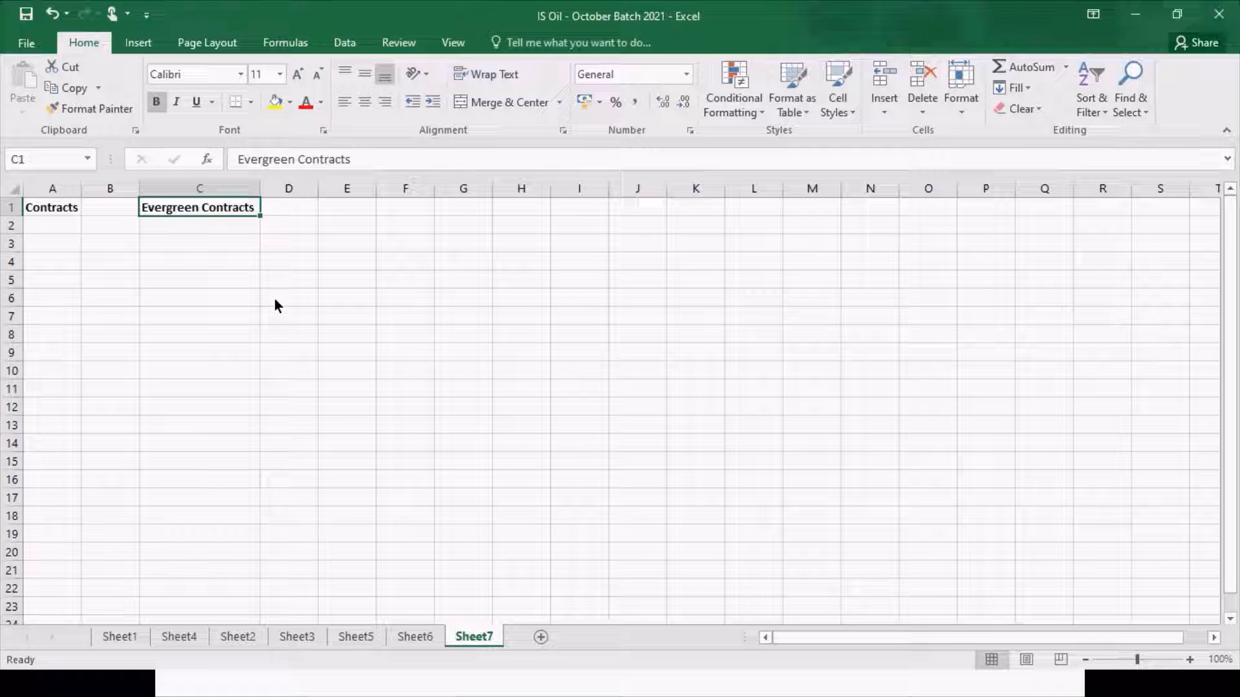
{"action": "key", "text": "Right"}
{"action": "type", "text": "25"}
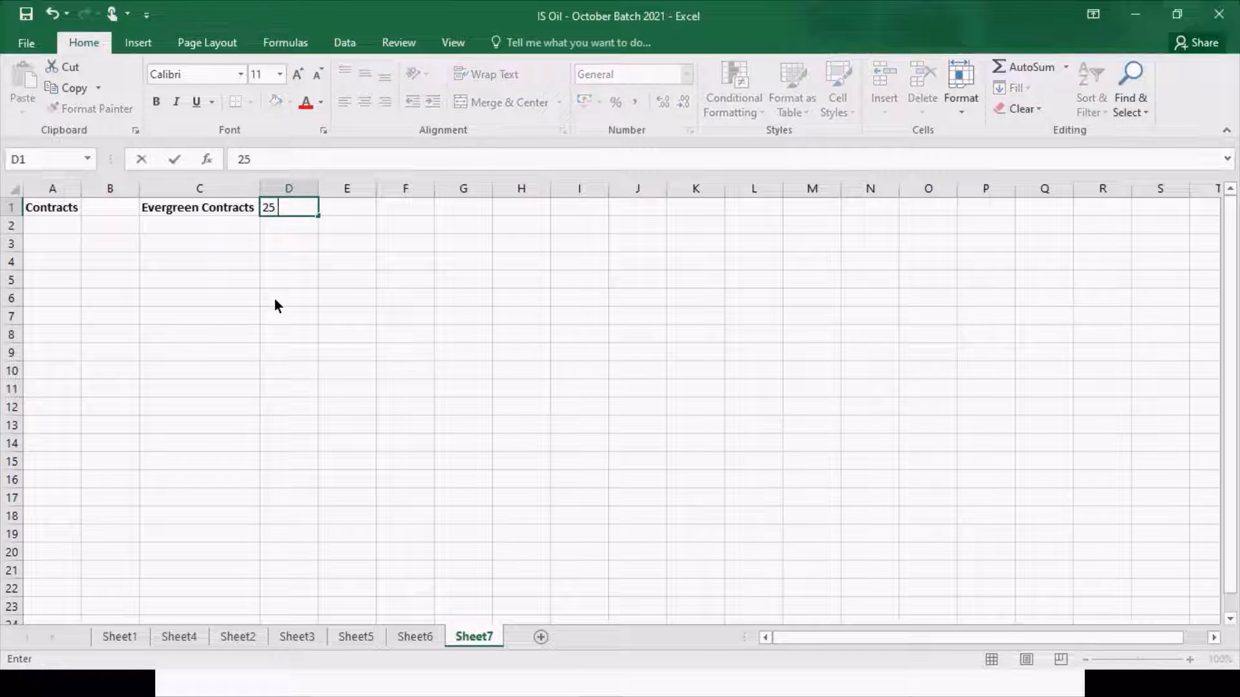
{"action": "type", "text": " Yrs"}
{"action": "key", "text": "Return"}
{"action": "key", "text": "Up"}
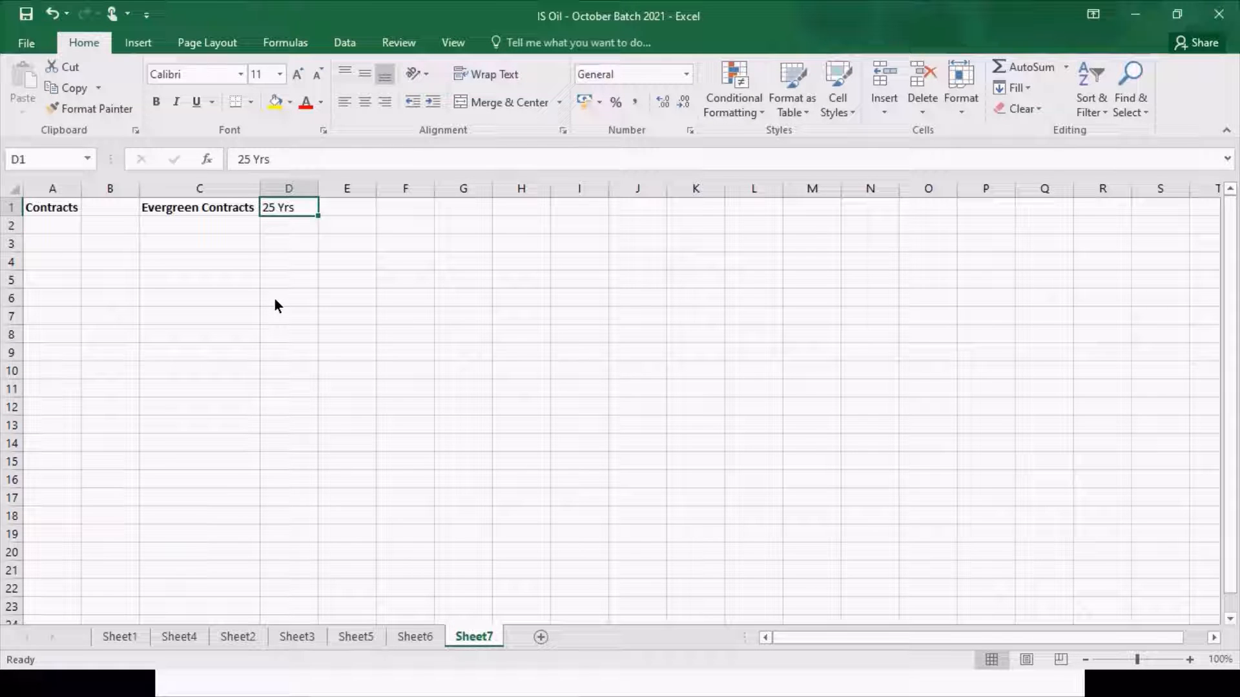
{"action": "key", "text": "Right"}
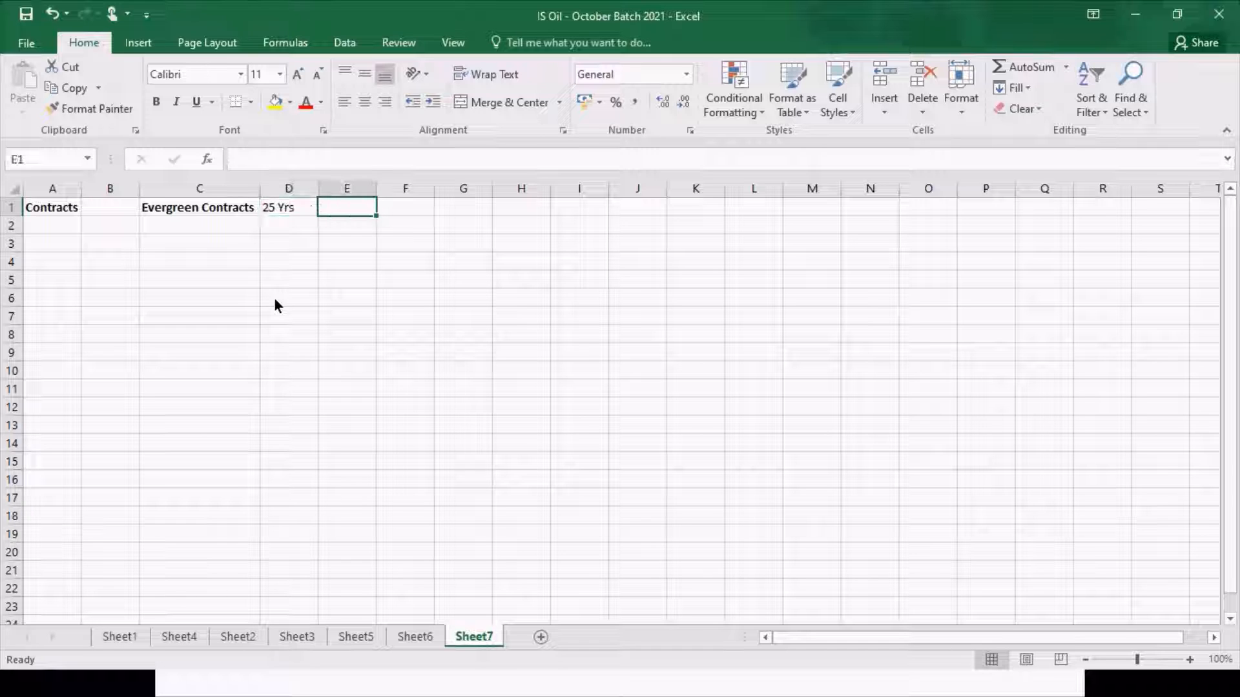
{"action": "key", "text": "Left"}
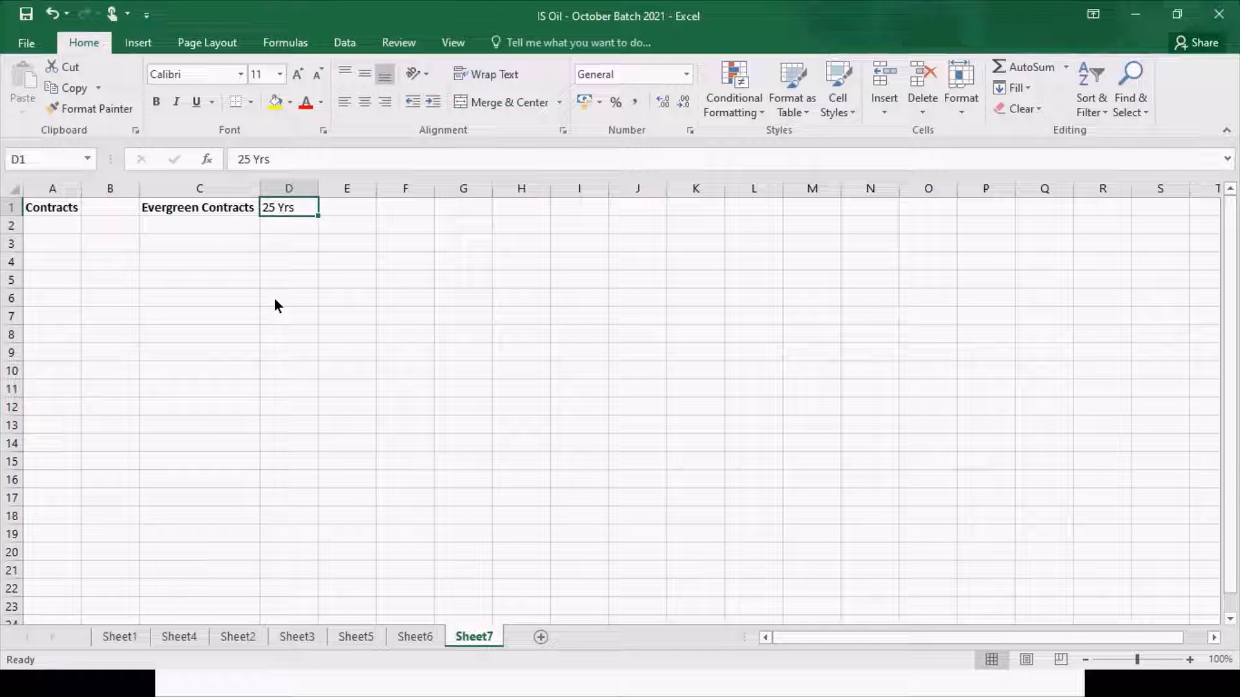
{"action": "key", "text": "Left"}
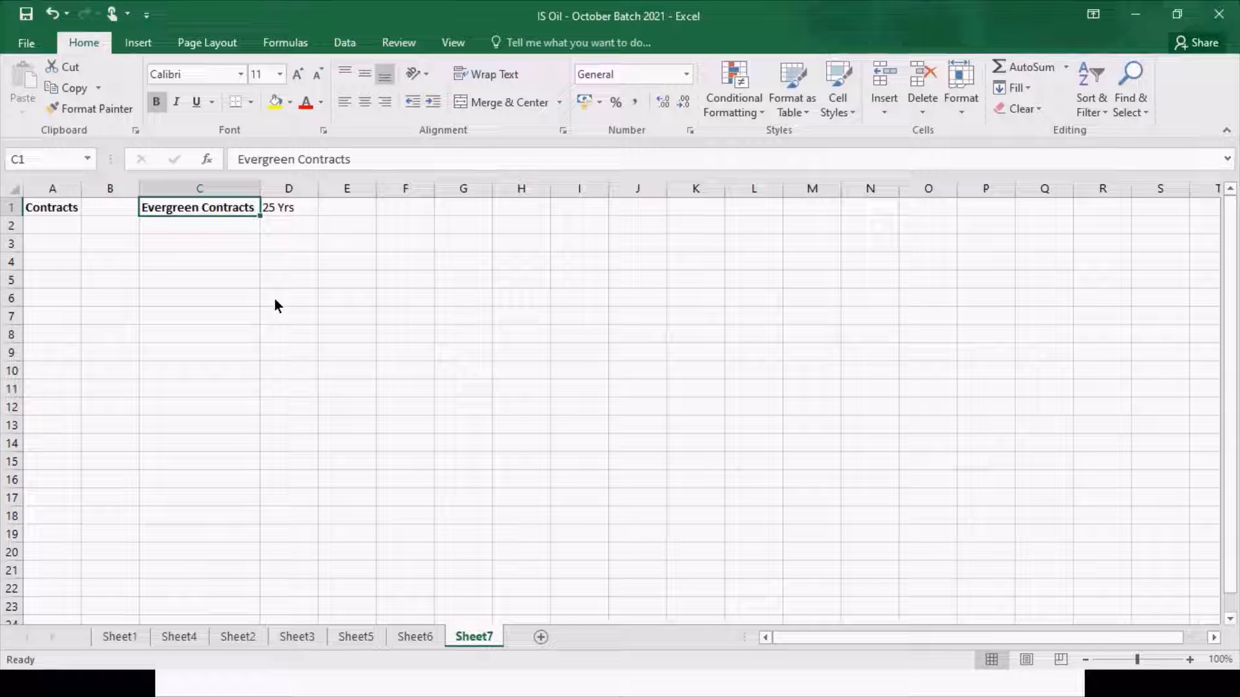
{"action": "key", "text": "Right"}
{"action": "key", "text": "Left"}
{"action": "key", "text": "Right"}
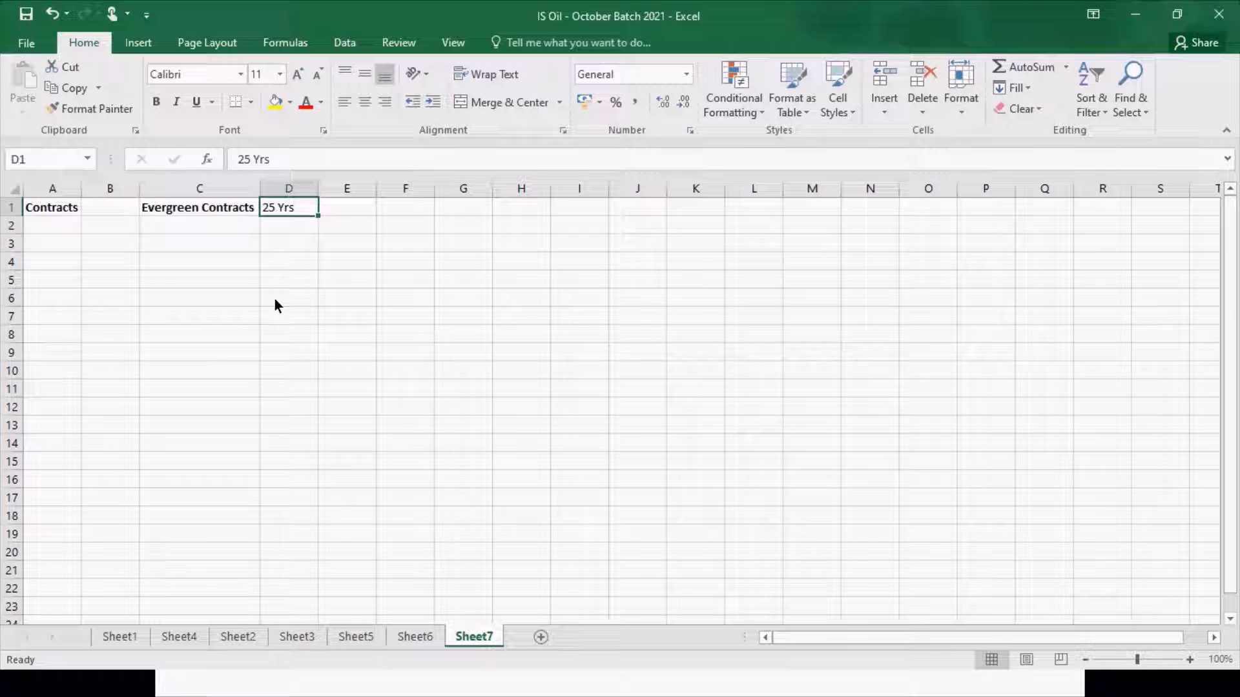
- Enter the duration "5 Yrs" in cell D2, directly below the 25 Yrs entry
{"action": "key", "text": "Down"}
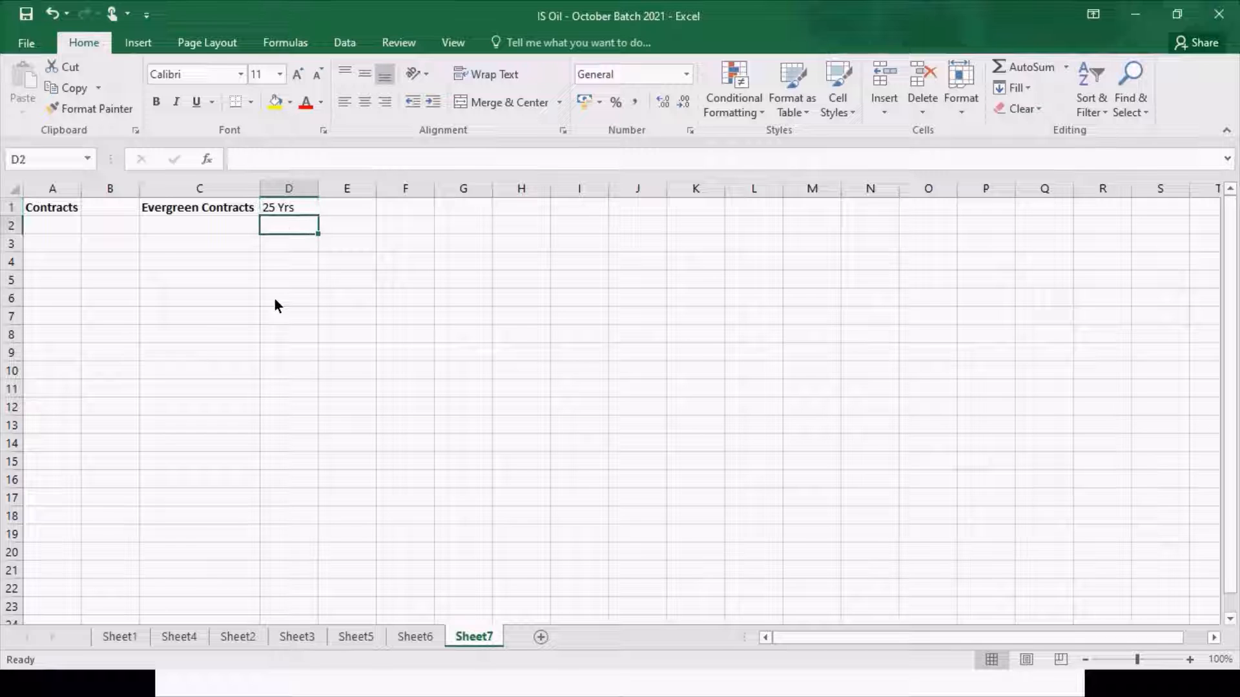
{"action": "type", "text": "5 Yrs"}
{"action": "key", "text": "Return"}
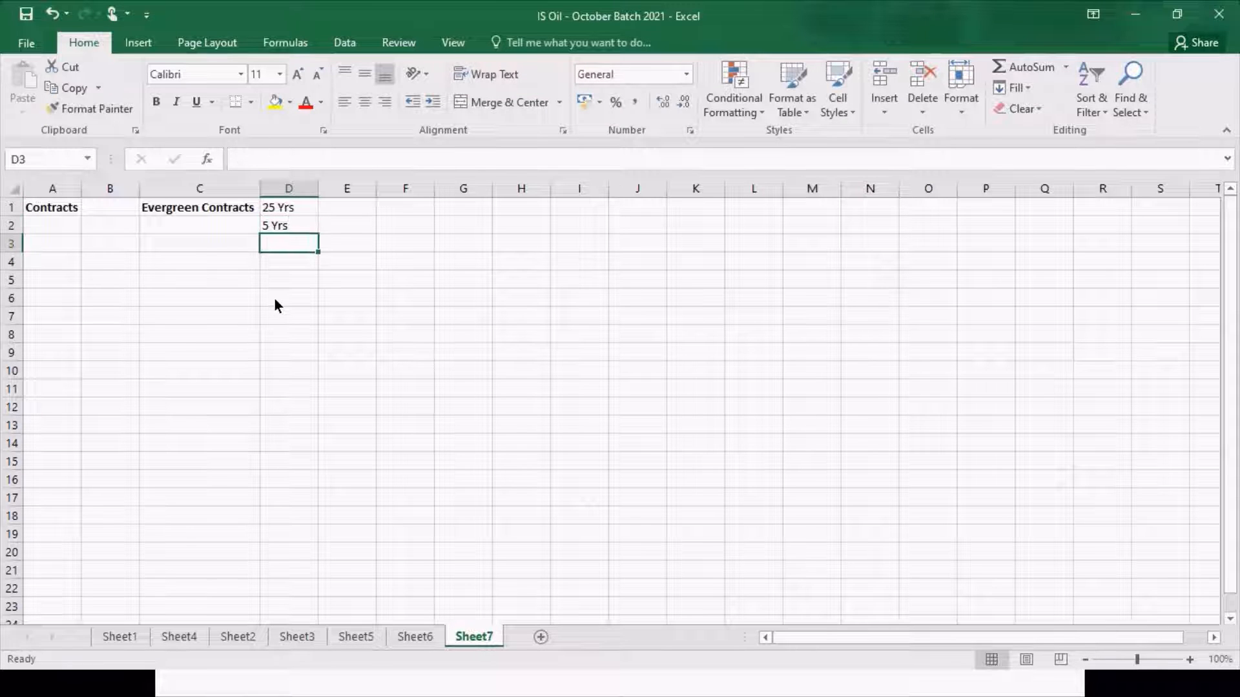
{"action": "key", "text": "Left"}
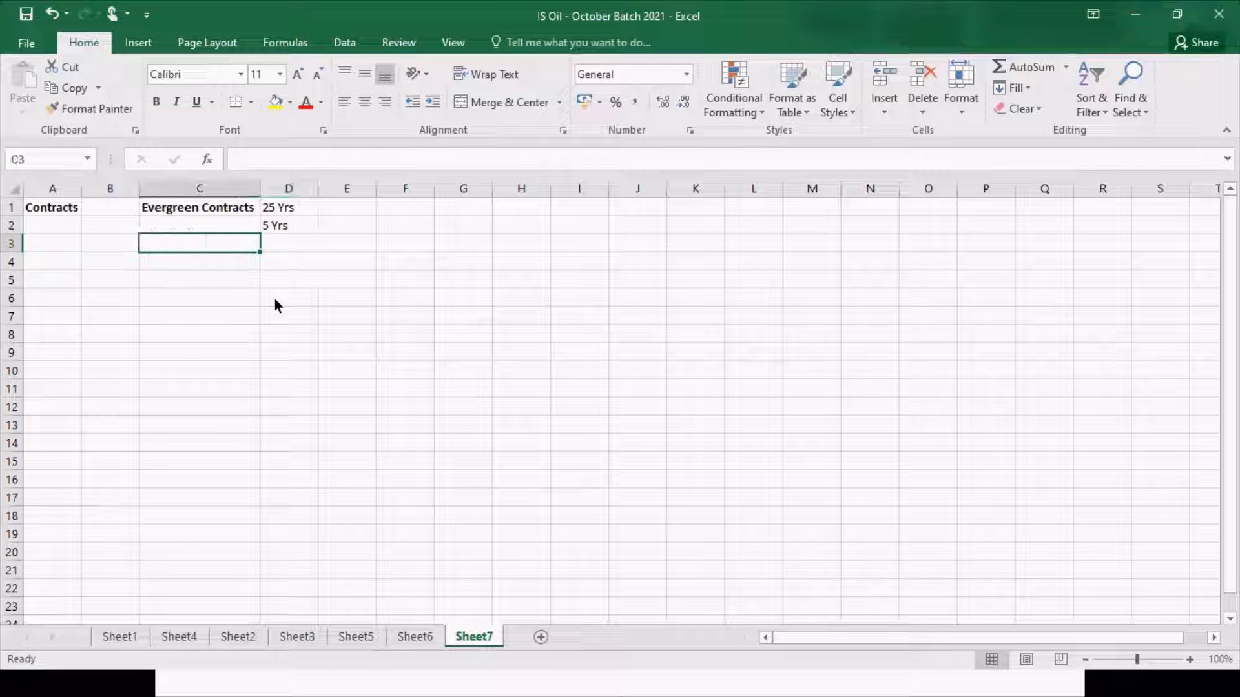
{"action": "key", "text": "Right"}
{"action": "key", "text": "Left"}
{"action": "key", "text": "Up"}
{"action": "key", "text": "Up"}
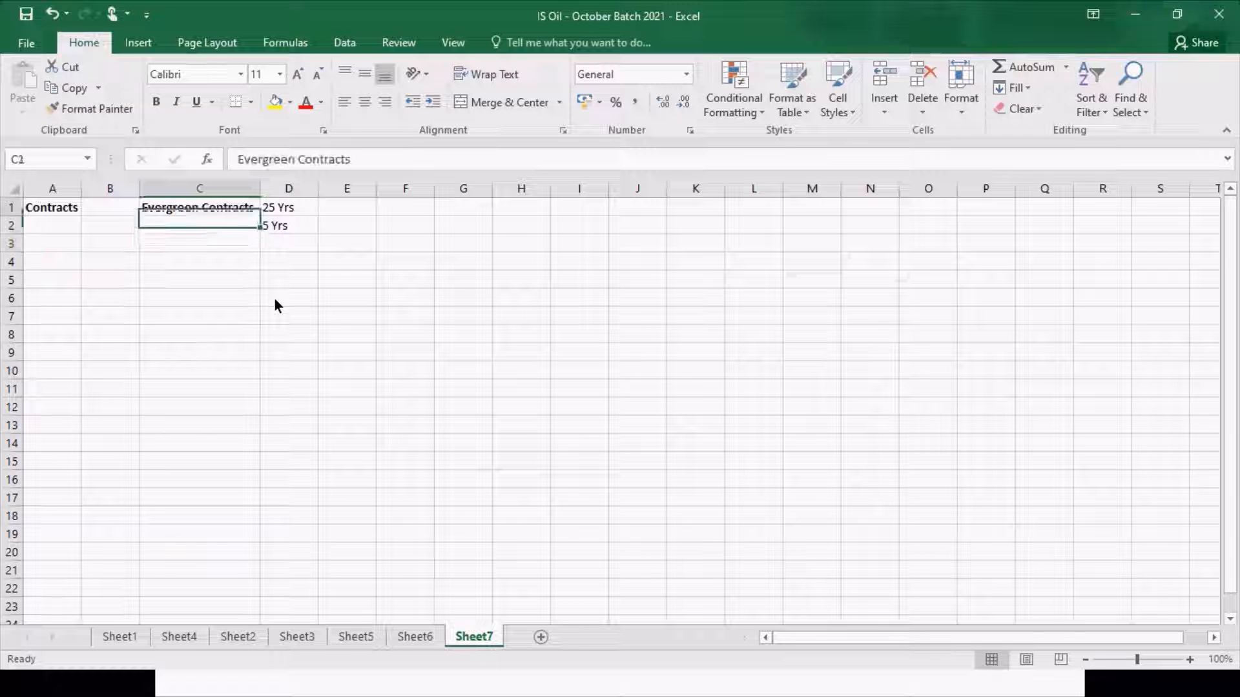
{"action": "key", "text": "Down"}
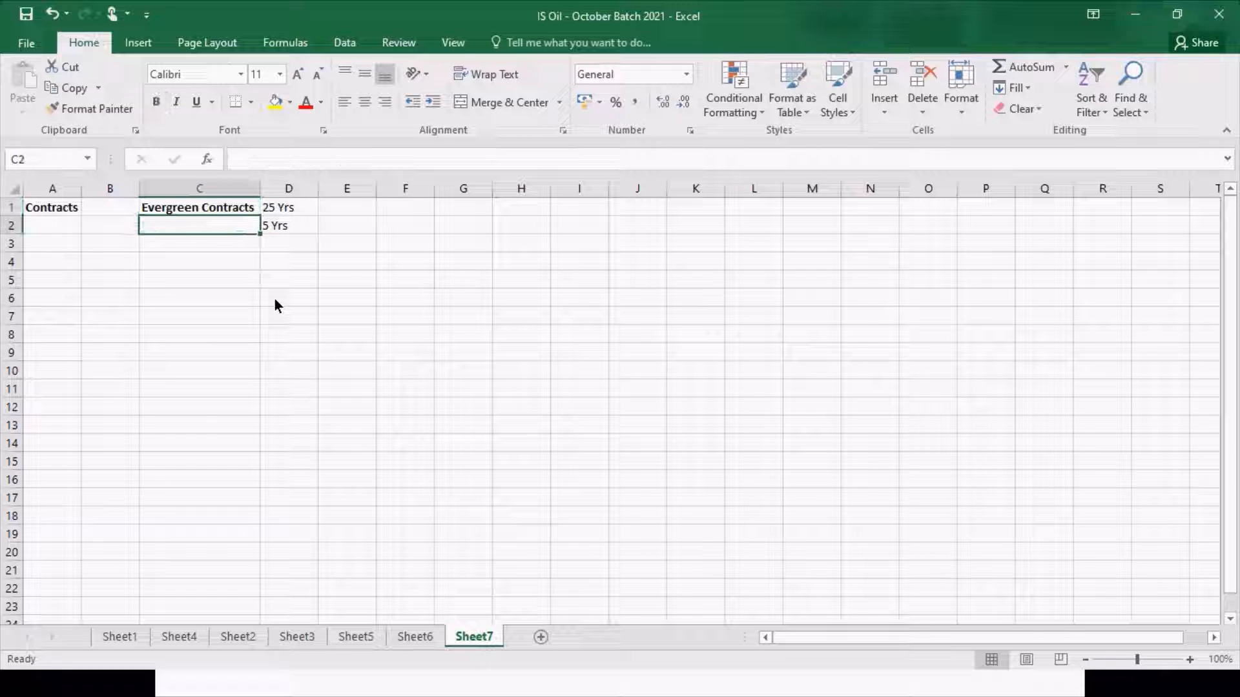
- Enter the duration "1 Yr" in cell D3, directly below the 5 Yrs entry
{"action": "key", "text": "Down"}
{"action": "key", "text": "Right"}
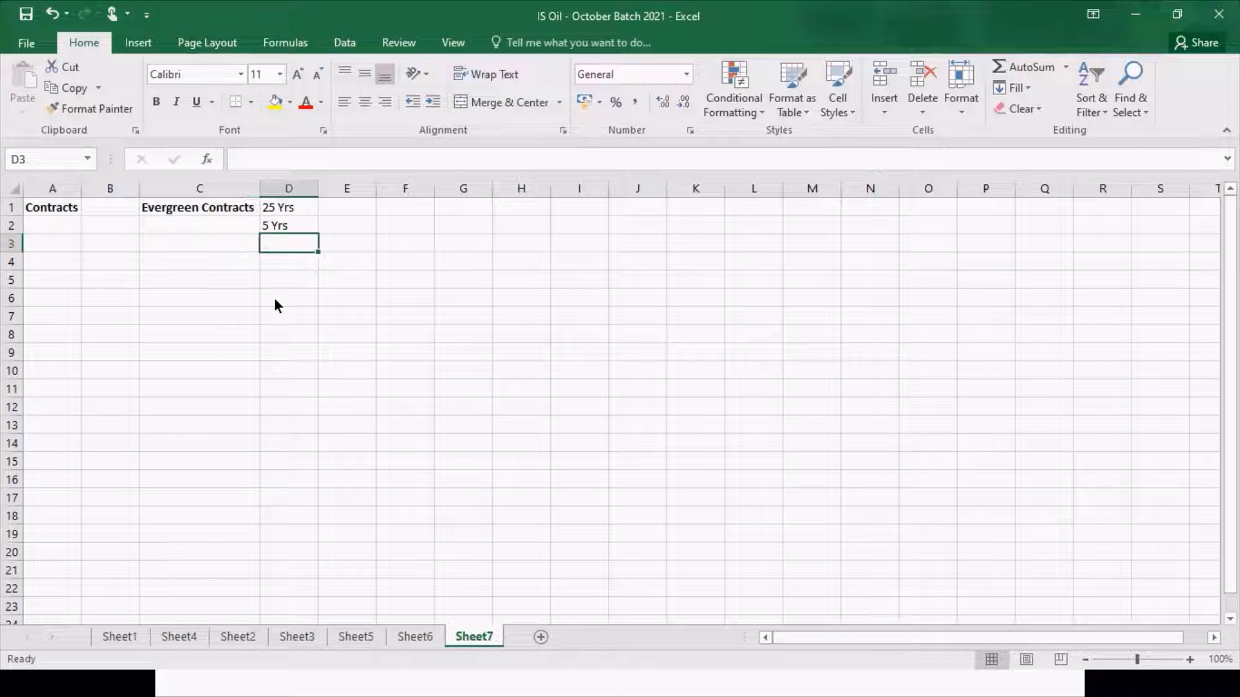
{"action": "type", "text": "1 Yr"}
{"action": "key", "text": "Return"}
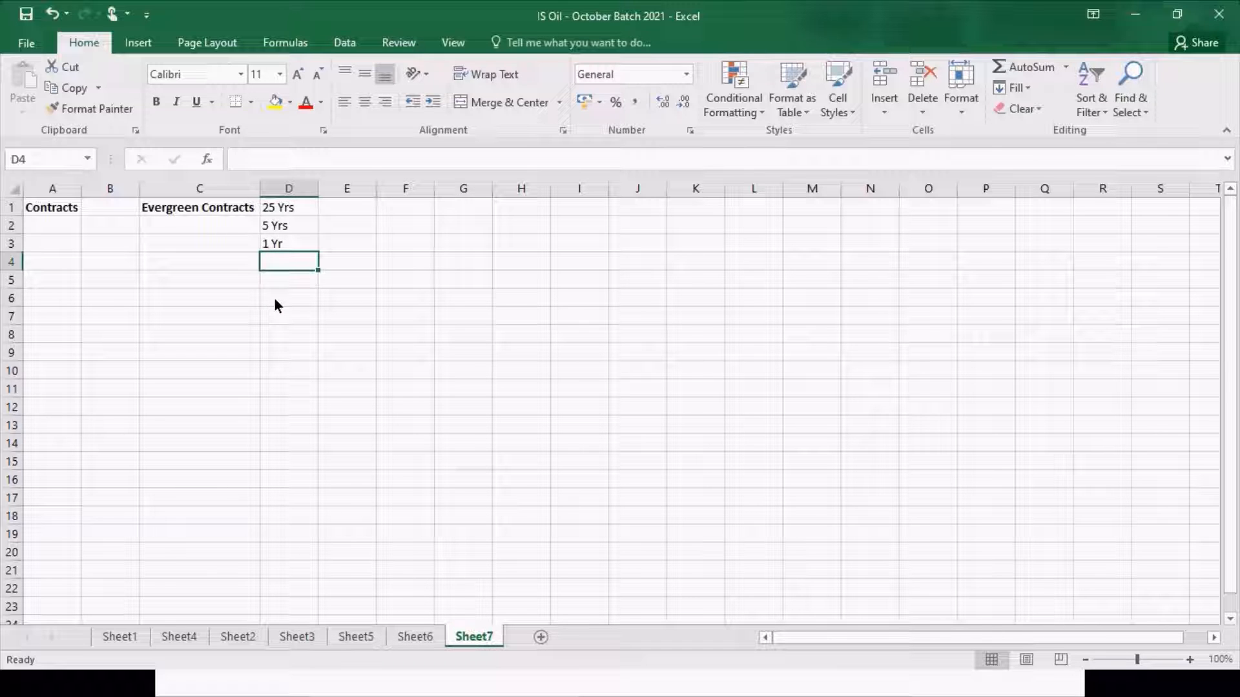
- Go through the Evergreen Contracts heading and its durations in cells D1 to D3
{"action": "key", "text": "Up"}
{"action": "key", "text": "Left"}
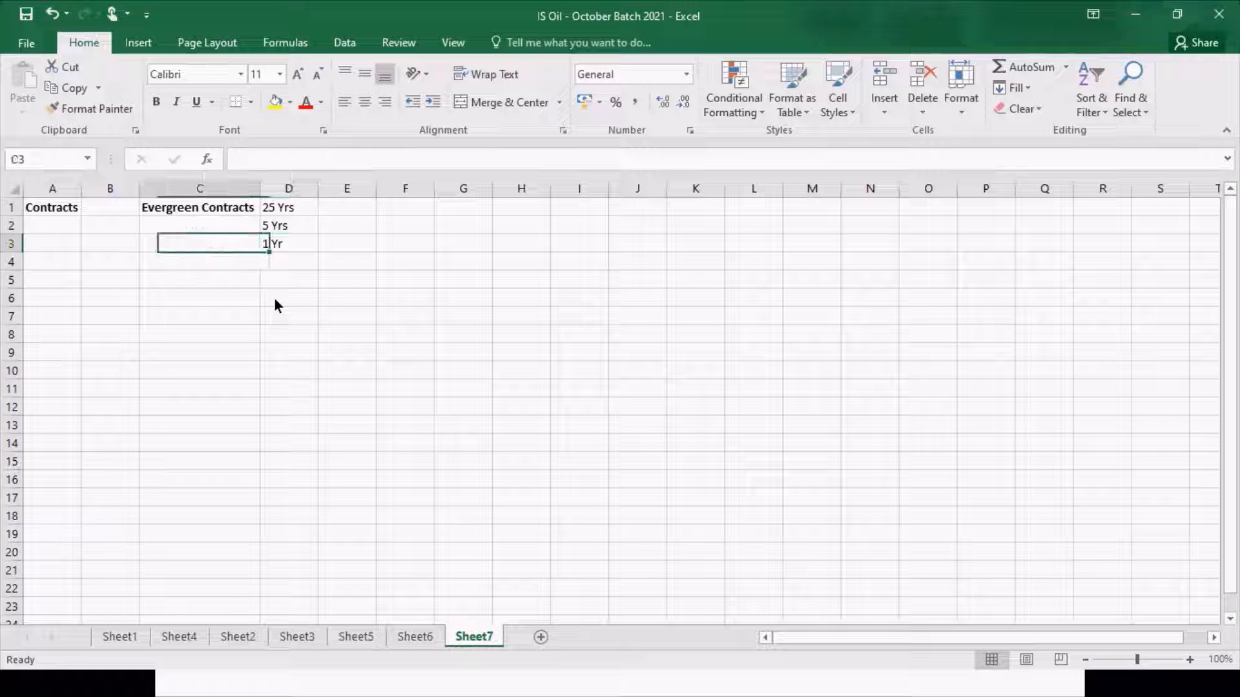
{"action": "key", "text": "Down"}
{"action": "key", "text": "Down"}
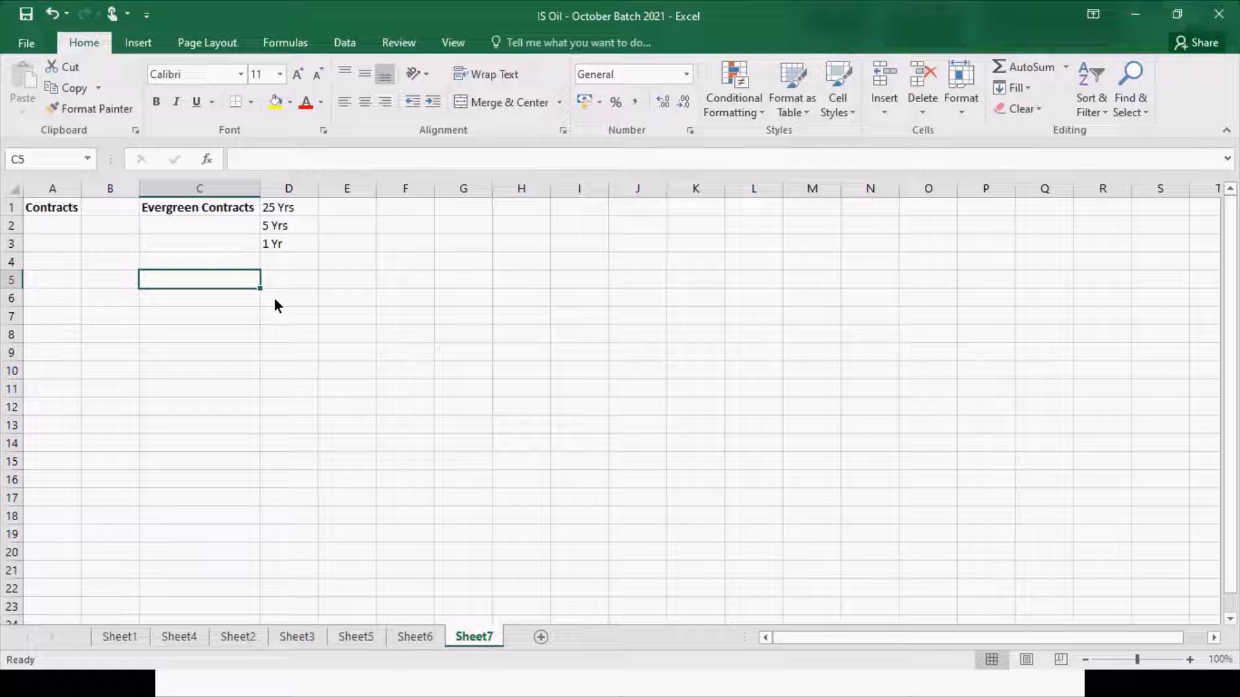
{"action": "key", "text": "Up"}
{"action": "key", "text": "Up"}
{"action": "key", "text": "Up"}
{"action": "key", "text": "Up"}
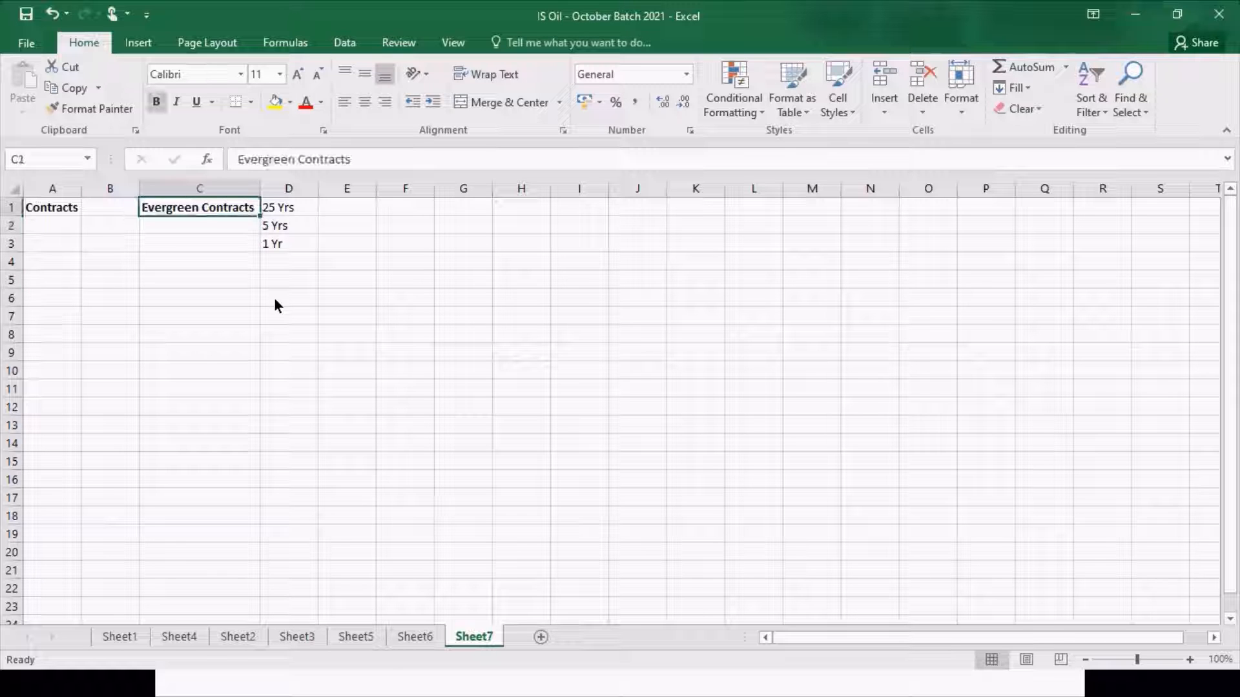
{"action": "key", "text": "Right"}
{"action": "key", "text": "Down"}
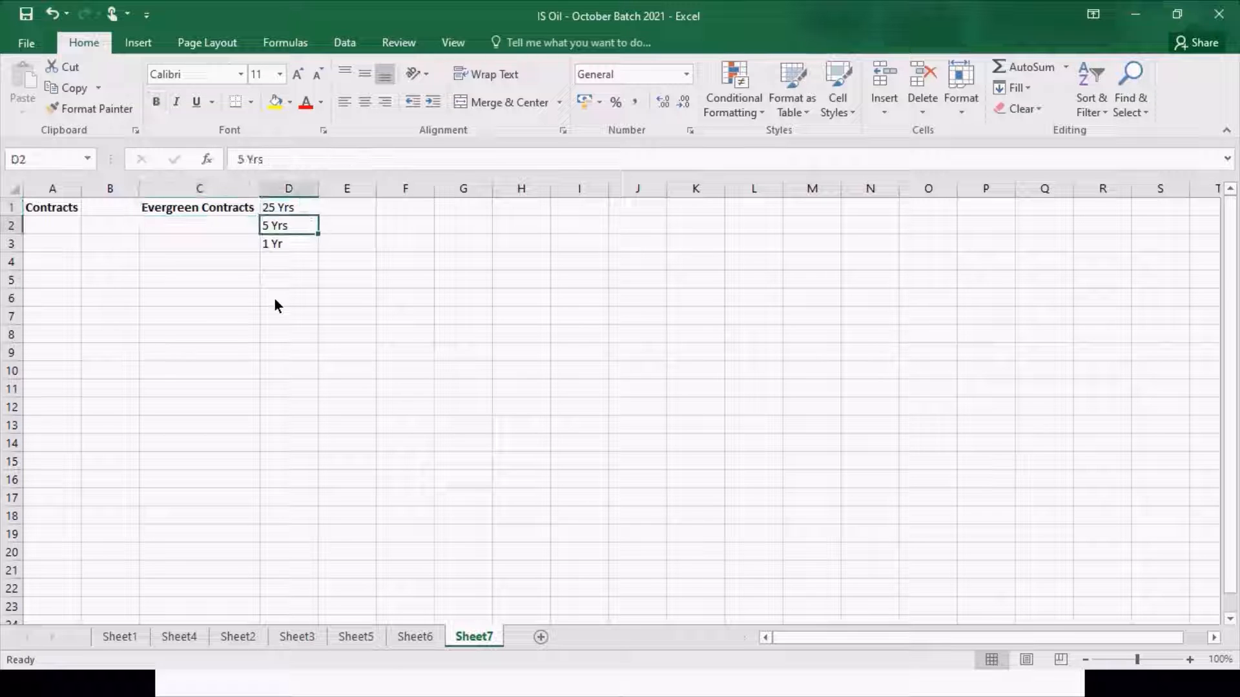
{"action": "key", "text": "Down"}
{"action": "key", "text": "Up"}
{"action": "key", "text": "Up"}
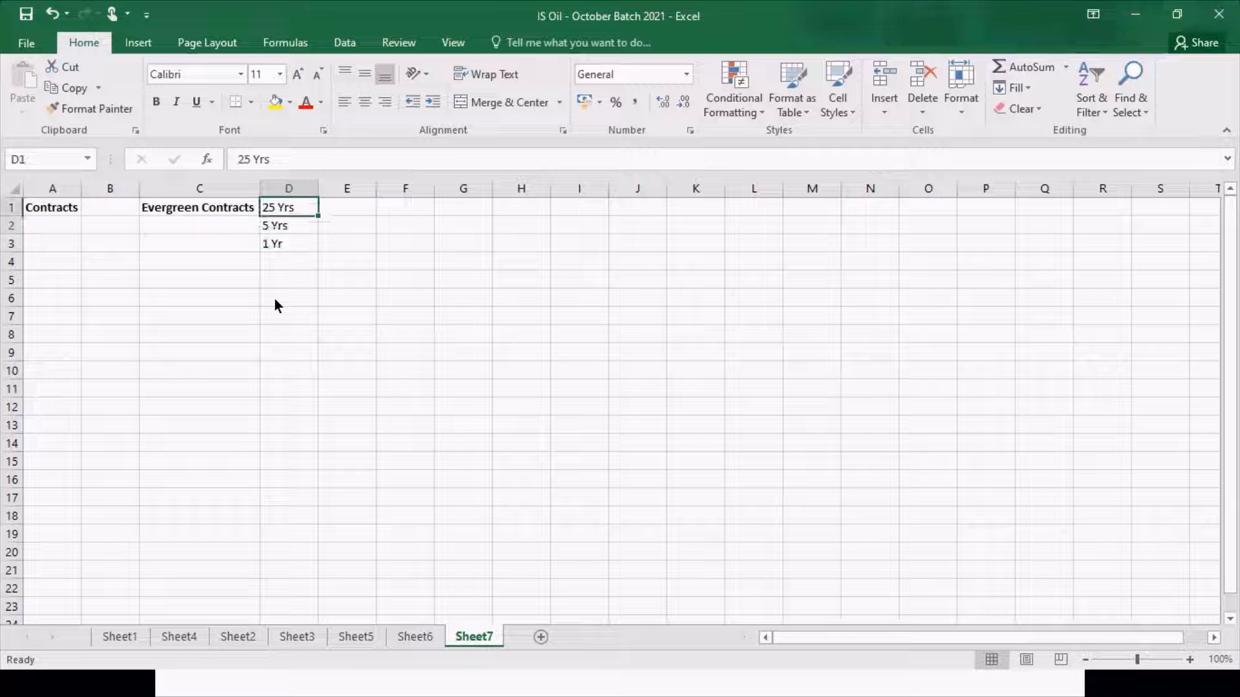
{"action": "key", "text": "Down"}
{"action": "key", "text": "Down"}
{"action": "key", "text": "Up"}
{"action": "key", "text": "Up"}
{"action": "key", "text": "Down"}
{"action": "key", "text": "Down"}
{"action": "key", "text": "Down"}
{"action": "key", "text": "Down"}
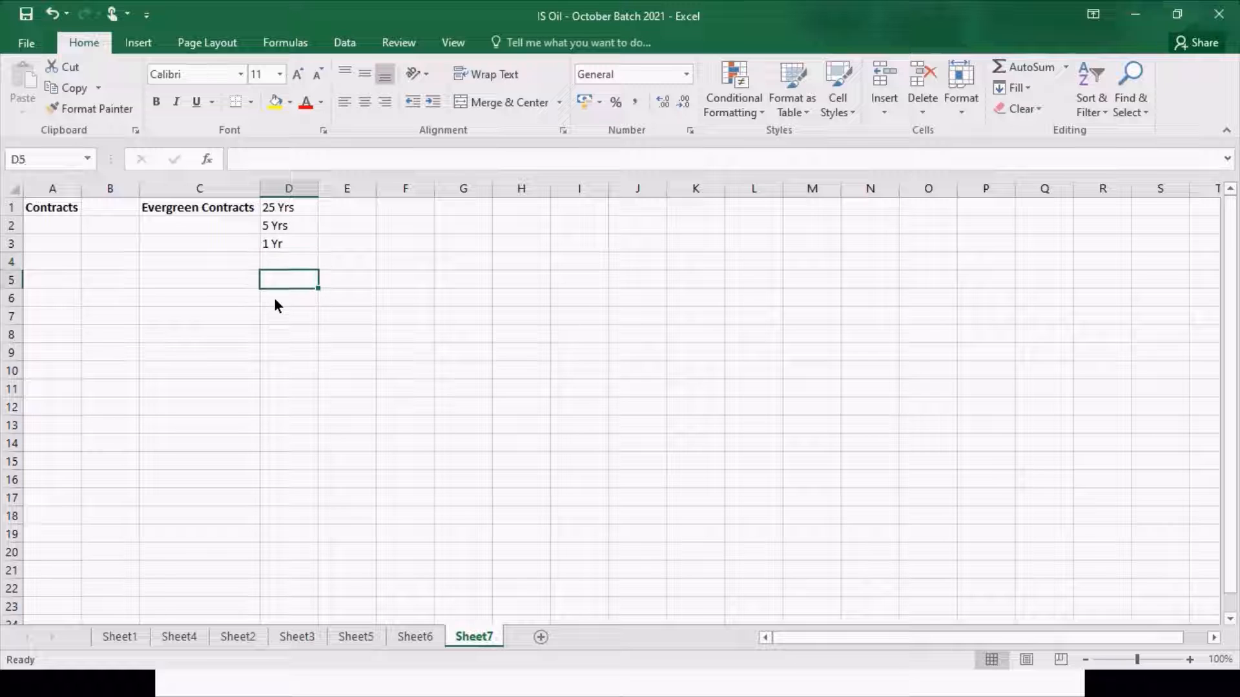
{"action": "key", "text": "Left"}
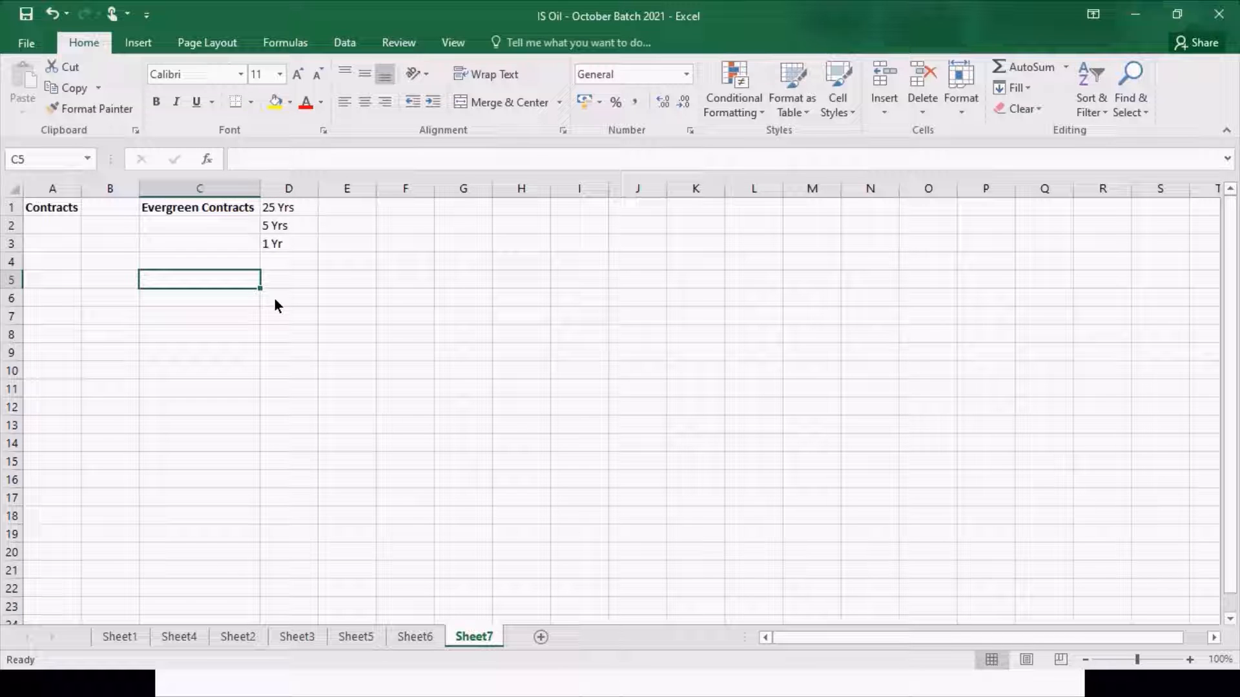
{"action": "key", "text": "Right"}
{"action": "key", "text": "Right"}
{"action": "key", "text": "Up"}
{"action": "key", "text": "Up"}
{"action": "key", "text": "Up"}
{"action": "key", "text": "Up"}
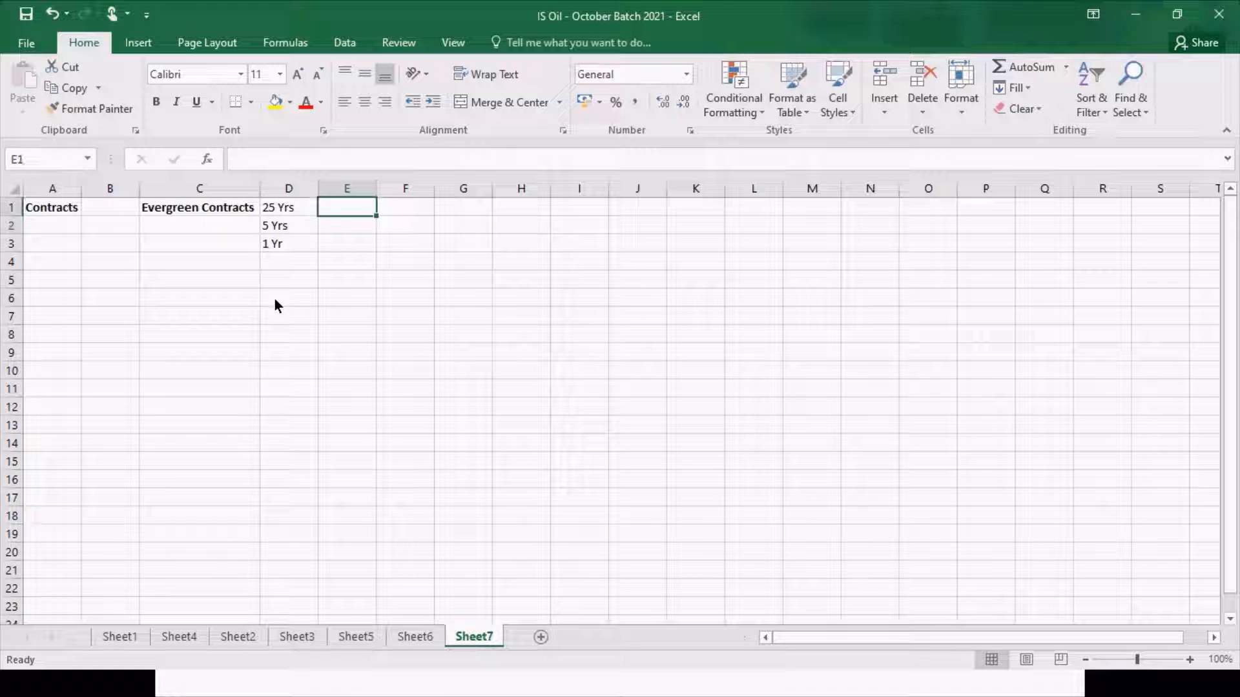
{"action": "type", "text": "Quantities,"}
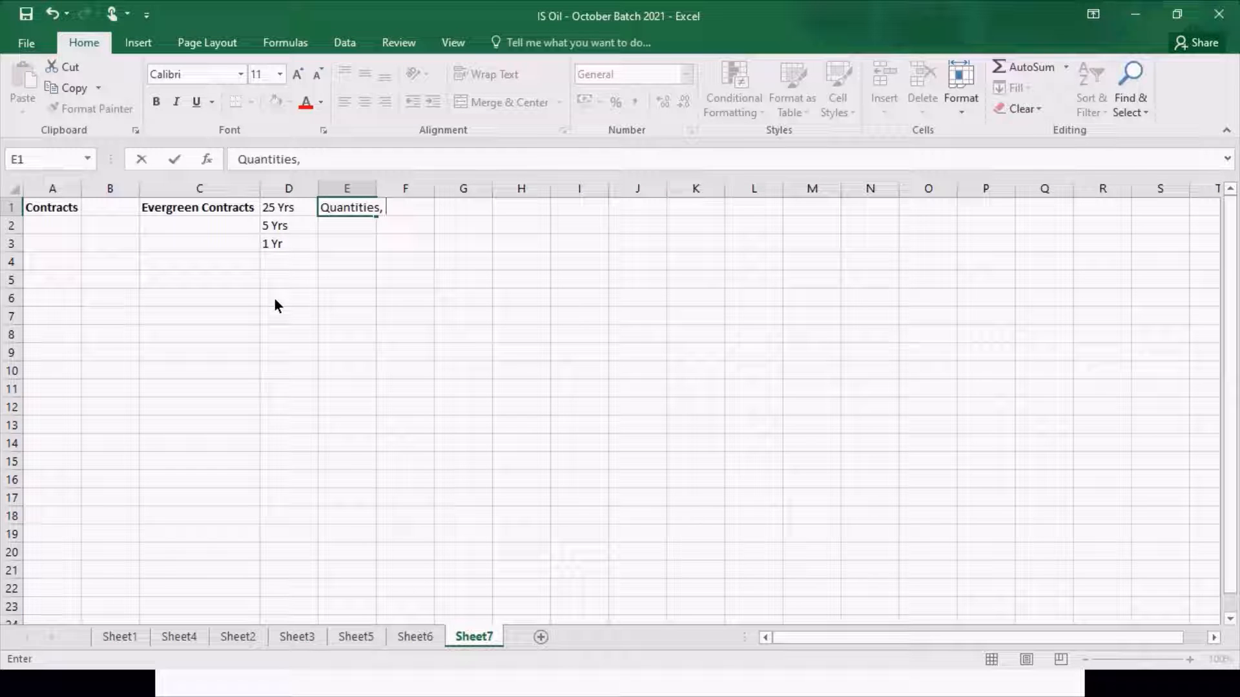
{"action": "key", "text": "BackSpace"}
{"action": "key", "text": "BackSpace"}
{"action": "key", "text": "BackSpace"}
{"action": "key", "text": "BackSpace"}
{"action": "key", "text": "BackSpace"}
{"action": "key", "text": "BackSpace"}
{"action": "key", "text": "BackSpace"}
{"action": "key", "text": "BackSpace"}
{"action": "key", "text": "BackSpace"}
{"action": "key", "text": "BackSpace"}
{"action": "key", "text": "BackSpace"}
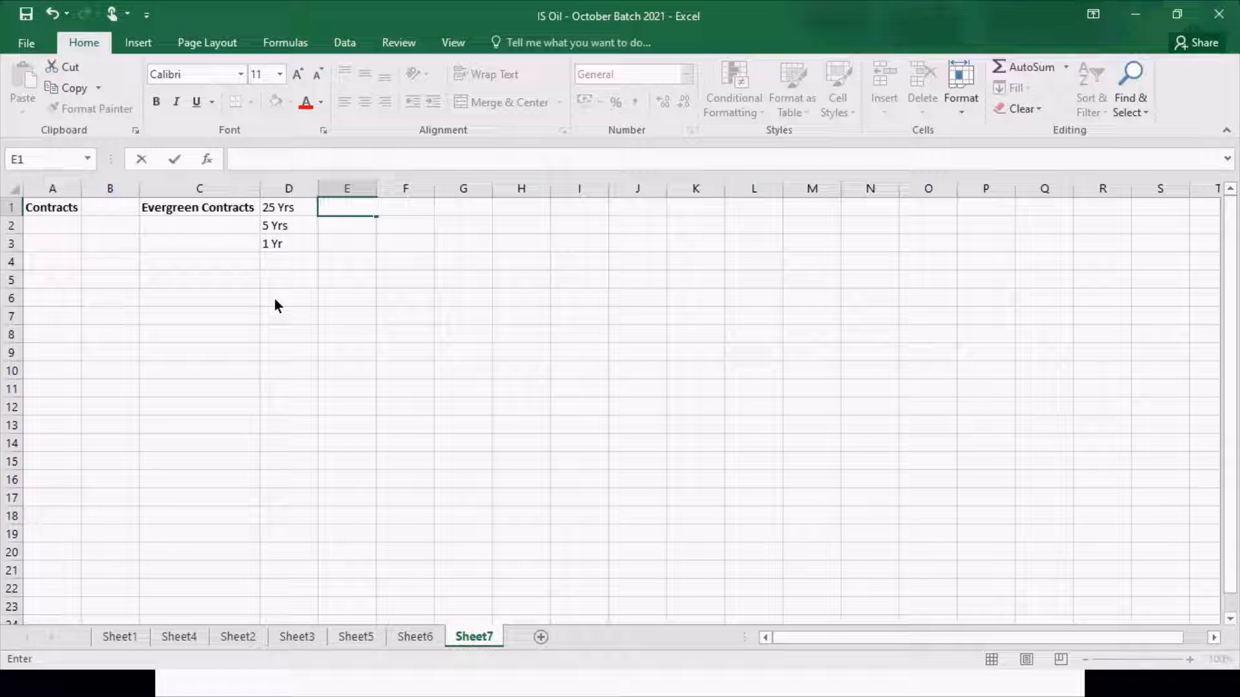
- Enter the label "Products" in cell E1, beside the 25 Yrs duration
{"action": "type", "text": "Prodcu"}
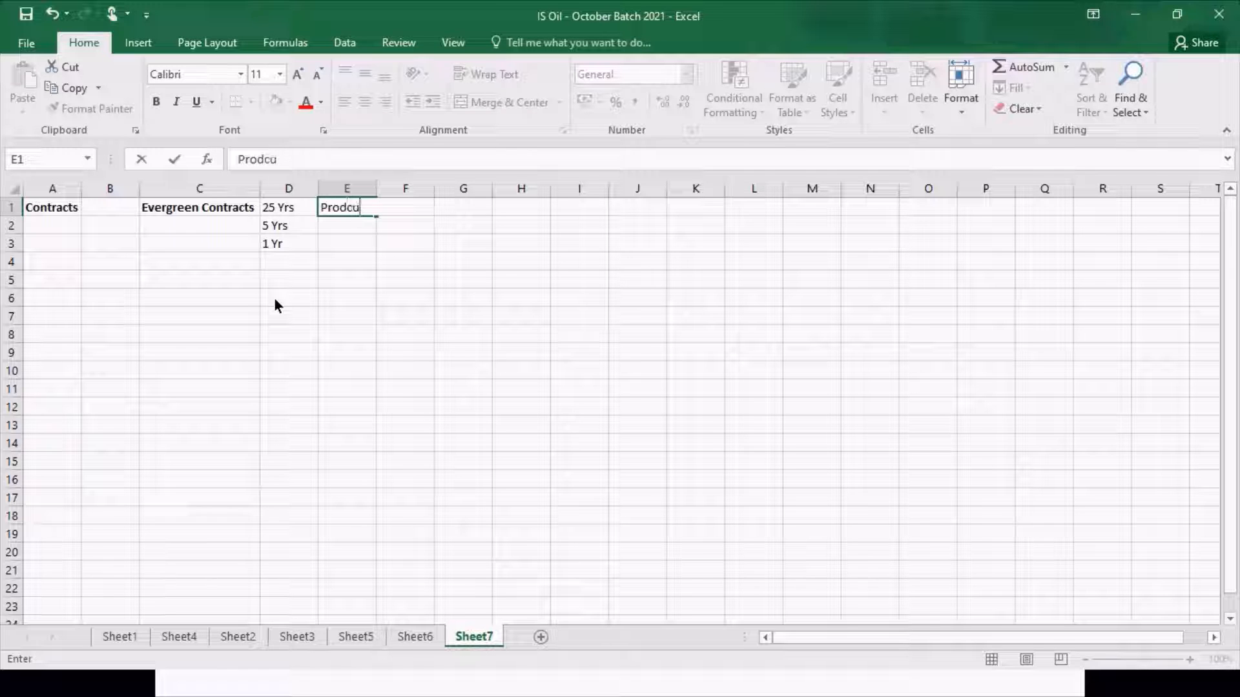
{"action": "key", "text": "BackSpace"}
{"action": "key", "text": "BackSpace"}
{"action": "type", "text": "ucts"}
{"action": "key", "text": "Return"}
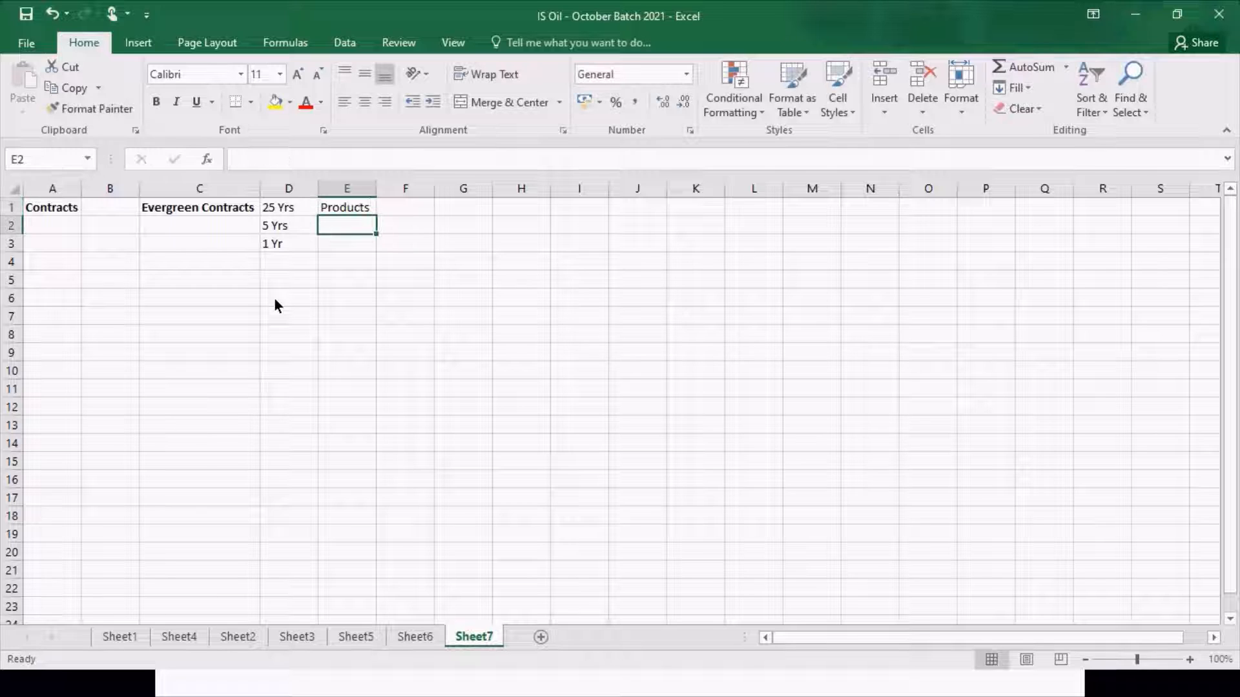
- Move the "Products" label one column over, from cell E1 to F1
{"action": "key", "text": "Up"}
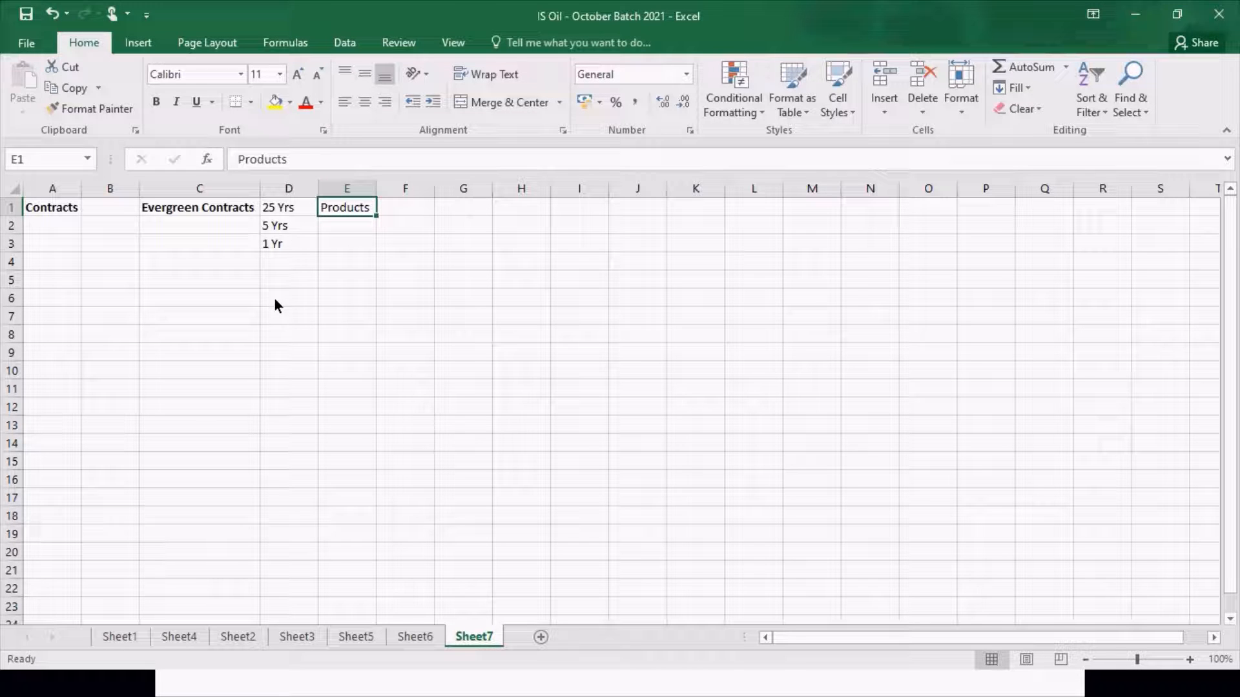
{"action": "key", "text": "ctrl+c"}
{"action": "key", "text": "Right"}
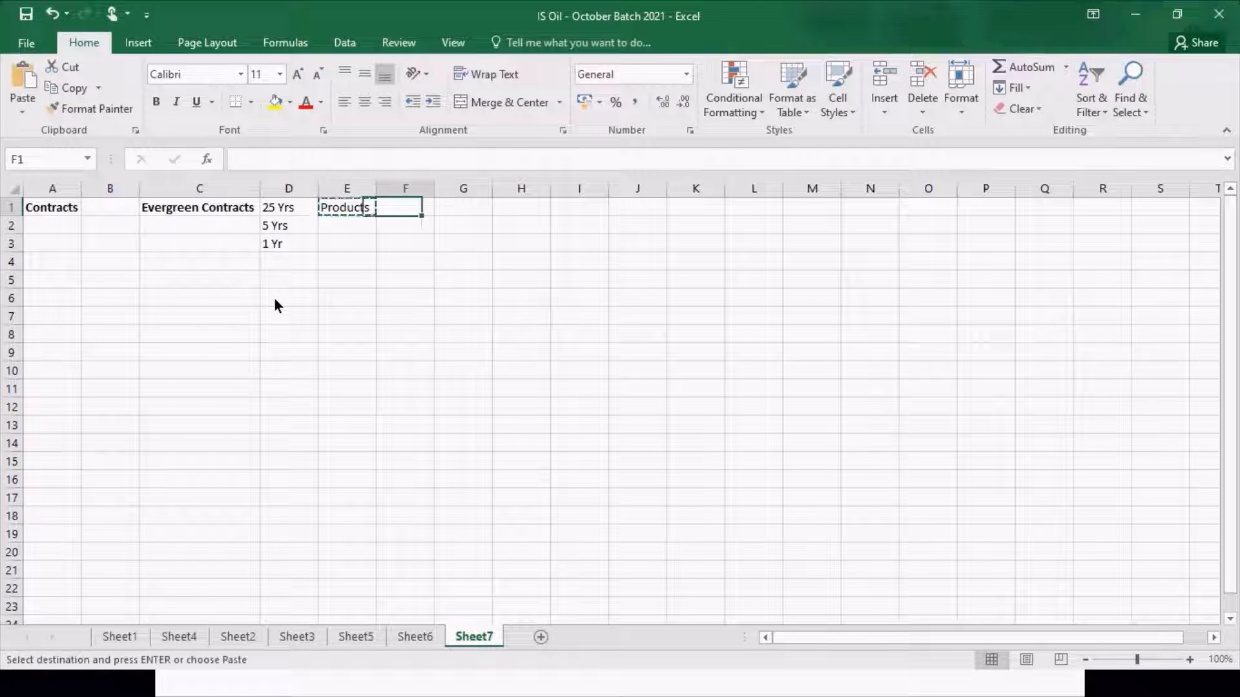
{"action": "key", "text": "Return"}
- Enter "Crude, Refined, Gas etc" in cell G1 beside the Products label
{"action": "key", "text": "Right"}
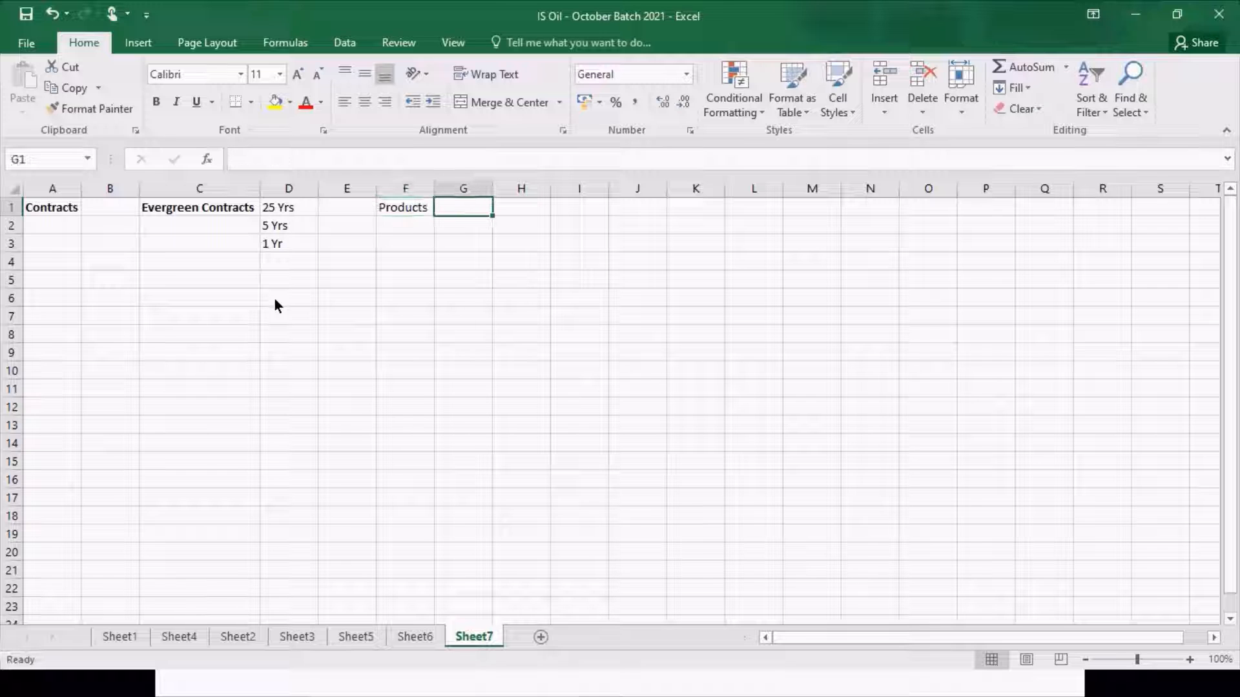
{"action": "type", "text": "Crude"}
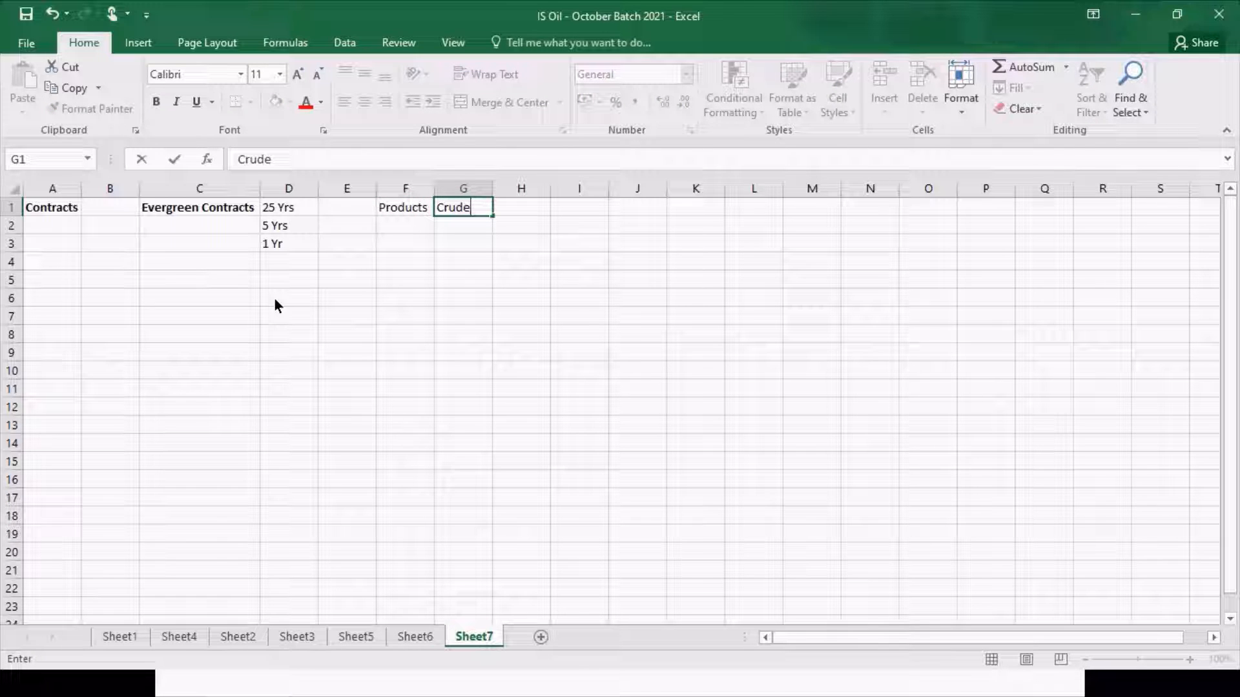
{"action": "type", "text": ","}
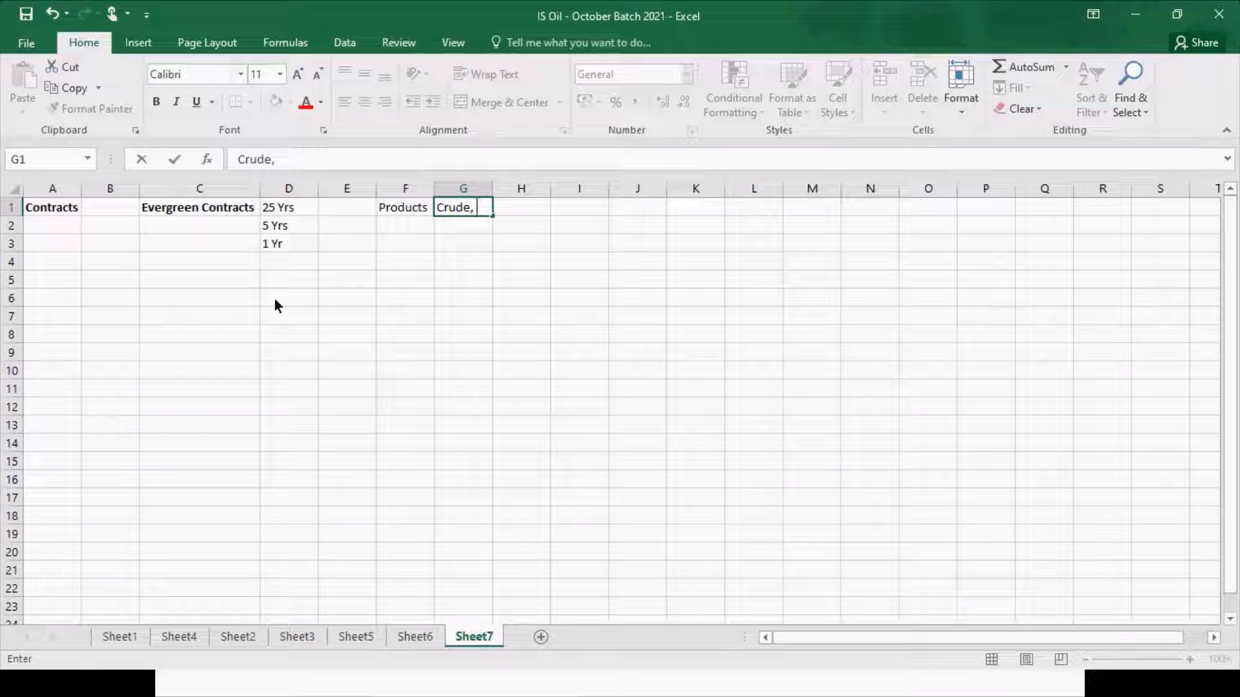
{"action": "type", "text": "Refined"}
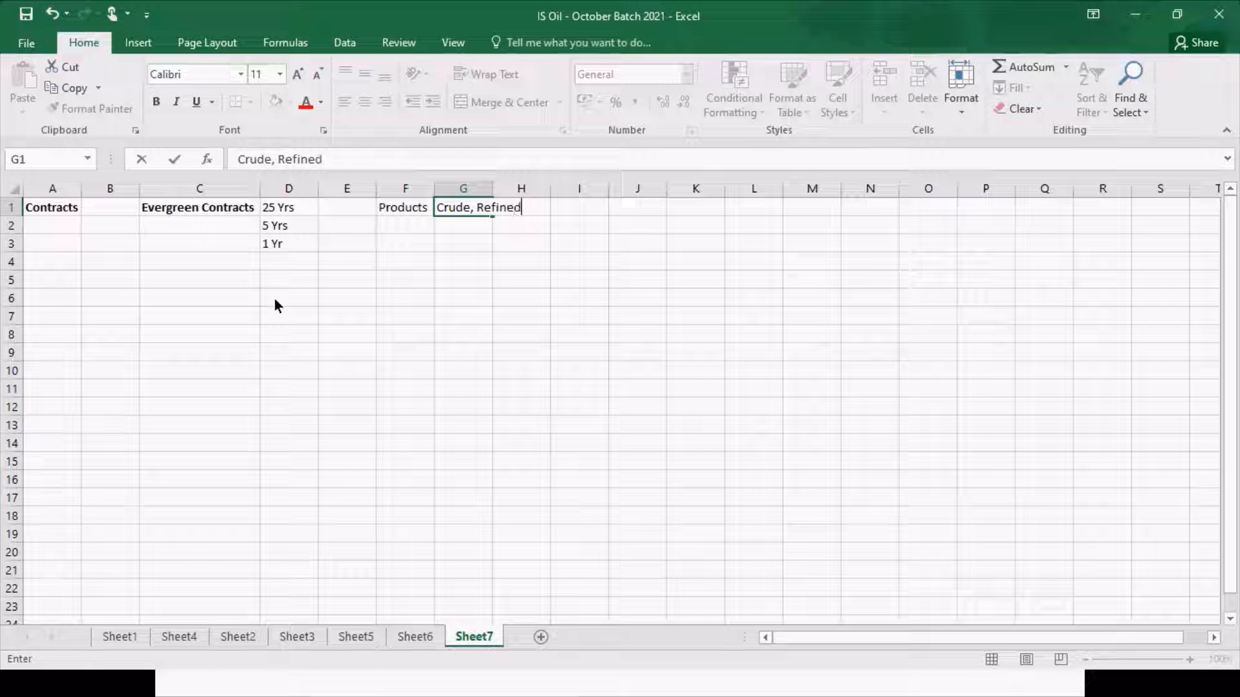
{"action": "type", "text": ", Gas"}
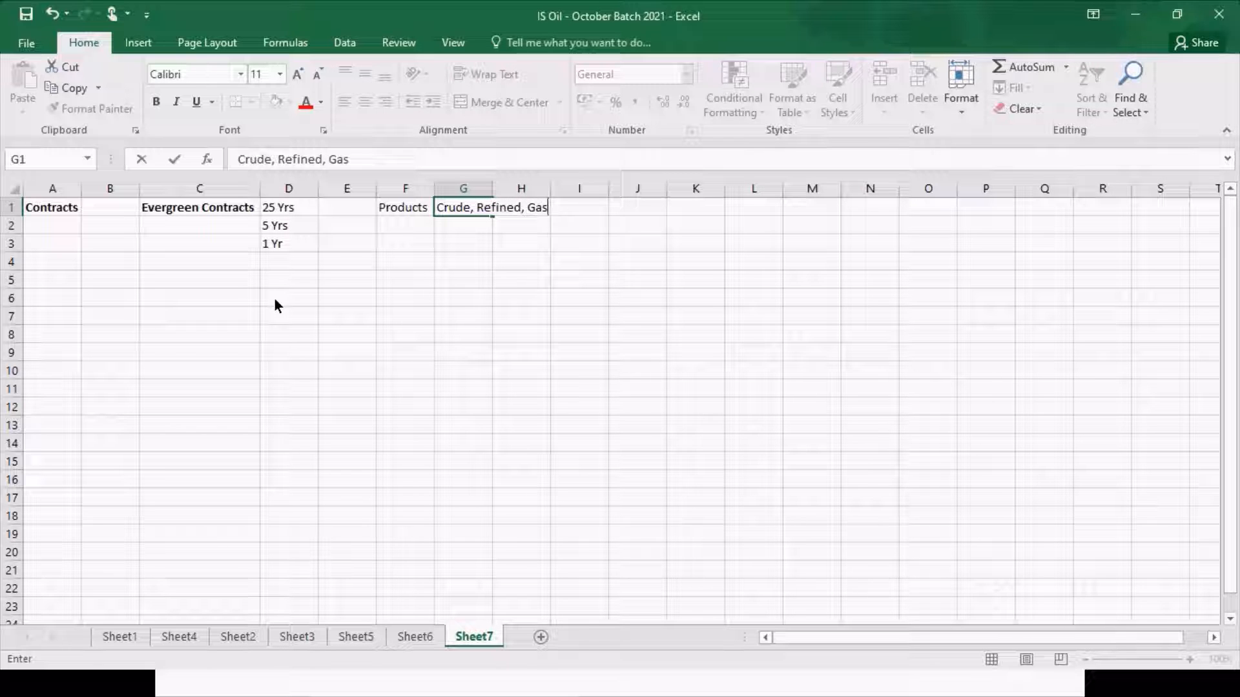
{"action": "type", "text": " etc"}
{"action": "key", "text": "Return"}
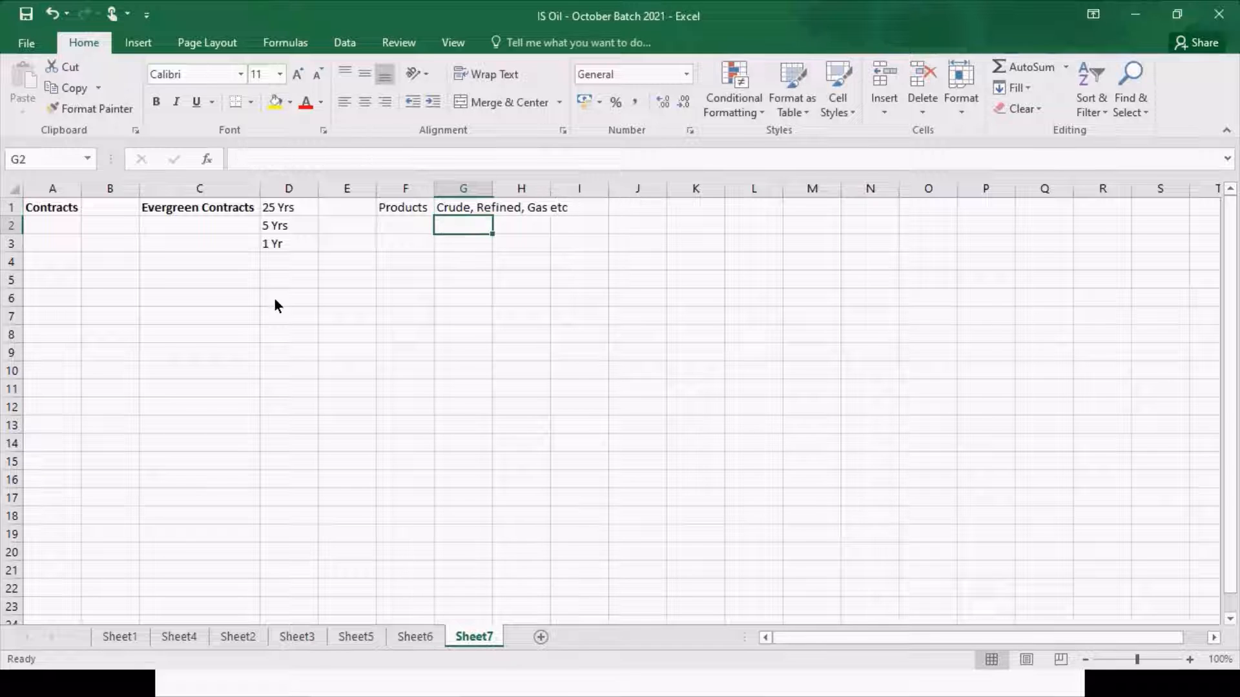
- Make the "Products" label in cell F1 bold
{"action": "key", "text": "Up"}
{"action": "key", "text": "Left"}
{"action": "key", "text": "ctrl+b"}
{"action": "key", "text": "Down"}
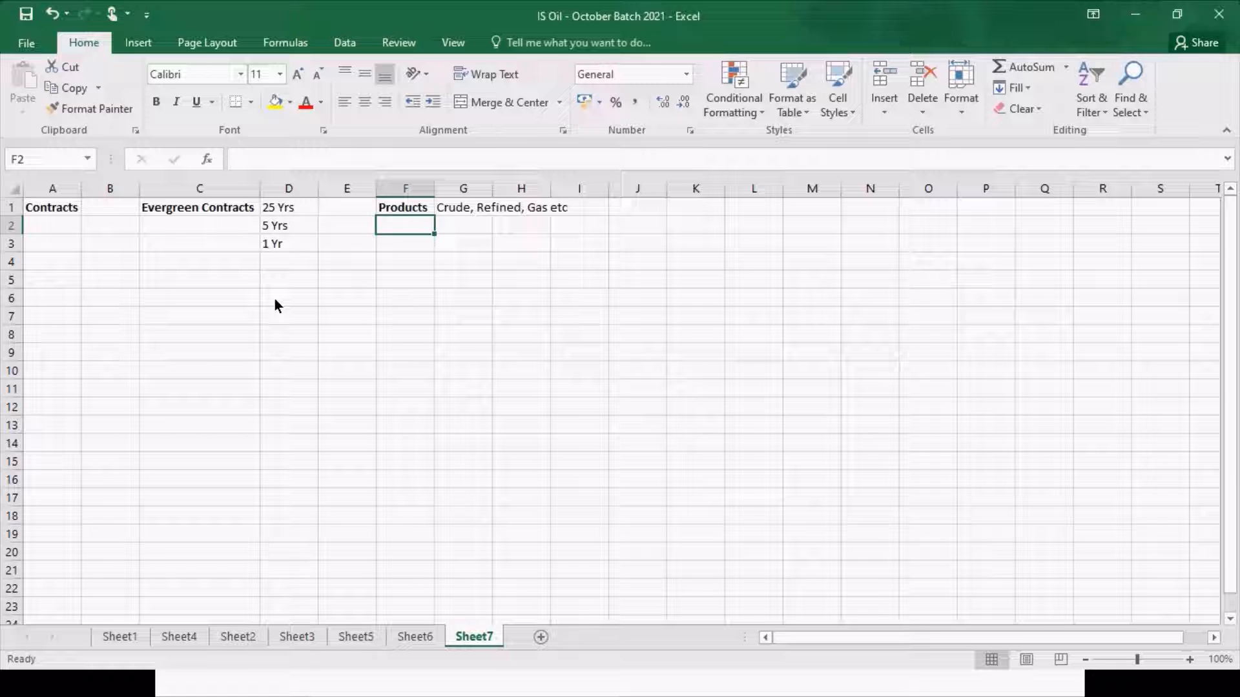
- Move the bold "Products" label from cell F1 down to F4
{"action": "key", "text": "Up"}
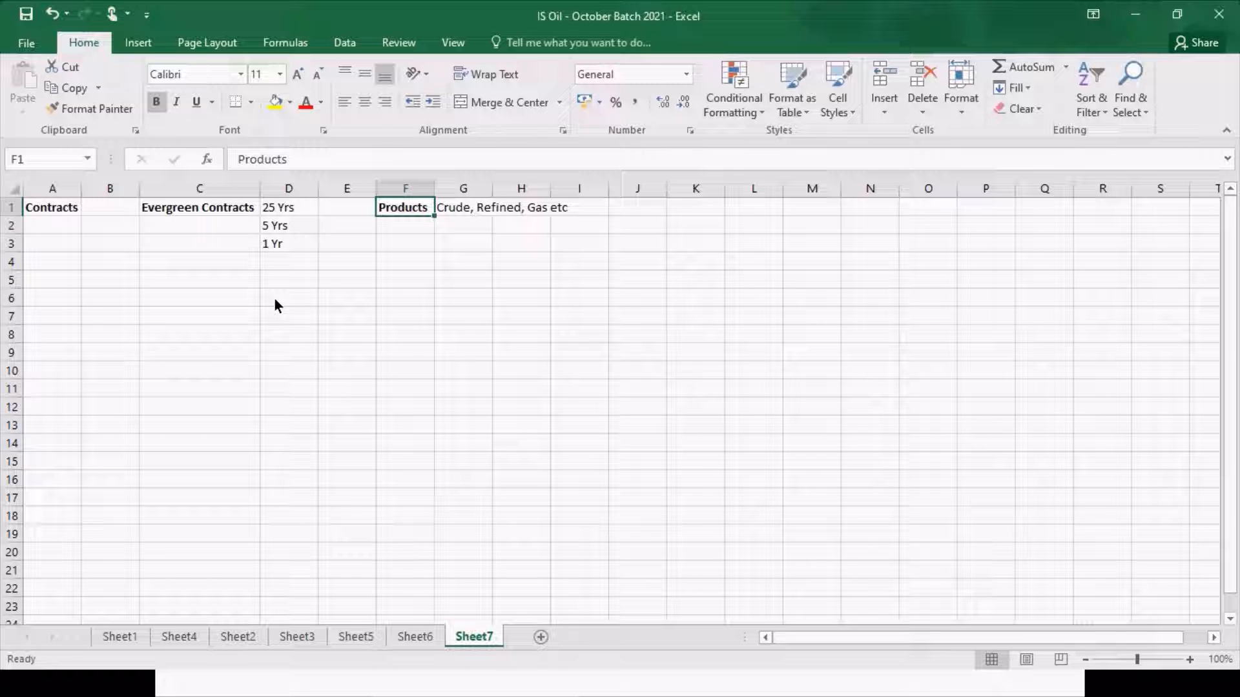
{"action": "key", "text": "Down"}
{"action": "key", "text": "Up"}
{"action": "key", "text": "ctrl+c"}
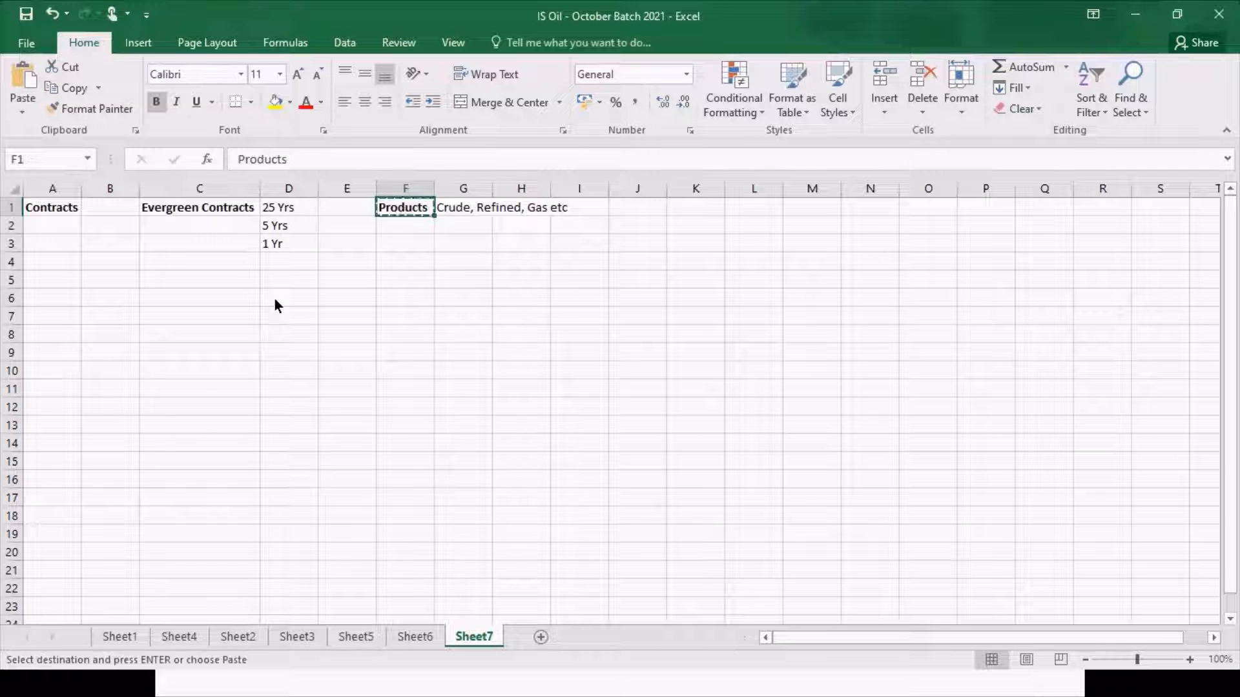
{"action": "key", "text": "Down"}
{"action": "key", "text": "Down"}
{"action": "key", "text": "Down"}
{"action": "key", "text": "ctrl+v"}
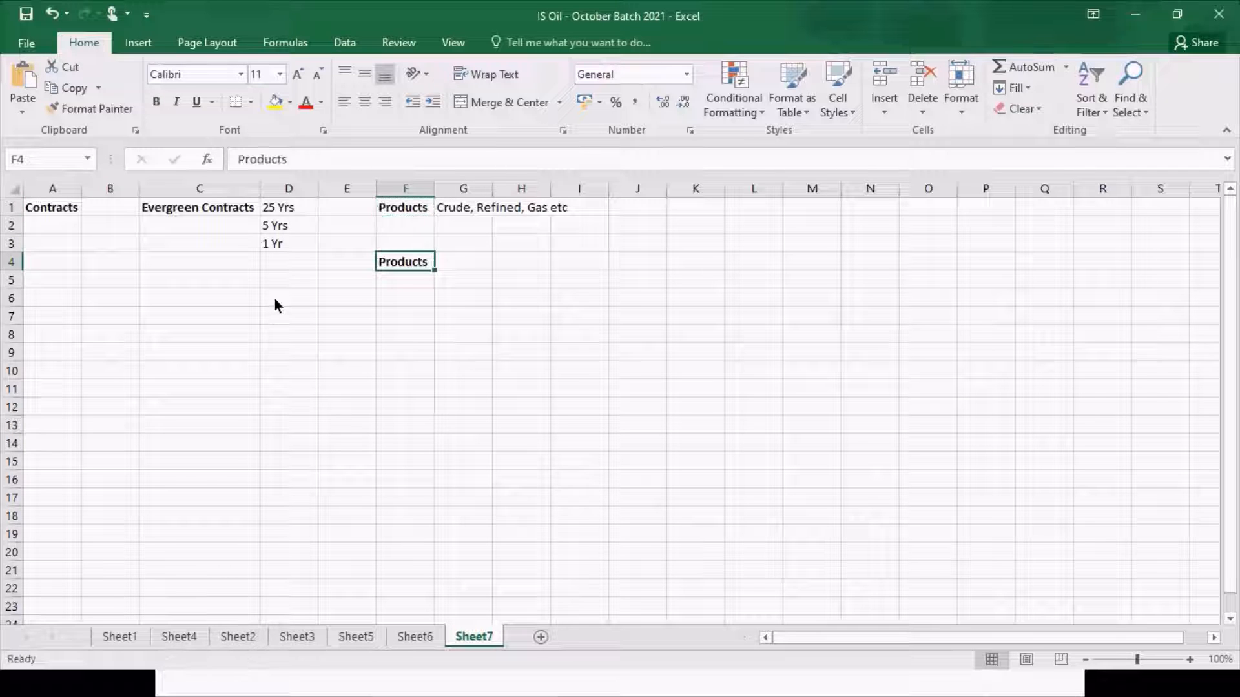
- Move the text "Crude, Refined, Gas etc" from cell G1 to G4, beside the Products label
{"action": "key", "text": "Right"}
{"action": "key", "text": "Up"}
{"action": "key", "text": "Up"}
{"action": "key", "text": "Up"}
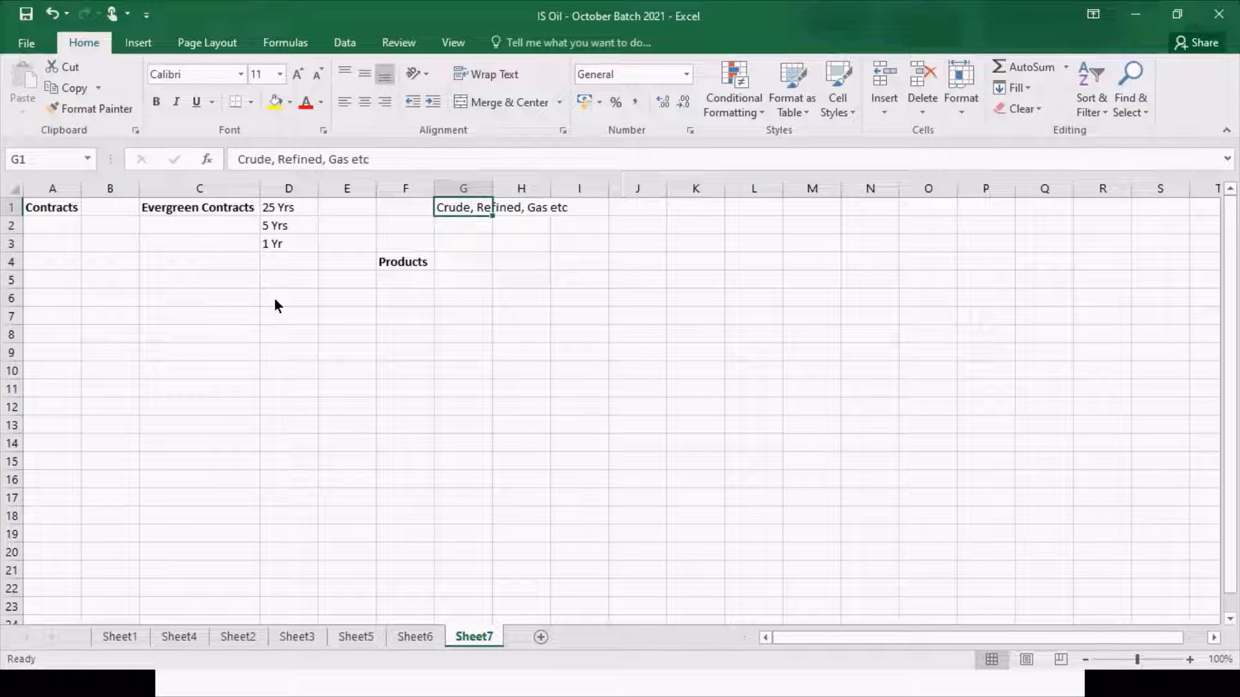
{"action": "key", "text": "ctrl+x"}
{"action": "key", "text": "Down"}
{"action": "key", "text": "Down"}
{"action": "key", "text": "Down"}
{"action": "key", "text": "ctrl+v"}
- Fit column G's width to the list of products
{"action": "key", "text": "Right"}
{"action": "key", "text": "Right"}
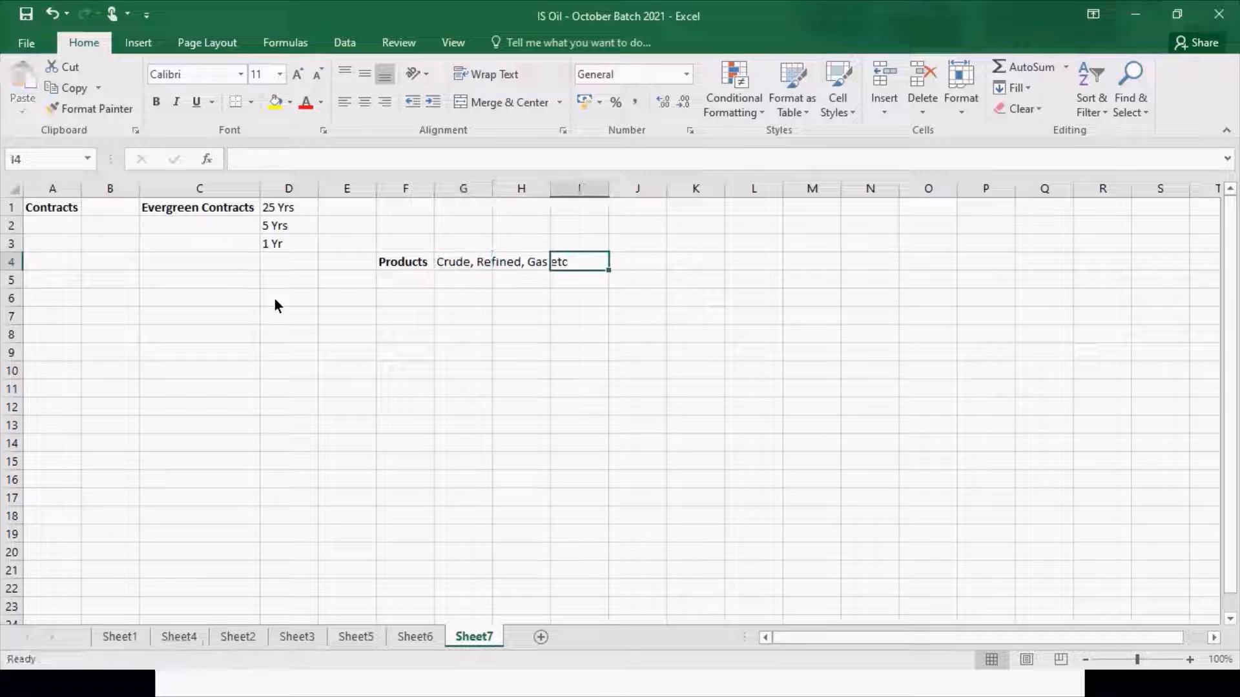
{"action": "double_click", "coordinate": [494, 187]}
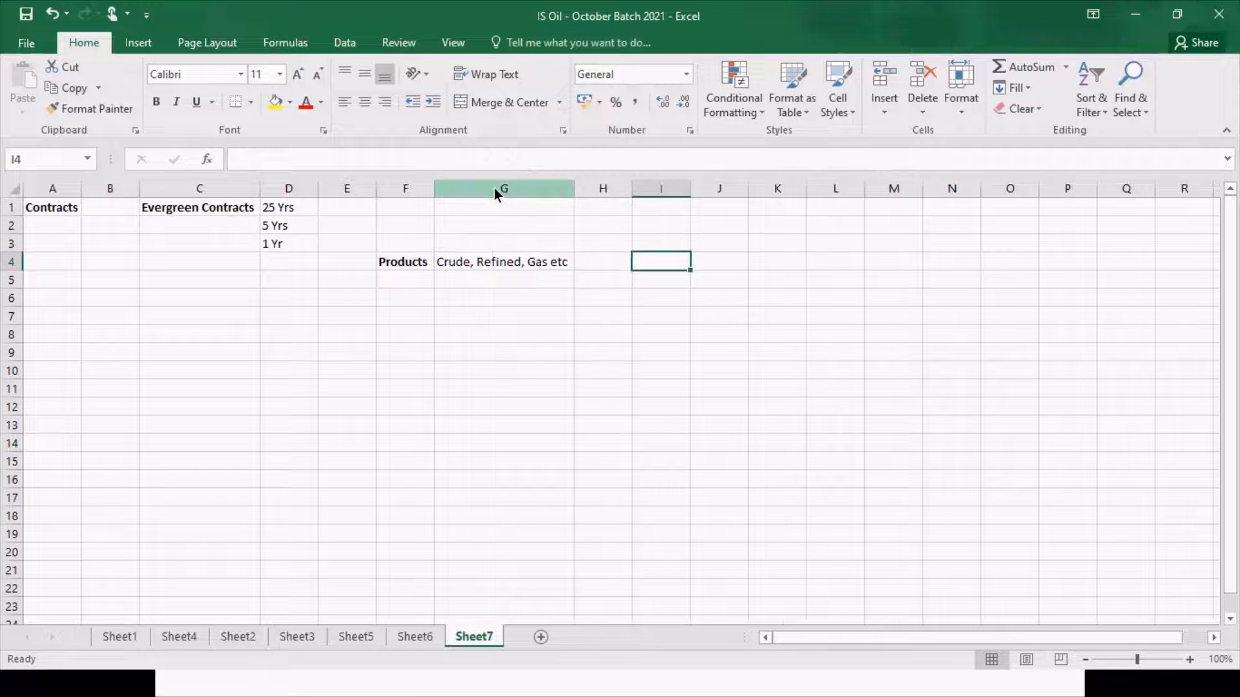
- Insert a blank row above the Contracts row at the start of the sheet
{"action": "key", "text": "Left"}
{"action": "key", "text": "Up"}
{"action": "key", "text": "Left"}
{"action": "key", "text": "Left"}
{"action": "key", "text": "Up"}
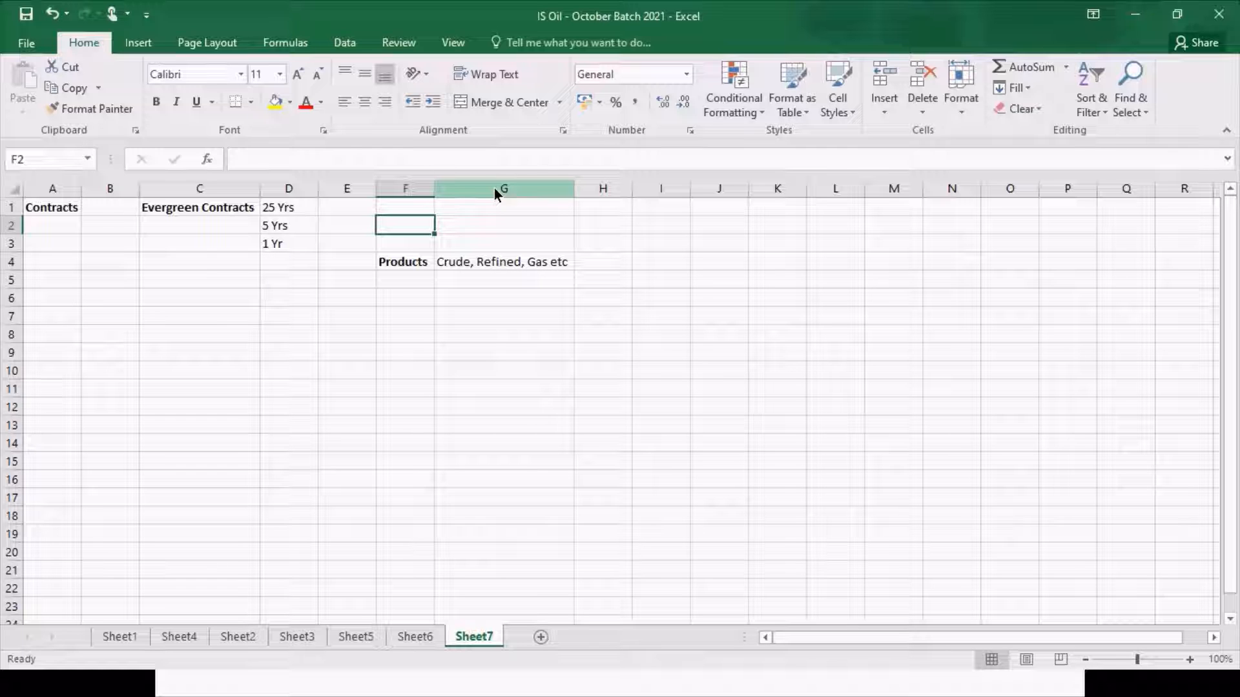
{"action": "right_click", "coordinate": [13, 210]}
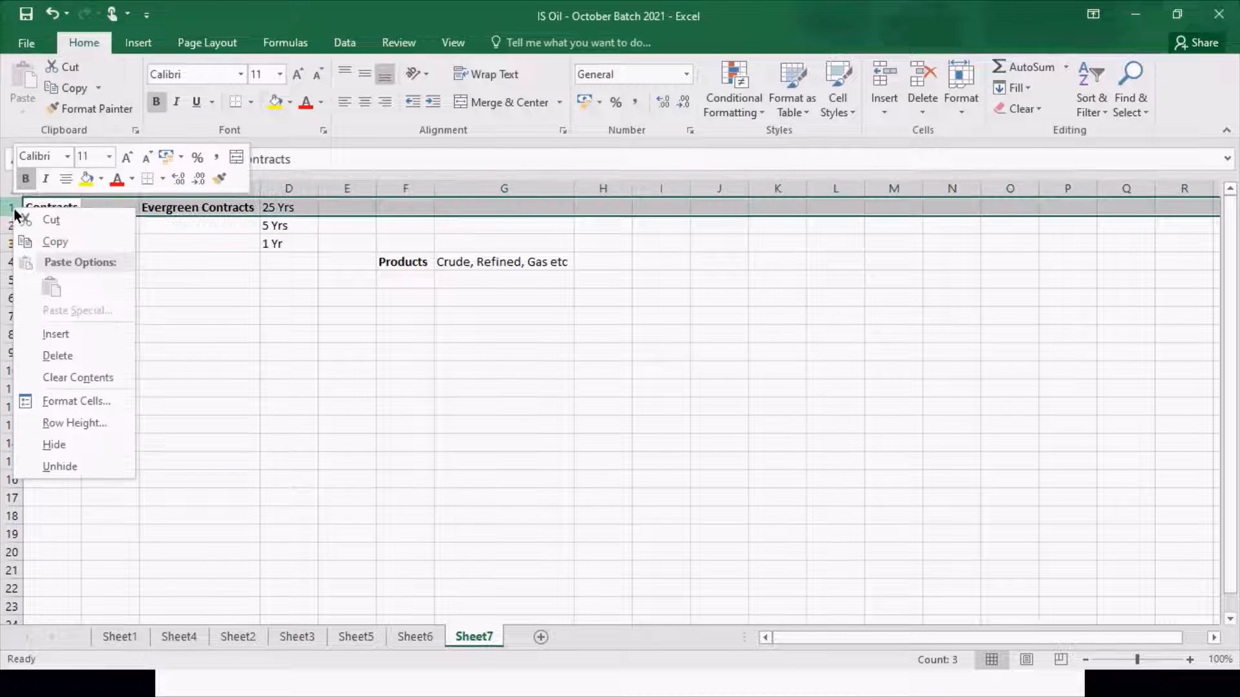
{"action": "left_click", "coordinate": [82, 333]}
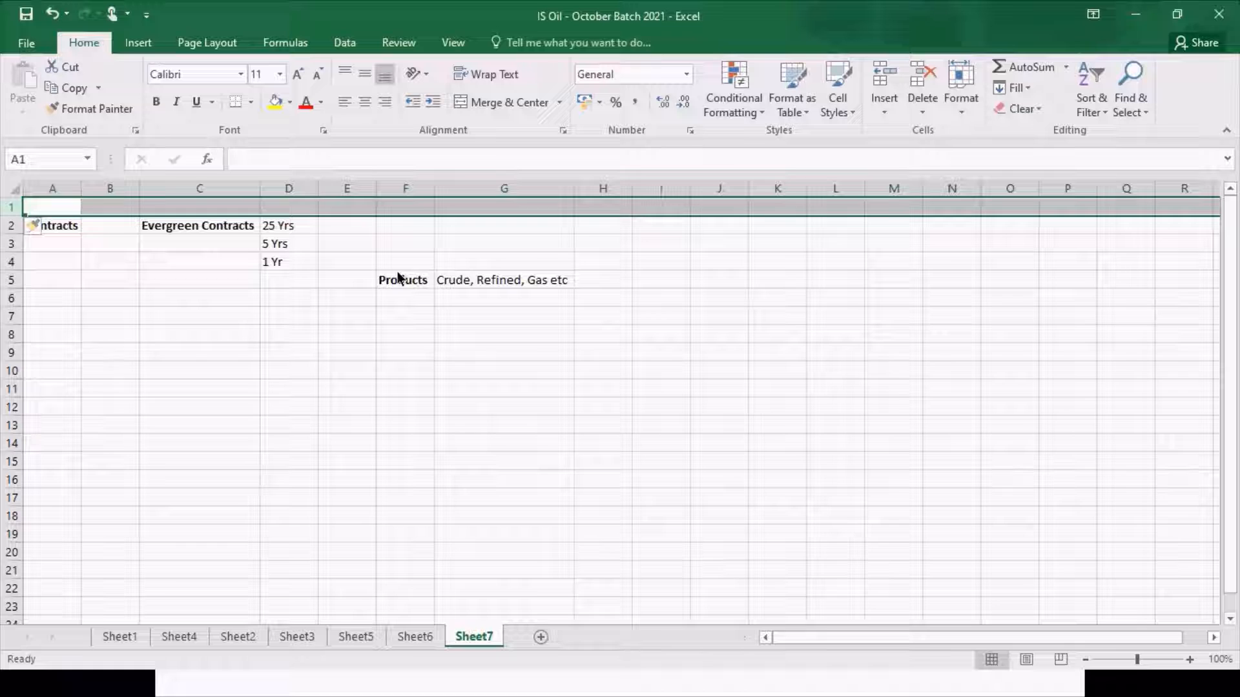
- Enter the bold heading "Purchase" in cell F1, above the Products column
{"action": "left_click", "coordinate": [408, 207]}
{"action": "type", "text": "Purchase"}
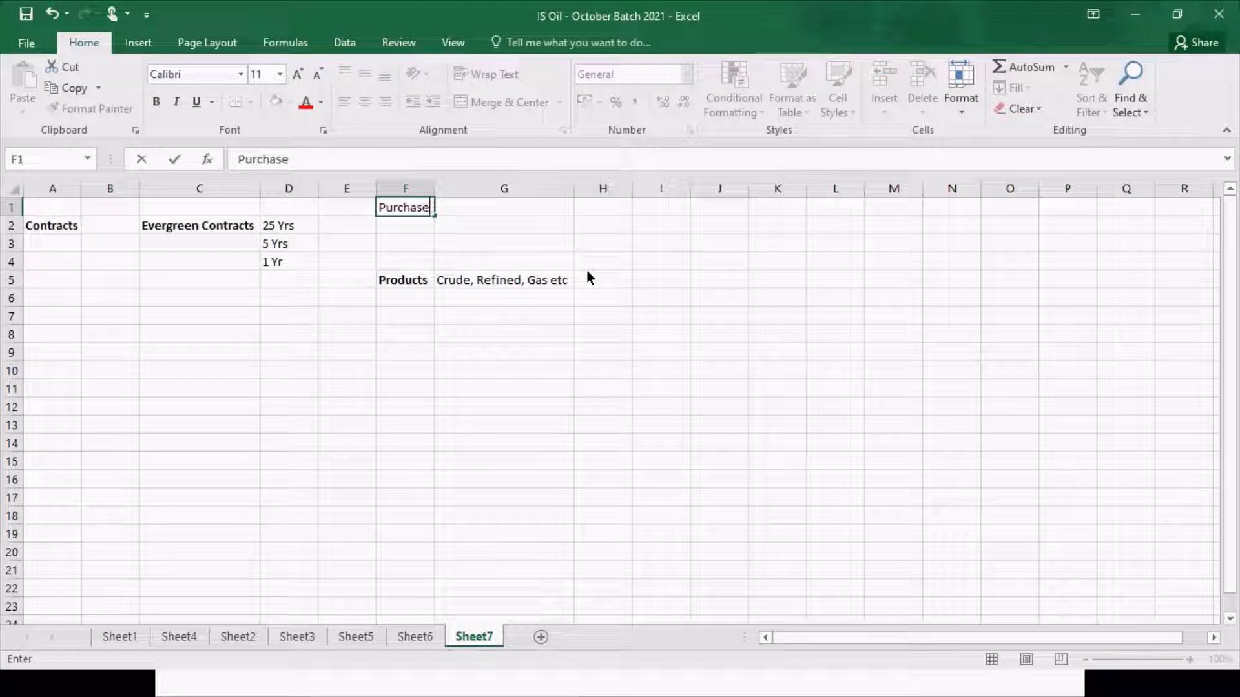
{"action": "key", "text": "Return"}
{"action": "key", "text": "Up"}
{"action": "key", "text": "ctrl+b"}
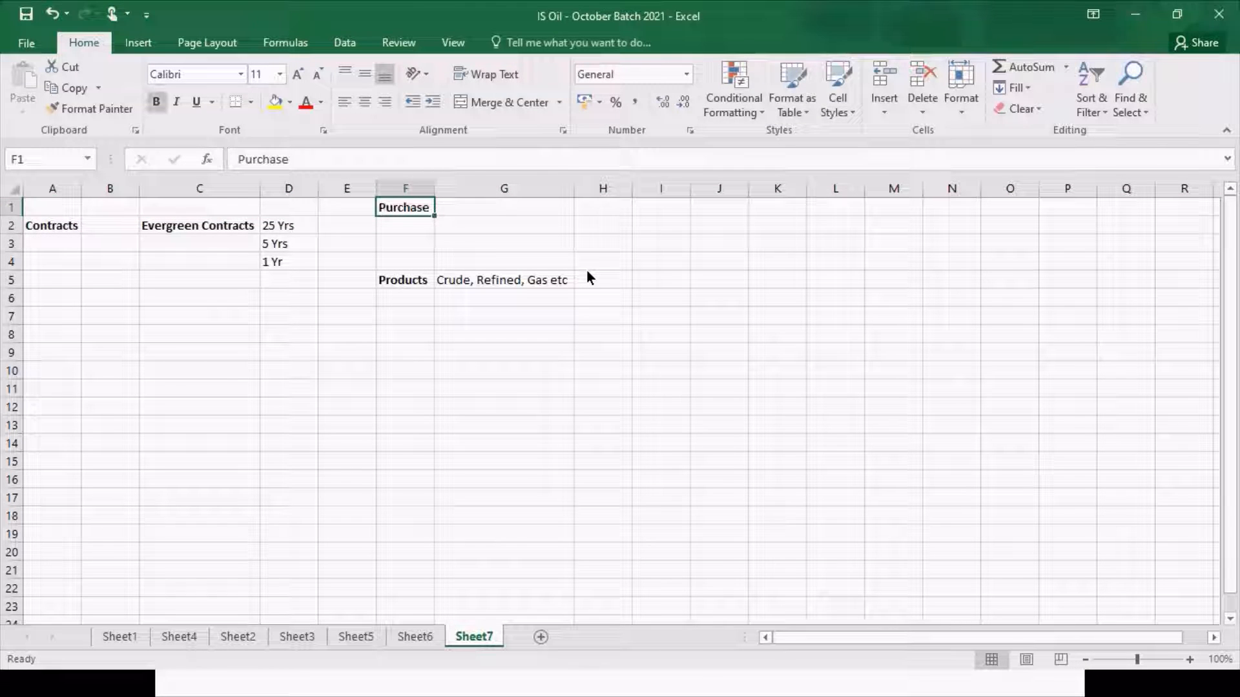
- Enter the bold heading "Sales" in cell J1, on the same row as Purchase
{"action": "key", "text": "Right"}
{"action": "key", "text": "Right"}
{"action": "key", "text": "Right"}
{"action": "key", "text": "Right"}
{"action": "type", "text": "Sales"}
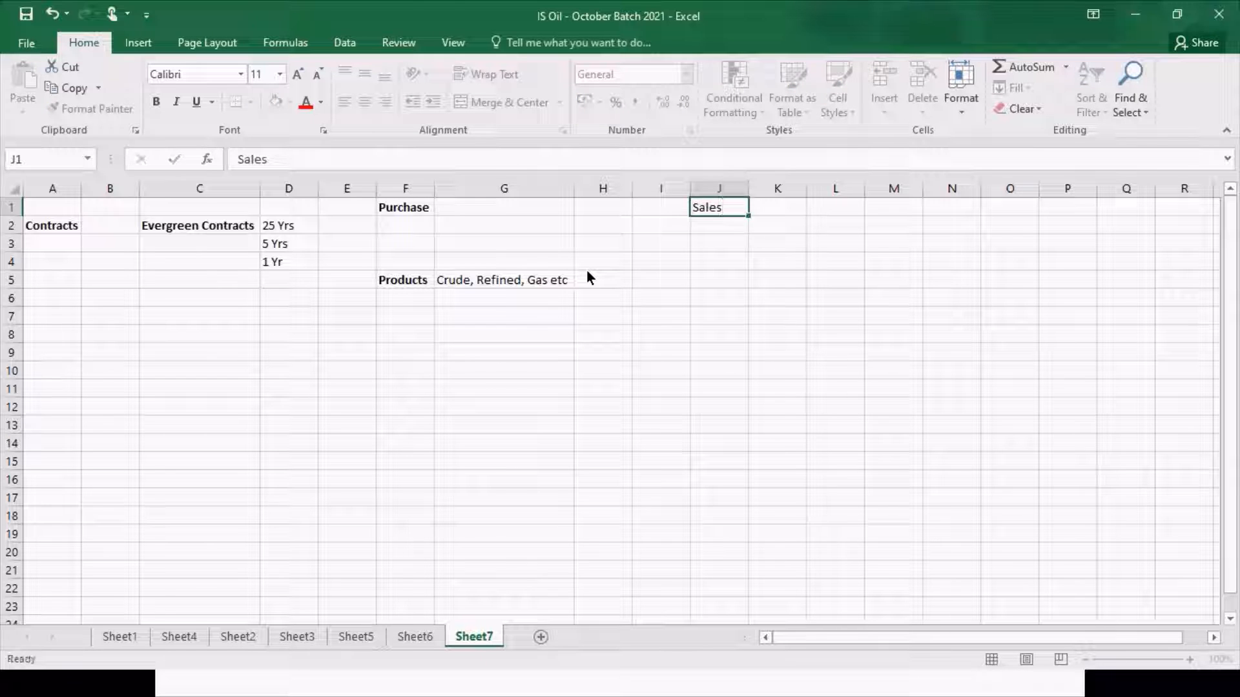
{"action": "key", "text": "Return"}
{"action": "key", "text": "Up"}
{"action": "key", "text": "ctrl+b"}
- Enter the bold label "Vendor" in cell F2, below the Purchase heading
{"action": "key", "text": "Down"}
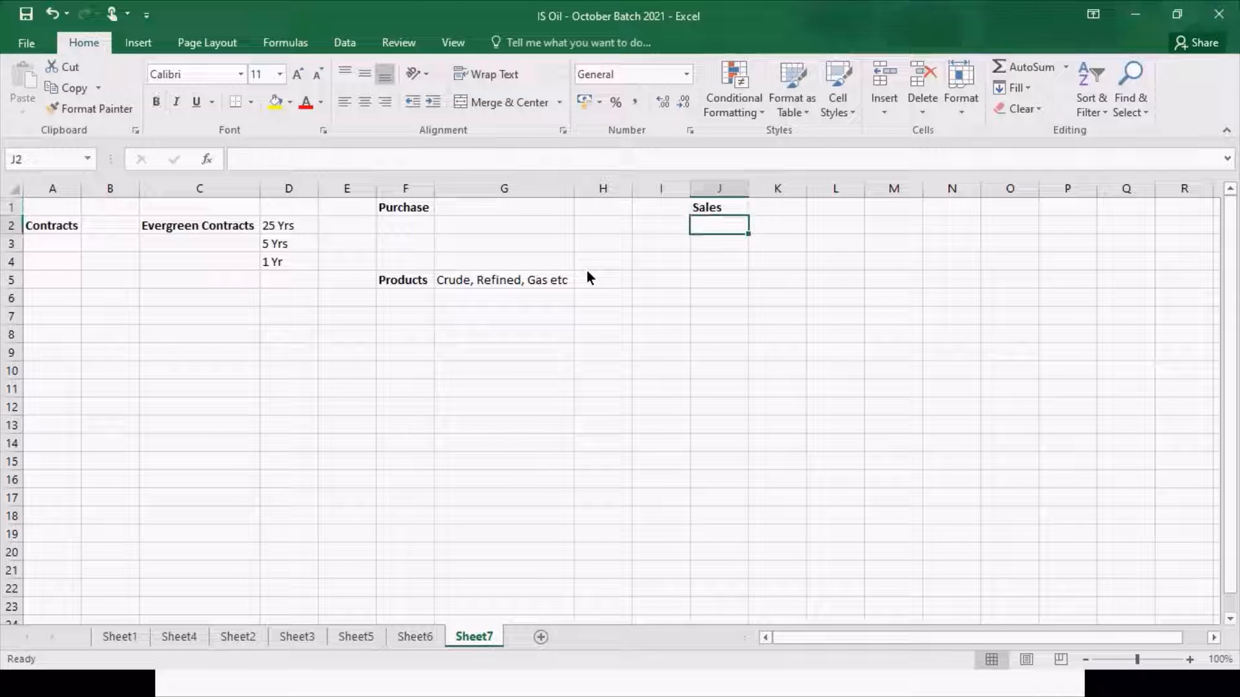
{"action": "key", "text": "Left"}
{"action": "key", "text": "Left"}
{"action": "key", "text": "Left"}
{"action": "key", "text": "Left"}
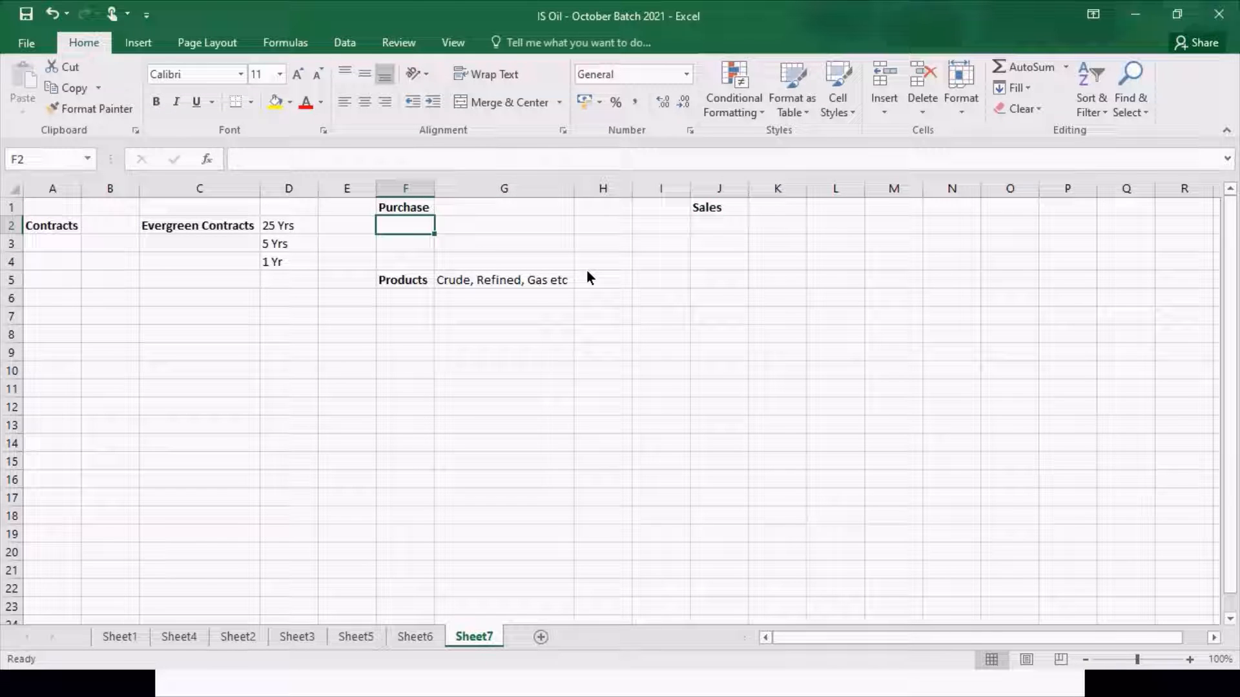
{"action": "type", "text": "ven"}
{"action": "key", "text": "BackSpace"}
{"action": "key", "text": "BackSpace"}
{"action": "key", "text": "BackSpace"}
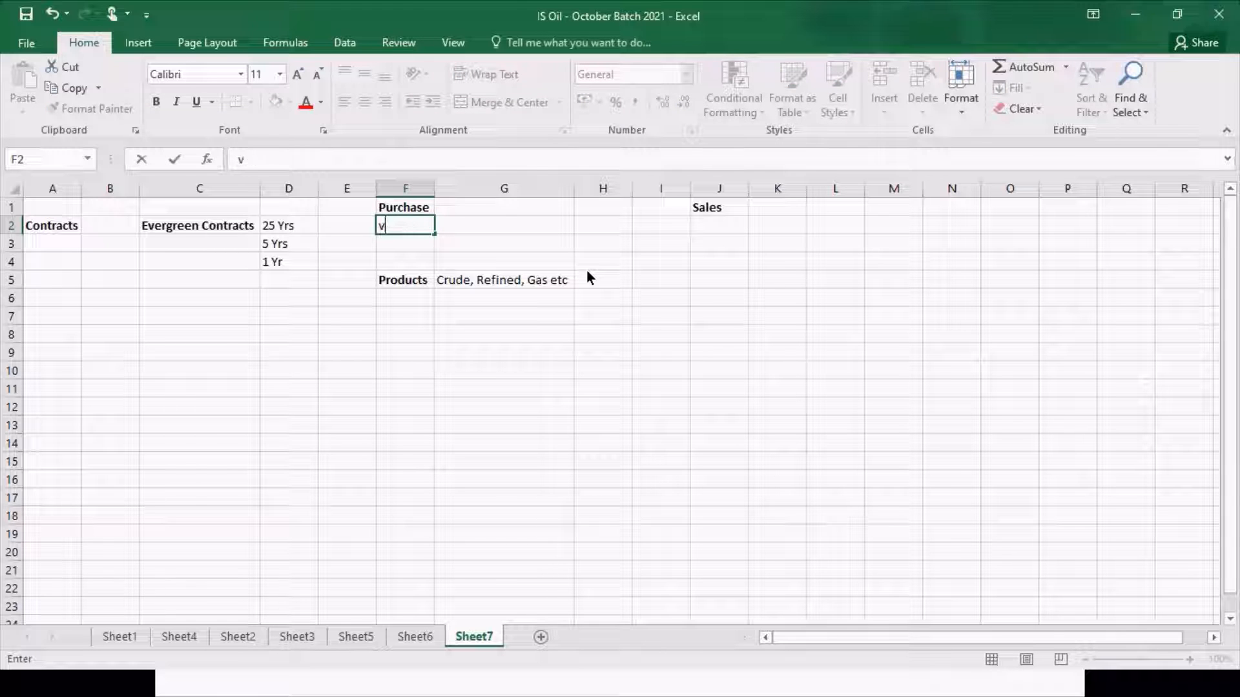
{"action": "type", "text": "Vendor"}
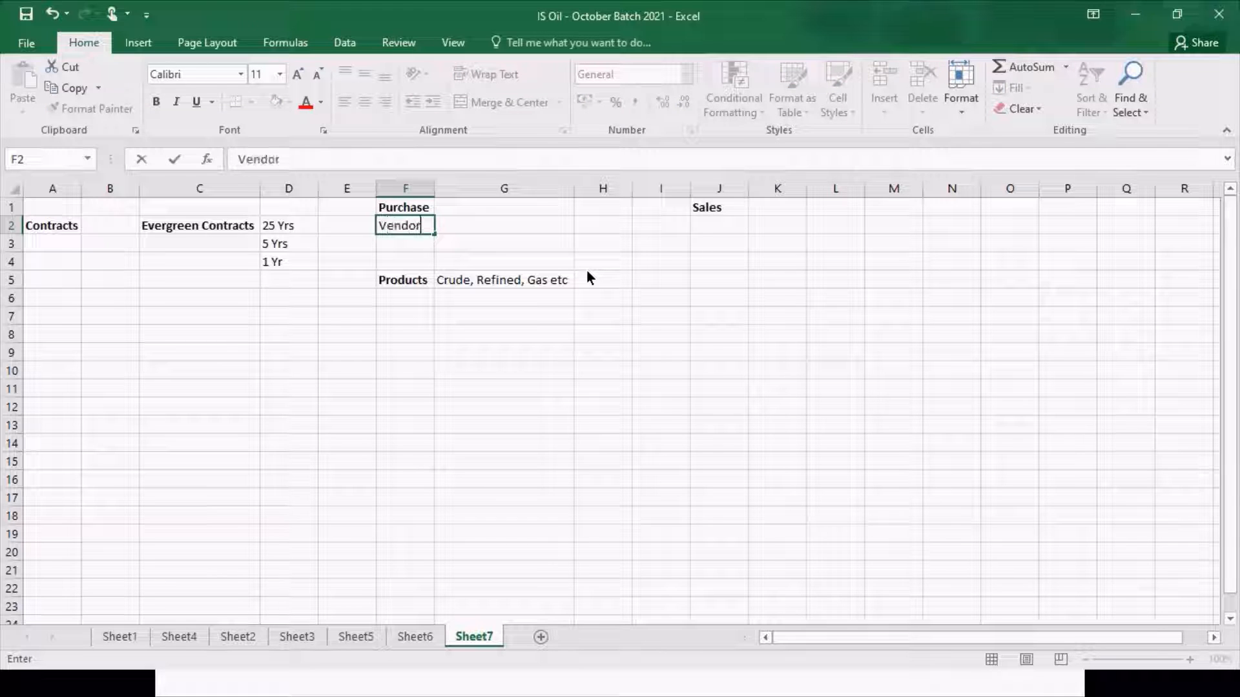
{"action": "key", "text": "Return"}
- Enter the bold label "Customer" in cell J2, below the Sales heading
{"action": "key", "text": "Up"}
{"action": "key", "text": "Right"}
{"action": "key", "text": "Right"}
{"action": "key", "text": "Right"}
{"action": "key", "text": "Right"}
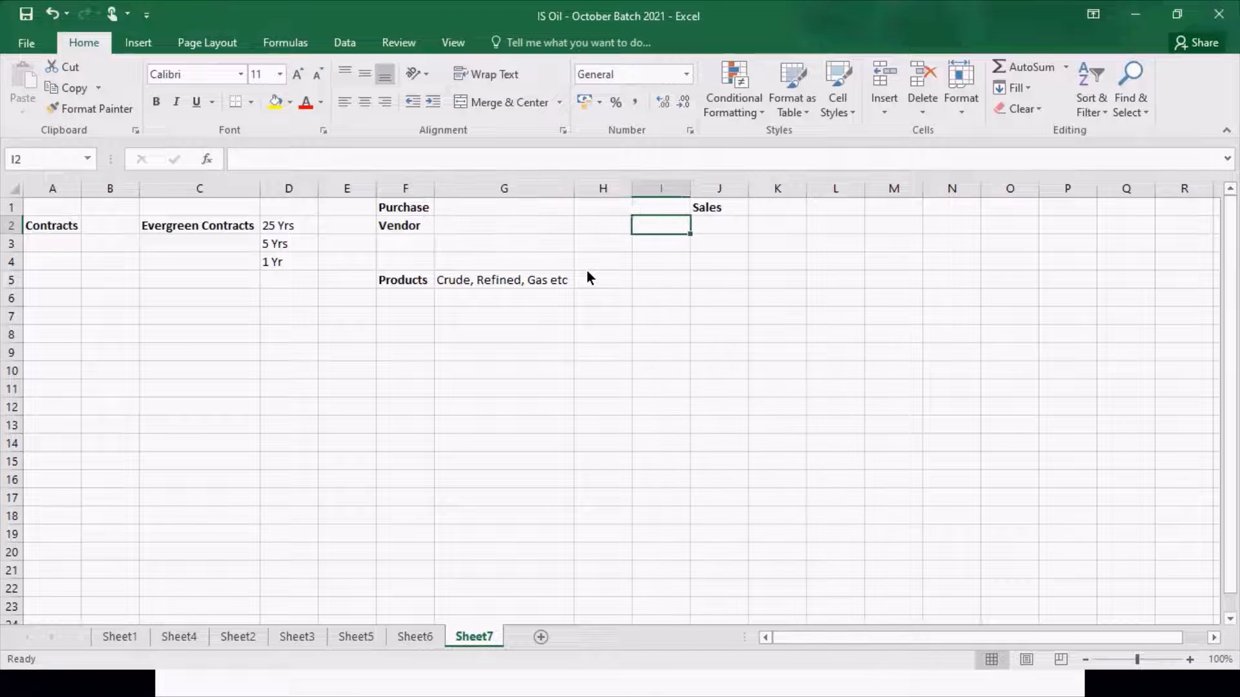
{"action": "key", "text": "Left"}
{"action": "key", "text": "Left"}
{"action": "key", "text": "Left"}
{"action": "key", "text": "Left"}
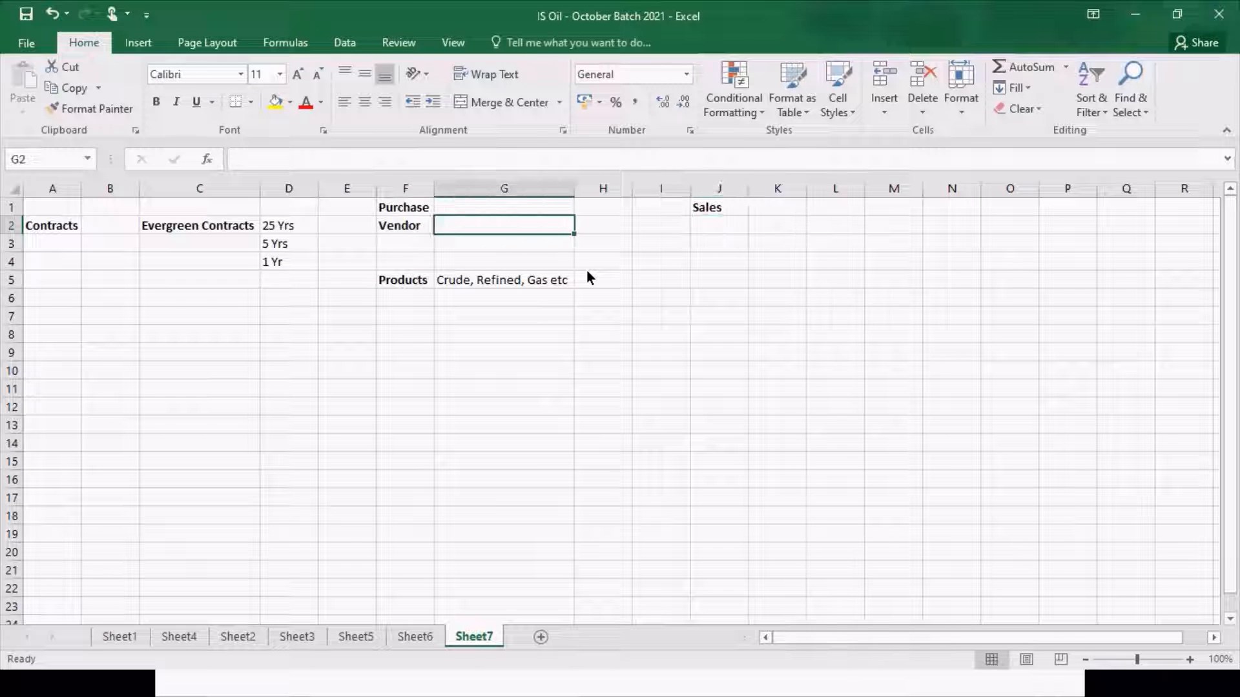
{"action": "key", "text": "Right"}
{"action": "key", "text": "Right"}
{"action": "key", "text": "Right"}
{"action": "key", "text": "Right"}
{"action": "type", "text": "Customer"}
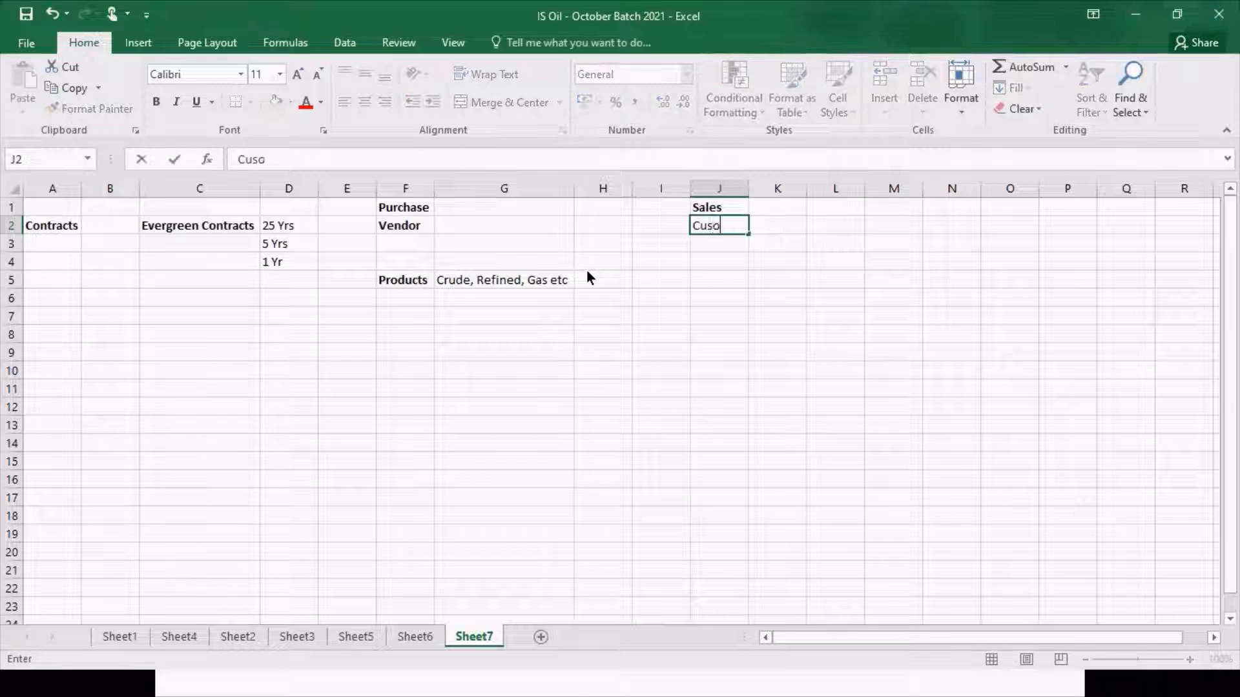
{"action": "key", "text": "Return"}
{"action": "key", "text": "Up"}
{"action": "key", "text": "ctrl+b"}
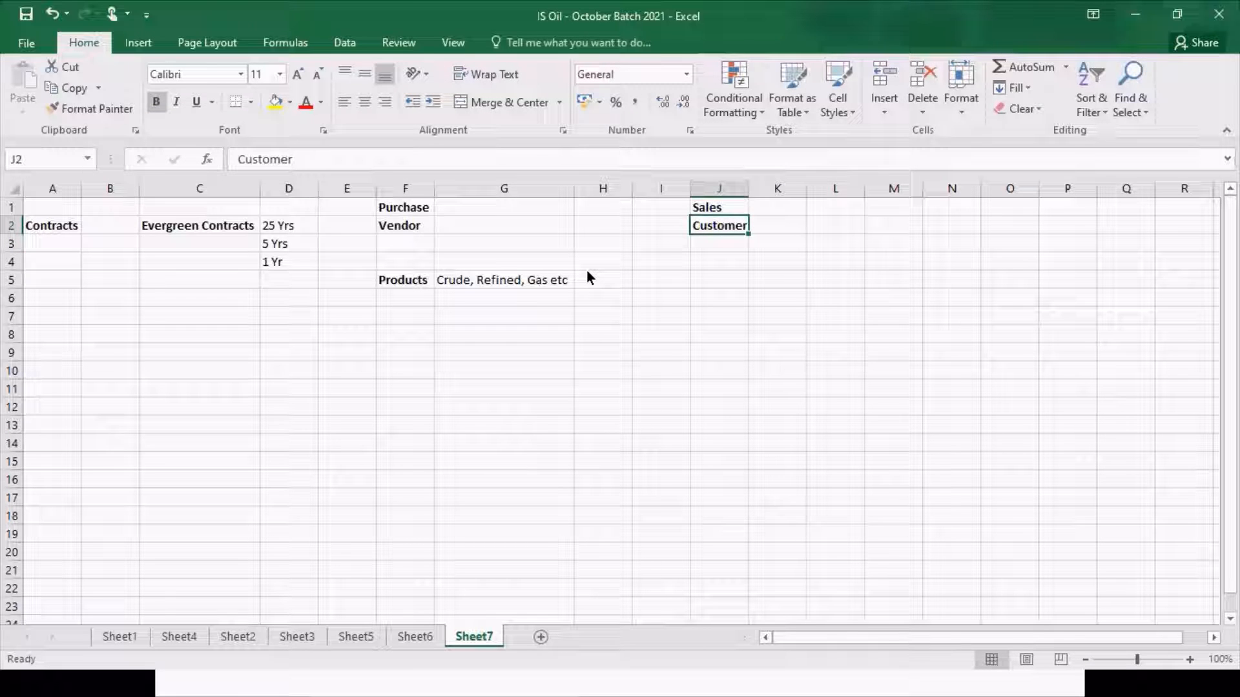
- Enter the bold label "Validity" in cell F3, below Vendor
{"action": "key", "text": "Down"}
{"action": "key", "text": "Left"}
{"action": "key", "text": "Left"}
{"action": "key", "text": "Left"}
{"action": "key", "text": "Left"}
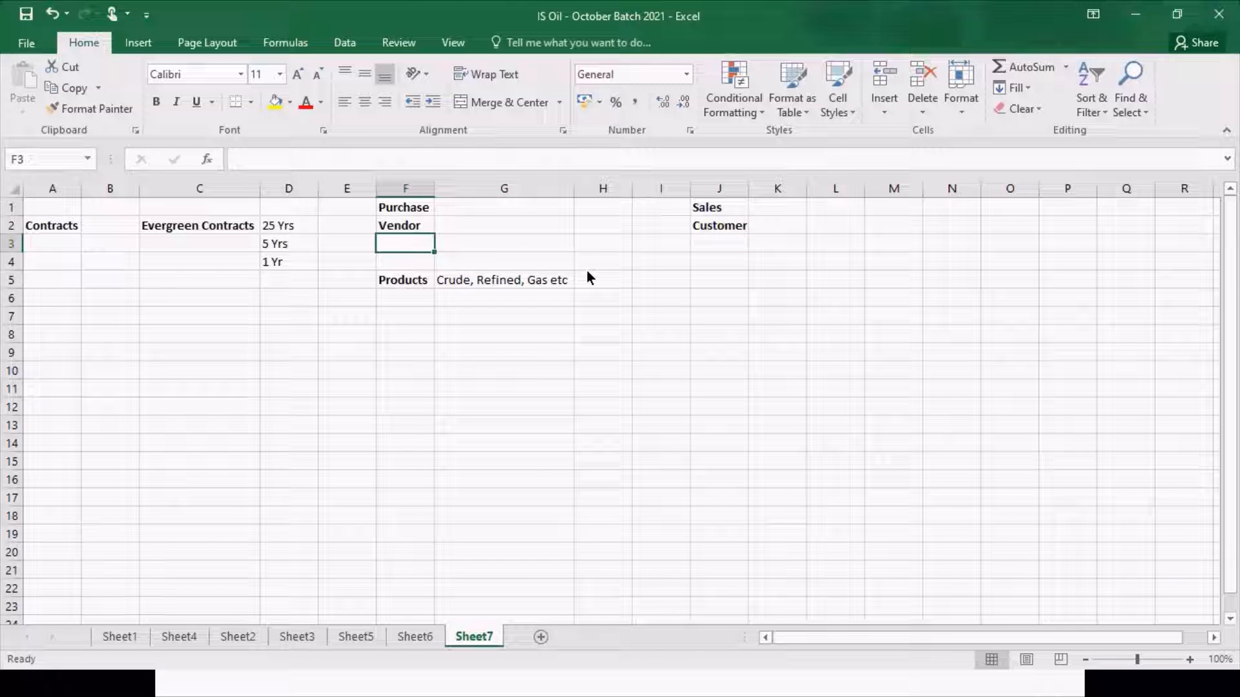
{"action": "type", "text": "Validity"}
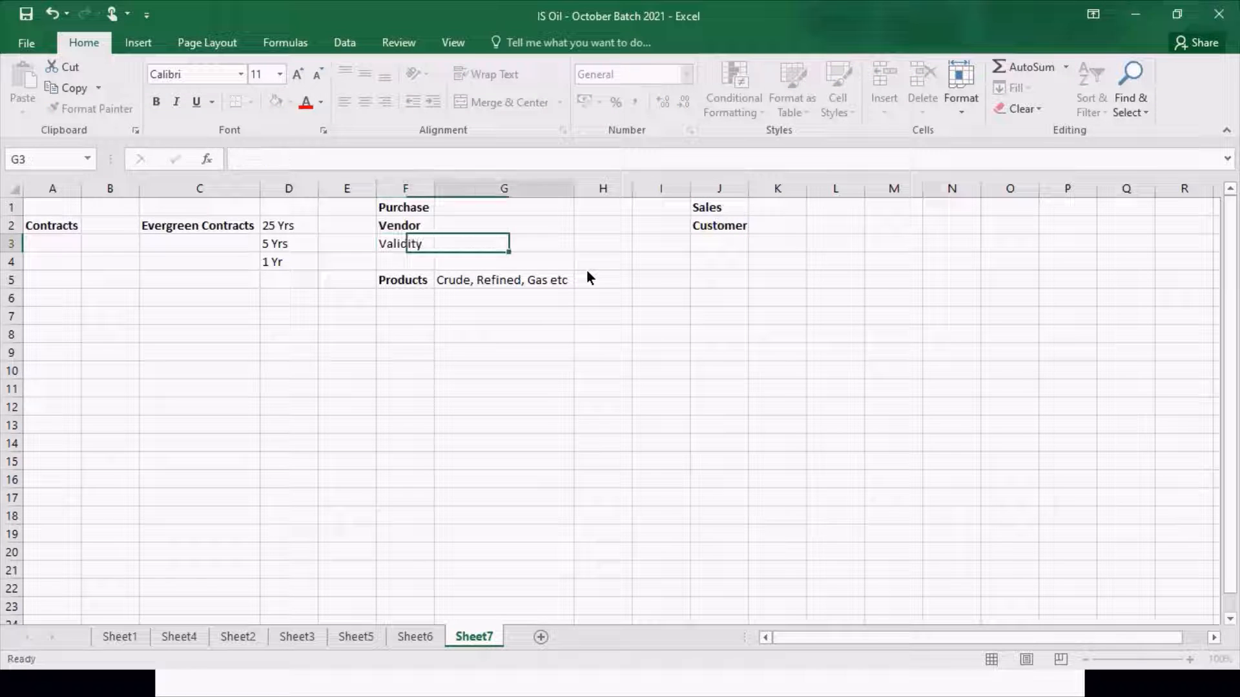
{"action": "key", "text": "ctrl+Return"}
{"action": "key", "text": "ctrl+b"}
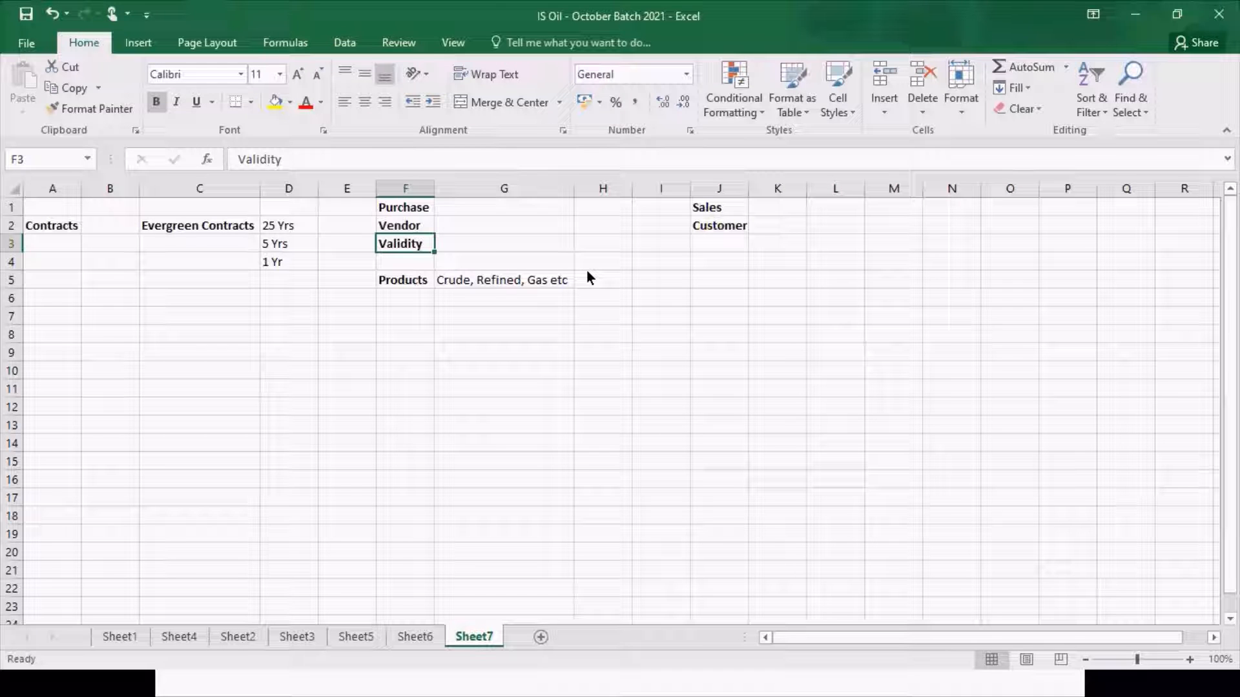
- Copy the Validity label from the Purchase section into cell J3, below Customer
{"action": "key", "text": "Right"}
{"action": "key", "text": "Right"}
{"action": "key", "text": "Left"}
{"action": "key", "text": "Left"}
{"action": "key", "text": "ctrl+c"}
{"action": "key", "text": "Right"}
{"action": "key", "text": "Right"}
{"action": "key", "text": "Right"}
{"action": "key", "text": "Right"}
{"action": "key", "text": "ctrl+v"}
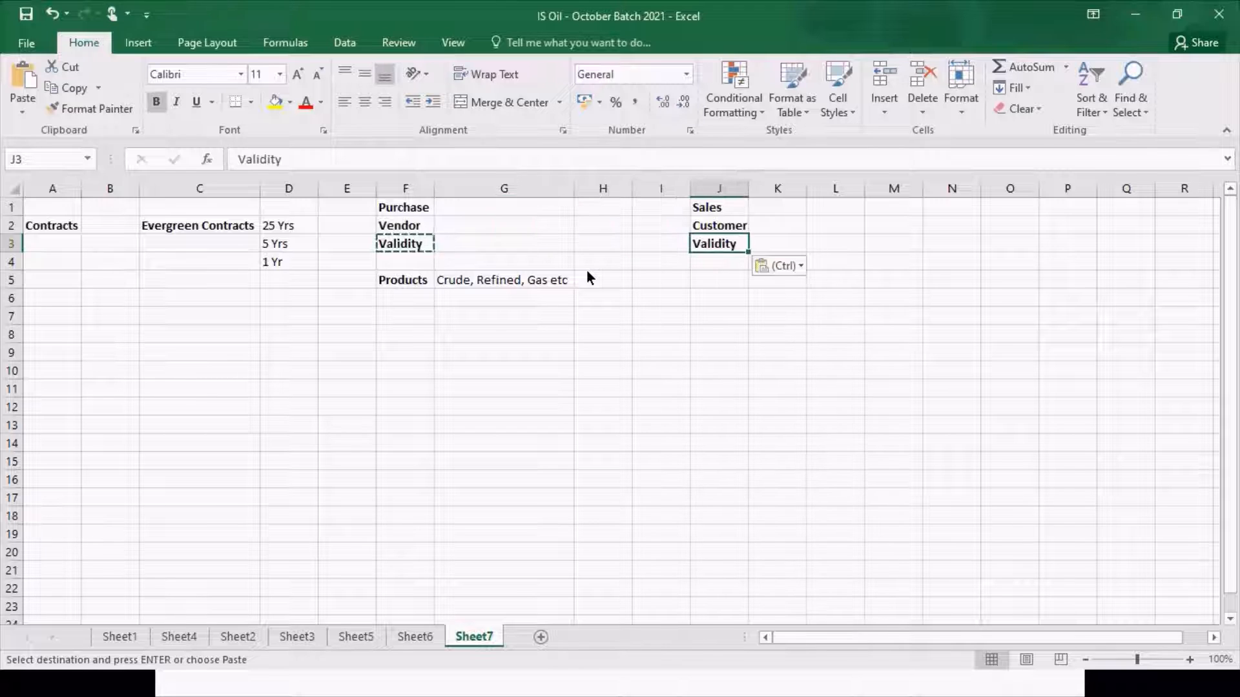
{"action": "key", "text": "Escape"}
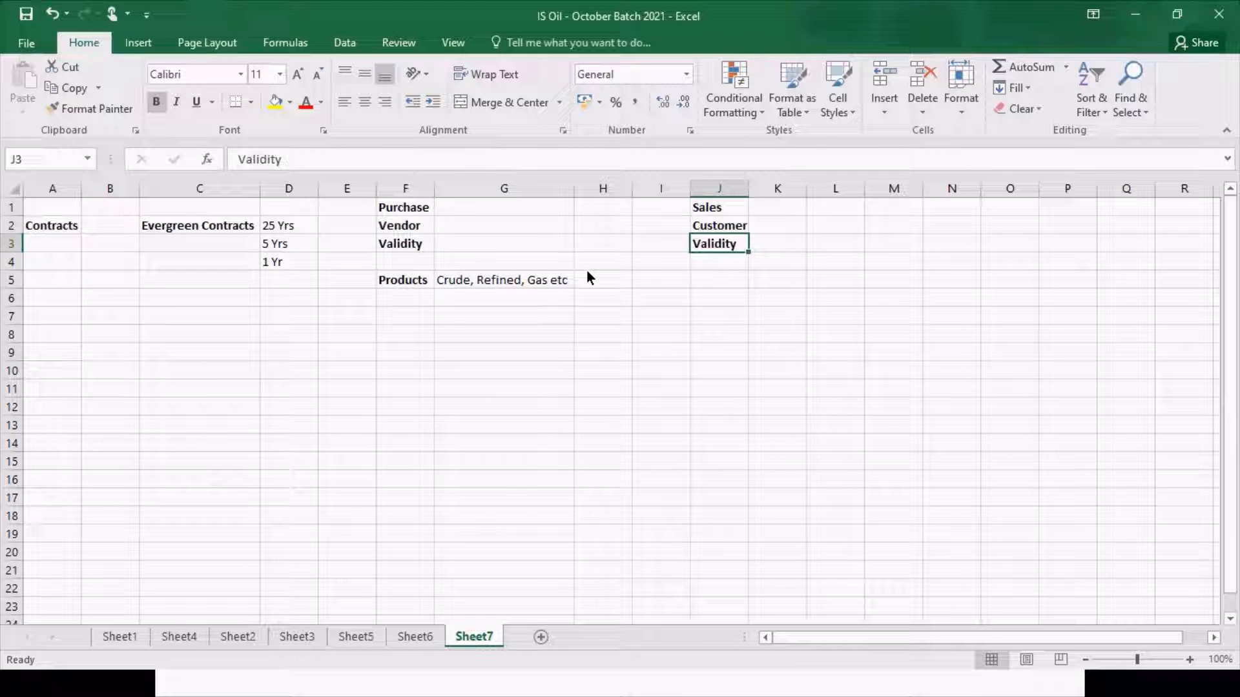
- Move the Products label and its list of products down one row, to cells F6 and G6
{"action": "key", "text": "Down"}
{"action": "key", "text": "Left"}
{"action": "key", "text": "Left"}
{"action": "key", "text": "Left"}
{"action": "key", "text": "Left"}
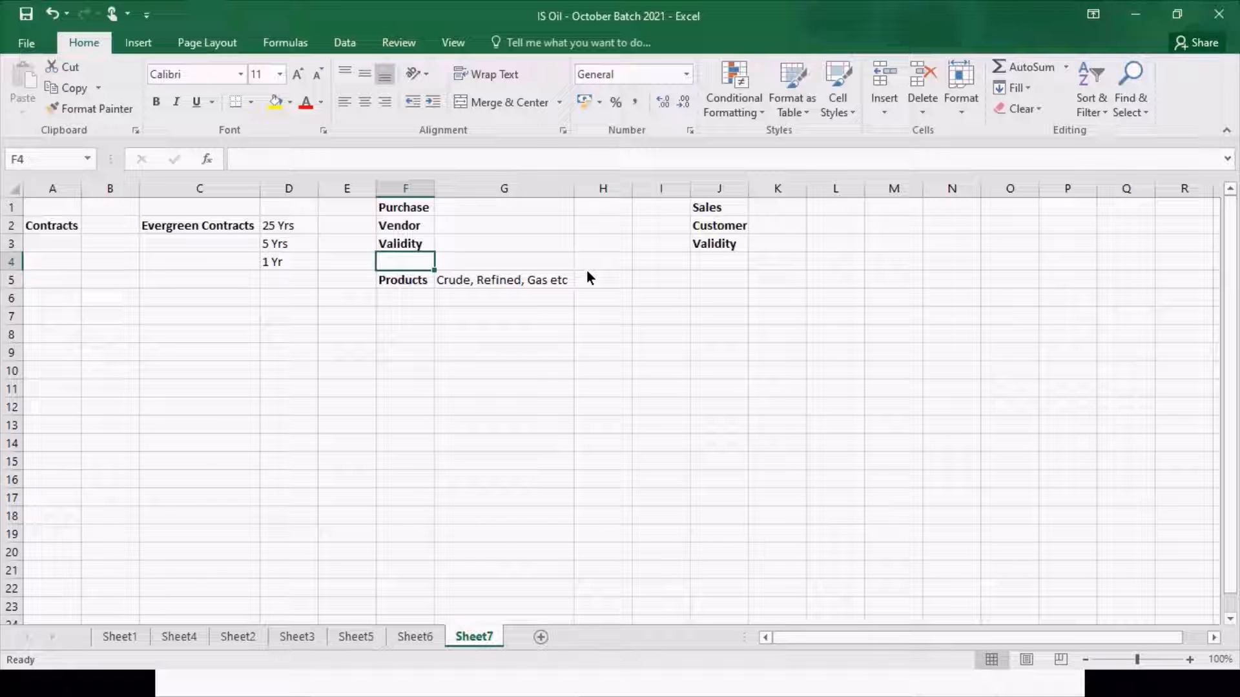
{"action": "key", "text": "Down"}
{"action": "key", "text": "ctrl+x"}
{"action": "key", "text": "Down"}
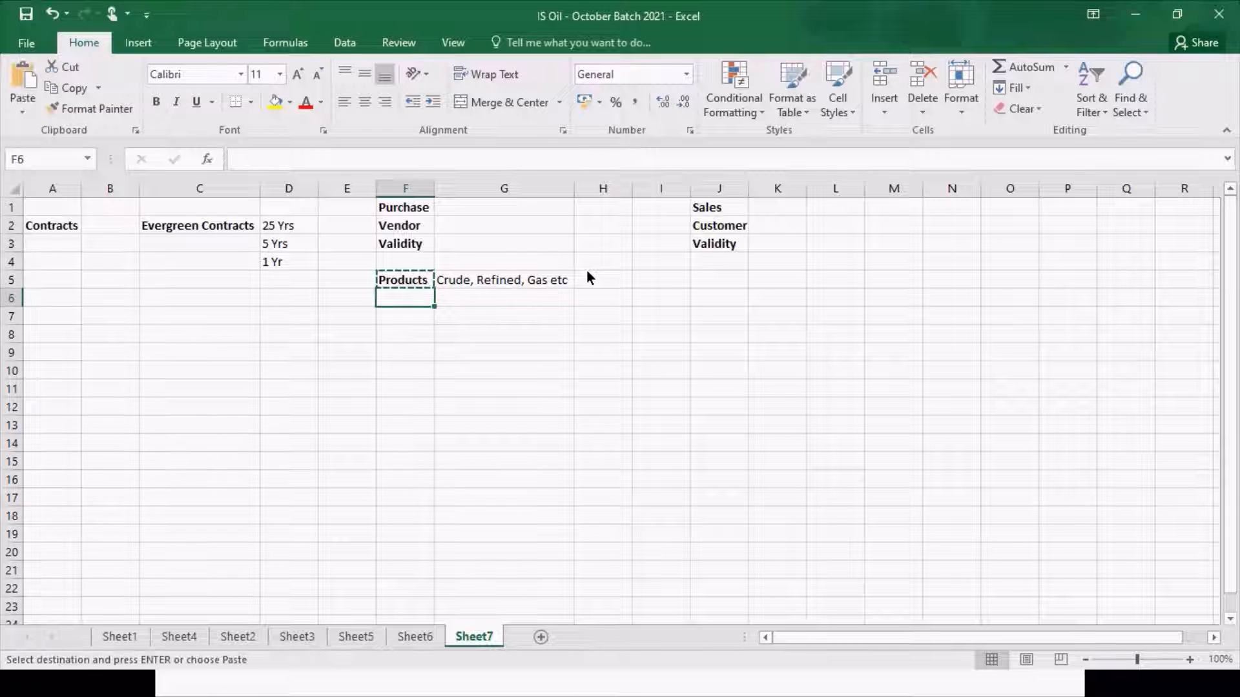
{"action": "key", "text": "ctrl+v"}
{"action": "key", "text": "Up"}
{"action": "key", "text": "Right"}
{"action": "key", "text": "ctrl+x"}
{"action": "key", "text": "Down"}
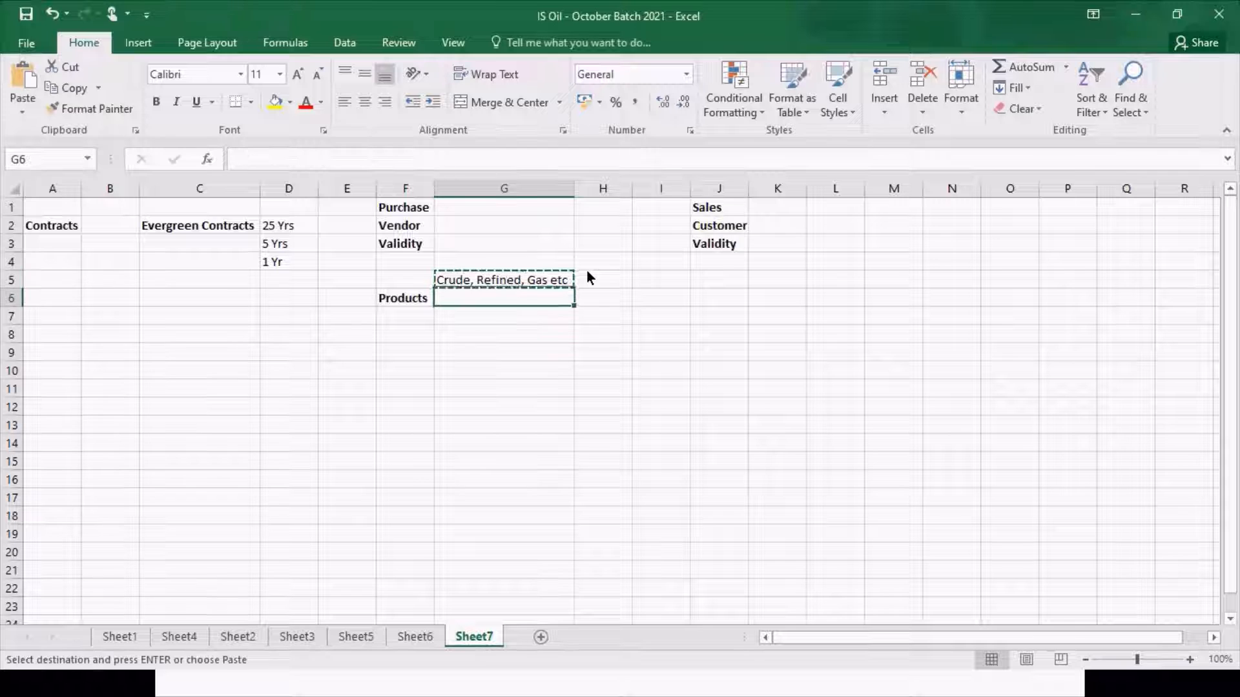
{"action": "key", "text": "ctrl+v"}
- Fill the Purchase and Sales heading cells with yellow
{"action": "key", "text": "Left"}
{"action": "key", "text": "Up"}
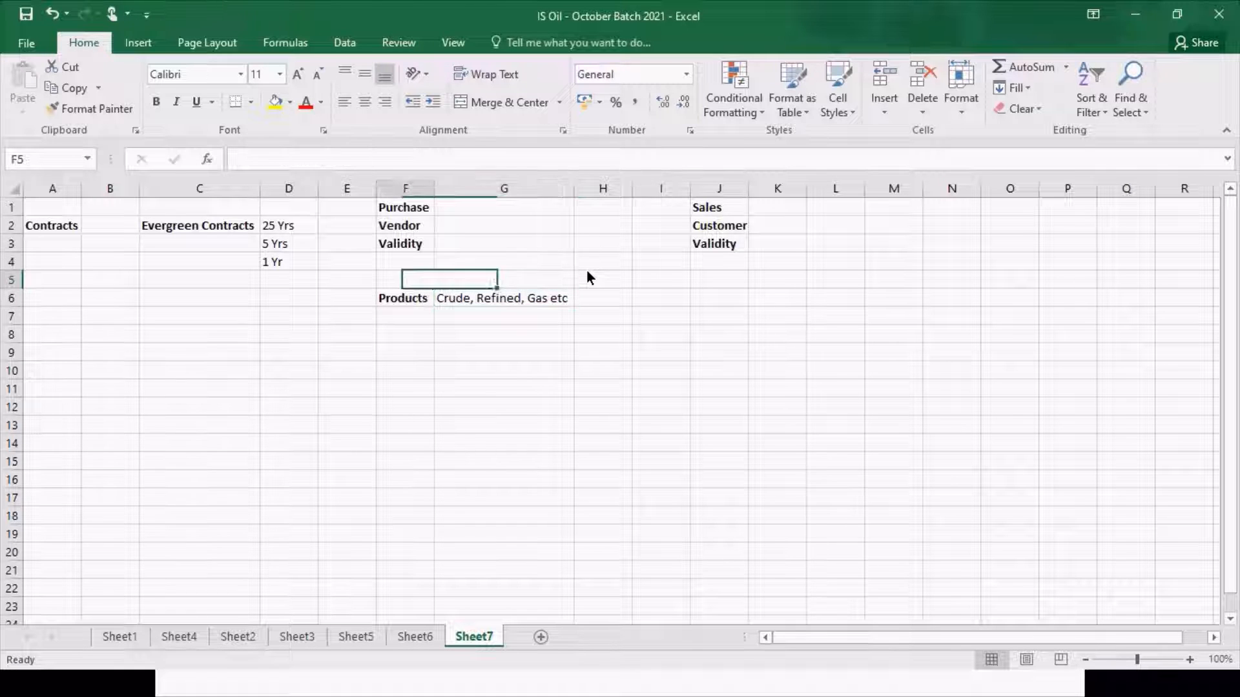
{"action": "key", "text": "Up"}
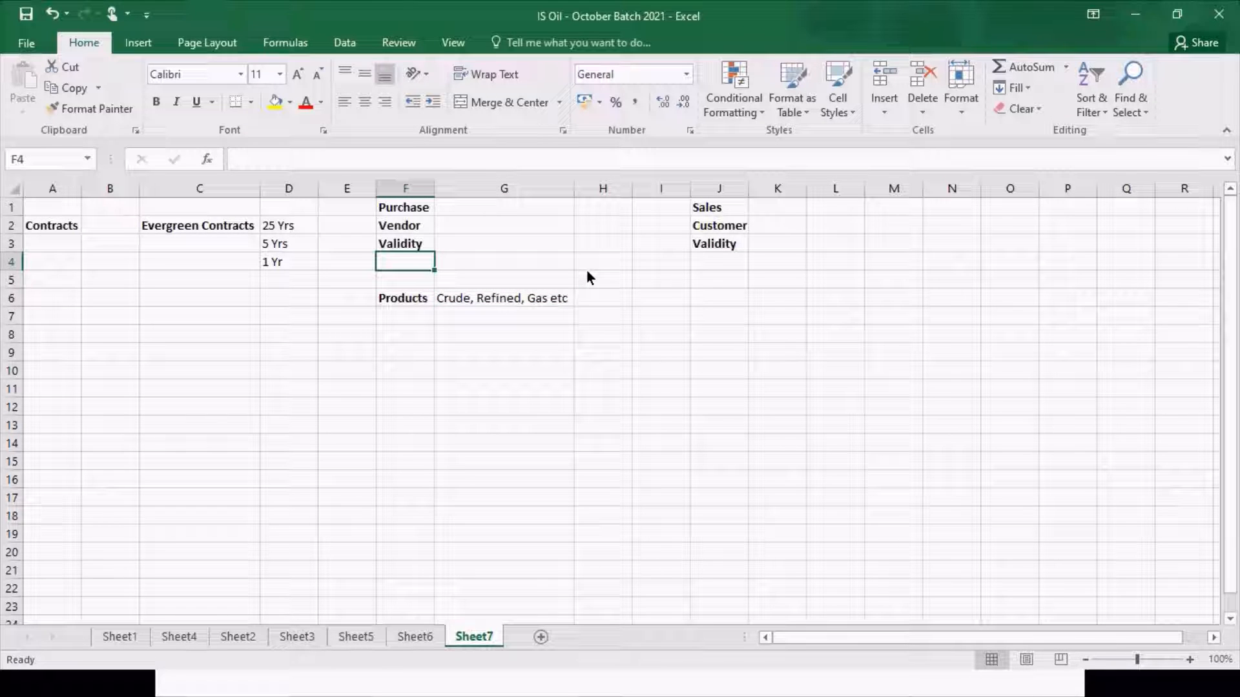
{"action": "key", "text": "Up"}
{"action": "key", "text": "Up"}
{"action": "key", "text": "Up"}
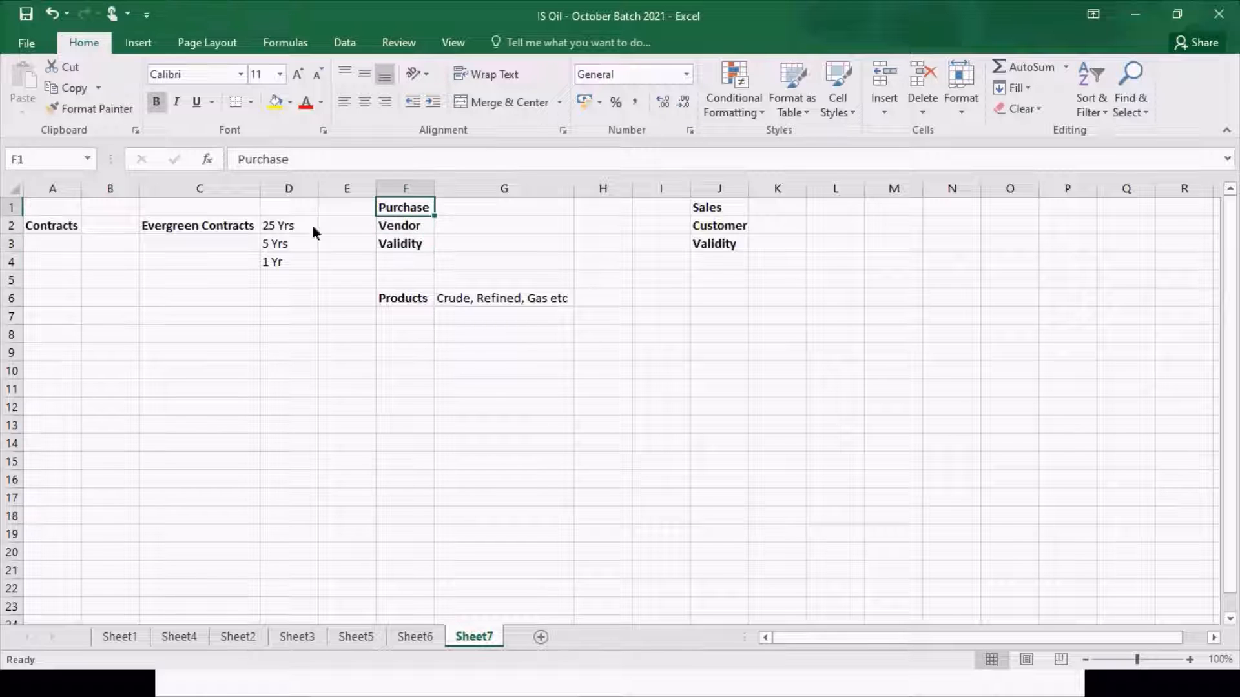
{"action": "left_click", "coordinate": [277, 103]}
{"action": "key", "text": "ctrl+Right"}
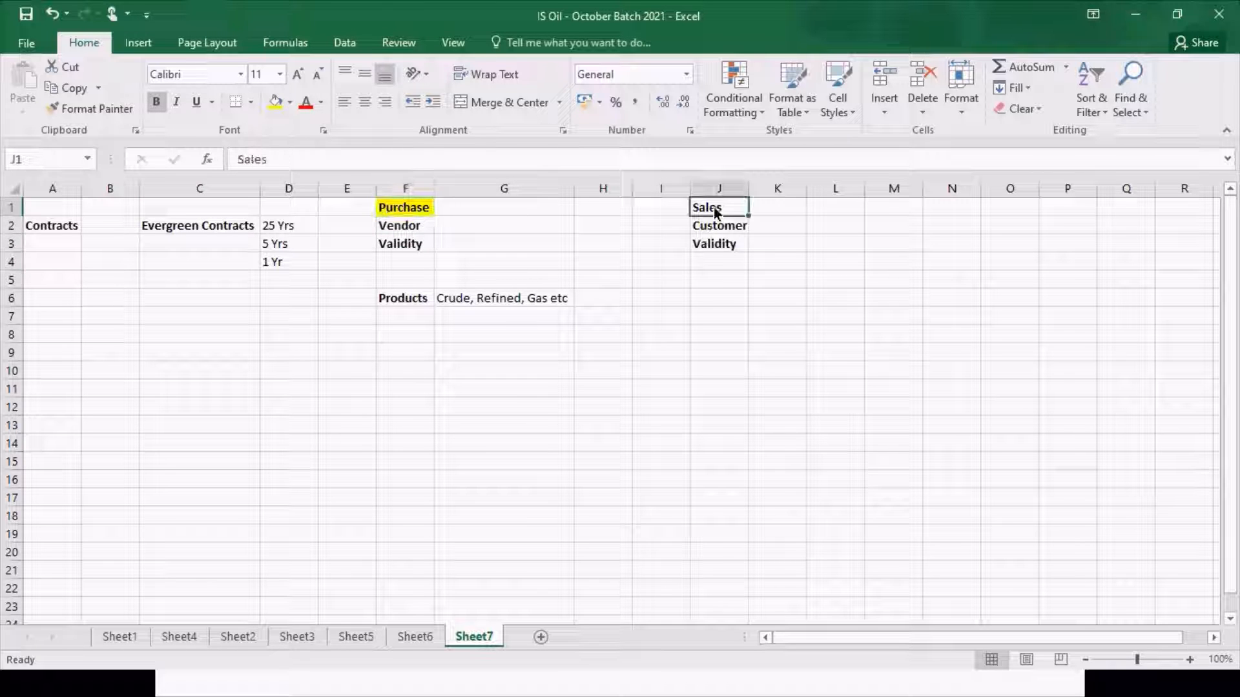
{"action": "left_click", "coordinate": [276, 110]}
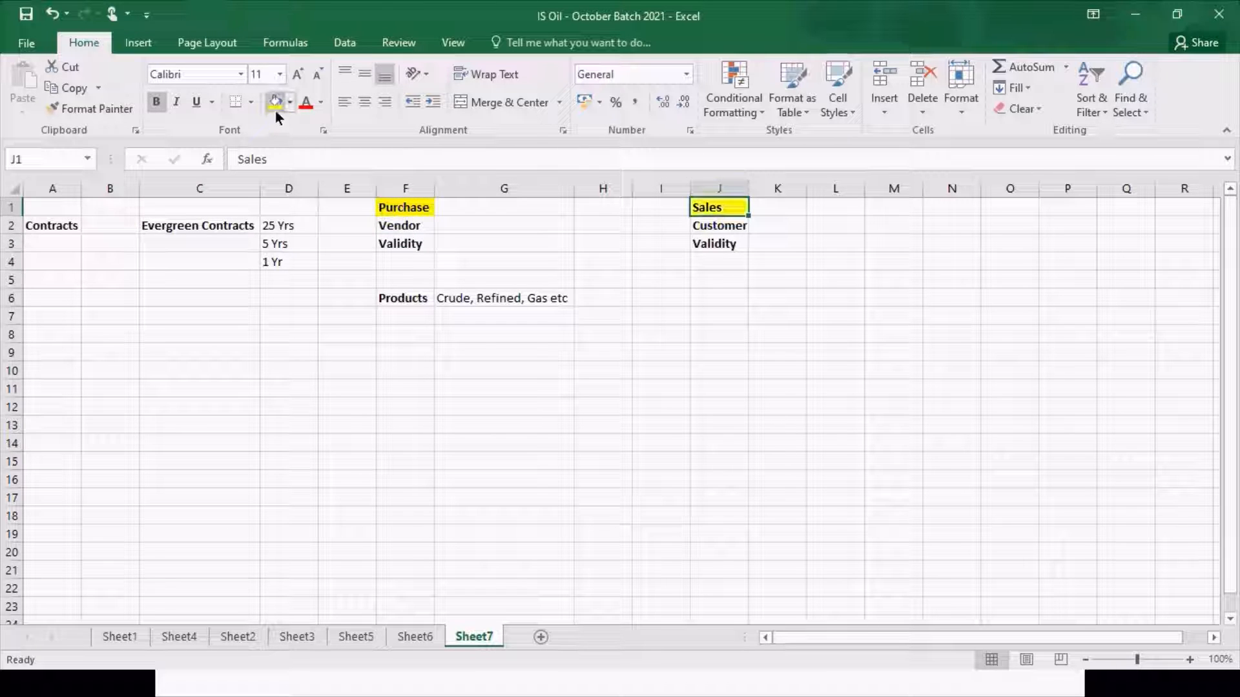
- Enter the bold label "Payment Terms" in cell F4 and fit column F's width to it
{"action": "left_click", "coordinate": [392, 264]}
{"action": "type", "text": "Pay"}
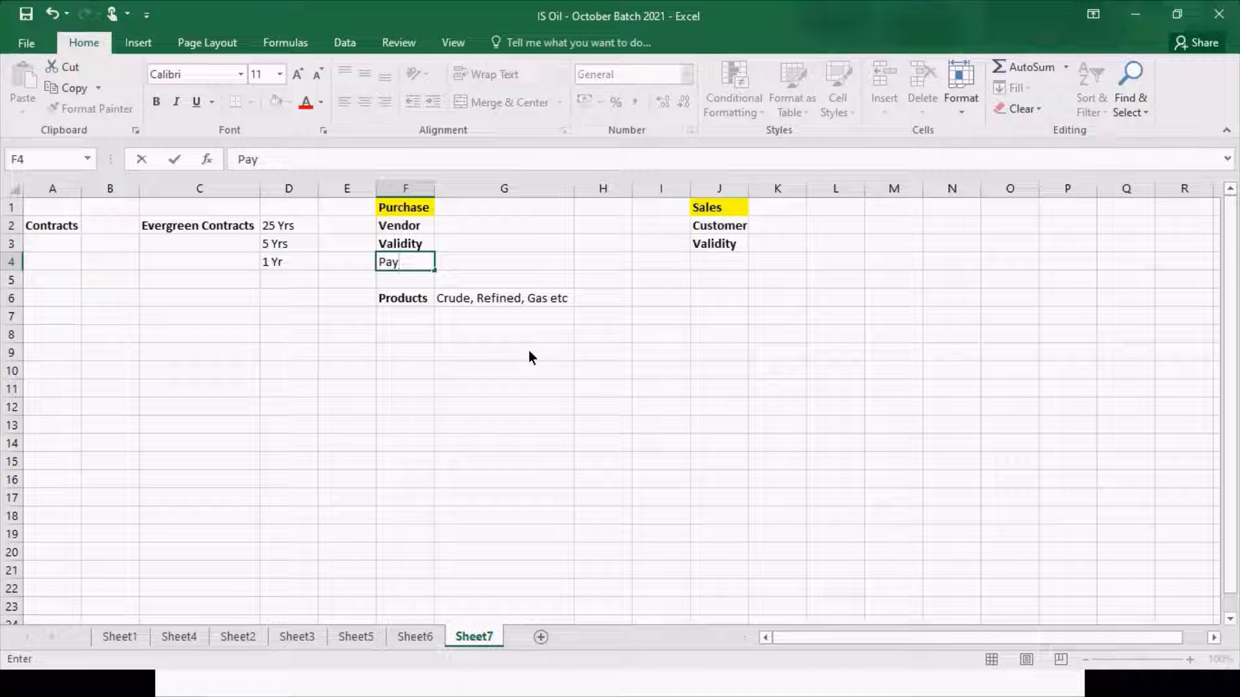
{"action": "type", "text": "ment Terms"}
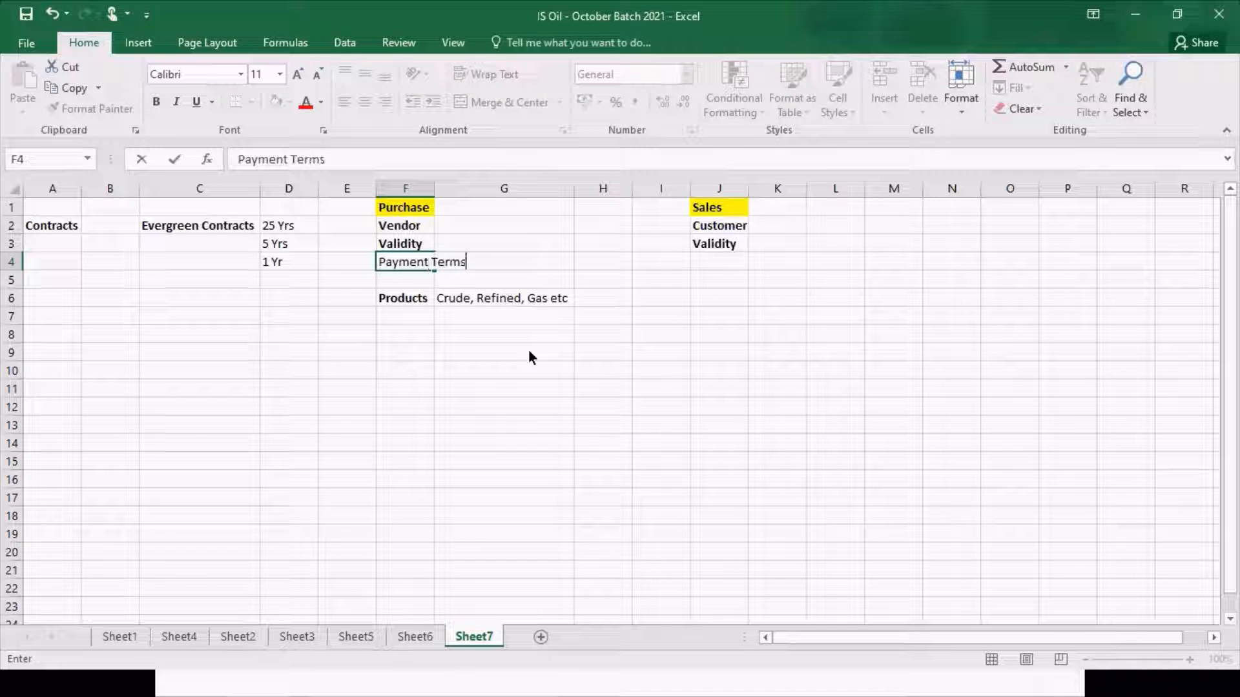
{"action": "key", "text": "Return"}
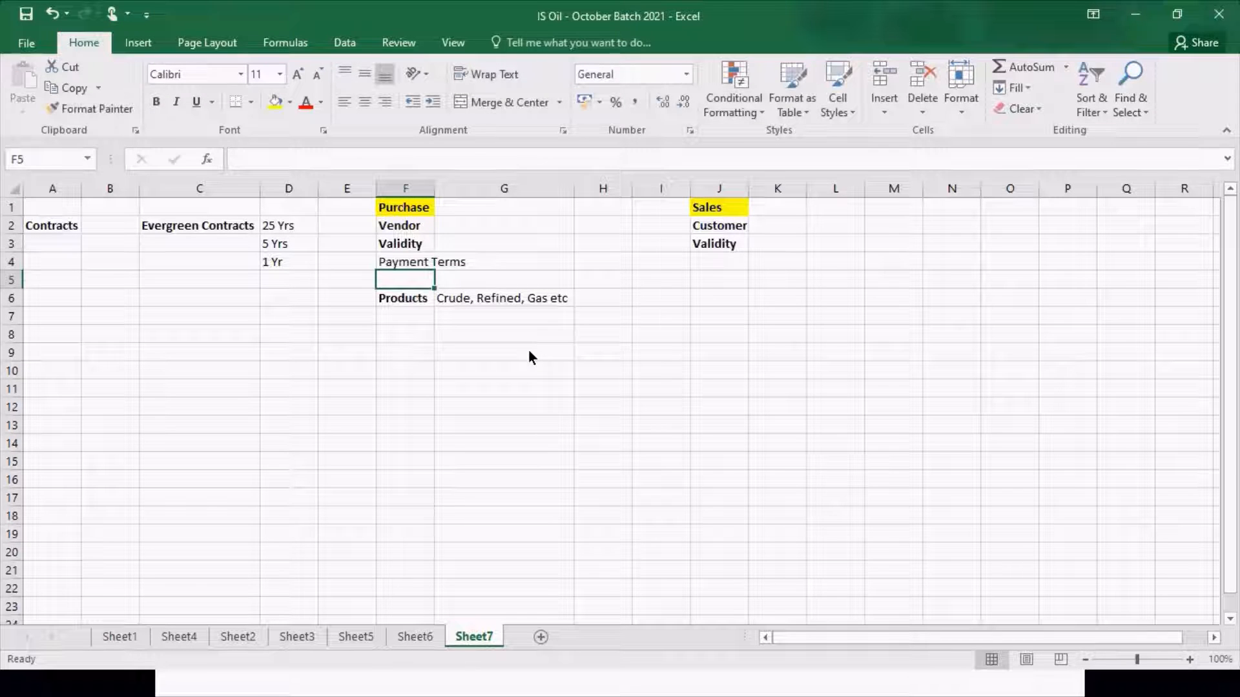
{"action": "double_click", "coordinate": [437, 191]}
{"action": "left_click", "coordinate": [429, 267]}
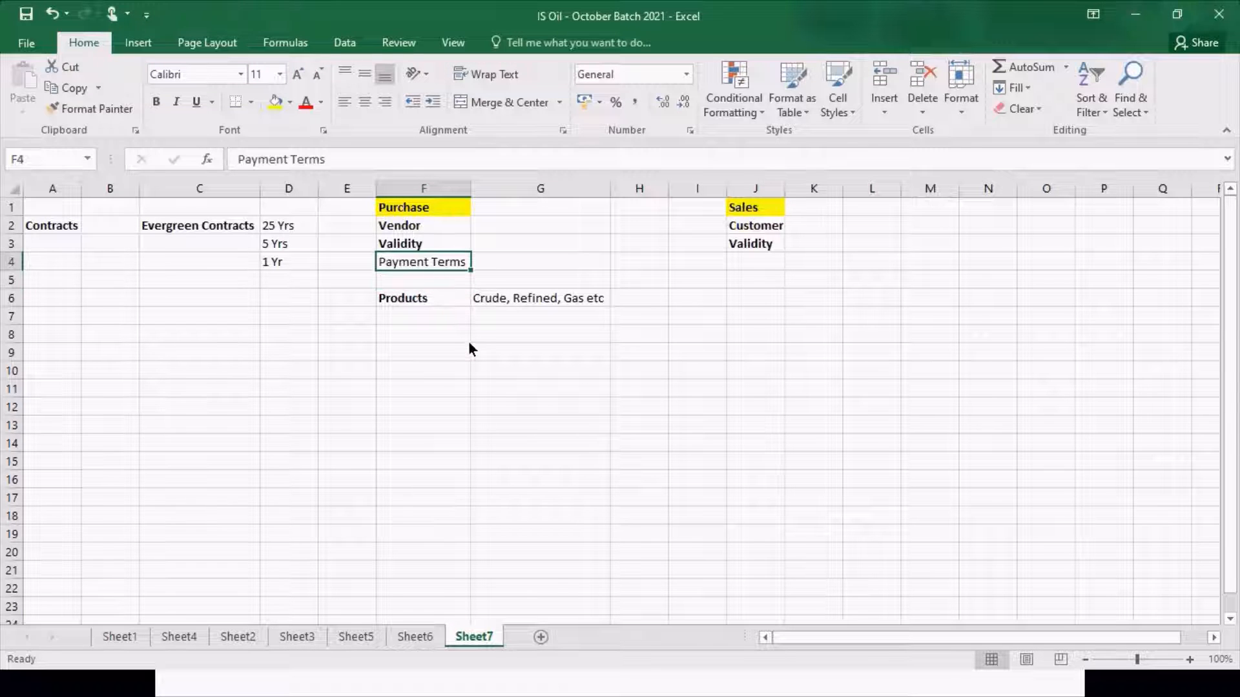
{"action": "key", "text": "ctrl+b"}
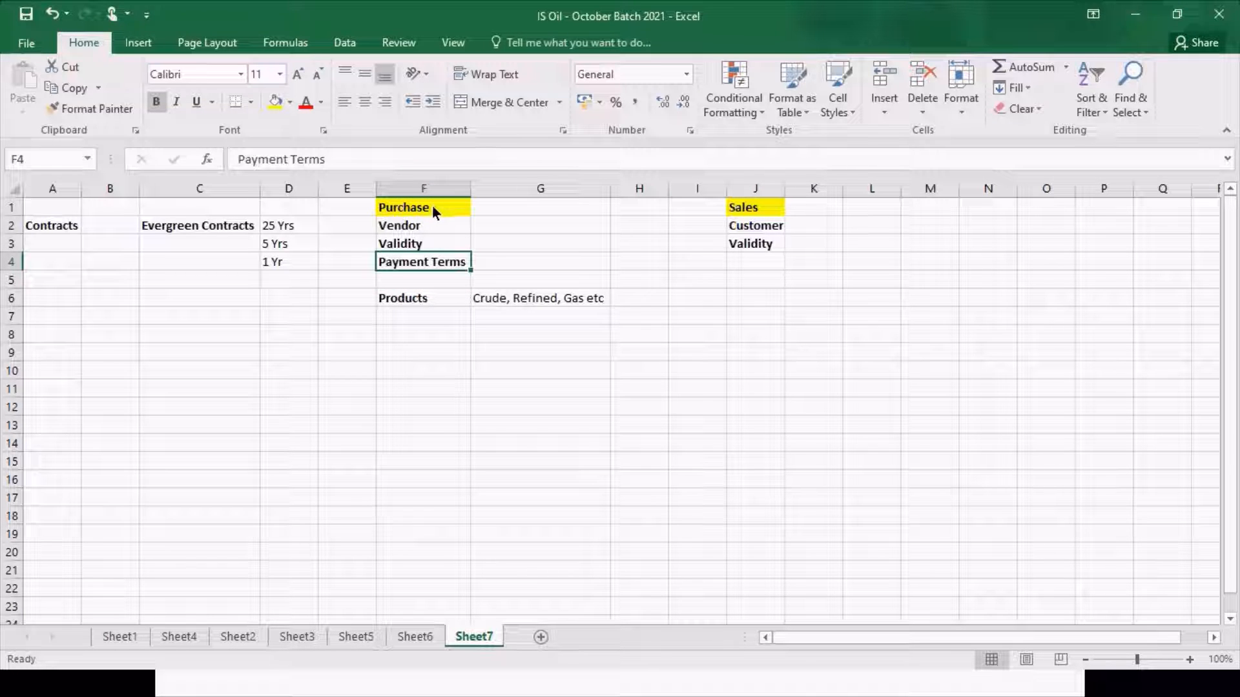
{"action": "left_click", "coordinate": [410, 225]}
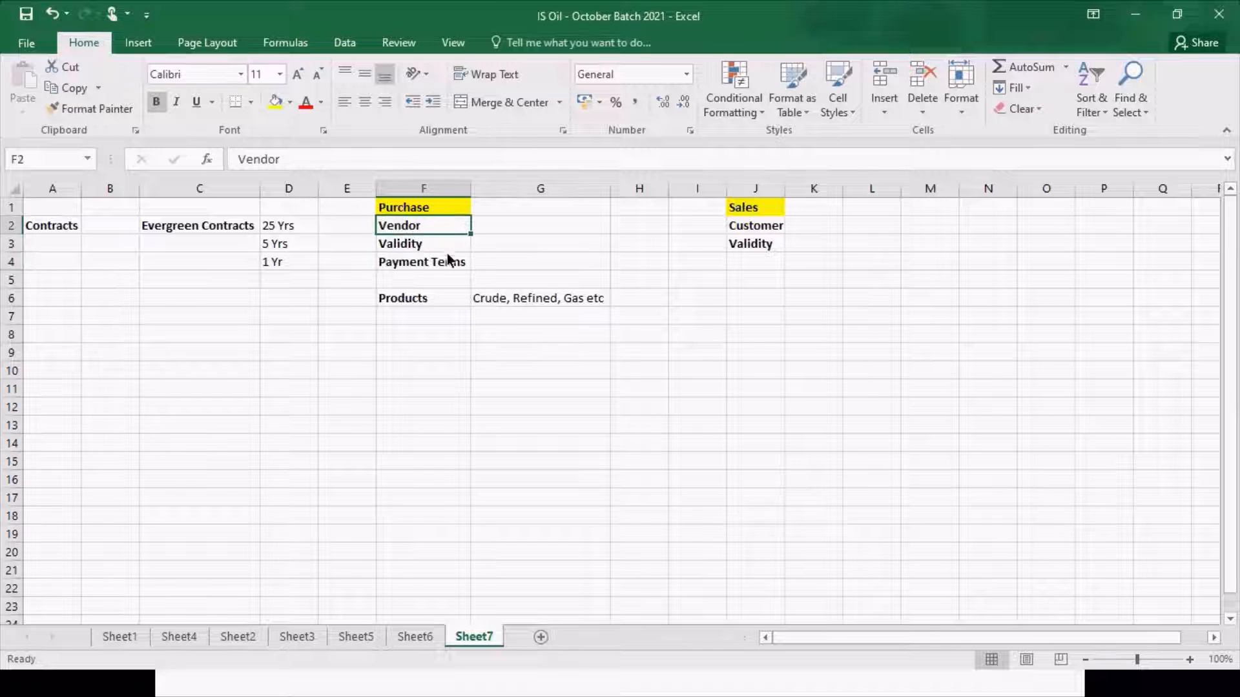
{"action": "left_click", "coordinate": [489, 264]}
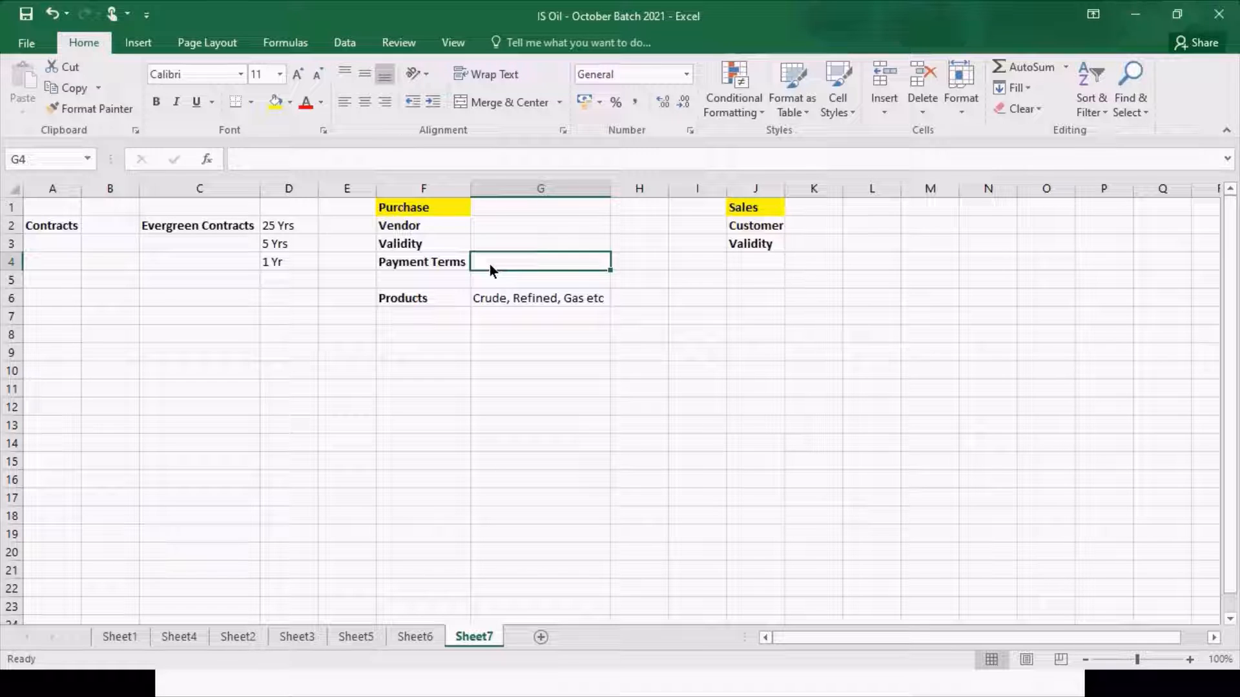
- Copy the Payment Terms label into cell J4 of the Sales section and fit column J's width to it
{"action": "left_click", "coordinate": [378, 267]}
{"action": "key", "text": "ctrl+c"}
{"action": "key", "text": "Right"}
{"action": "key", "text": "Right"}
{"action": "key", "text": "Right"}
{"action": "key", "text": "Right"}
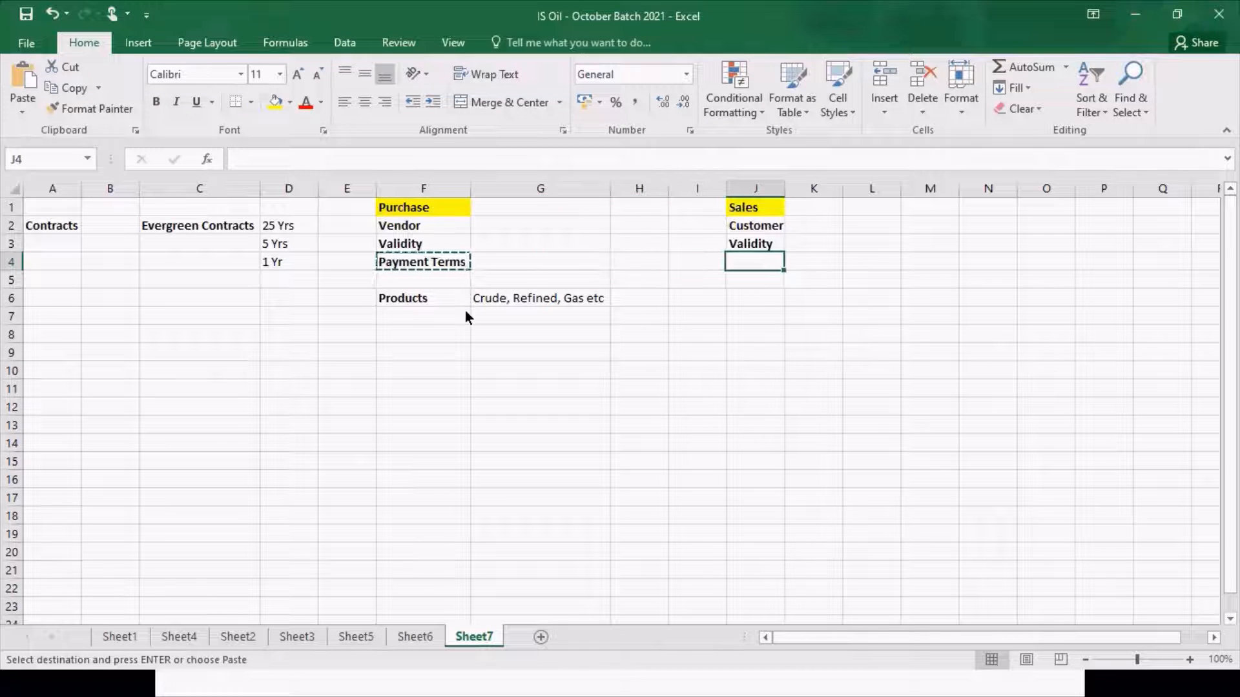
{"action": "key", "text": "ctrl+v"}
{"action": "key", "text": "Escape"}
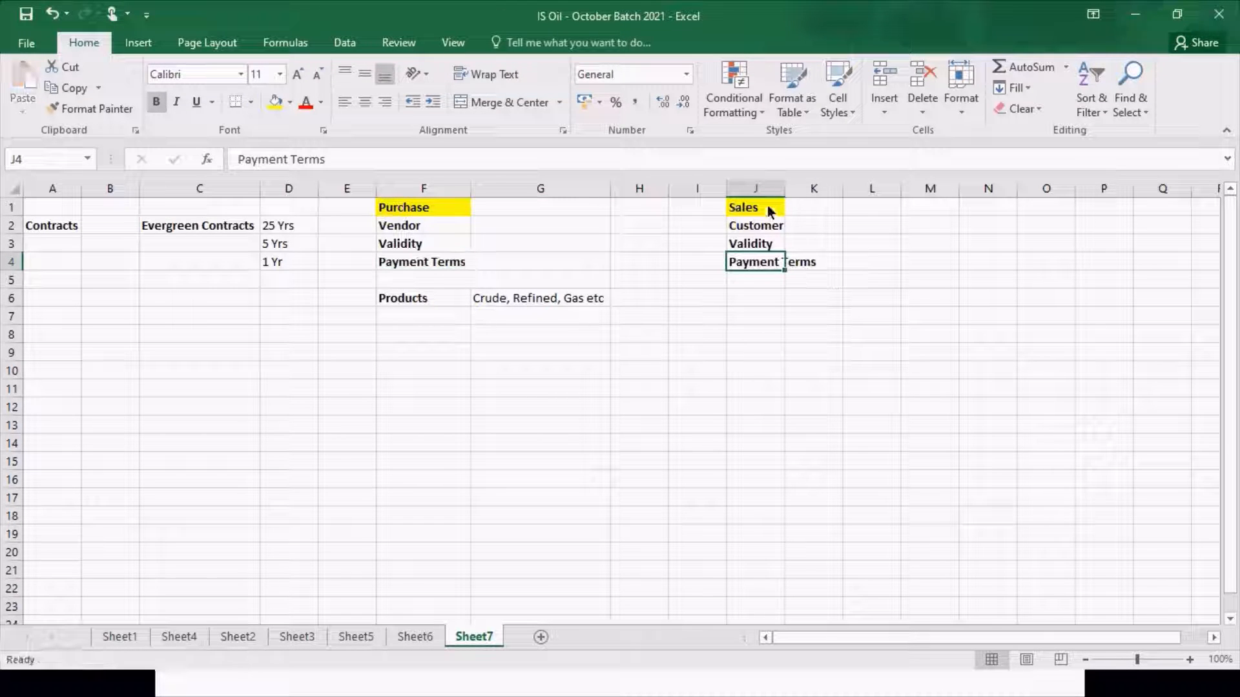
{"action": "double_click", "coordinate": [784, 184]}
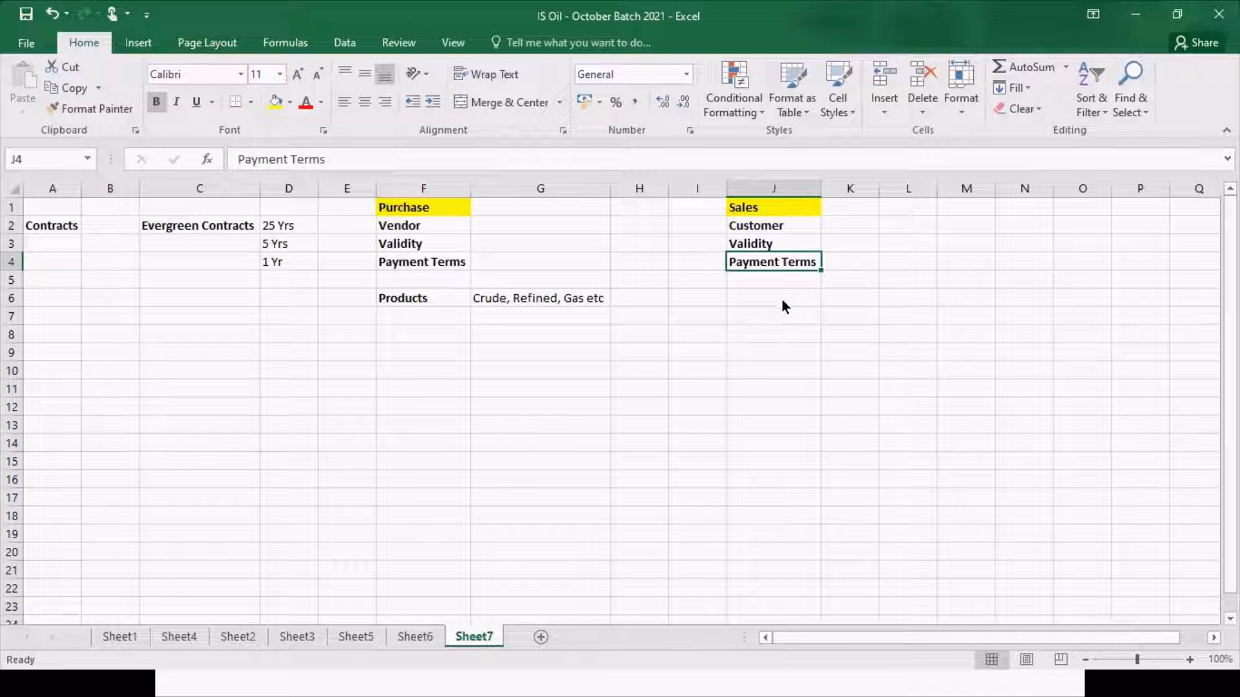
{"action": "left_click", "coordinate": [836, 266]}
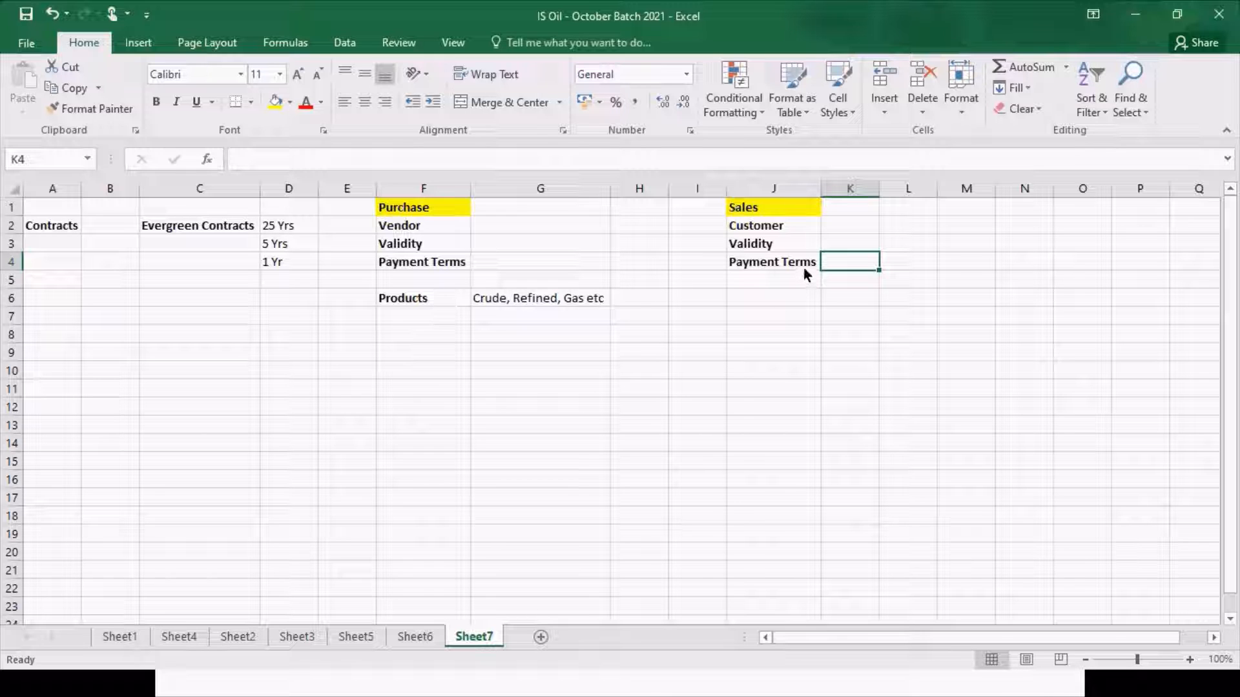
{"action": "left_click", "coordinate": [416, 262]}
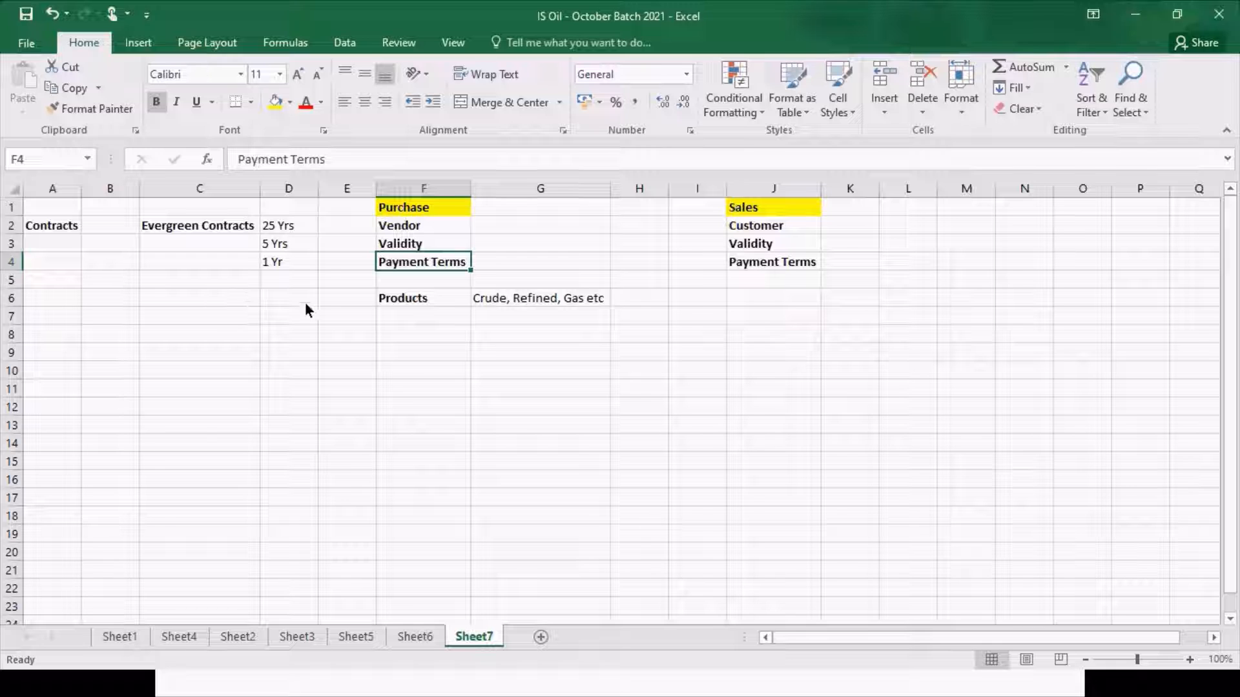
{"action": "left_click", "coordinate": [773, 266]}
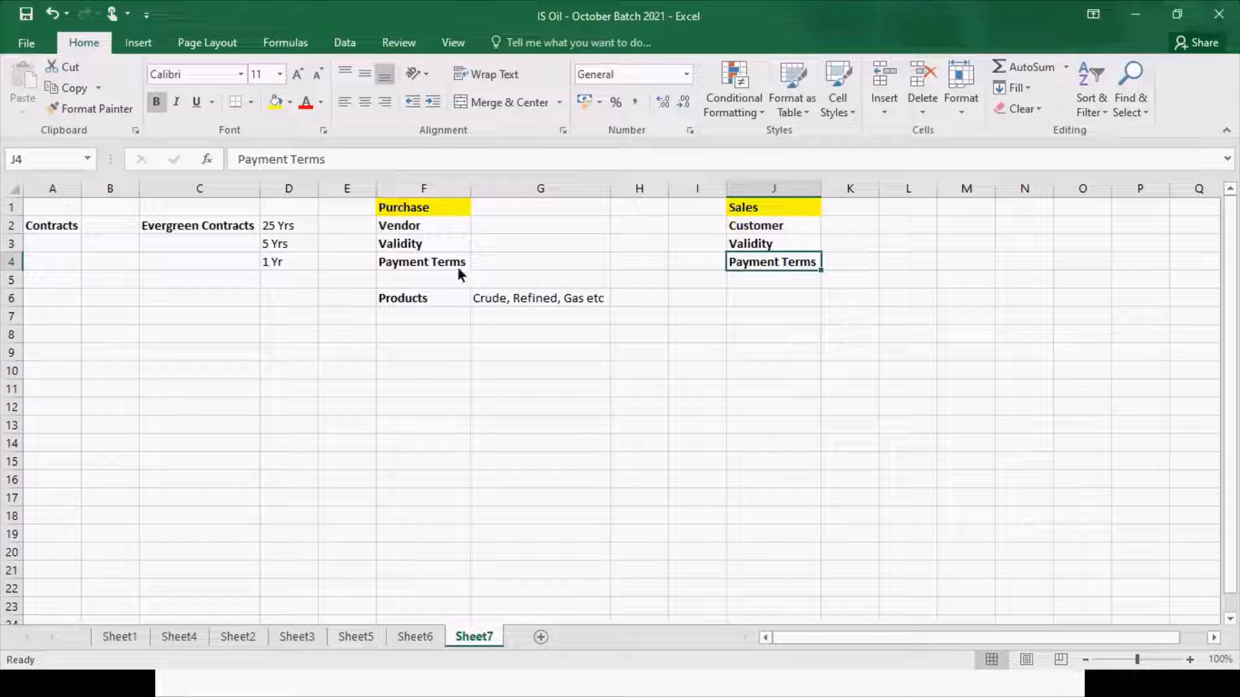
- Enter the bold label "Payment Method" in cell F5 and fit column F's width to it
{"action": "left_click", "coordinate": [447, 281]}
{"action": "type", "text": "Pay"}
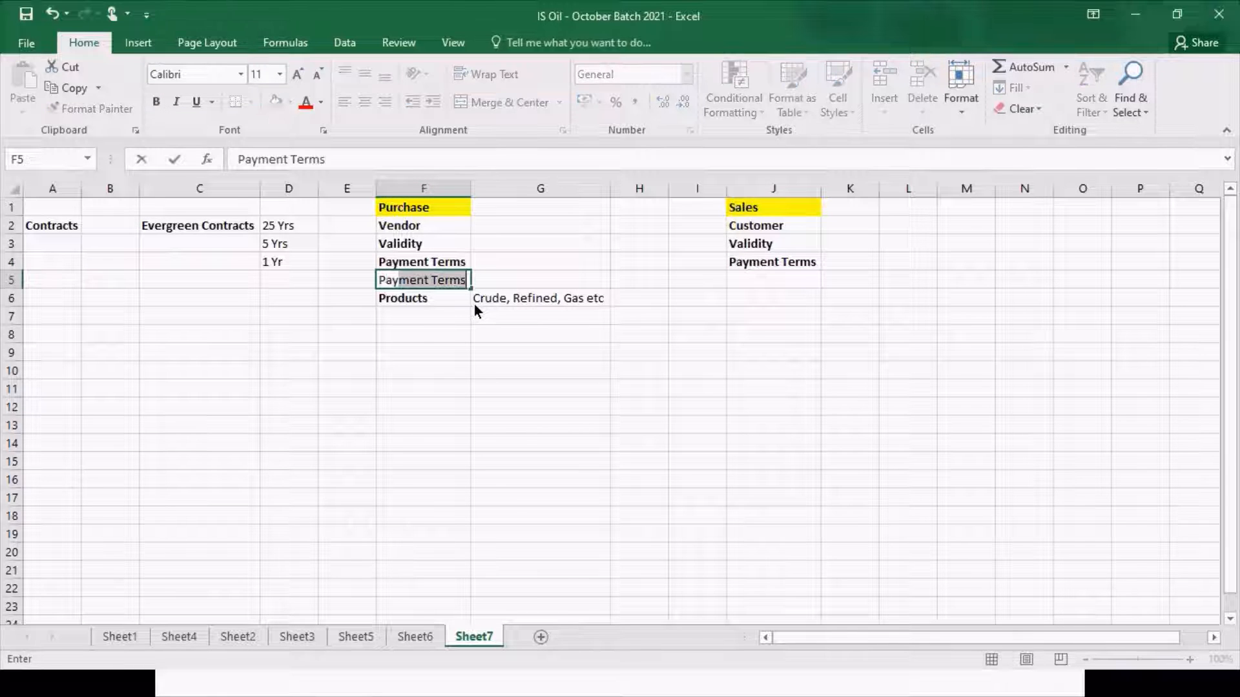
{"action": "type", "text": "ment Method"}
{"action": "key", "text": "ctrl+Return"}
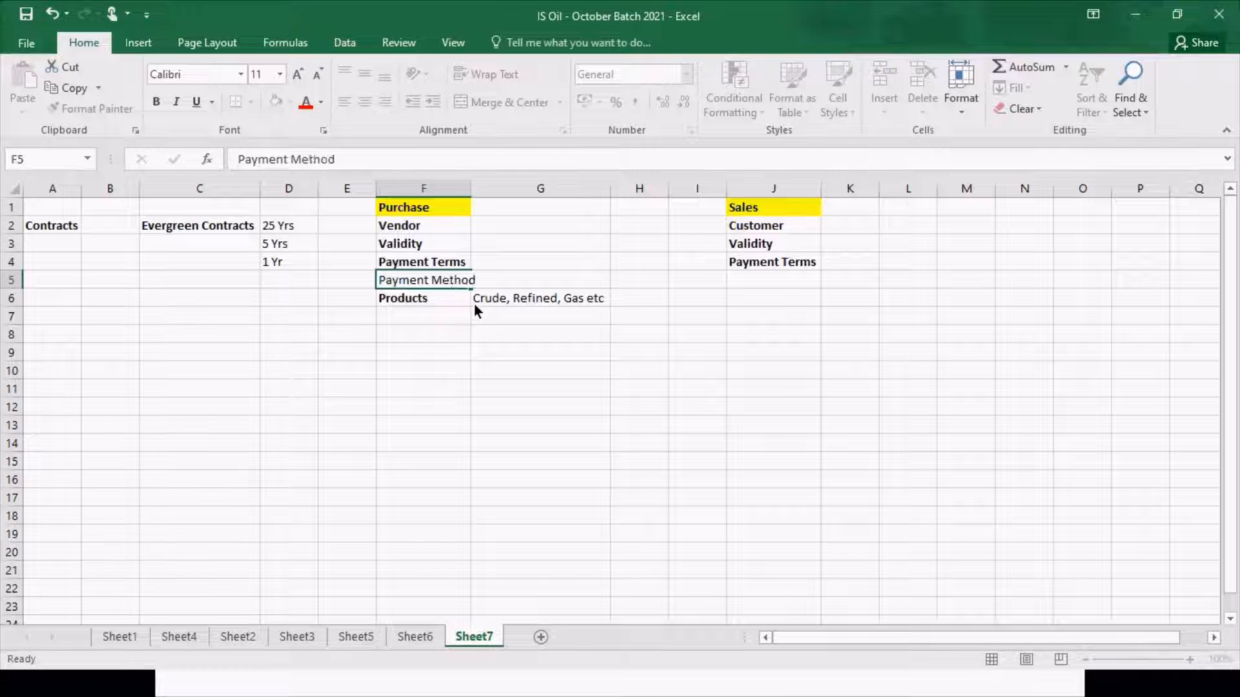
{"action": "key", "text": "Return"}
{"action": "key", "text": "Up"}
{"action": "key", "text": "ctrl+b"}
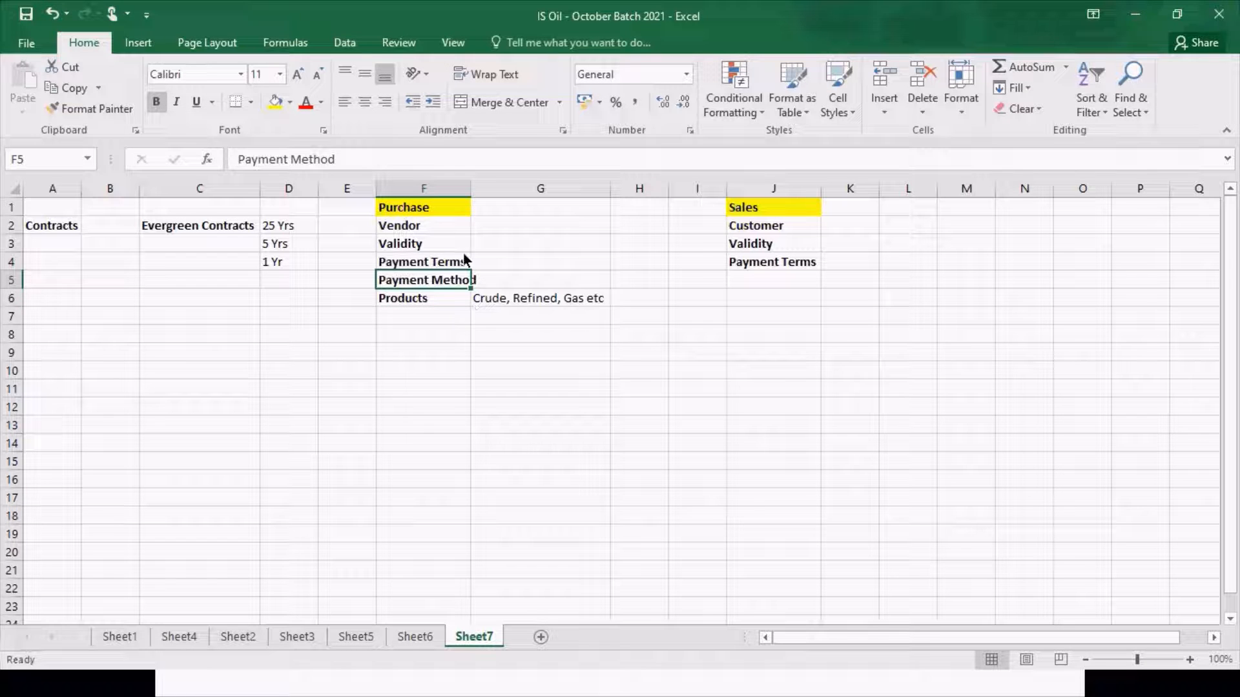
{"action": "double_click", "coordinate": [470, 190]}
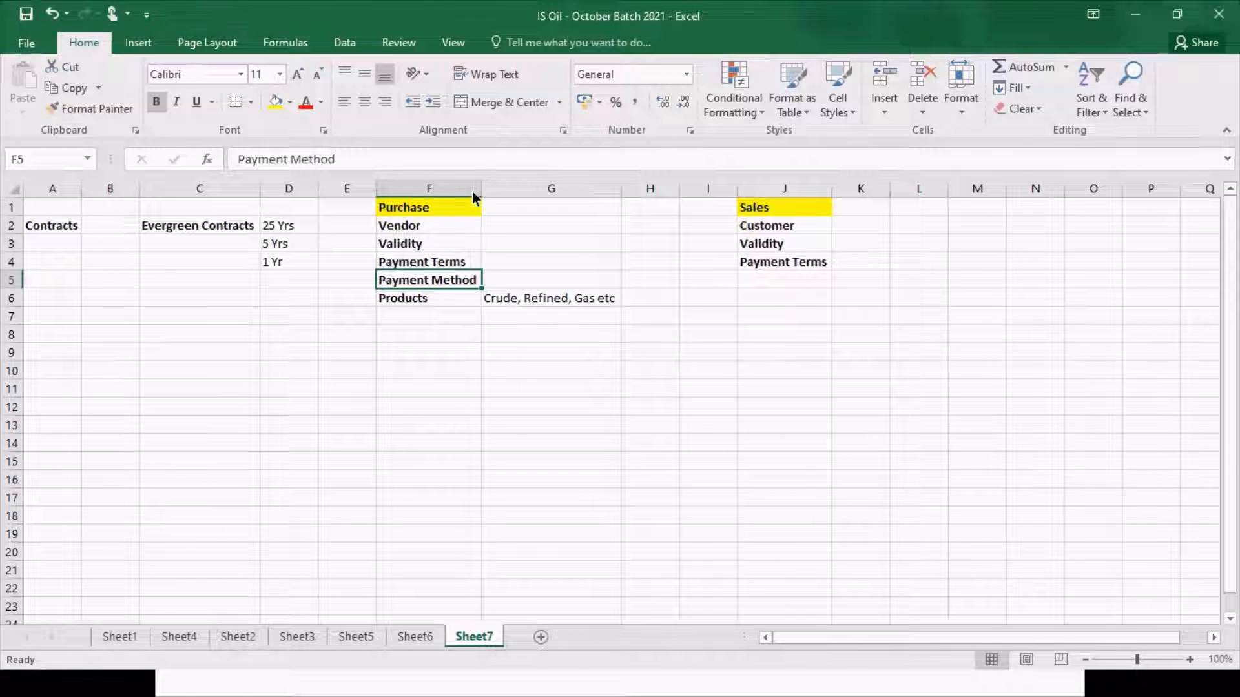
- Copy the Payment Method label into cell J5 of the Sales section and fit column J's width to it
{"action": "key", "text": "ctrl+c"}
{"action": "left_click", "coordinate": [763, 288]}
{"action": "key", "text": "ctrl+v"}
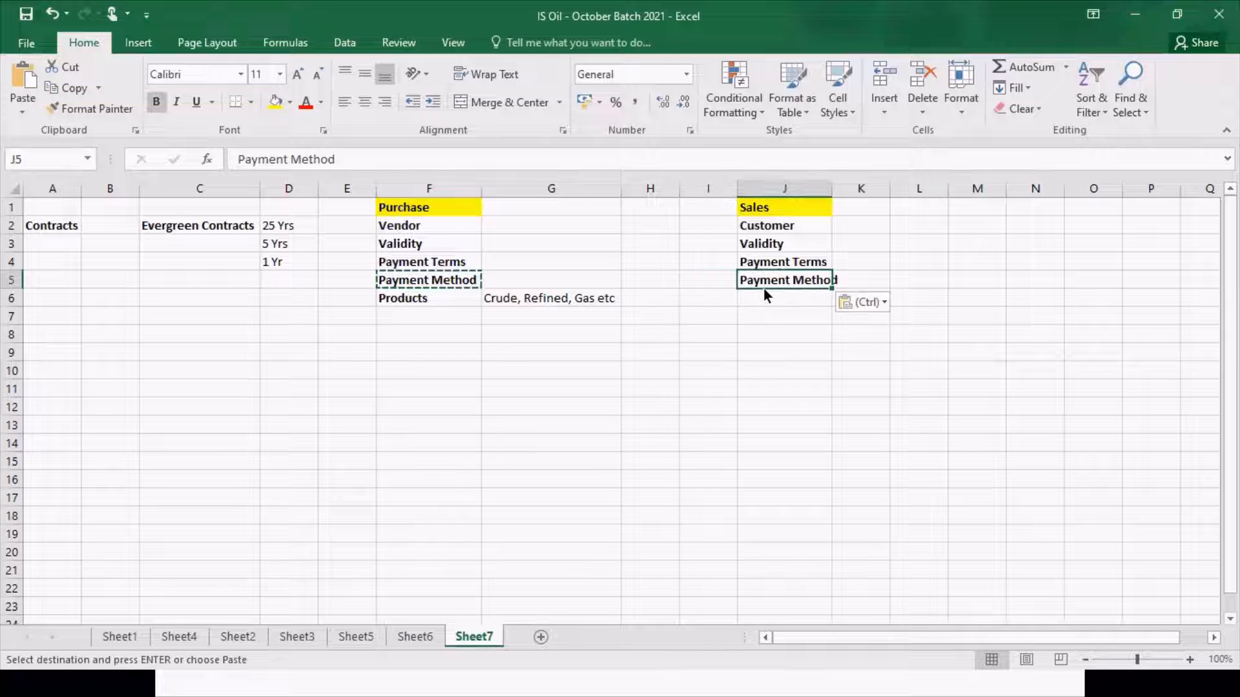
{"action": "key", "text": "Escape"}
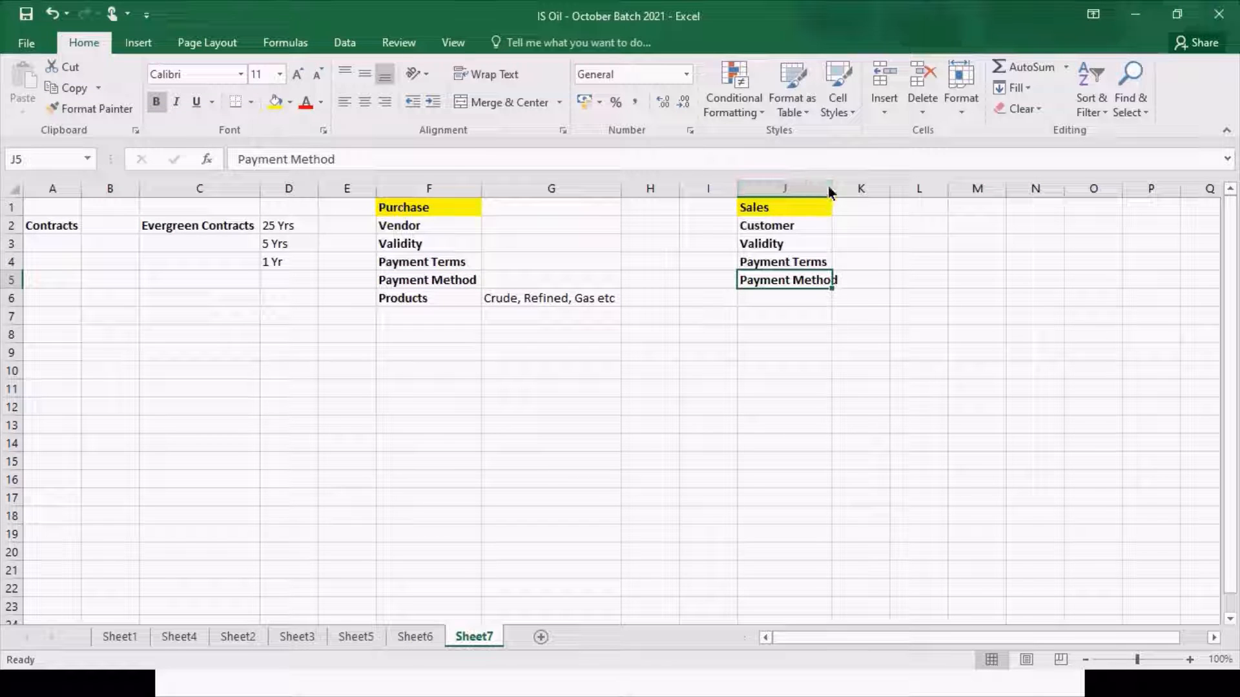
{"action": "double_click", "coordinate": [830, 187]}
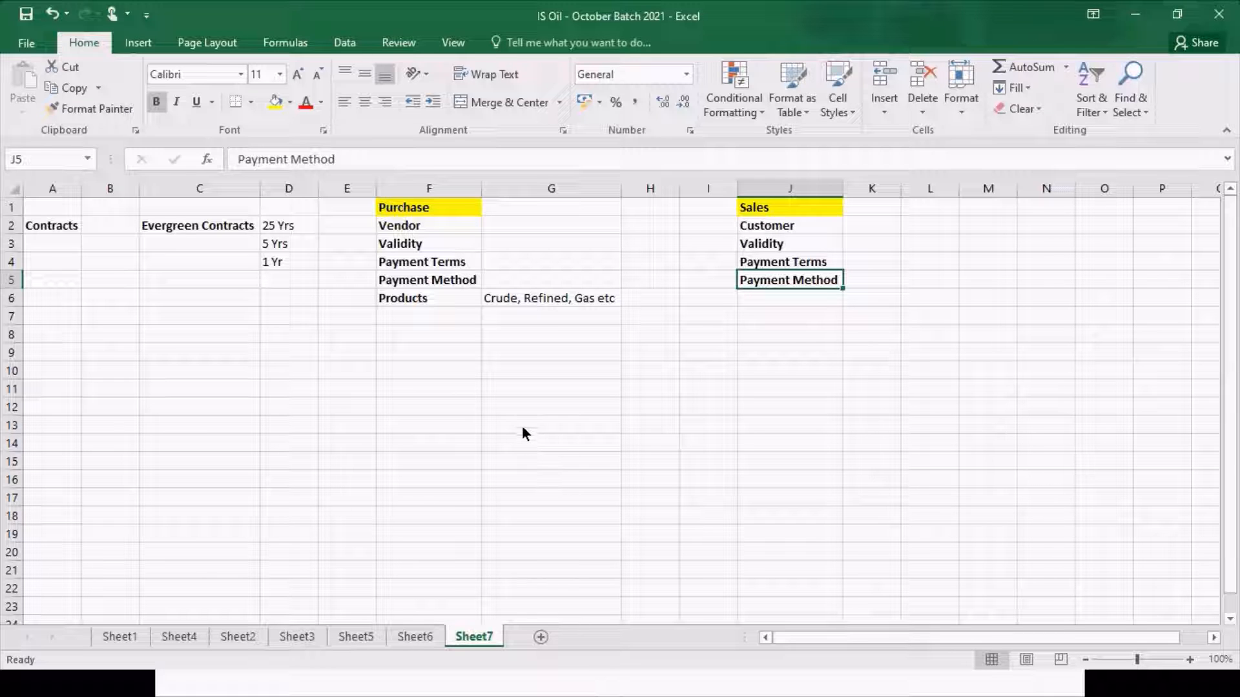
{"action": "left_click", "coordinate": [502, 285]}
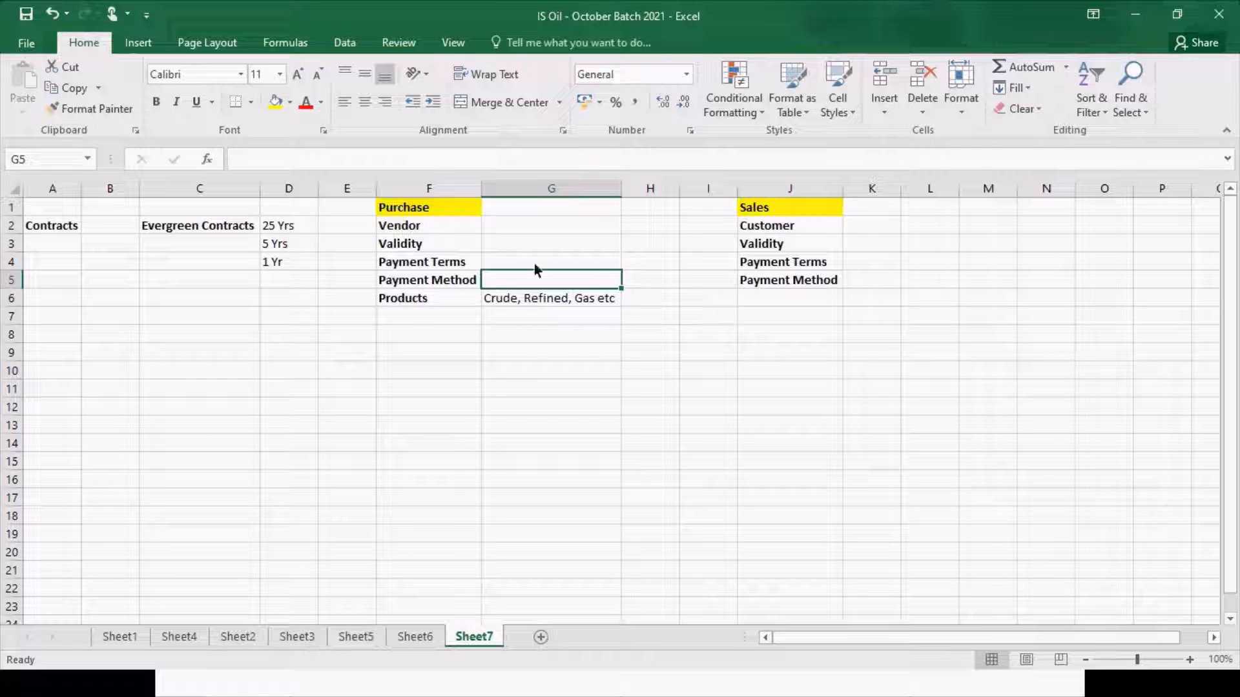
{"action": "left_click", "coordinate": [859, 284]}
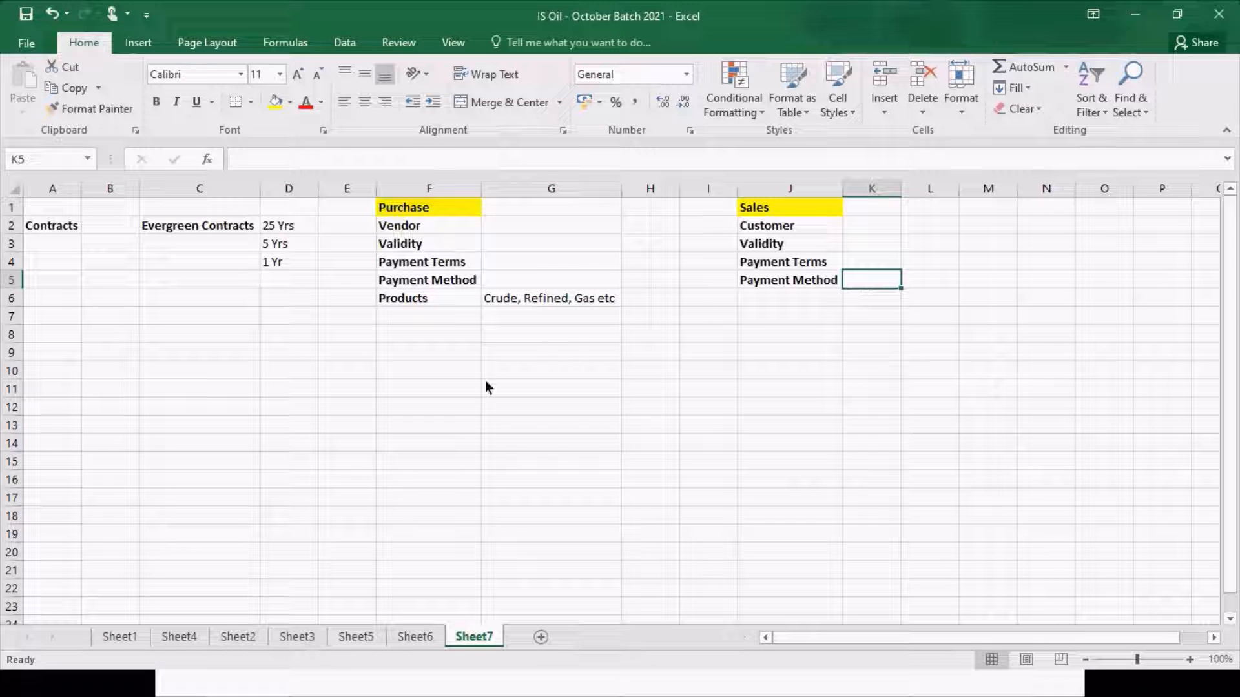
- Move the Products label and its list of products down one row, to cells F7 and G7
{"action": "left_click", "coordinate": [427, 301]}
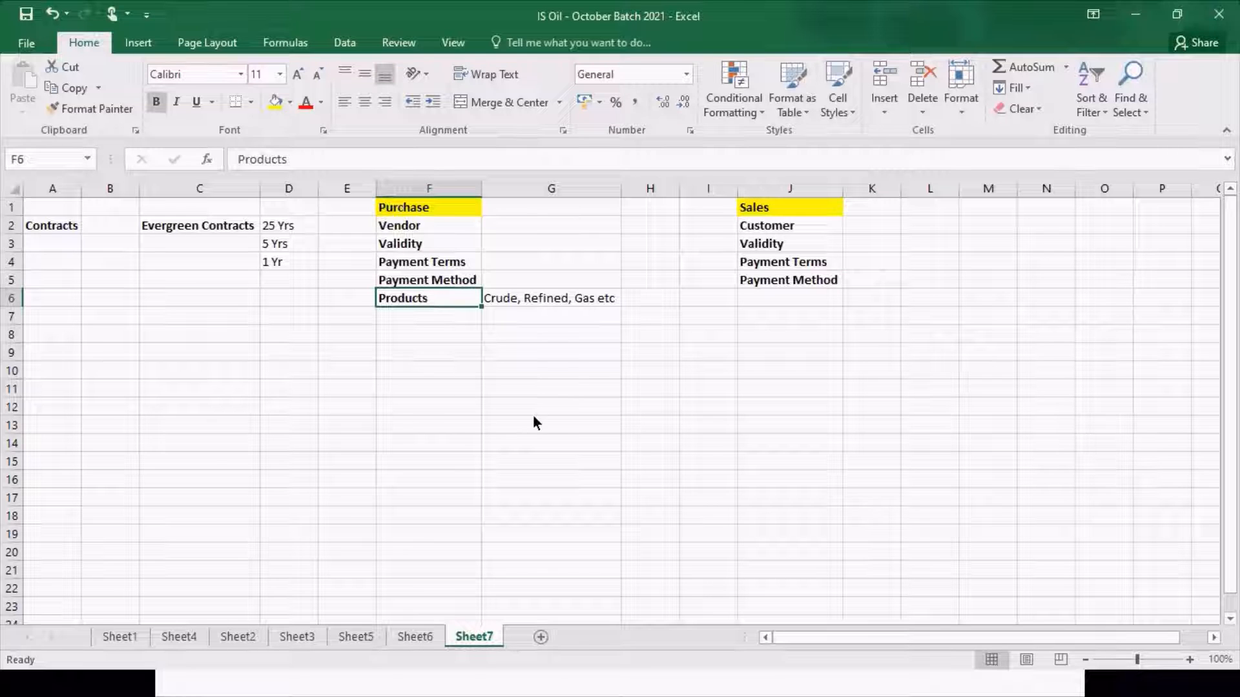
{"action": "key", "text": "shift+Right"}
{"action": "key", "text": "ctrl+c"}
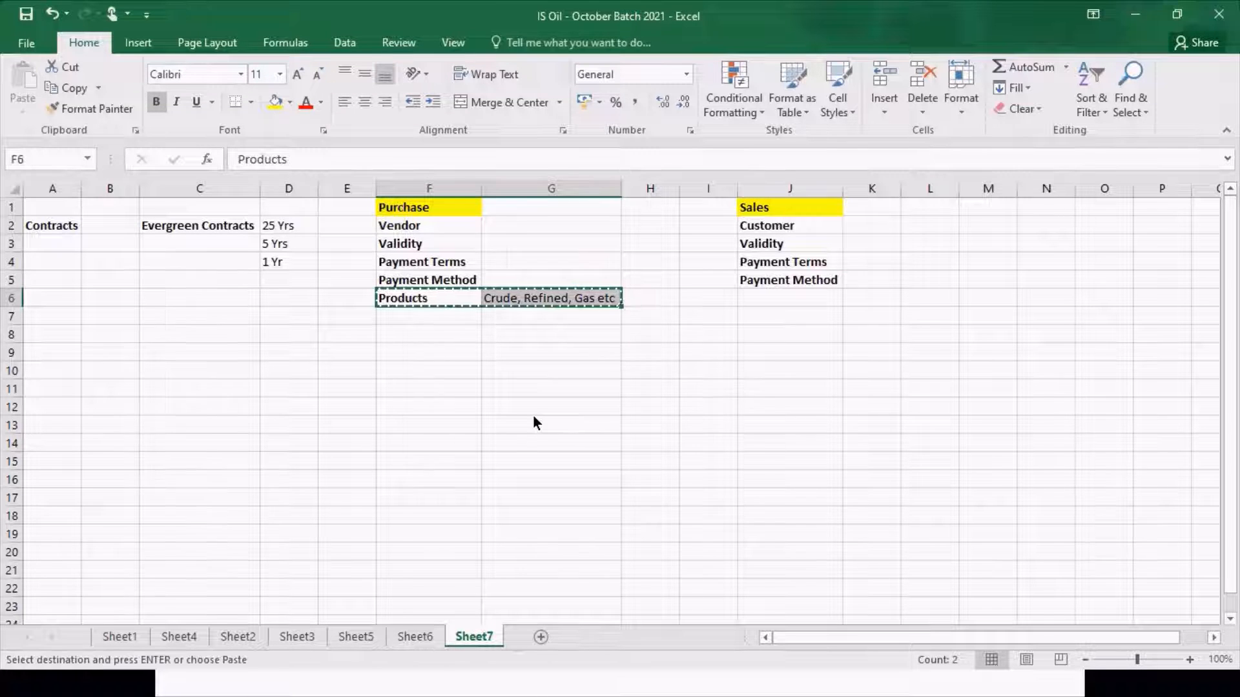
{"action": "key", "text": "ctrl+Down"}
{"action": "key", "text": "ctrl+Up"}
{"action": "key", "text": "Down"}
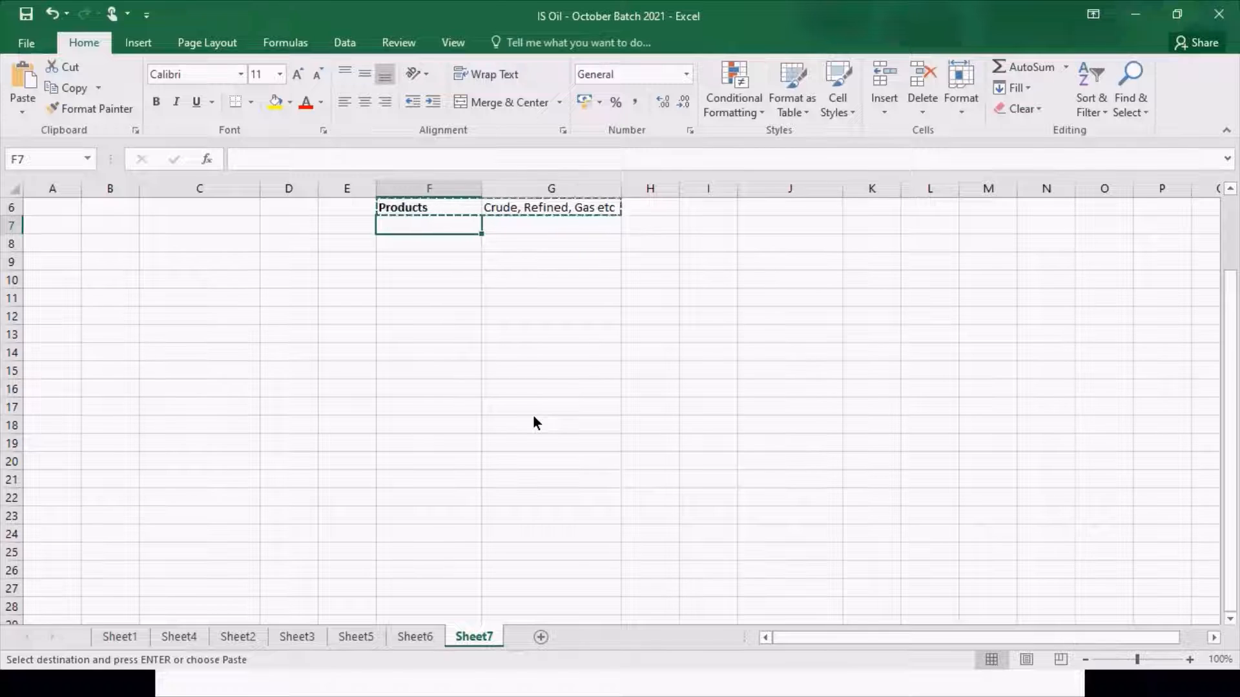
{"action": "key", "text": "ctrl+v"}
- Enter the label "Incoterms" in cell F6, below Payment Method in the Purchase section
{"action": "key", "text": "Up"}
{"action": "key", "text": "Up"}
{"action": "key", "text": "Up"}
{"action": "key", "text": "Up"}
{"action": "key", "text": "Up"}
{"action": "key", "text": "Up"}
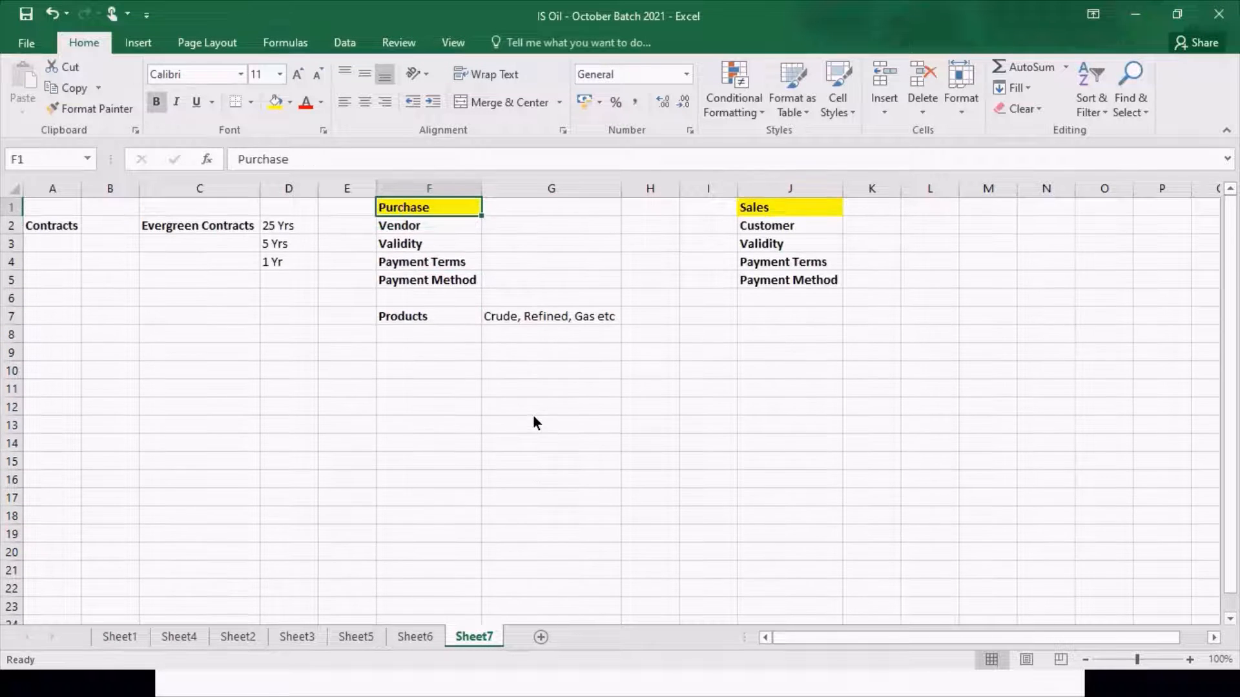
{"action": "key", "text": "Down"}
{"action": "key", "text": "Down"}
{"action": "key", "text": "Down"}
{"action": "key", "text": "Down"}
{"action": "key", "text": "Down"}
{"action": "type", "text": "Inco"}
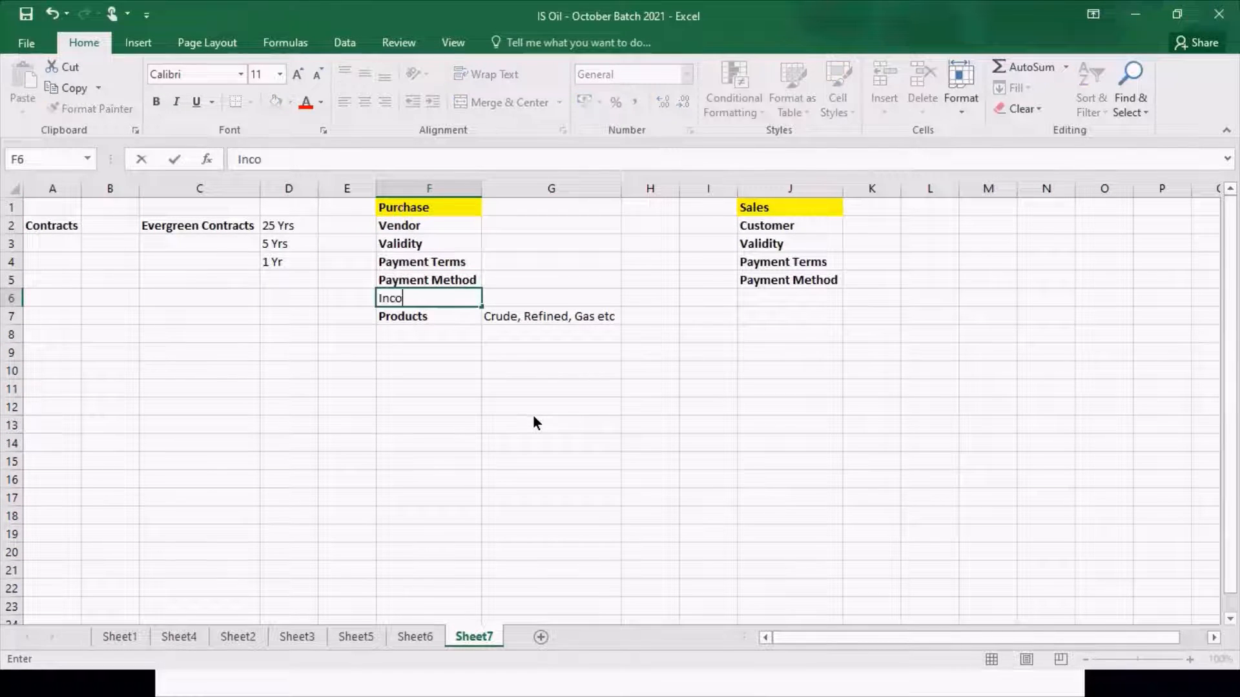
{"action": "type", "text": "terms"}
{"action": "key", "text": "Return"}
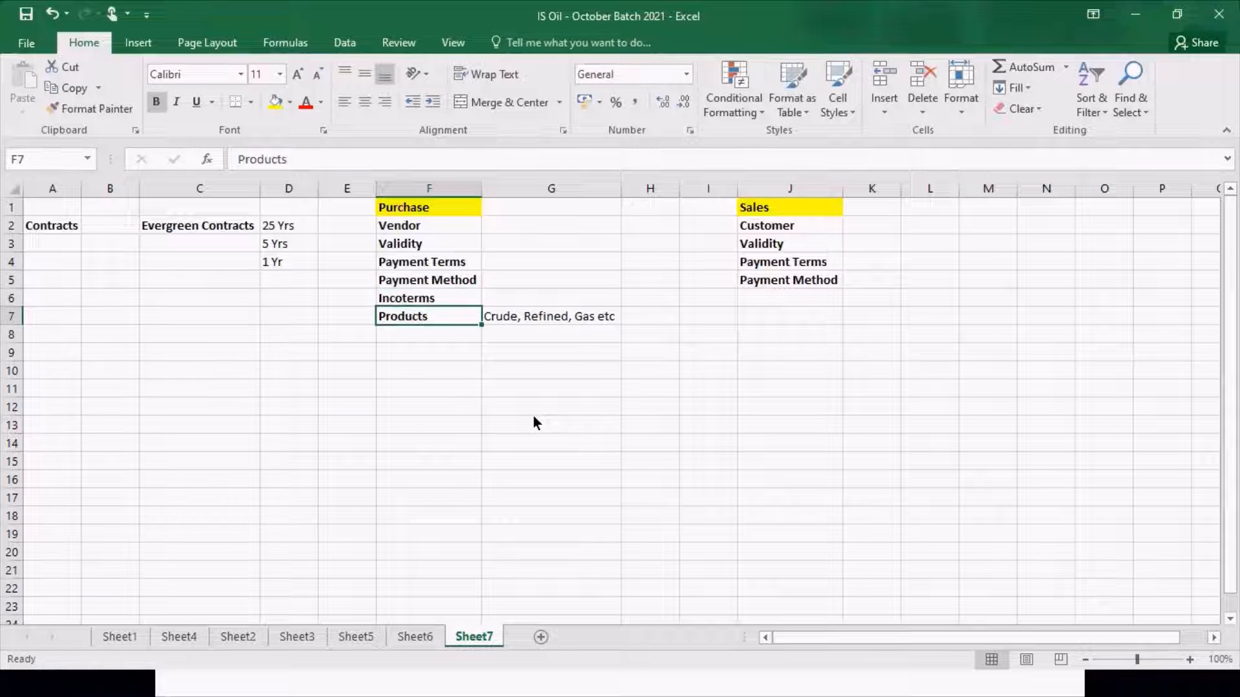
- Copy the Incoterms label into cell J6 of the Sales section
{"action": "key", "text": "Up"}
{"action": "key", "text": "ctrl+c"}
{"action": "key", "text": "Right"}
{"action": "key", "text": "Right"}
{"action": "key", "text": "Right"}
{"action": "key", "text": "Right"}
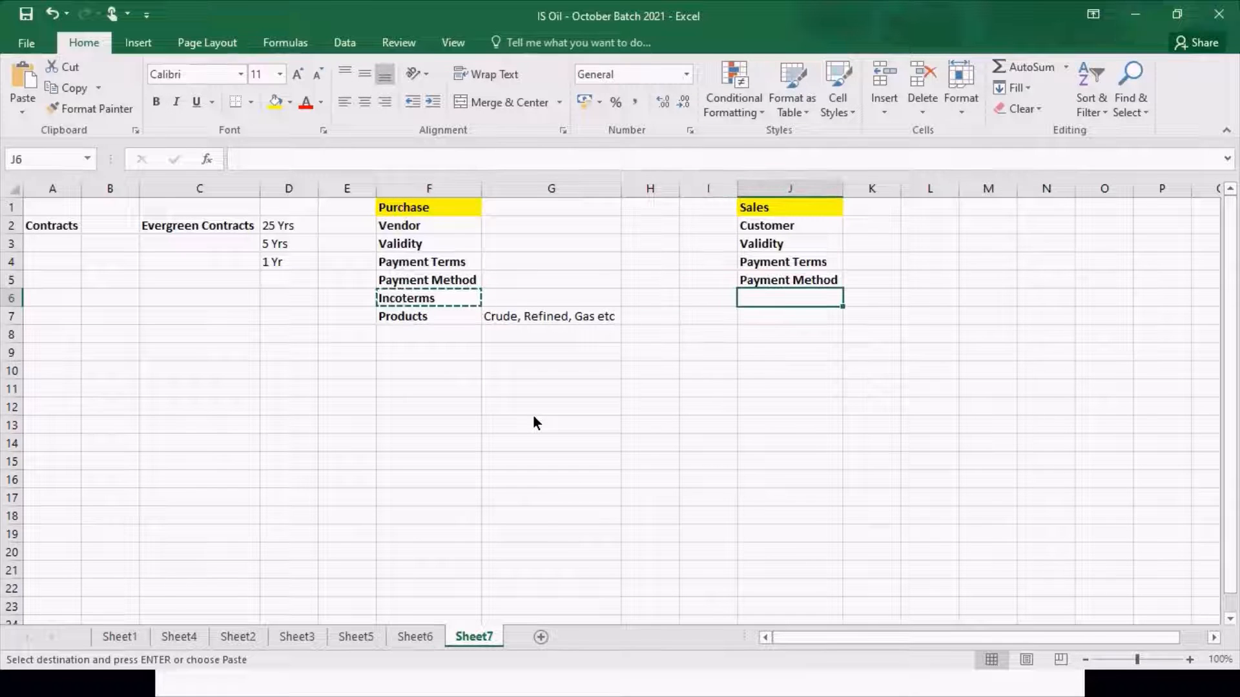
{"action": "key", "text": "ctrl+v"}
{"action": "key", "text": "Escape"}
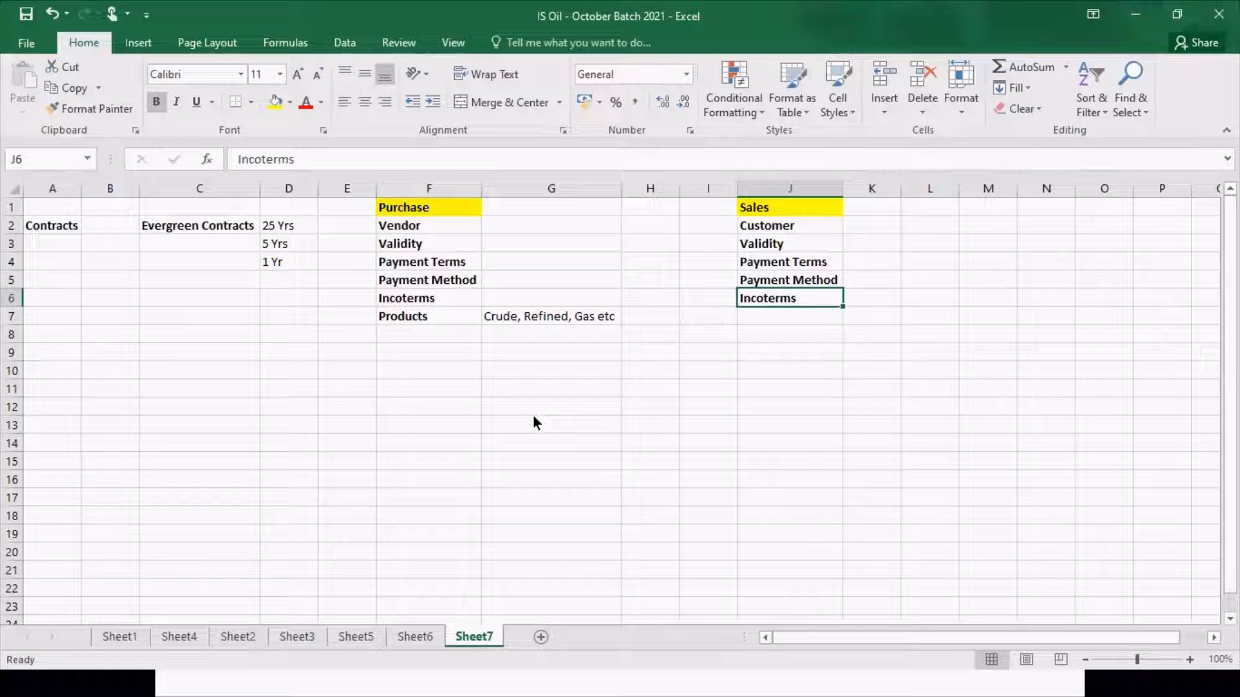
- Review the Purchase section's labels from Vendor to Incoterms by highlighting cells F2 to F6
{"action": "key", "text": "Left"}
{"action": "key", "text": "Left"}
{"action": "key", "text": "Left"}
{"action": "key", "text": "Left"}
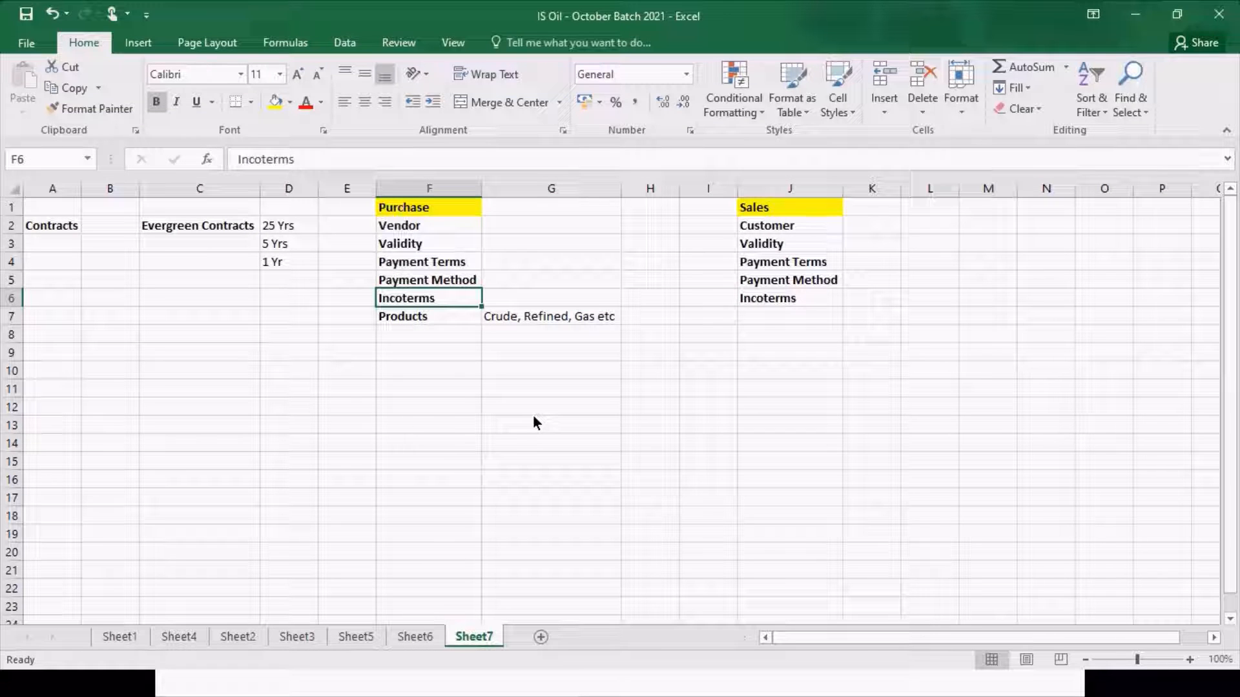
{"action": "key", "text": "Down"}
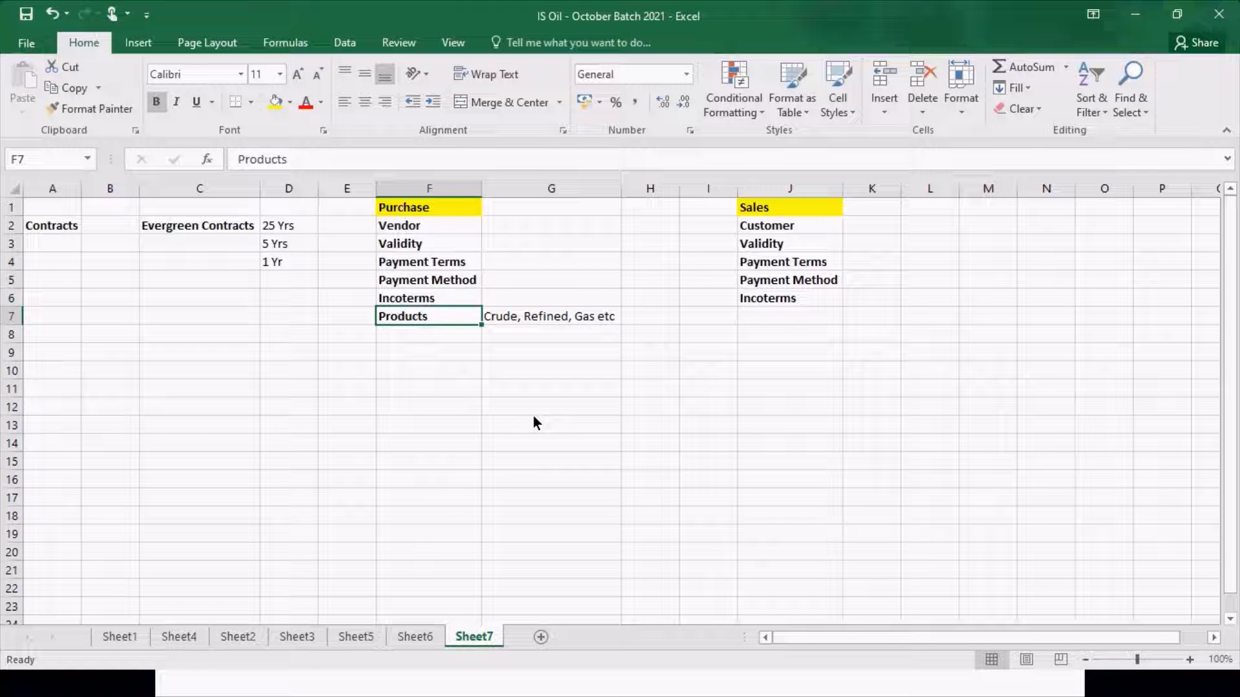
{"action": "key", "text": "Up"}
{"action": "key", "text": "Up"}
{"action": "key", "text": "Up"}
{"action": "key", "text": "Up"}
{"action": "key", "text": "Up"}
{"action": "key", "text": "shift+Down"}
{"action": "key", "text": "shift+Down"}
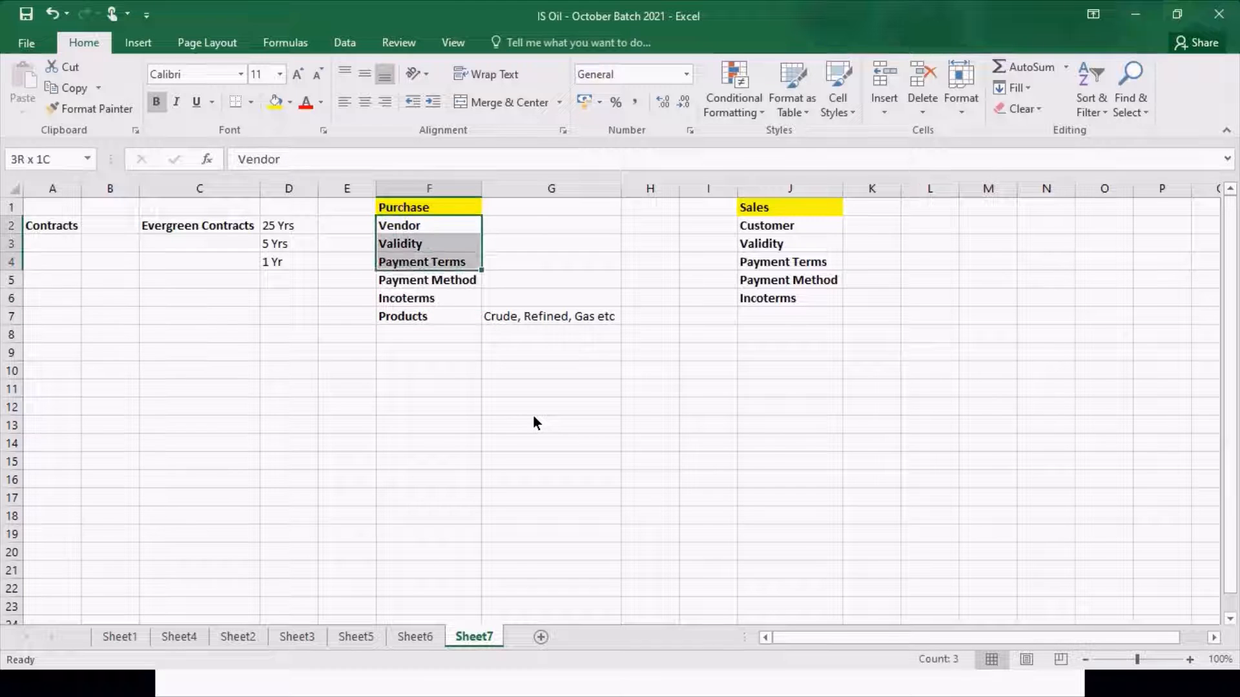
{"action": "key", "text": "shift+Down"}
{"action": "key", "text": "shift+Down"}
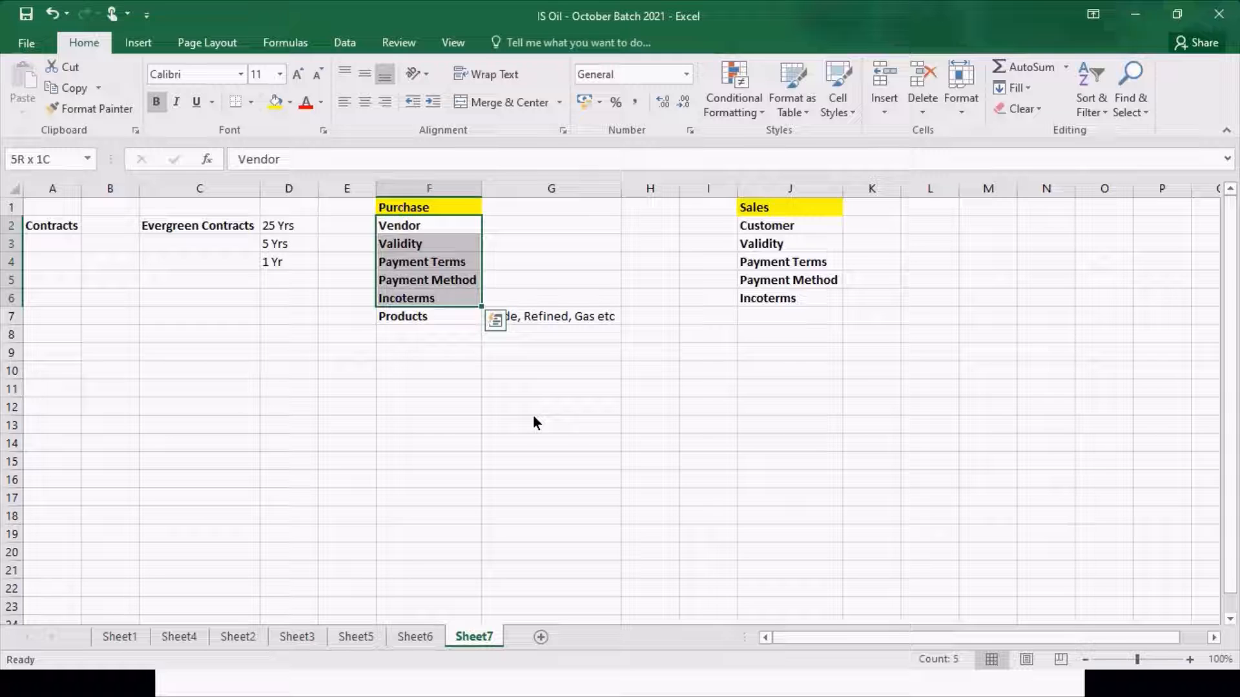
{"action": "key", "text": "Right"}
{"action": "key", "text": "Left"}
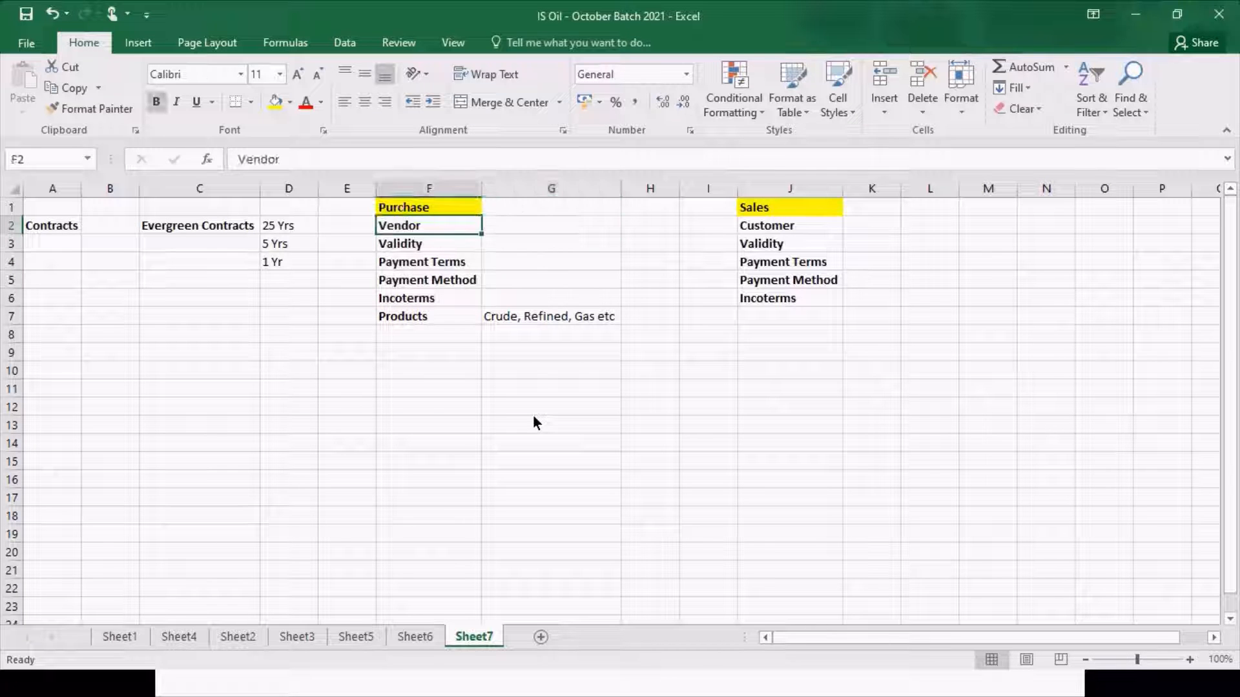
{"action": "key", "text": "shift+Down"}
{"action": "key", "text": "shift+Down"}
{"action": "key", "text": "shift+Down"}
{"action": "key", "text": "shift+Down"}
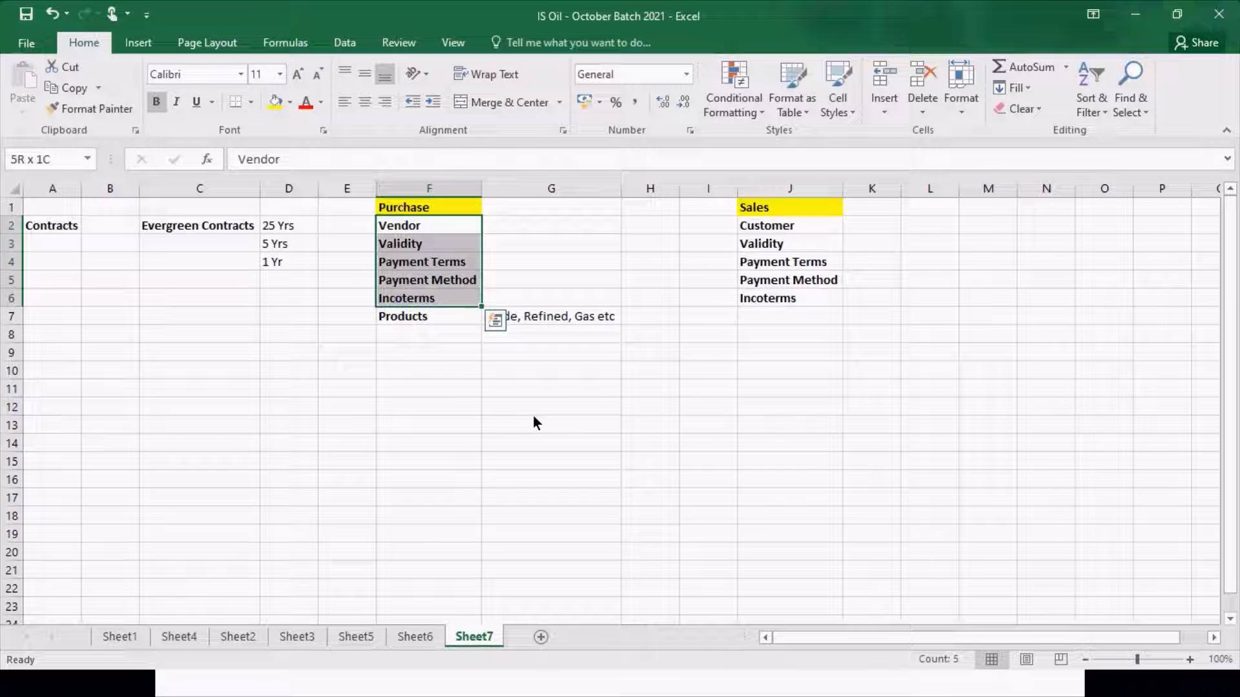
{"action": "key", "text": "Right"}
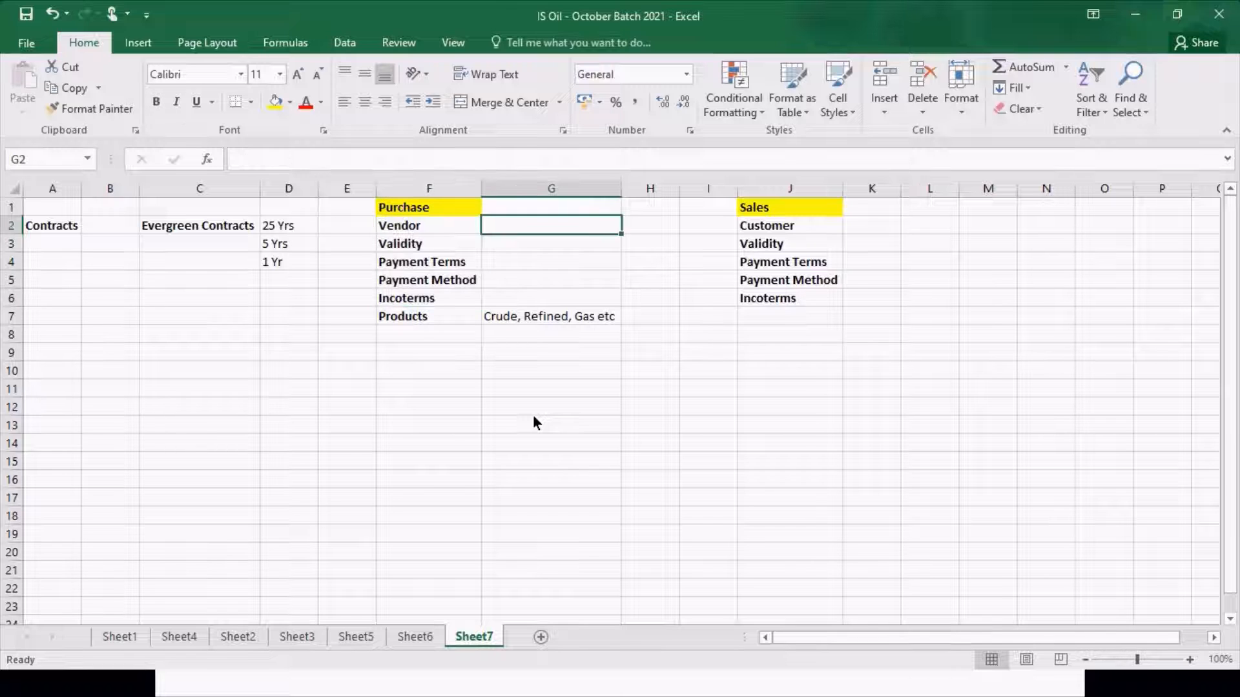
- Review the Sales section's labels from Customer to Incoterms by highlighting them, and return to the Products label in cell F7
{"action": "key", "text": "Right"}
{"action": "key", "text": "Right"}
{"action": "key", "text": "Right"}
{"action": "key", "text": "shift+Down"}
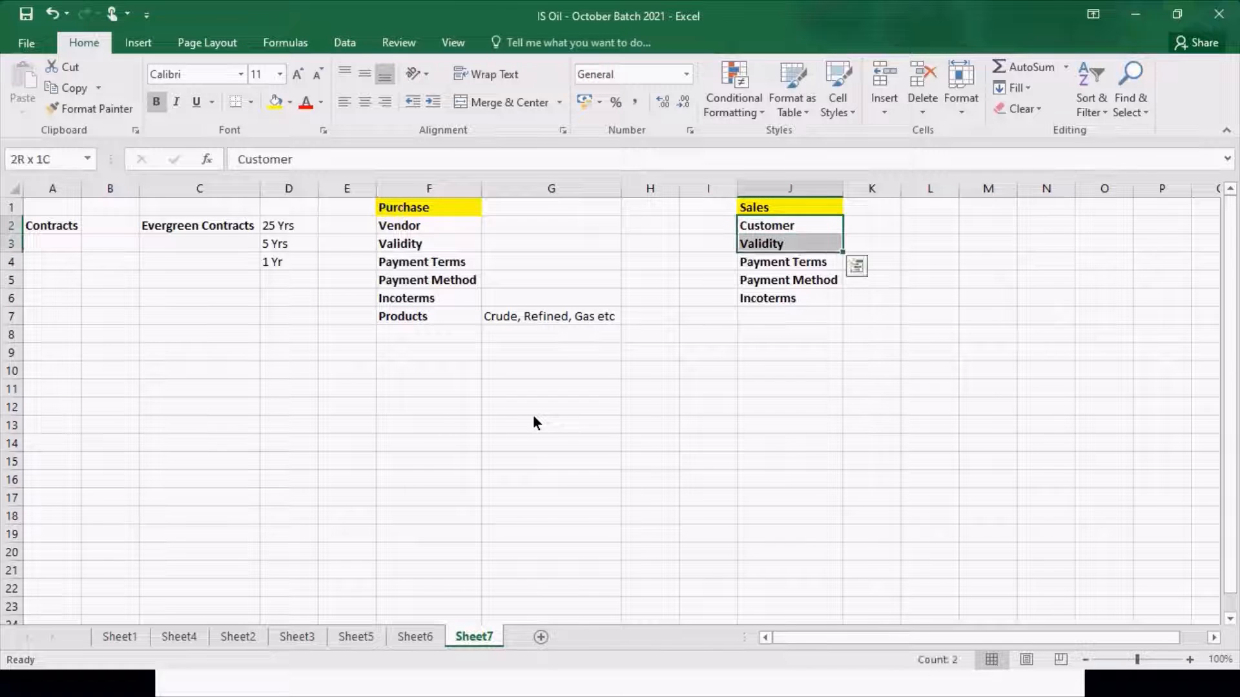
{"action": "key", "text": "shift+Down"}
{"action": "key", "text": "shift+Down"}
{"action": "key", "text": "shift+Down"}
{"action": "key", "text": "Right"}
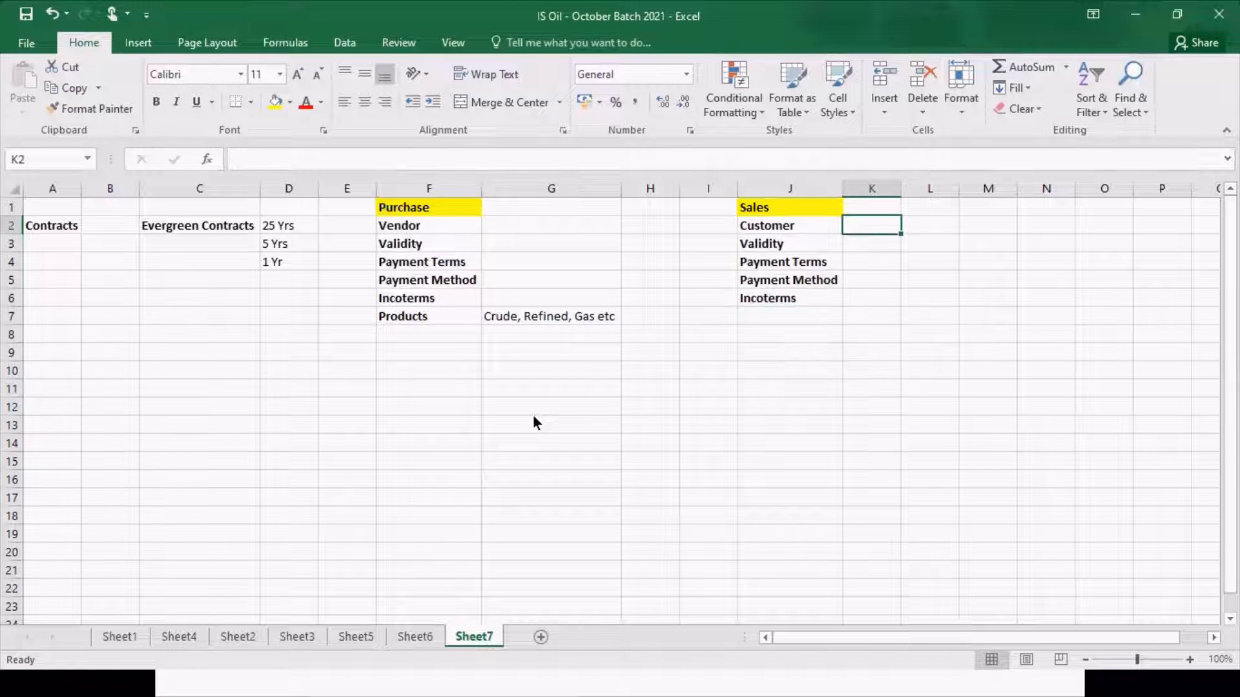
{"action": "key", "text": "Down"}
{"action": "key", "text": "Down"}
{"action": "key", "text": "Down"}
{"action": "key", "text": "Left"}
{"action": "key", "text": "Left"}
{"action": "key", "text": "Left"}
{"action": "key", "text": "Left"}
{"action": "key", "text": "Left"}
{"action": "key", "text": "Left"}
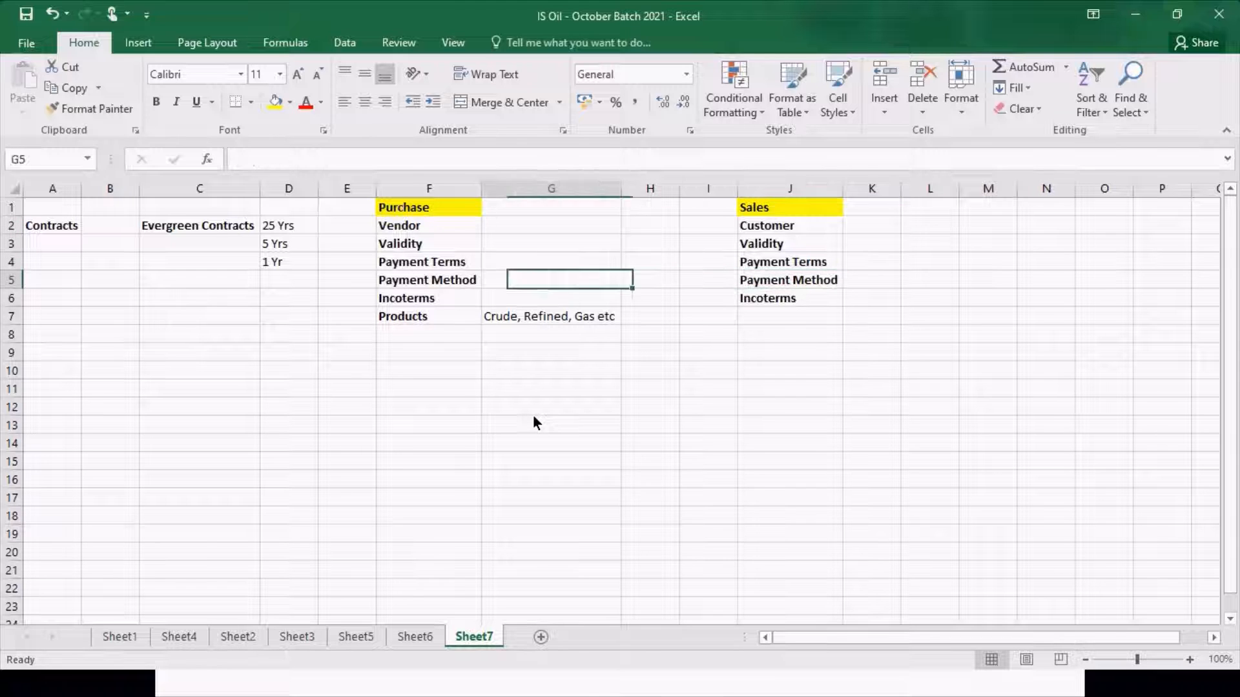
{"action": "key", "text": "Down"}
{"action": "key", "text": "Right"}
{"action": "key", "text": "Down"}
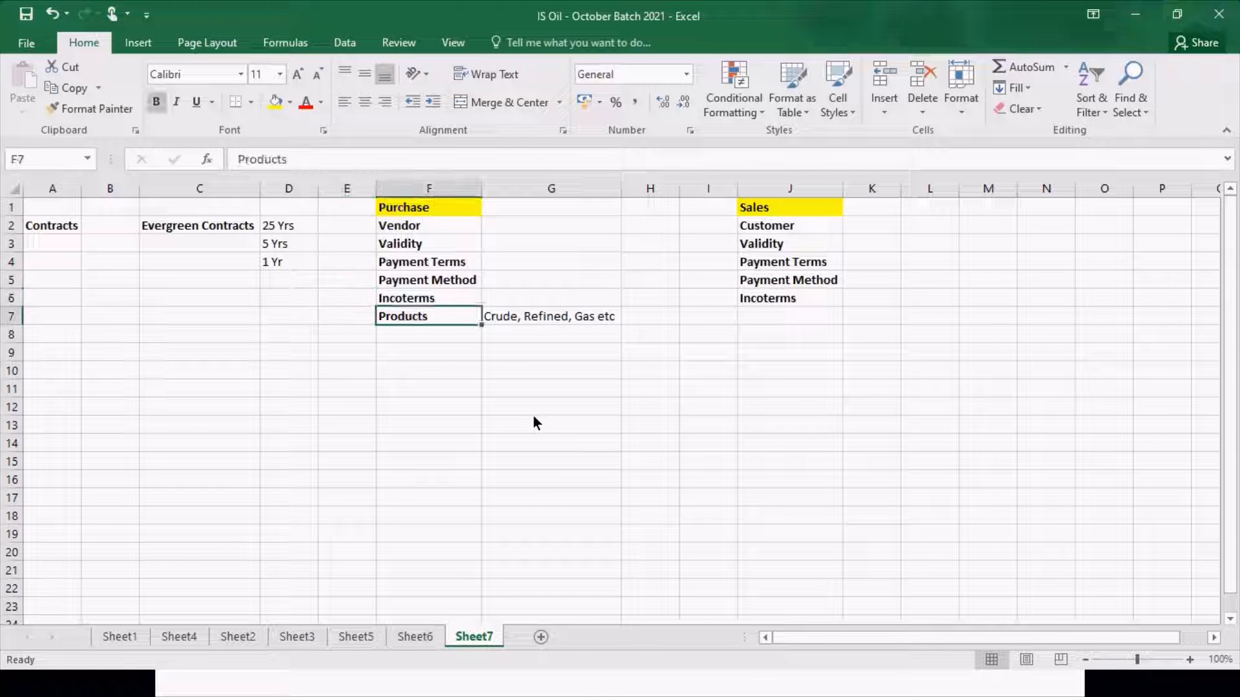
{"action": "key", "text": "ctrl+c"}
{"action": "key", "text": "Right"}
{"action": "key", "text": "Right"}
{"action": "key", "text": "Right"}
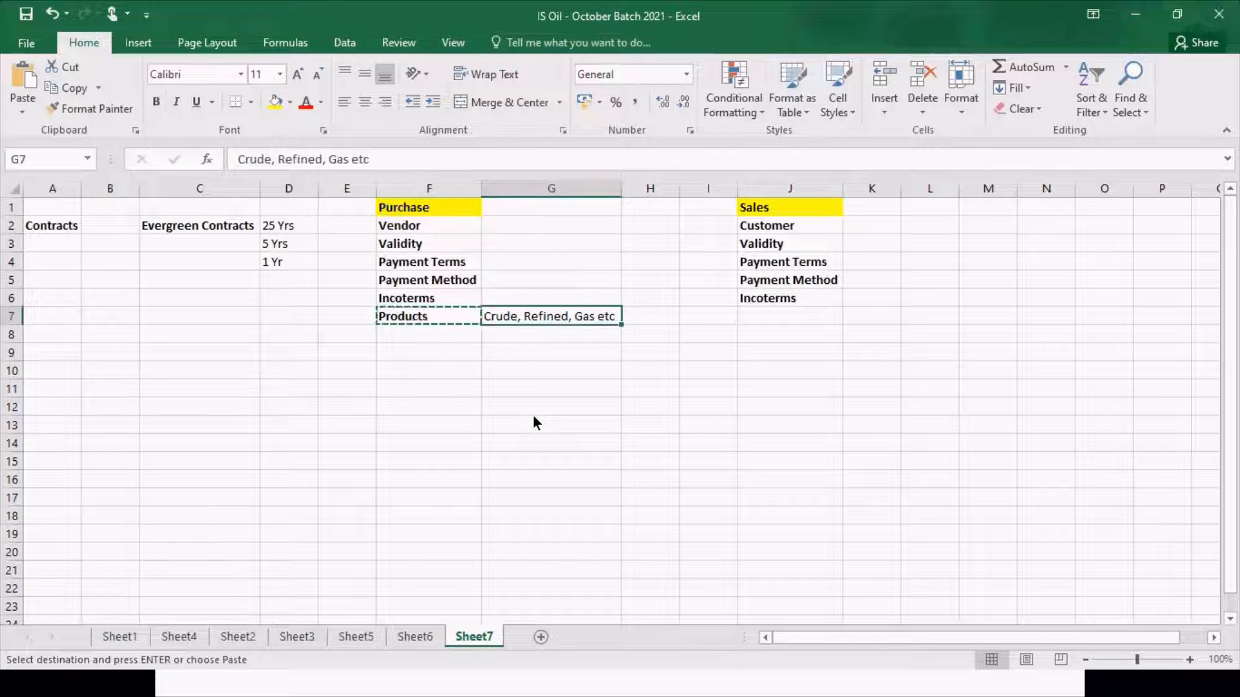
{"action": "key", "text": "Left"}
{"action": "key", "text": "Left"}
{"action": "key", "text": "Left"}
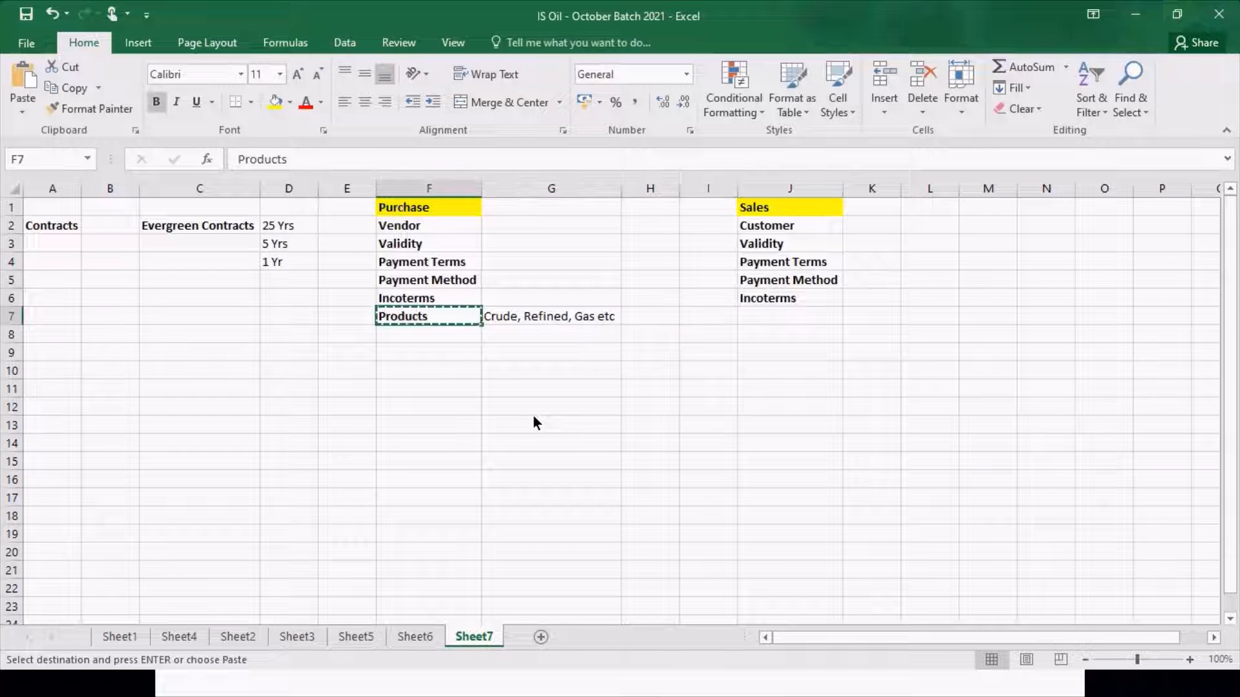
- Copy the Products label and its list of products into cells J7 and K7, and fit column K's width to the list
{"action": "key", "text": "shift+Right"}
{"action": "key", "text": "ctrl+c"}
{"action": "key", "text": "Right"}
{"action": "key", "text": "Right"}
{"action": "key", "text": "Right"}
{"action": "key", "text": "Right"}
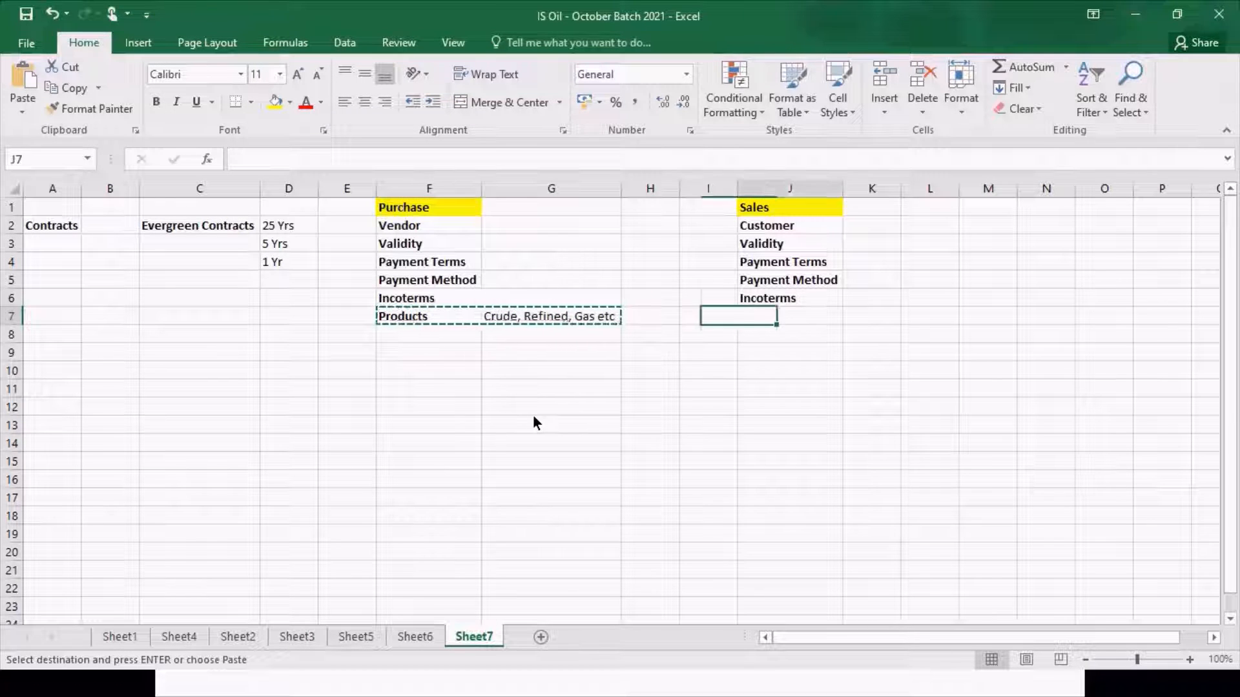
{"action": "key", "text": "ctrl+v"}
{"action": "key", "text": "Escape"}
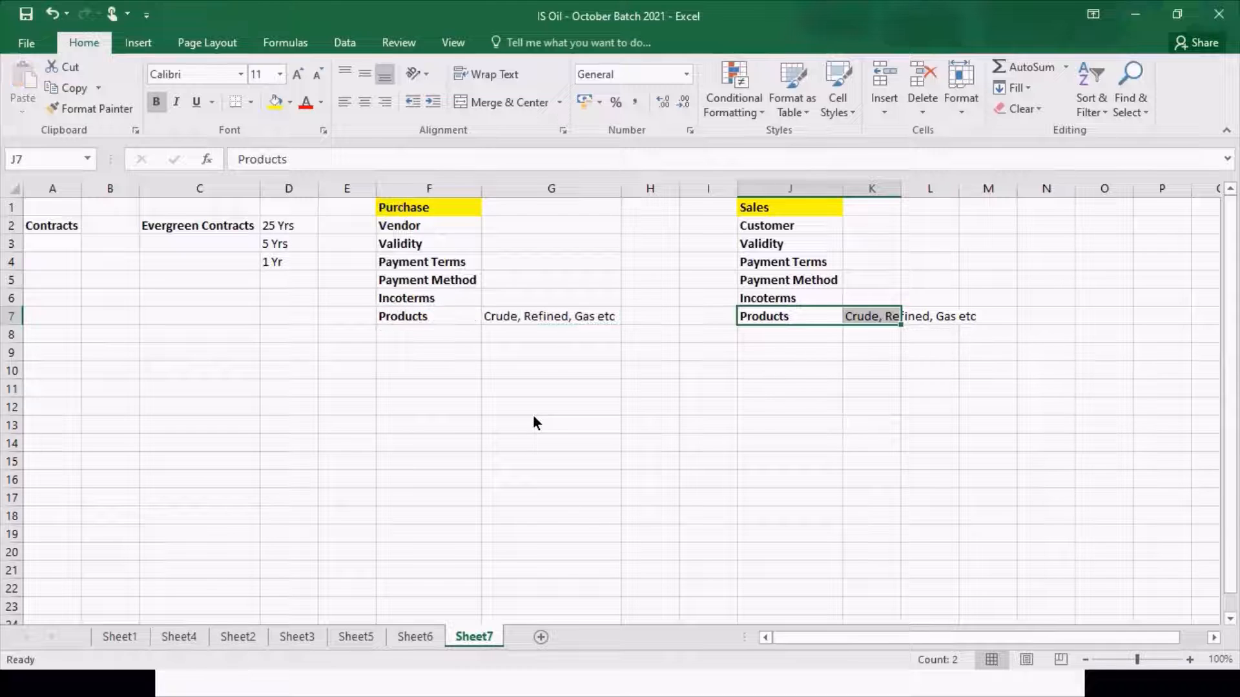
{"action": "double_click", "coordinate": [899, 189]}
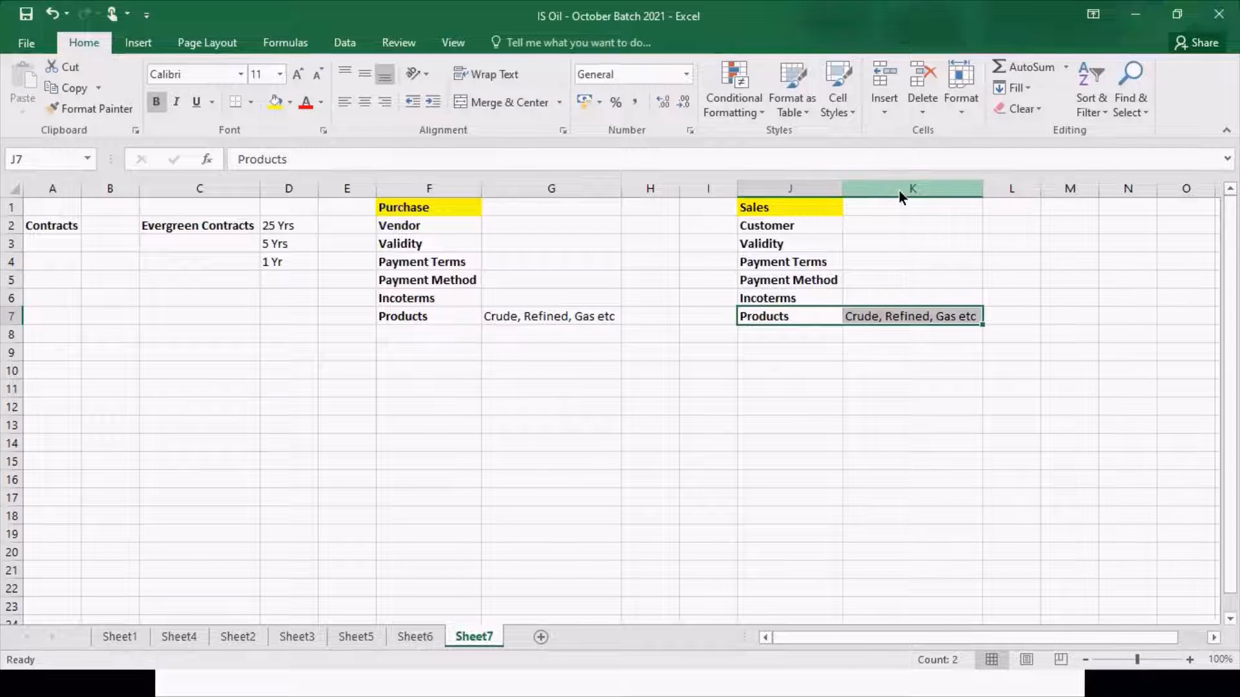
- Add the label Quantities to the Purchase section in cell F8
{"action": "left_click", "coordinate": [468, 342]}
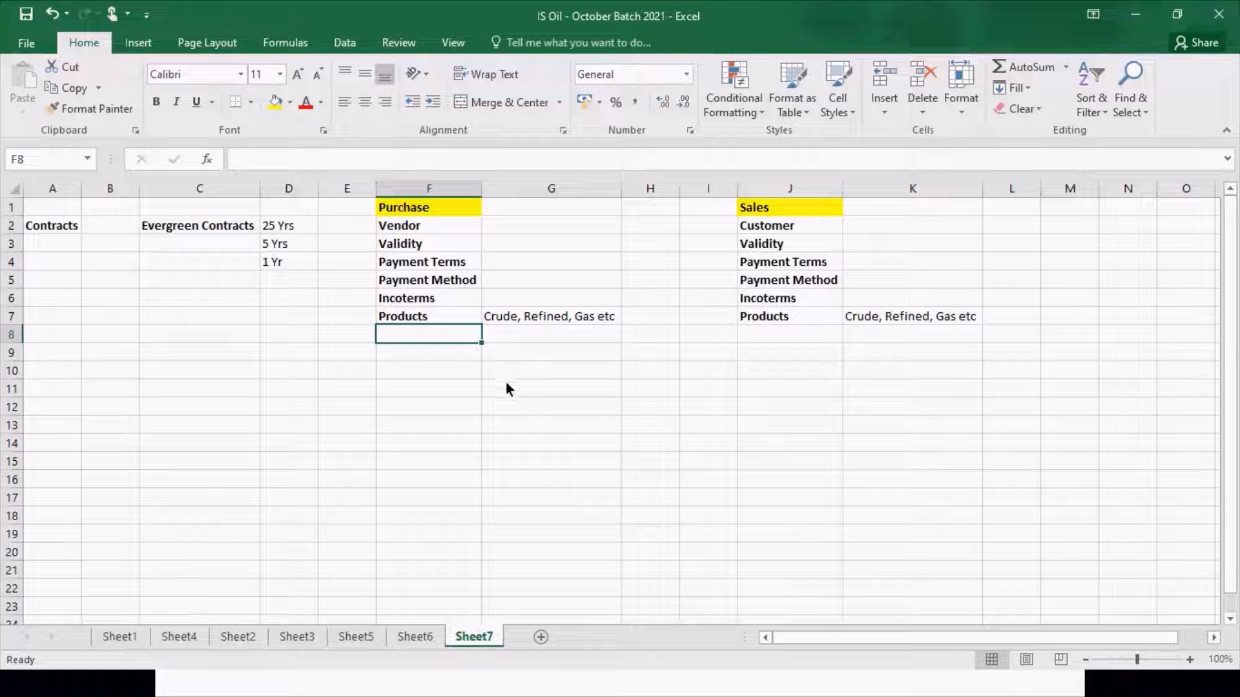
{"action": "type", "text": "Quantities"}
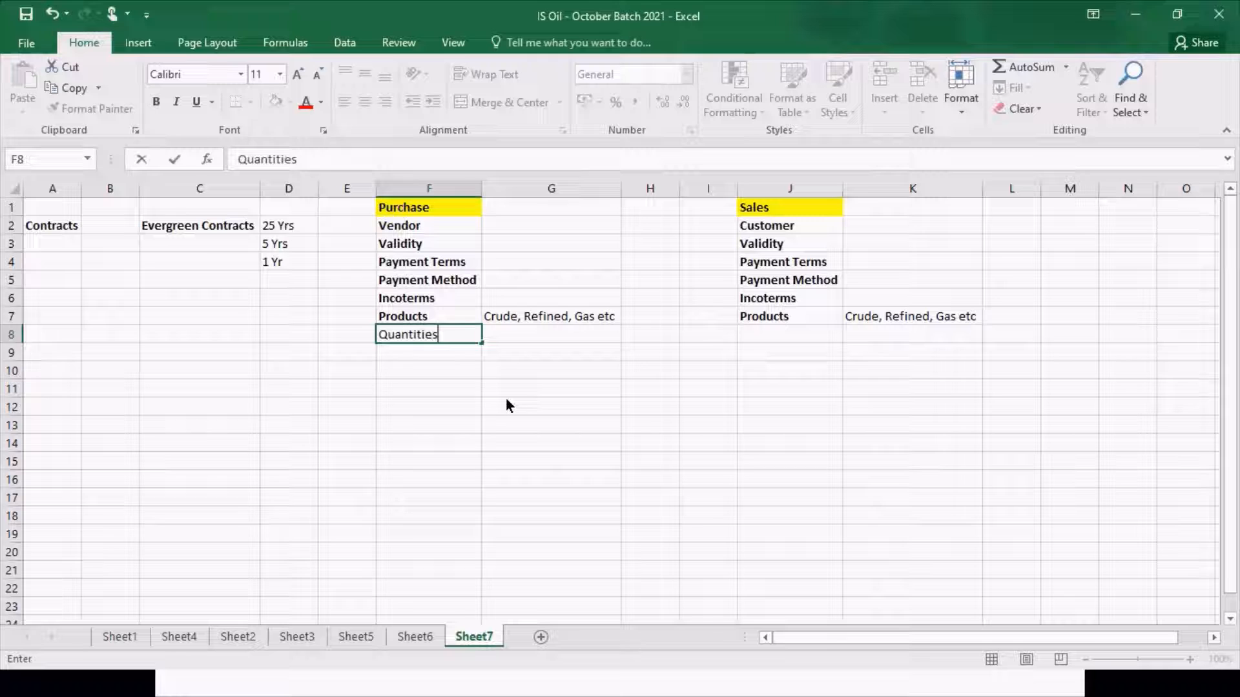
{"action": "key", "text": "Return"}
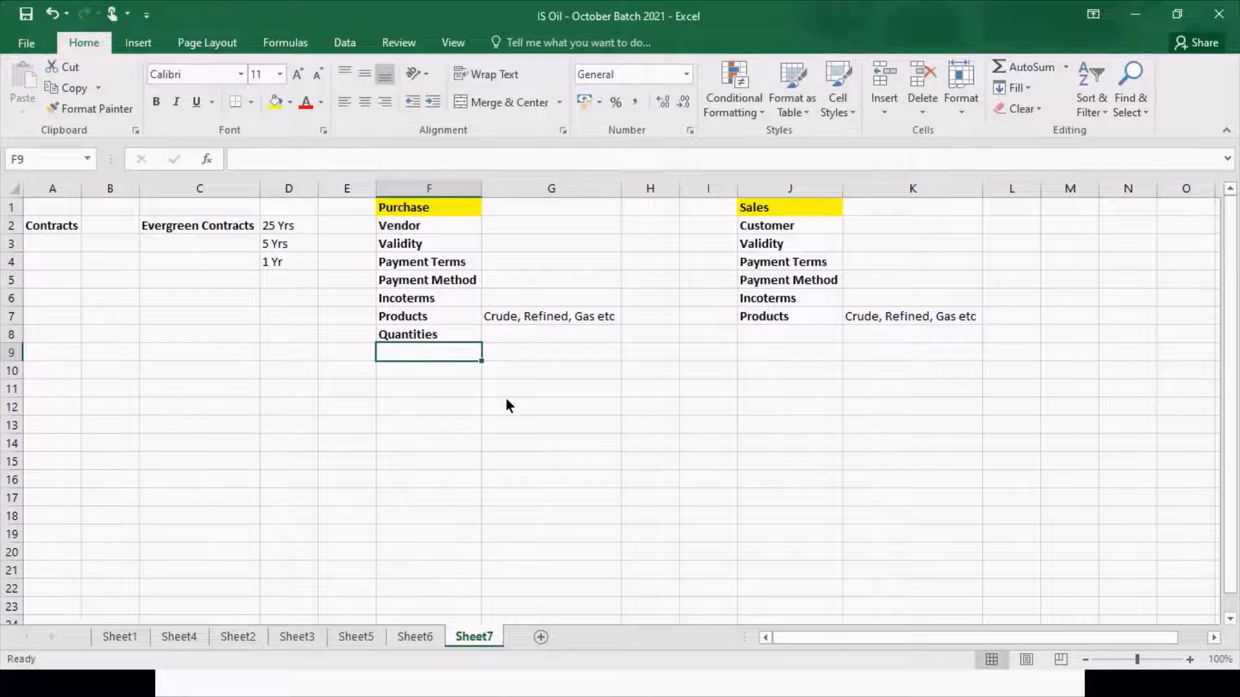
- Copy the Quantities label from the Purchase section into cell J8 of the Sales section
{"action": "key", "text": "Up"}
{"action": "key", "text": "ctrl+c"}
{"action": "key", "text": "Right"}
{"action": "key", "text": "Right"}
{"action": "key", "text": "Right"}
{"action": "key", "text": "Right"}
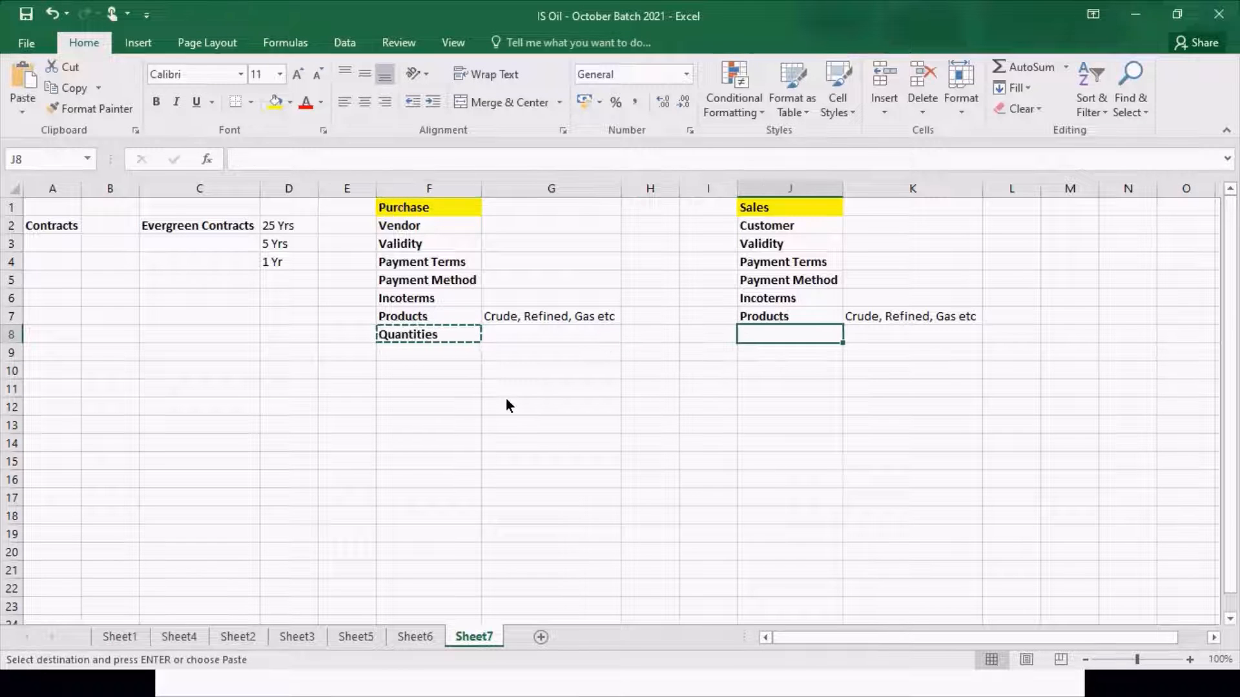
{"action": "key", "text": "ctrl+v"}
{"action": "key", "text": "Escape"}
{"action": "key", "text": "Left"}
{"action": "key", "text": "Left"}
{"action": "key", "text": "Left"}
{"action": "key", "text": "Left"}
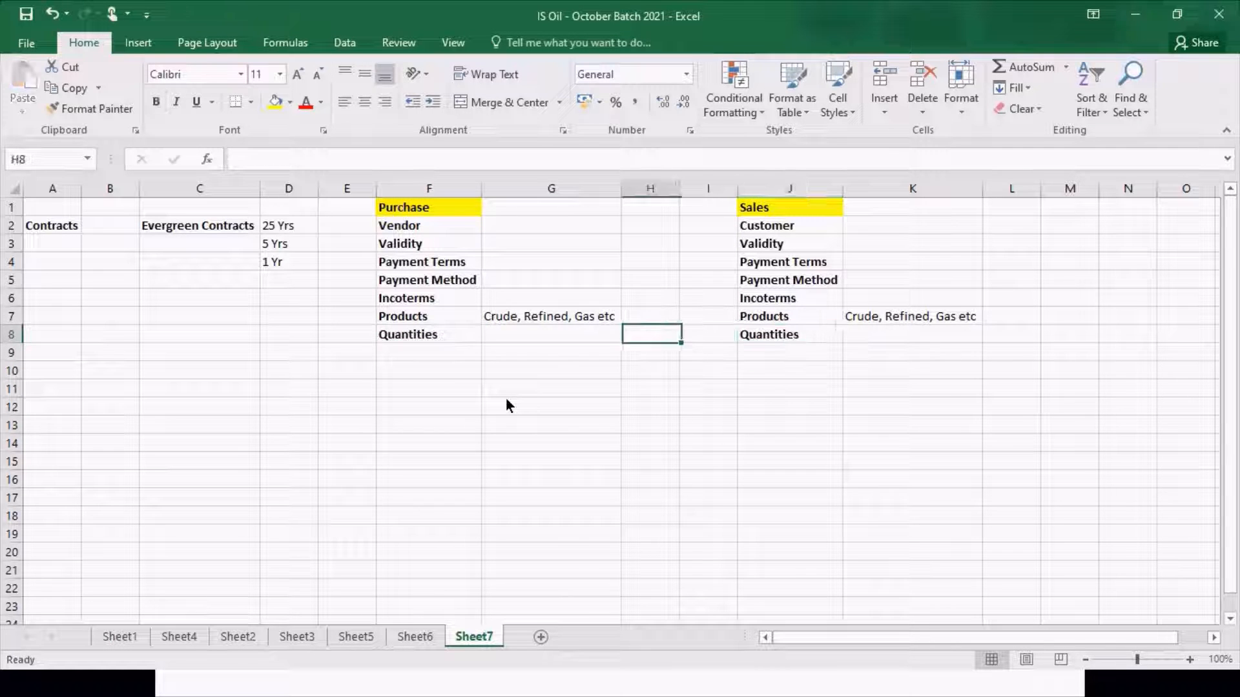
{"action": "key", "text": "Right"}
{"action": "key", "text": "Right"}
{"action": "key", "text": "Right"}
{"action": "key", "text": "Right"}
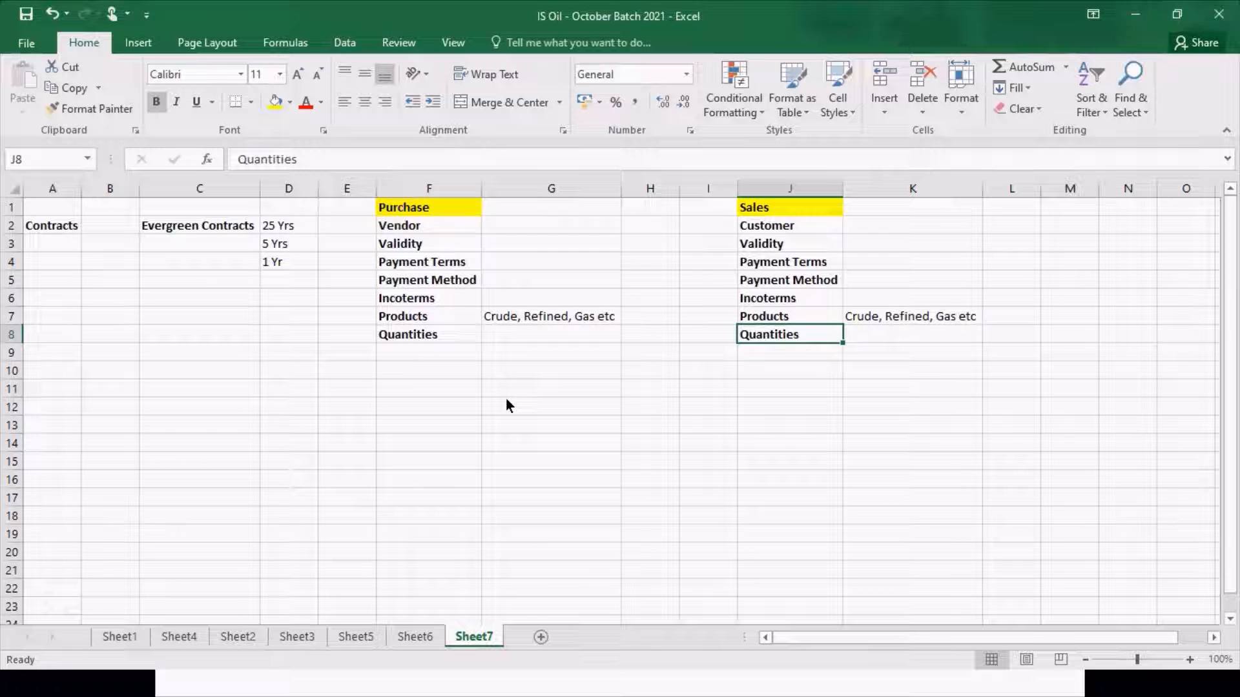
- Add the label Price to the Purchase section in cell F9
{"action": "key", "text": "Down"}
{"action": "key", "text": "Left"}
{"action": "key", "text": "Left"}
{"action": "key", "text": "Left"}
{"action": "key", "text": "Left"}
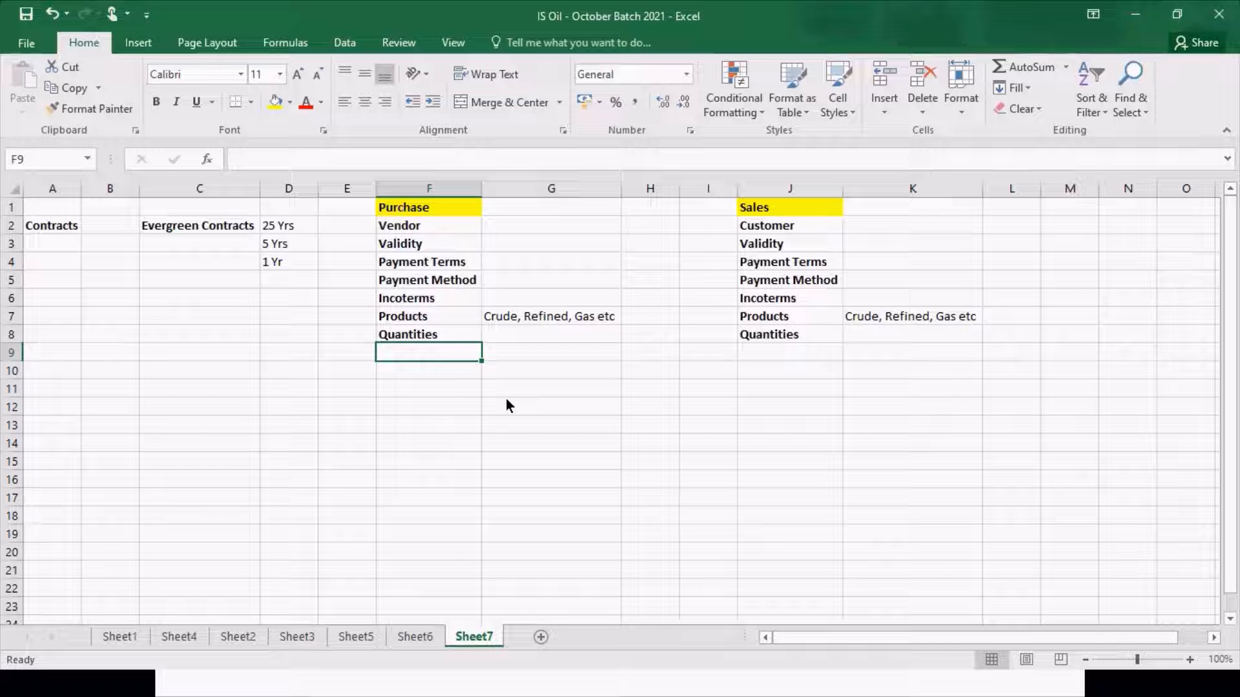
{"action": "type", "text": "Price"}
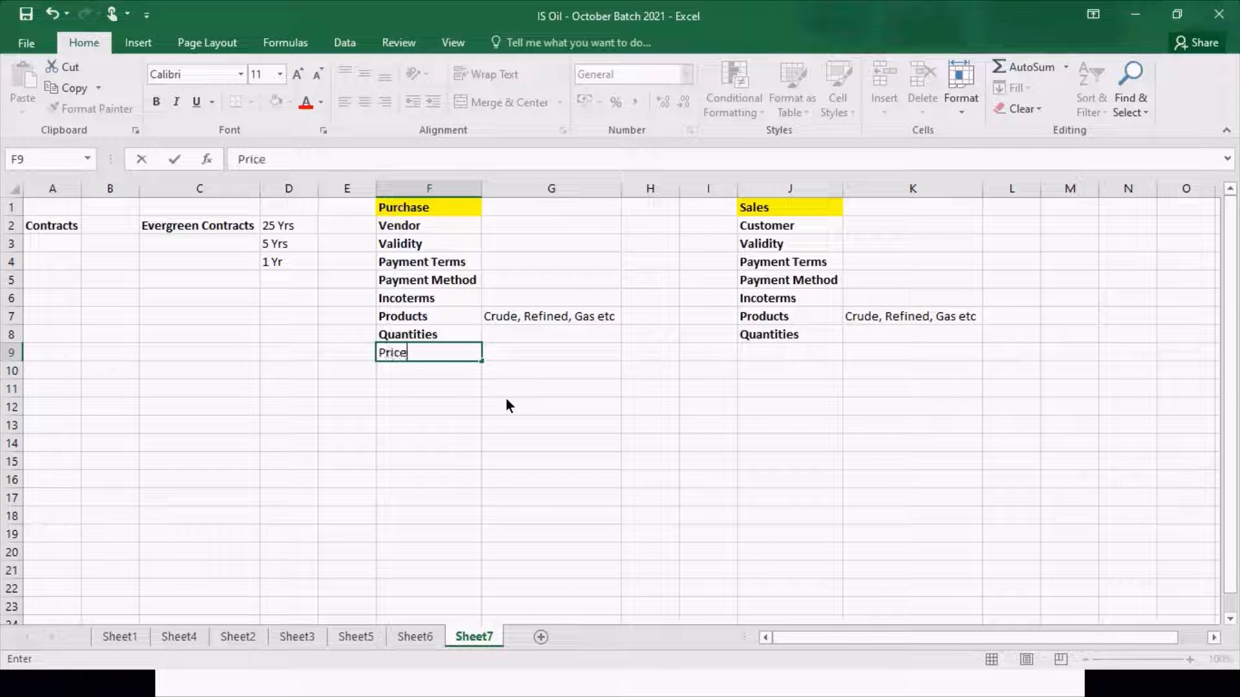
{"action": "key", "text": "Return"}
- List the price types Fixed, Formula & Average, and DRC on separate lines within cell G9
{"action": "key", "text": "Up"}
{"action": "key", "text": "Right"}
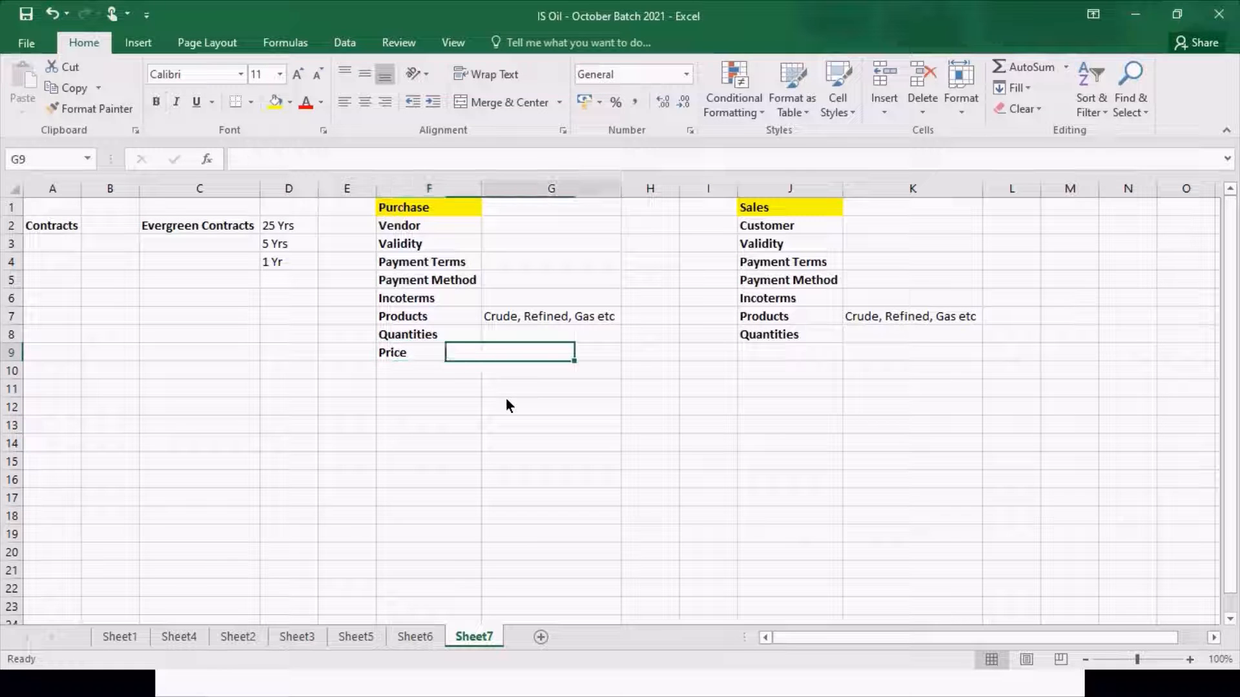
{"action": "type", "text": "Fixed"}
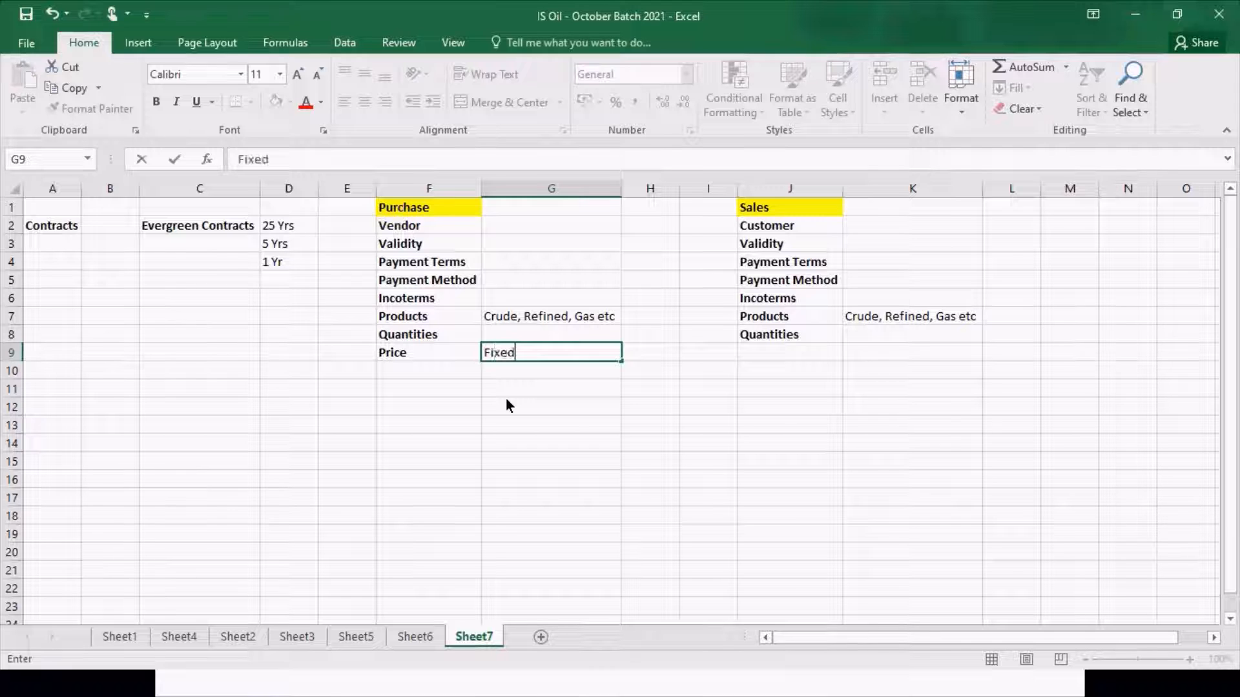
{"action": "key", "text": "alt+Return"}
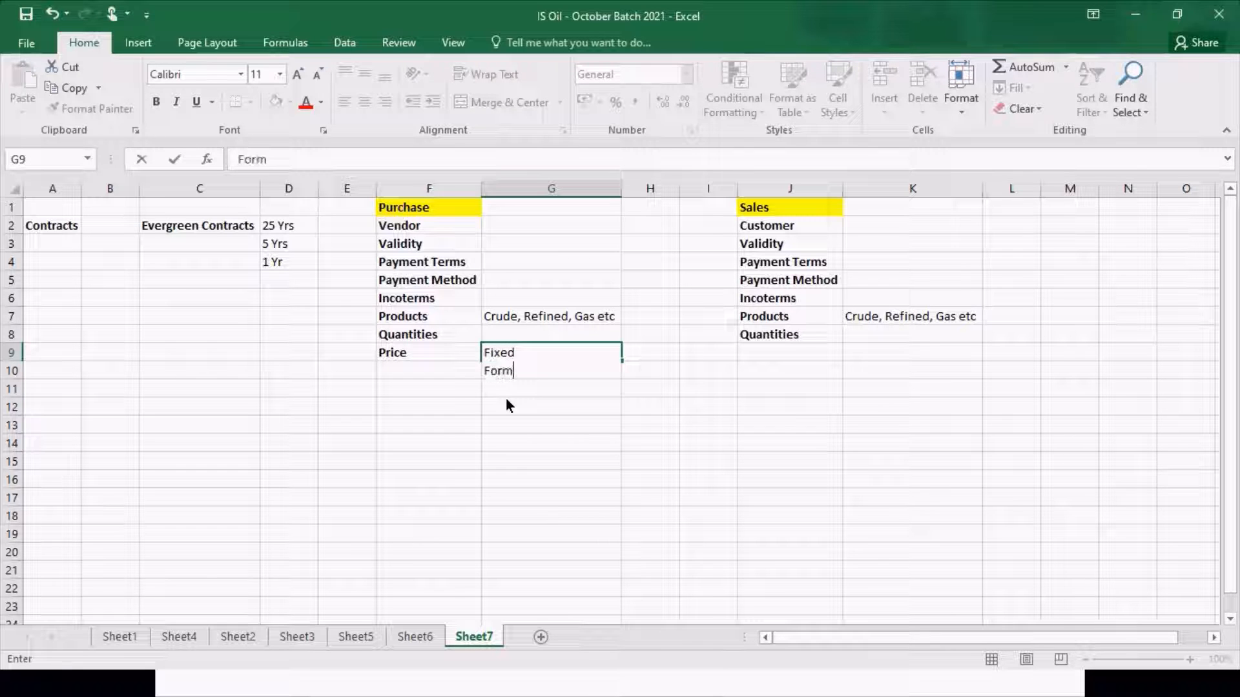
{"action": "type", "text": "Formula & AVer"}
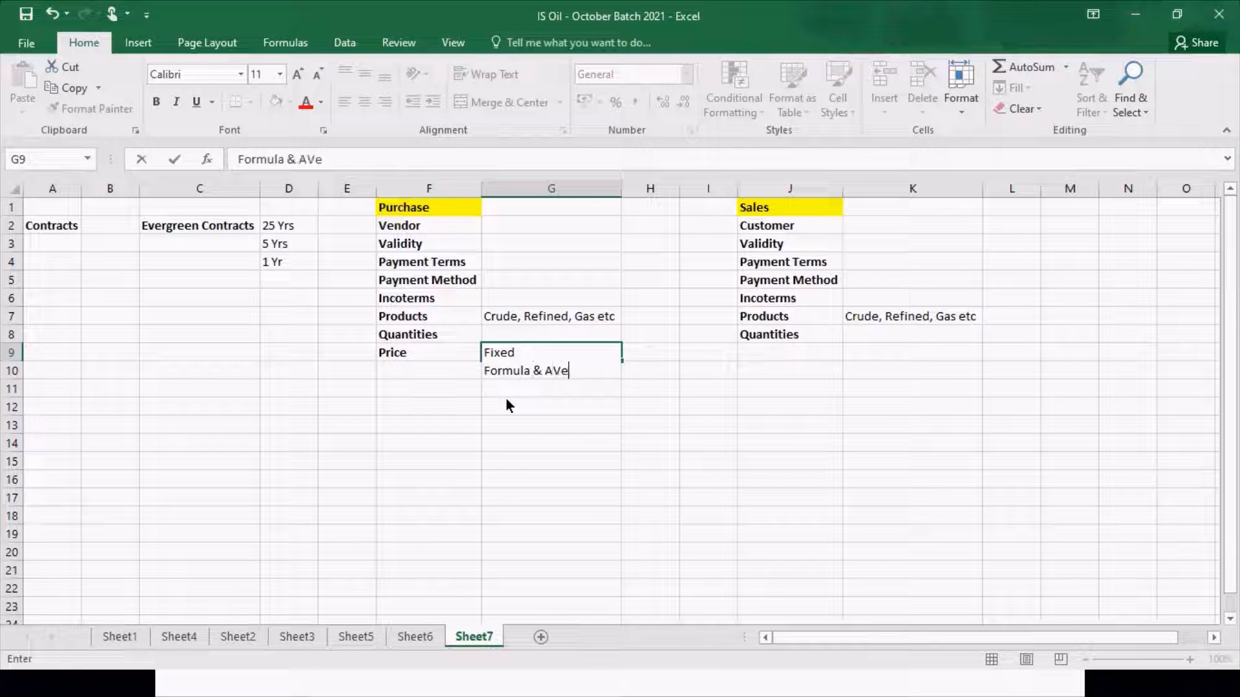
{"action": "key", "text": "BackSpace"}
{"action": "key", "text": "BackSpace"}
{"action": "key", "text": "BackSpace"}
{"action": "type", "text": "verage"}
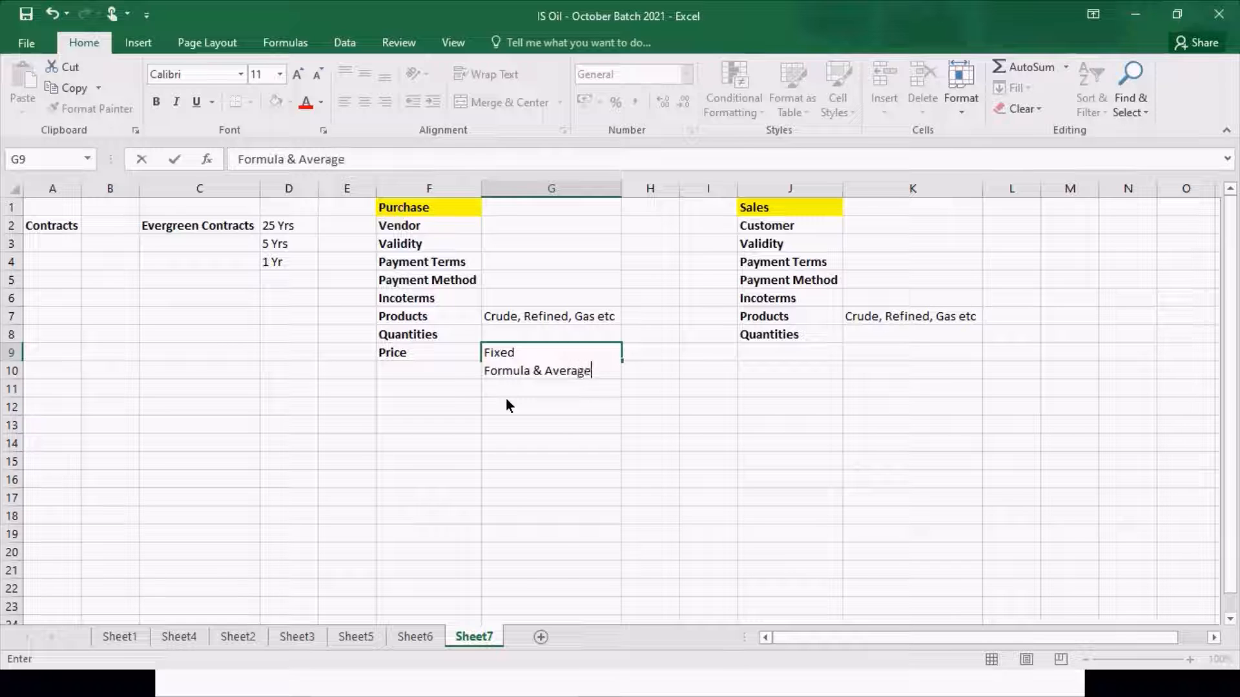
{"action": "key", "text": "alt+Return"}
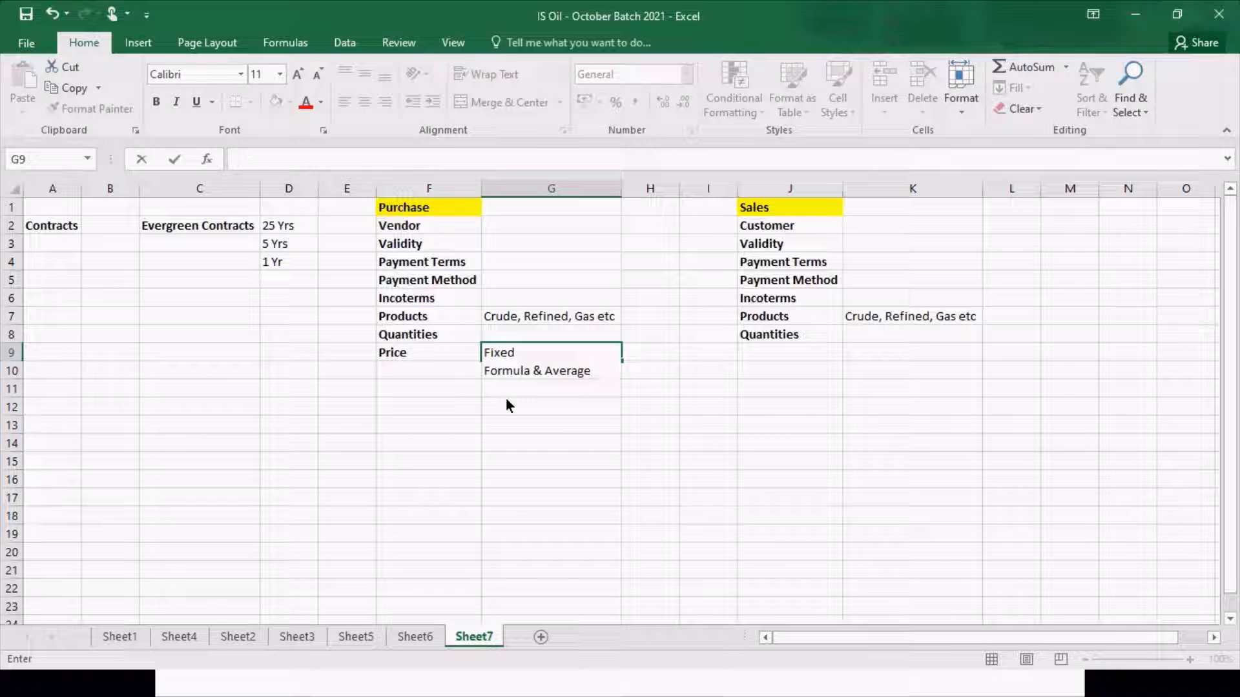
{"action": "type", "text": "DRC"}
{"action": "key", "text": "Return"}
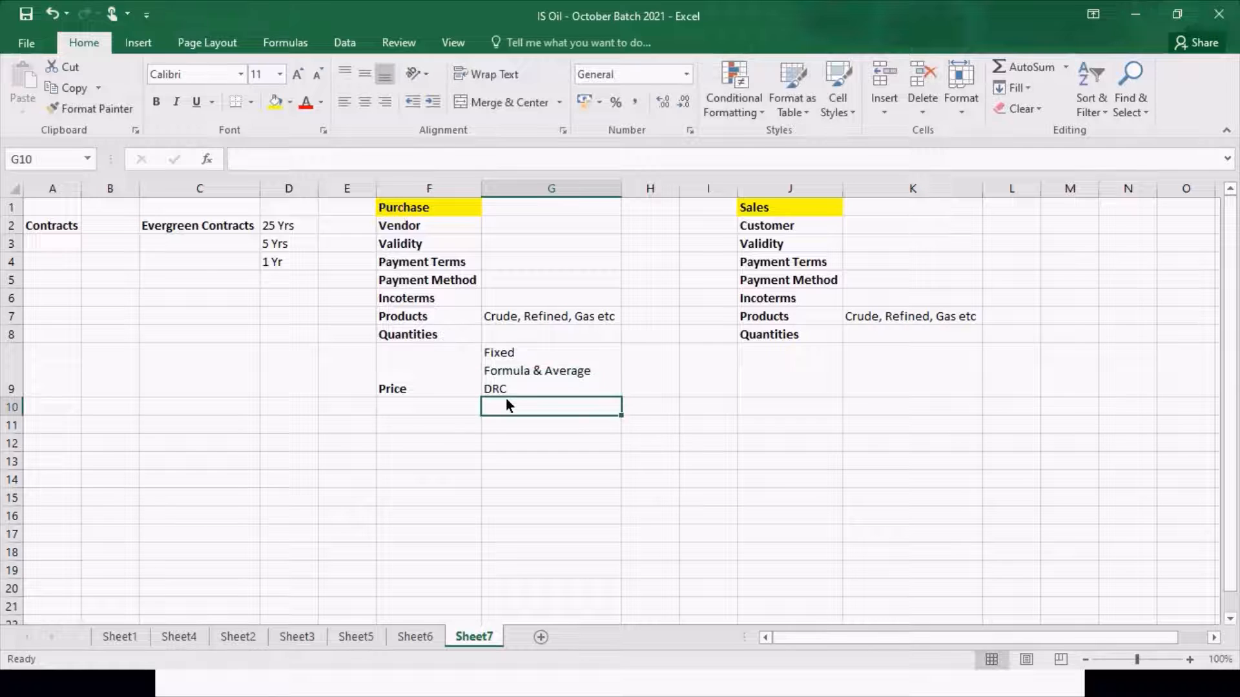
- Copy the Price label and its list of price types into cells J9 and K9 of the Sales section
{"action": "key", "text": "Up"}
{"action": "key", "text": "ctrl+c"}
{"action": "key", "text": "Right"}
{"action": "key", "text": "Right"}
{"action": "key", "text": "Right"}
{"action": "key", "text": "Left"}
{"action": "key", "text": "Left"}
{"action": "key", "text": "Left"}
{"action": "key", "text": "Left"}
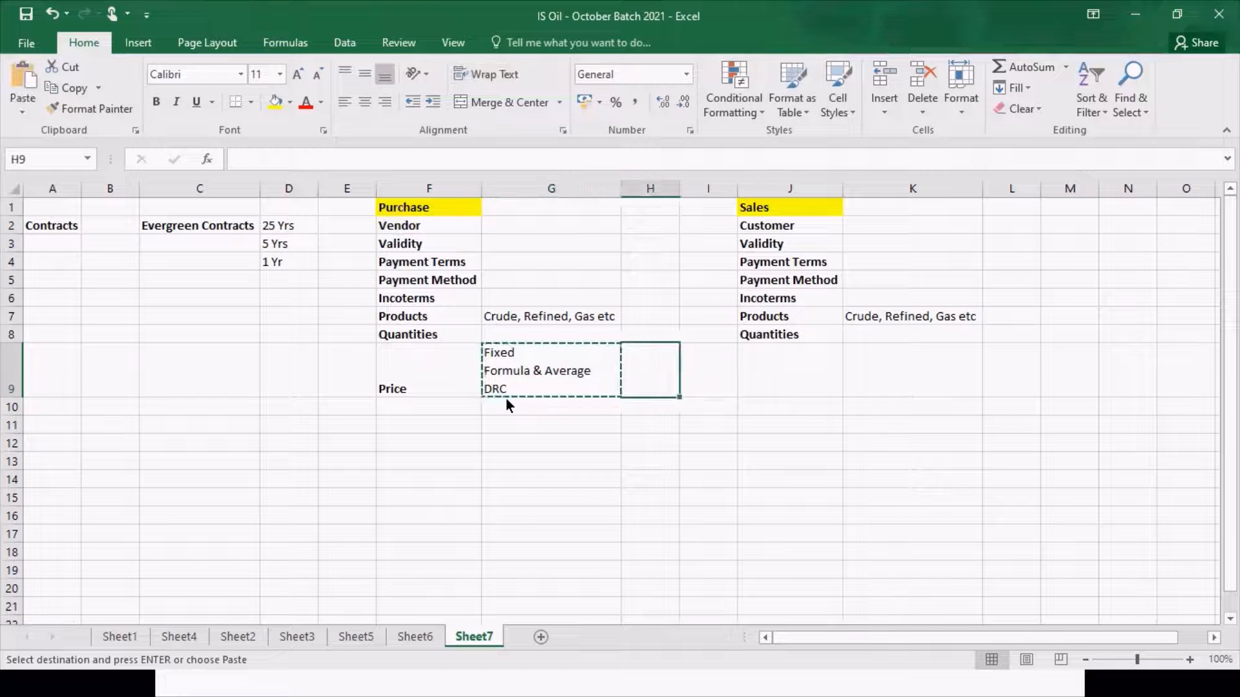
{"action": "key", "text": "shift+Right"}
{"action": "key", "text": "ctrl+c"}
{"action": "key", "text": "Right"}
{"action": "key", "text": "Right"}
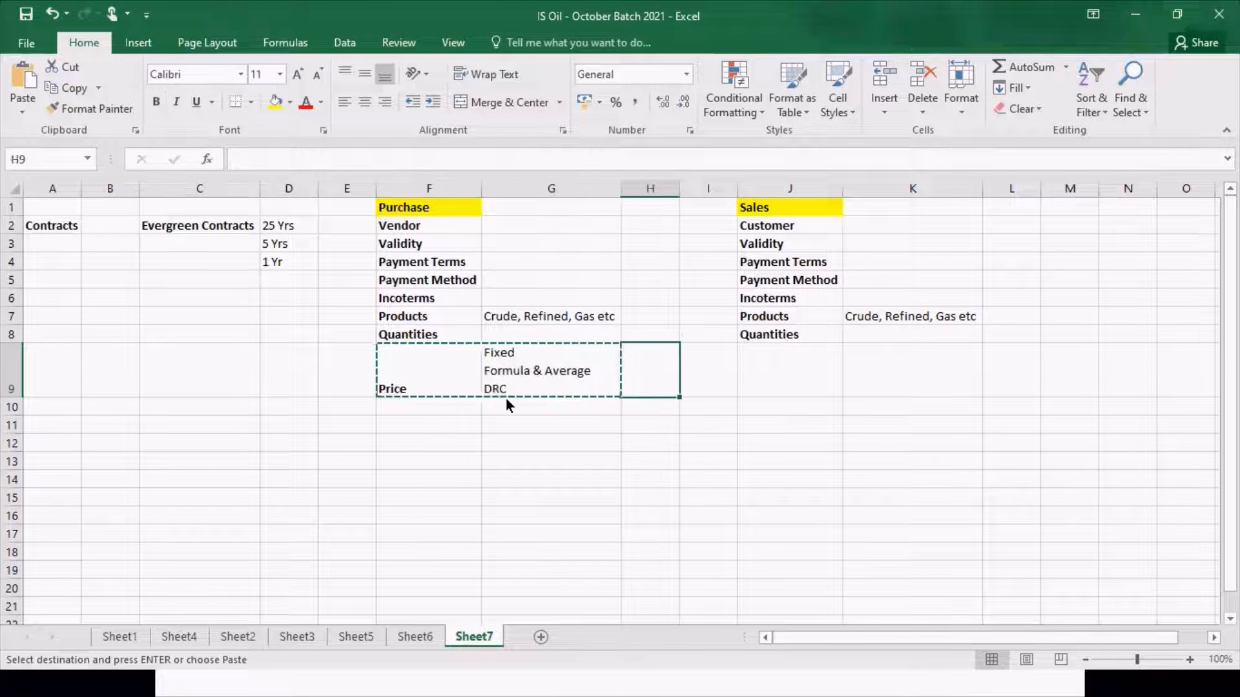
{"action": "key", "text": "Right"}
{"action": "key", "text": "Right"}
{"action": "key", "text": "ctrl+v"}
{"action": "key", "text": "Escape"}
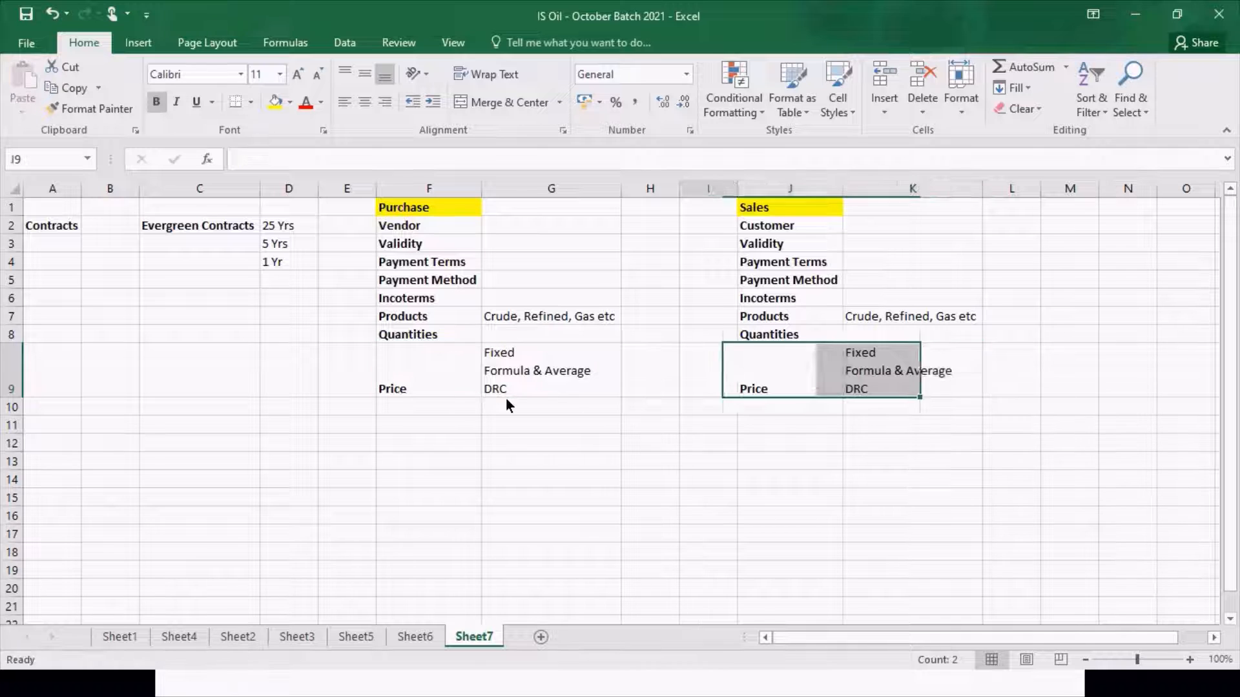
{"action": "key", "text": "Left"}
{"action": "key", "text": "Left"}
{"action": "key", "text": "Left"}
{"action": "key", "text": "Left"}
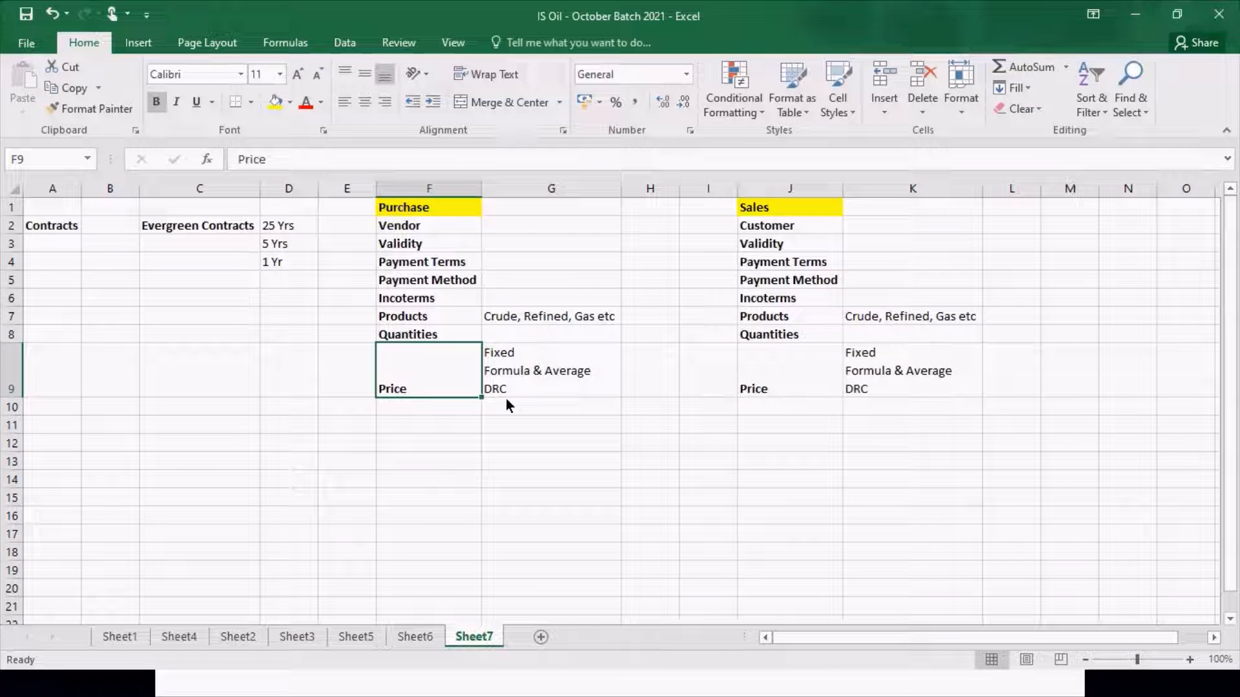
{"action": "key", "text": "Right"}
{"action": "key", "text": "Right"}
{"action": "key", "text": "Right"}
{"action": "key", "text": "Right"}
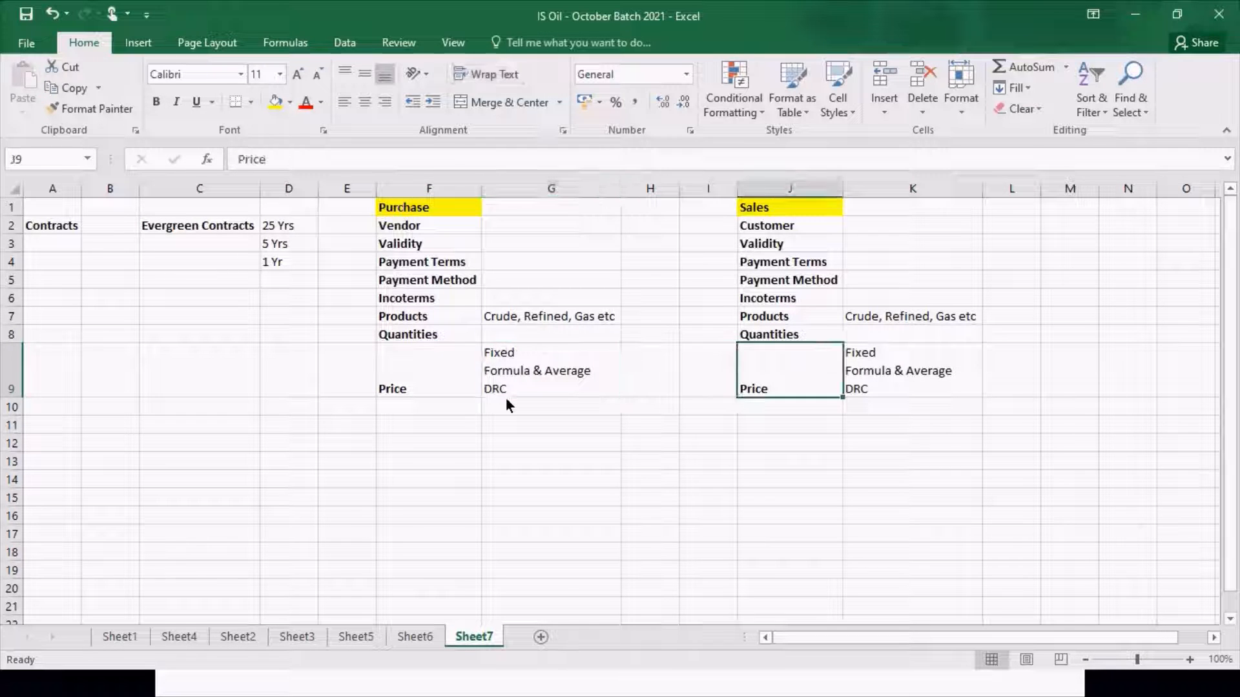
- Extend the price list in cell G9 with the separate lines Time and Day, Time and Date, and Gross and Net
{"action": "key", "text": "Left"}
{"action": "key", "text": "Left"}
{"action": "key", "text": "Left"}
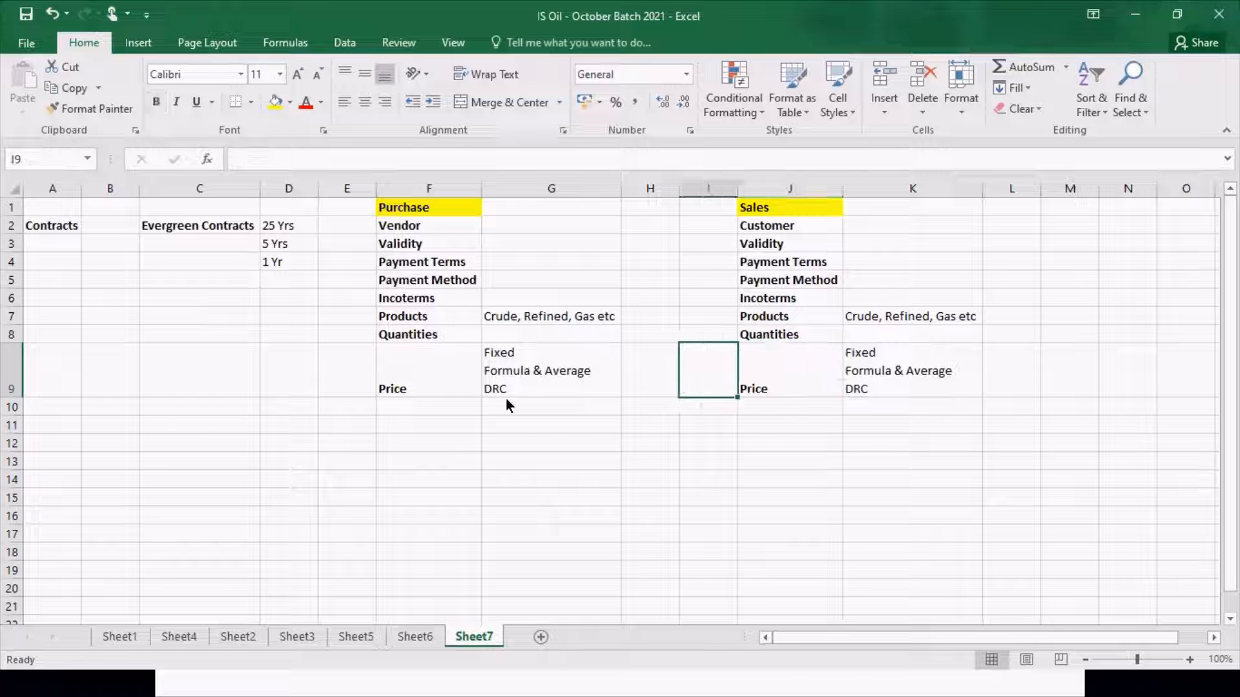
{"action": "key", "text": "F2"}
{"action": "key", "text": "alt+Return"}
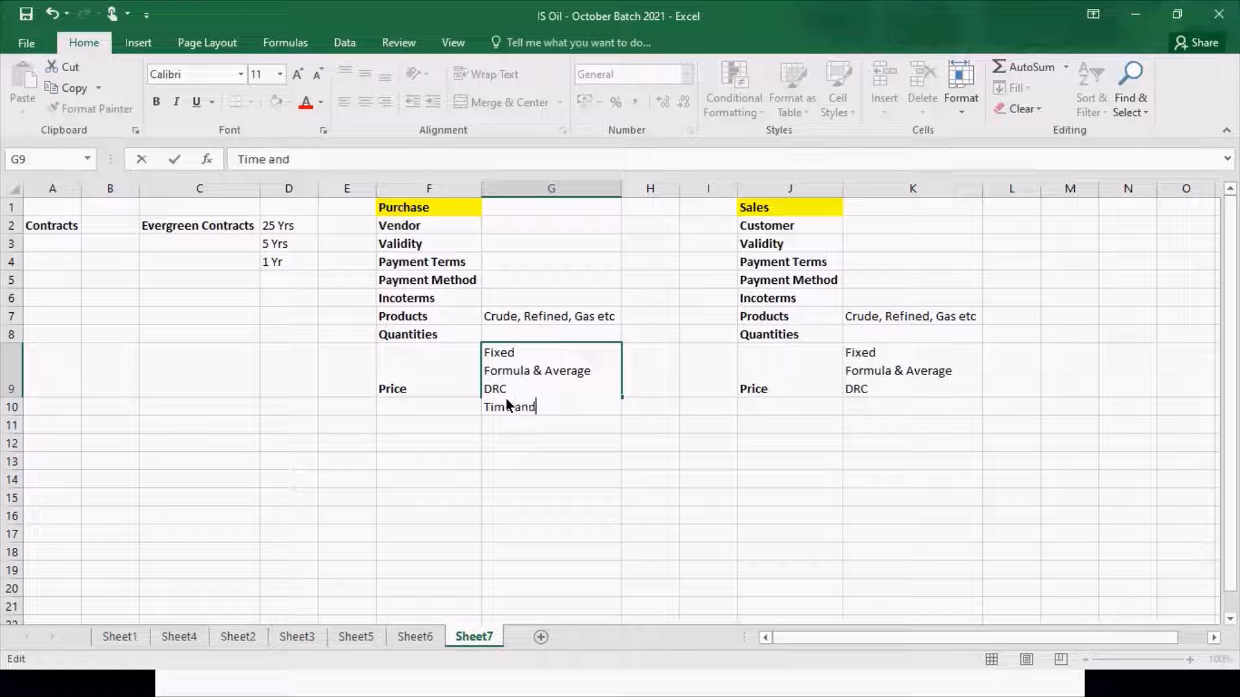
{"action": "type", "text": "Time and Day"}
{"action": "key", "text": "alt+Return"}
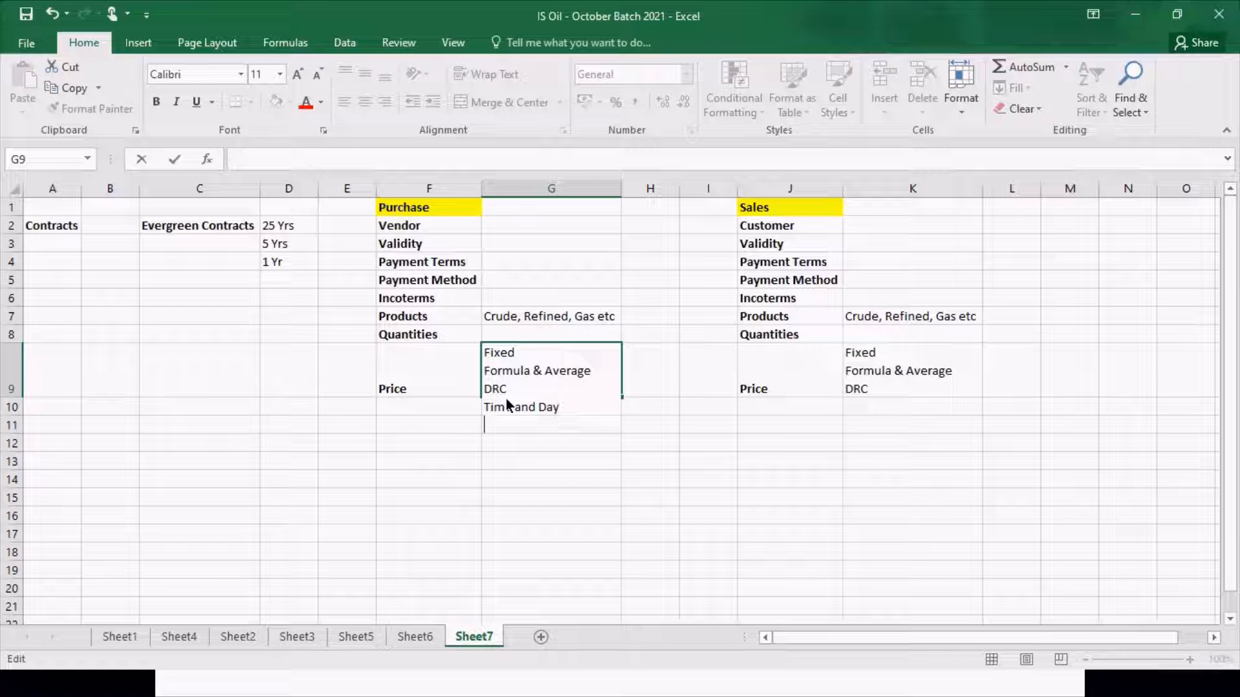
{"action": "type", "text": "Time and Date"}
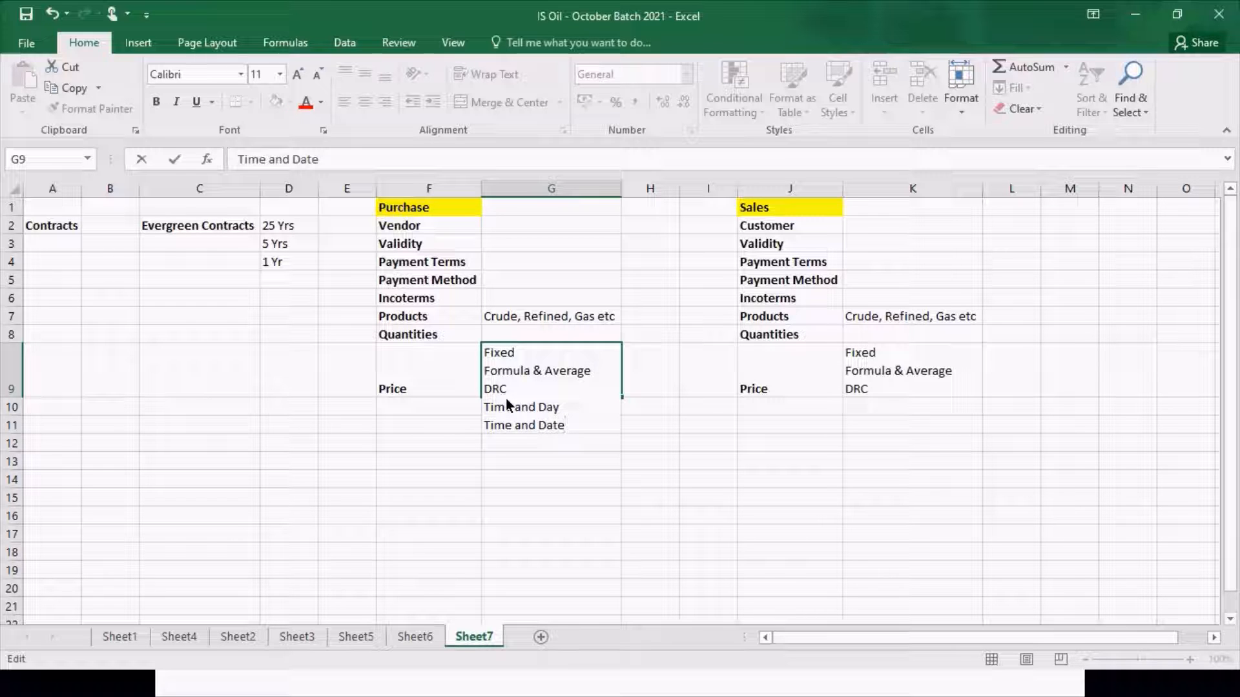
{"action": "key", "text": "alt+Return"}
{"action": "type", "text": "Gross and Net"}
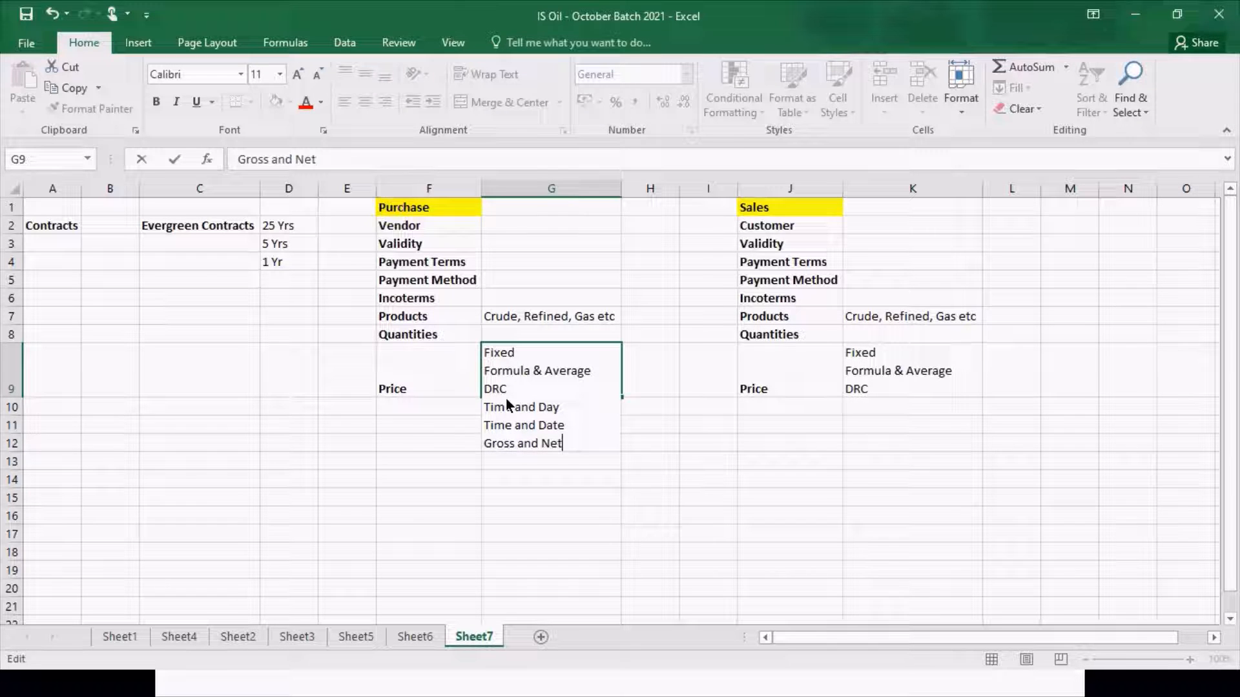
{"action": "key", "text": "Return"}
{"action": "key", "text": "Up"}
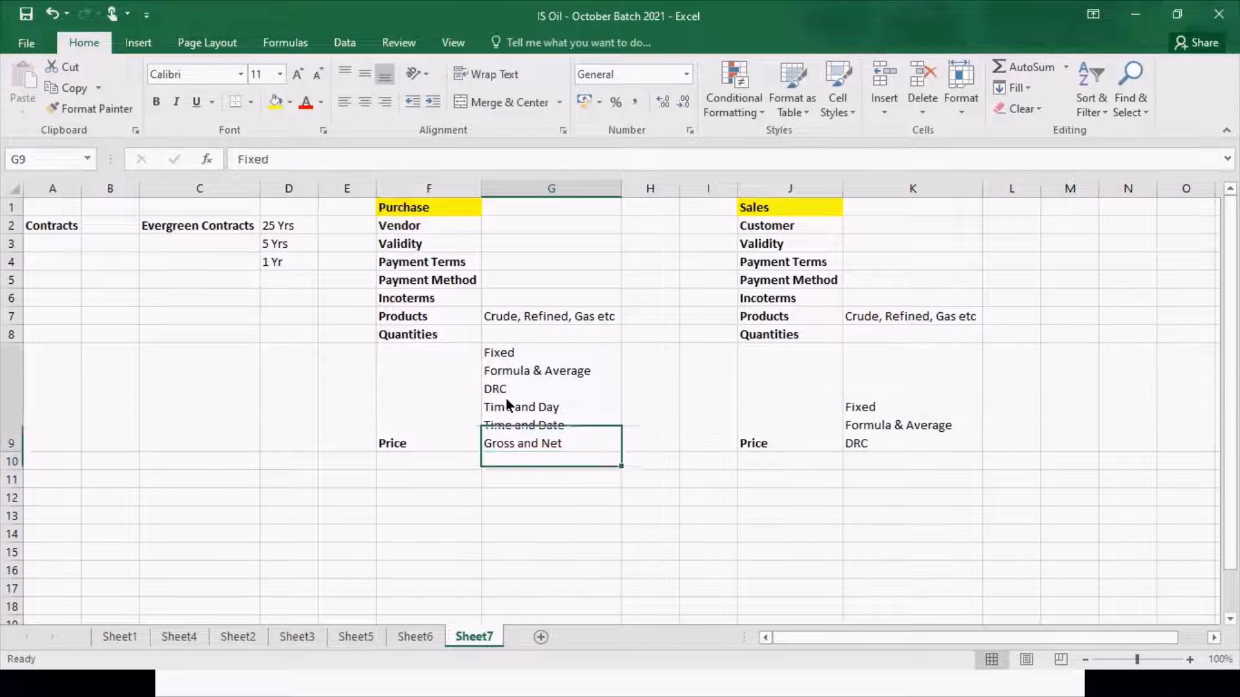
- Copy the extended price list from cell G9 over the Sales price list in cell K9
{"action": "key", "text": "ctrl+c"}
{"action": "key", "text": "Right"}
{"action": "key", "text": "Right"}
{"action": "key", "text": "Right"}
{"action": "key", "text": "Right"}
{"action": "key", "text": "ctrl+v"}
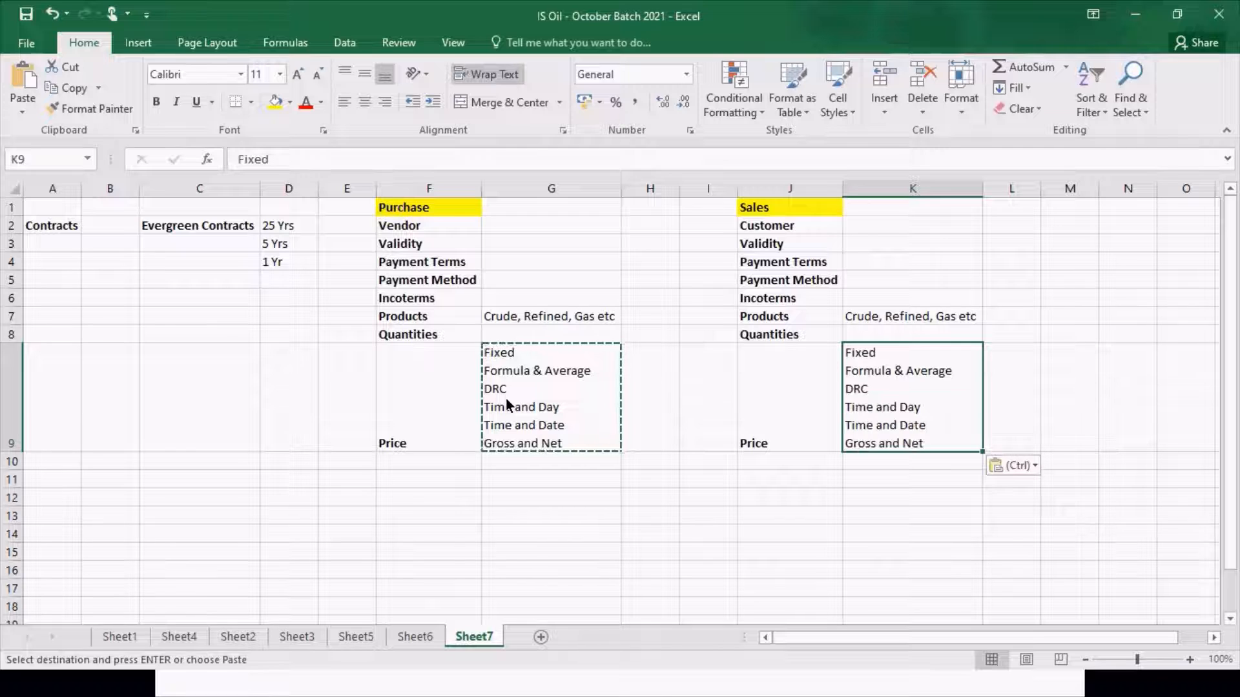
{"action": "key", "text": "Escape"}
- Enter the Purchase incoterms FOB, CFR, CIF, DAP in cell G6
{"action": "key", "text": "Left"}
{"action": "key", "text": "Left"}
{"action": "key", "text": "Left"}
{"action": "key", "text": "Left"}
{"action": "key", "text": "Left"}
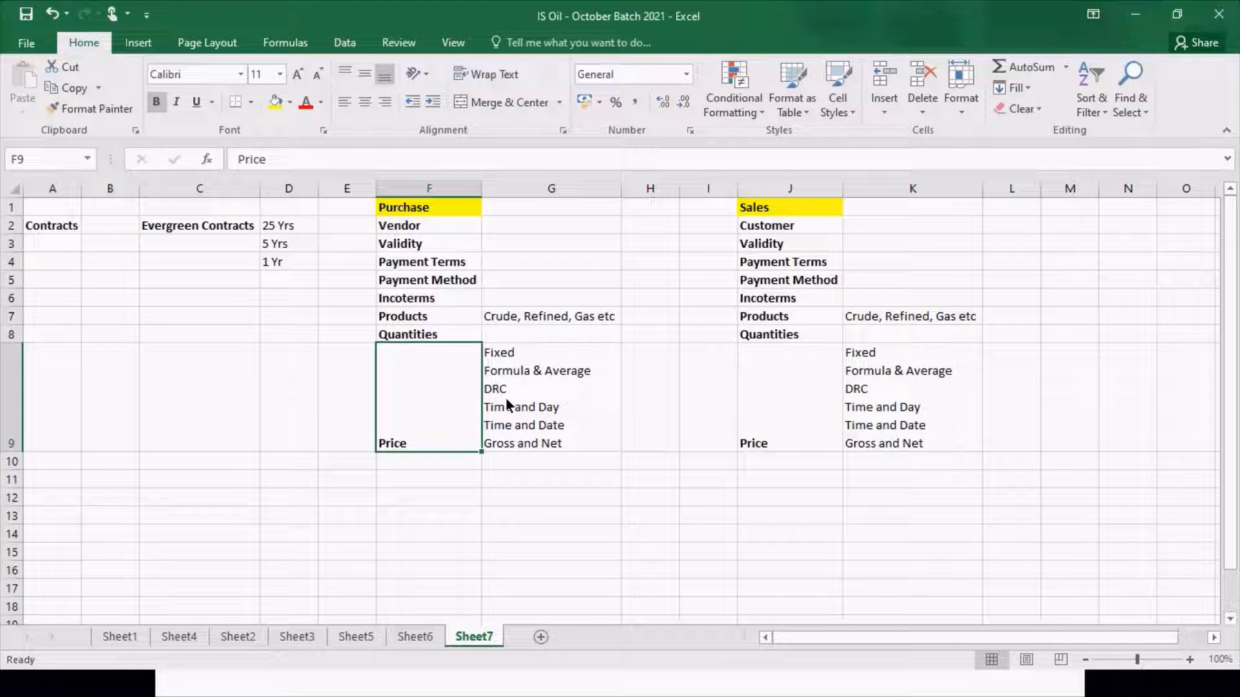
{"action": "key", "text": "Up"}
{"action": "key", "text": "Up"}
{"action": "key", "text": "Up"}
{"action": "key", "text": "Right"}
{"action": "type", "text": "FO"}
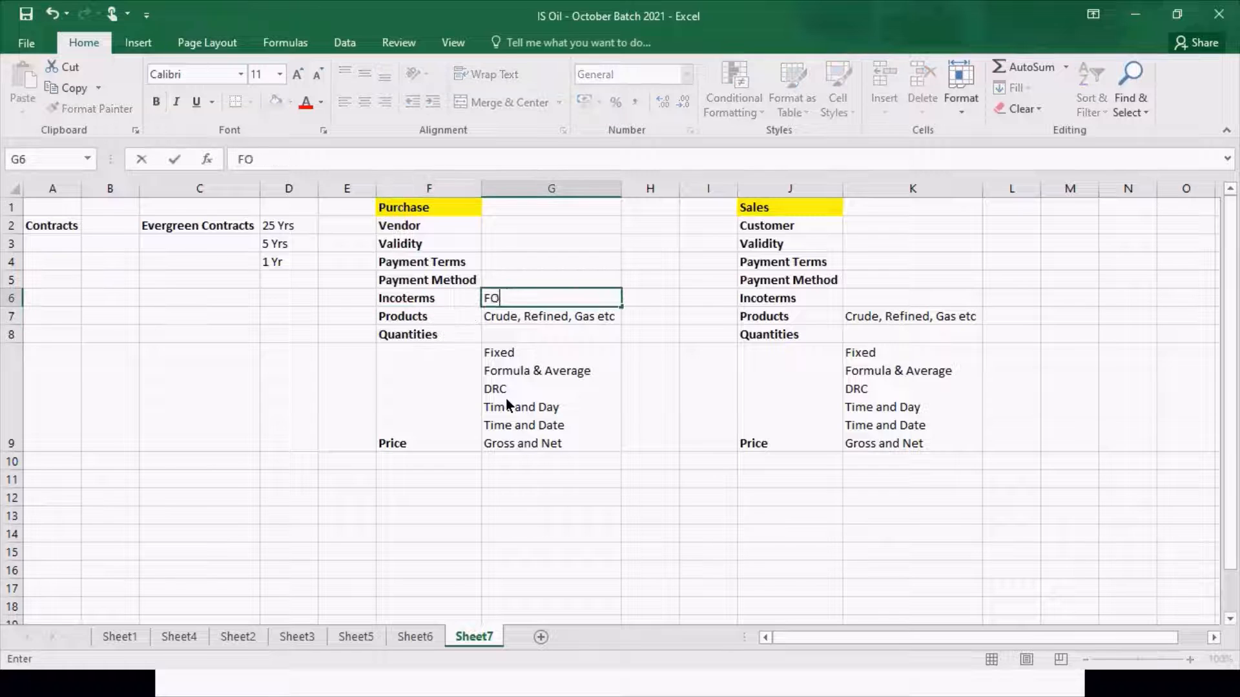
{"action": "type", "text": "B, CFR, CIF"}
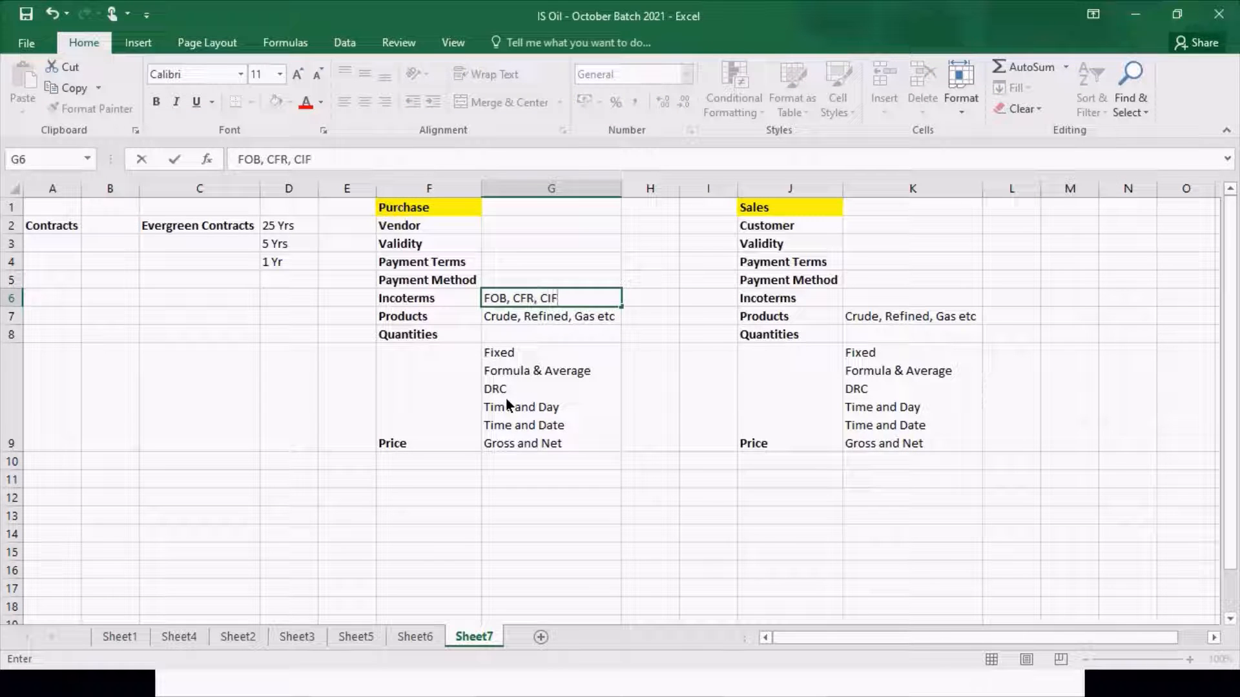
{"action": "type", "text": ", DAP"}
{"action": "key", "text": "Return"}
{"action": "key", "text": "Up"}
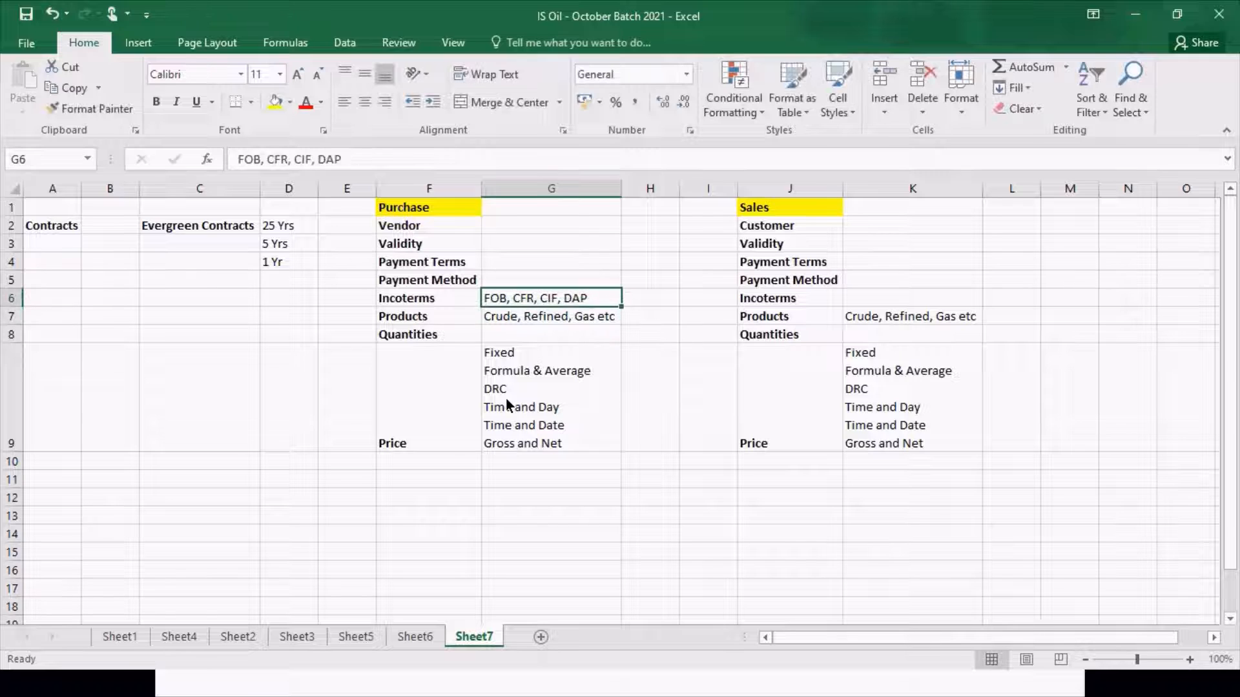
- Copy the list of incoterms from cell G6 into cell K6 of the Sales section
{"action": "key", "text": "ctrl+c"}
{"action": "key", "text": "Right"}
{"action": "key", "text": "Right"}
{"action": "key", "text": "Right"}
{"action": "key", "text": "Right"}
{"action": "key", "text": "ctrl+v"}
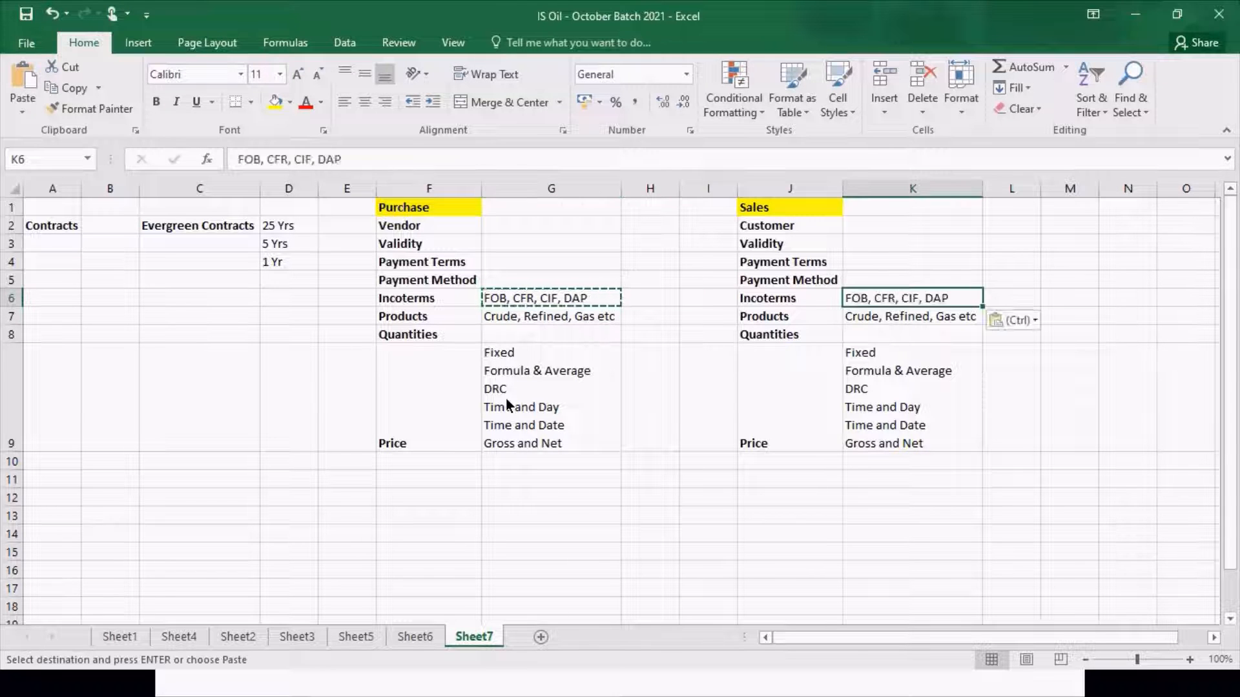
- Enter the Sales payment method "Telegraphic Transfer, LC, Cash Payment, etc" in cell K5
{"action": "key", "text": "Up"}
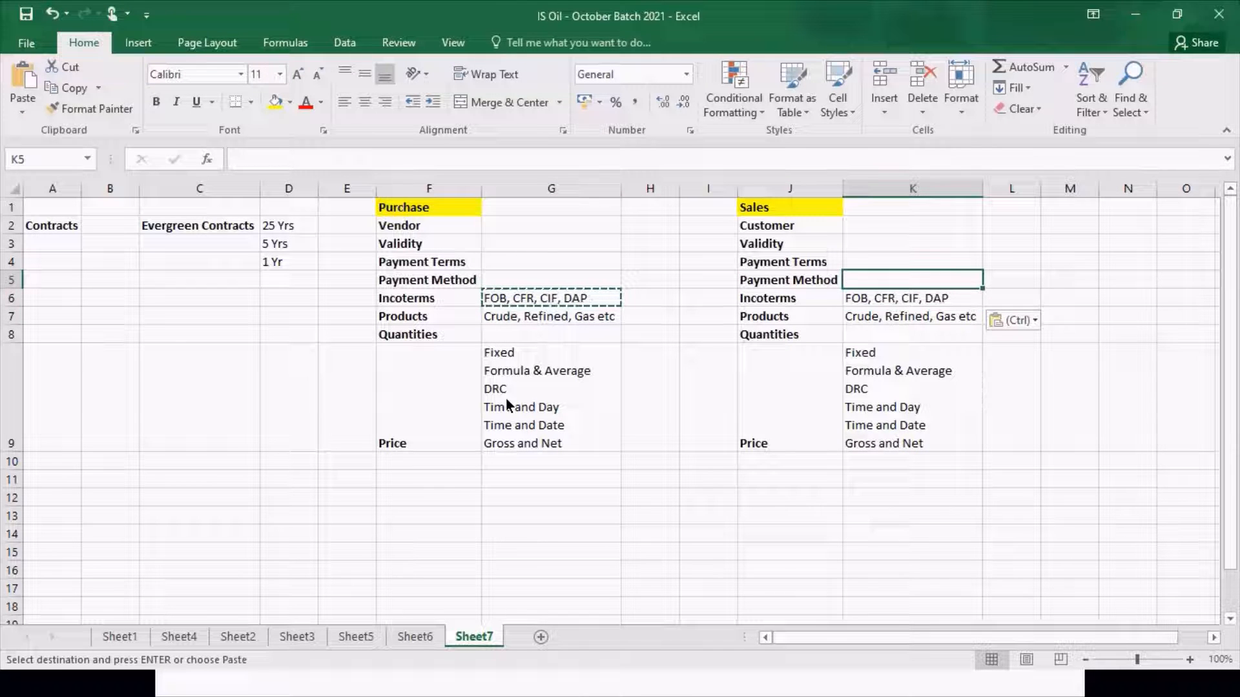
{"action": "type", "text": "Telegra"}
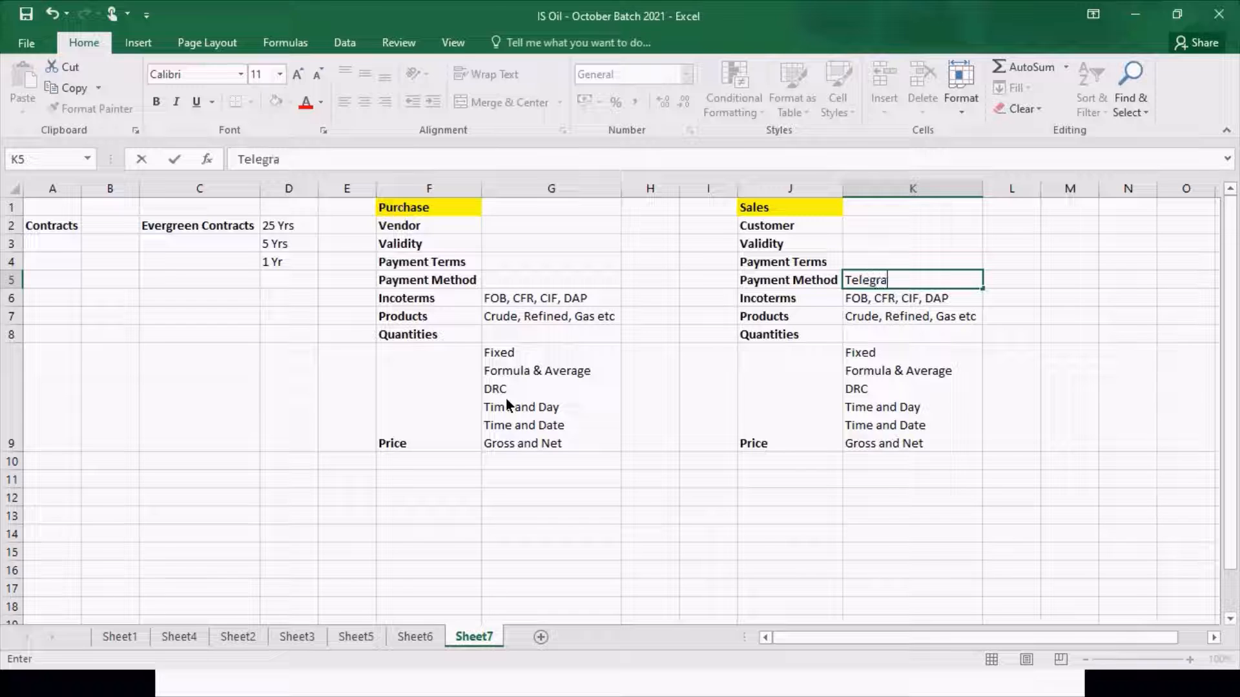
{"action": "type", "text": "phic Transfer"}
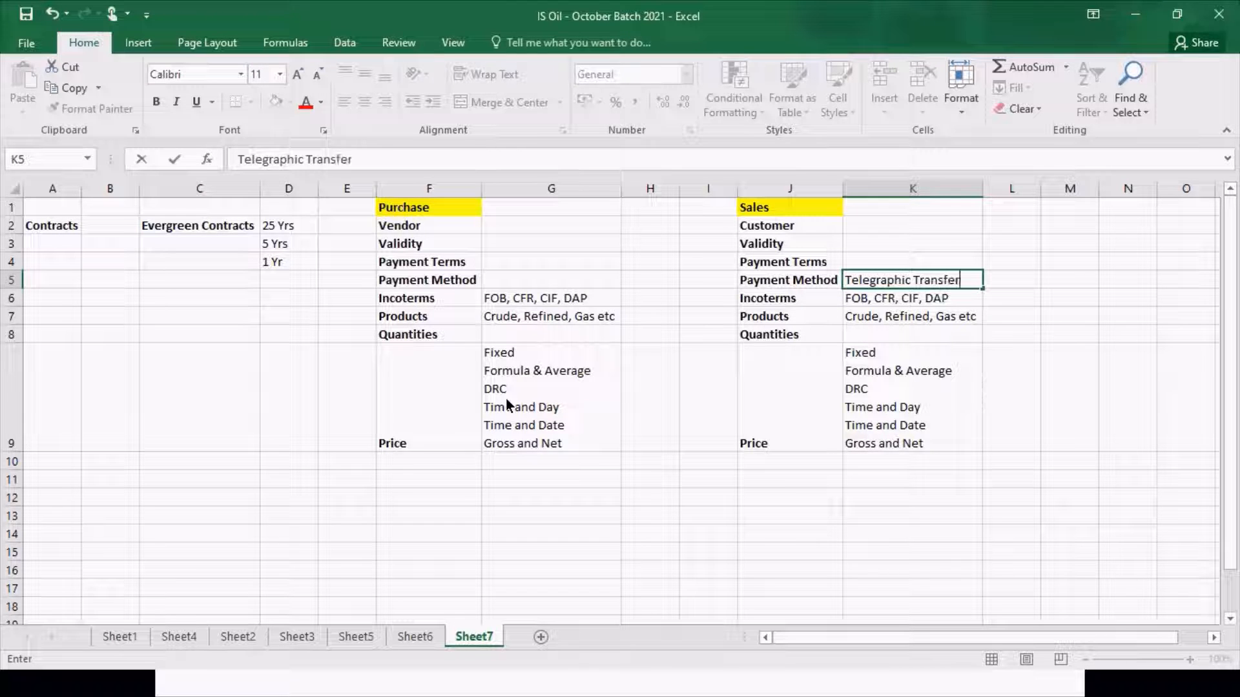
{"action": "type", "text": ", LC, Cash P"}
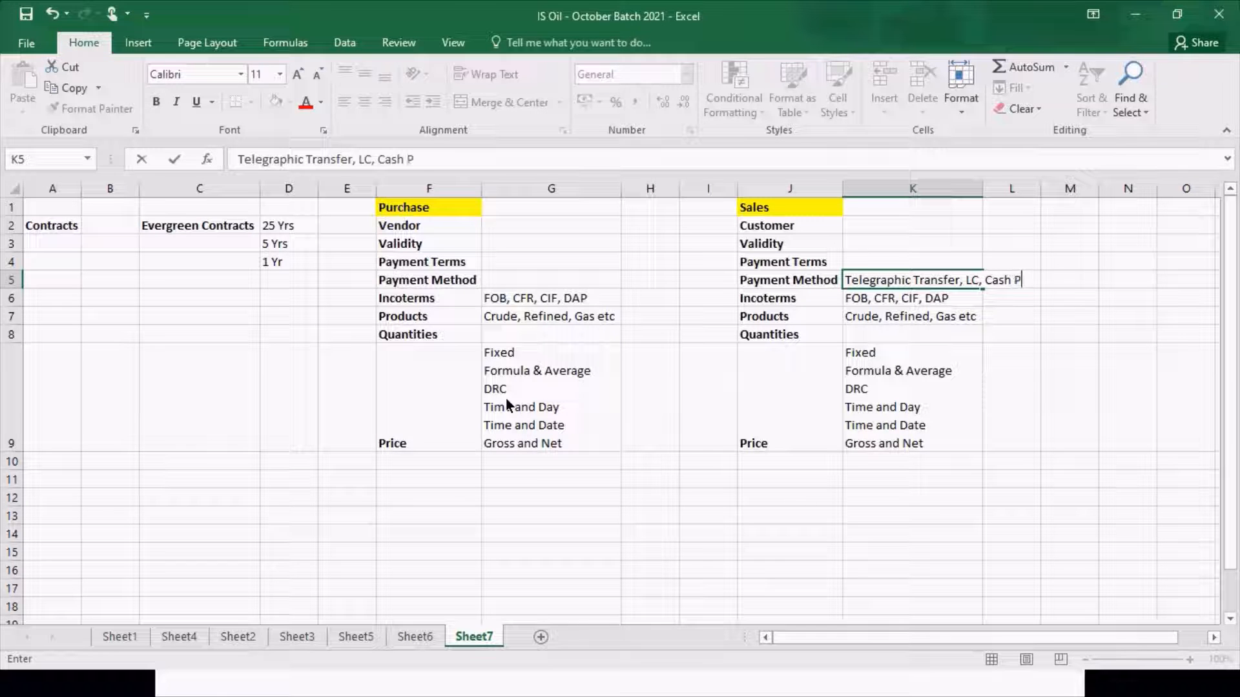
{"action": "type", "text": "ayment"}
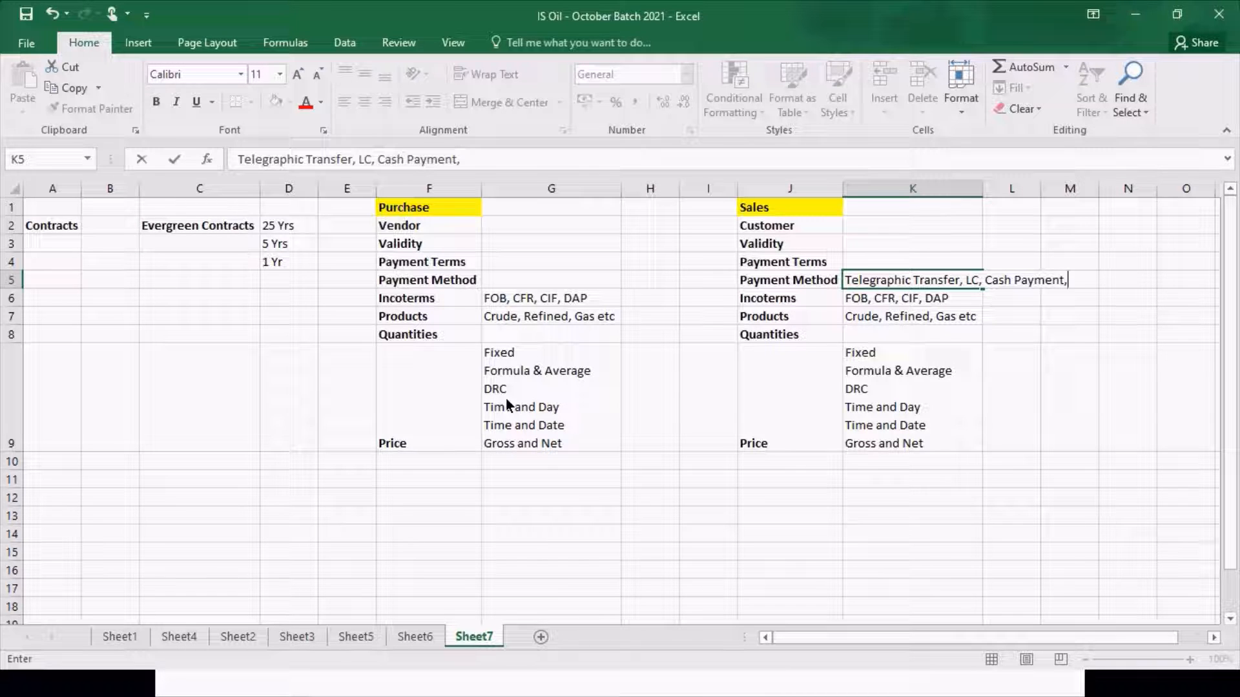
{"action": "type", "text": ", etc"}
{"action": "key", "text": "Return"}
- Copy the payment methods from cell K5 into cell G5 of the Purchase section
{"action": "key", "text": "Up"}
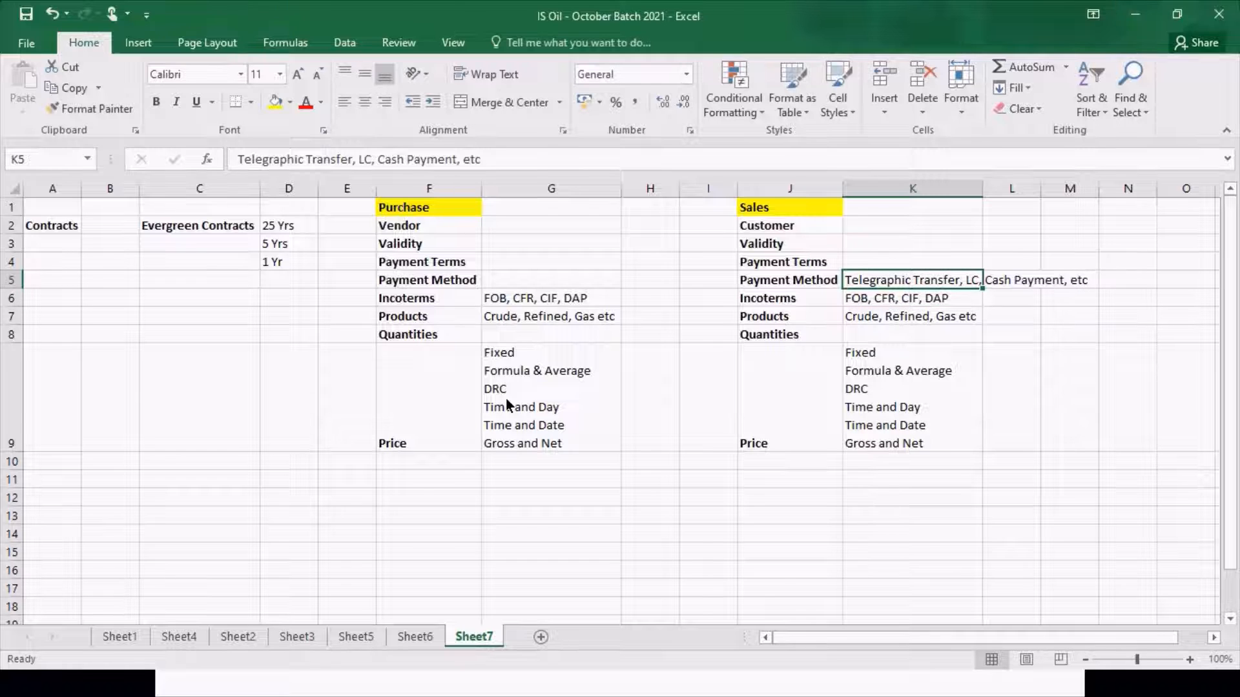
{"action": "key", "text": "ctrl+c"}
{"action": "key", "text": "Left"}
{"action": "key", "text": "Left"}
{"action": "key", "text": "Left"}
{"action": "key", "text": "Left"}
{"action": "key", "text": "ctrl+v"}
- Enter the Purchase payment terms "within 10 days, 15 days, 30 days etc" in cell G4
{"action": "key", "text": "Up"}
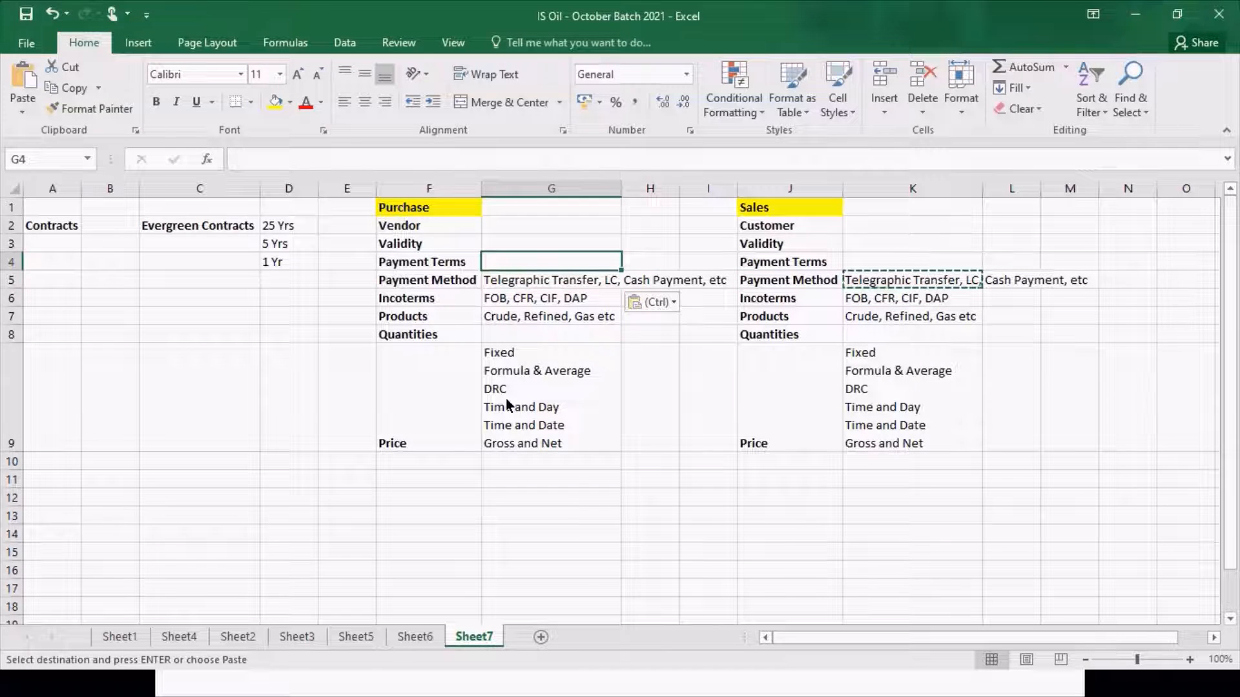
{"action": "type", "text": "with"}
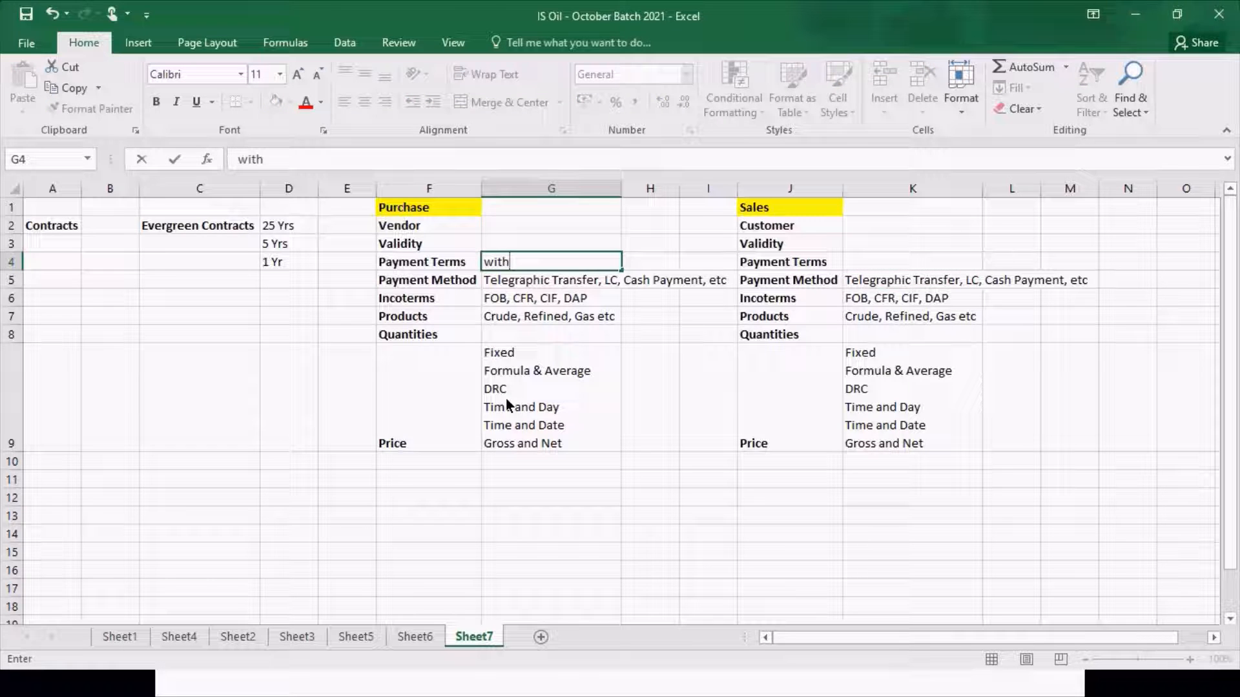
{"action": "type", "text": "in 10 days"}
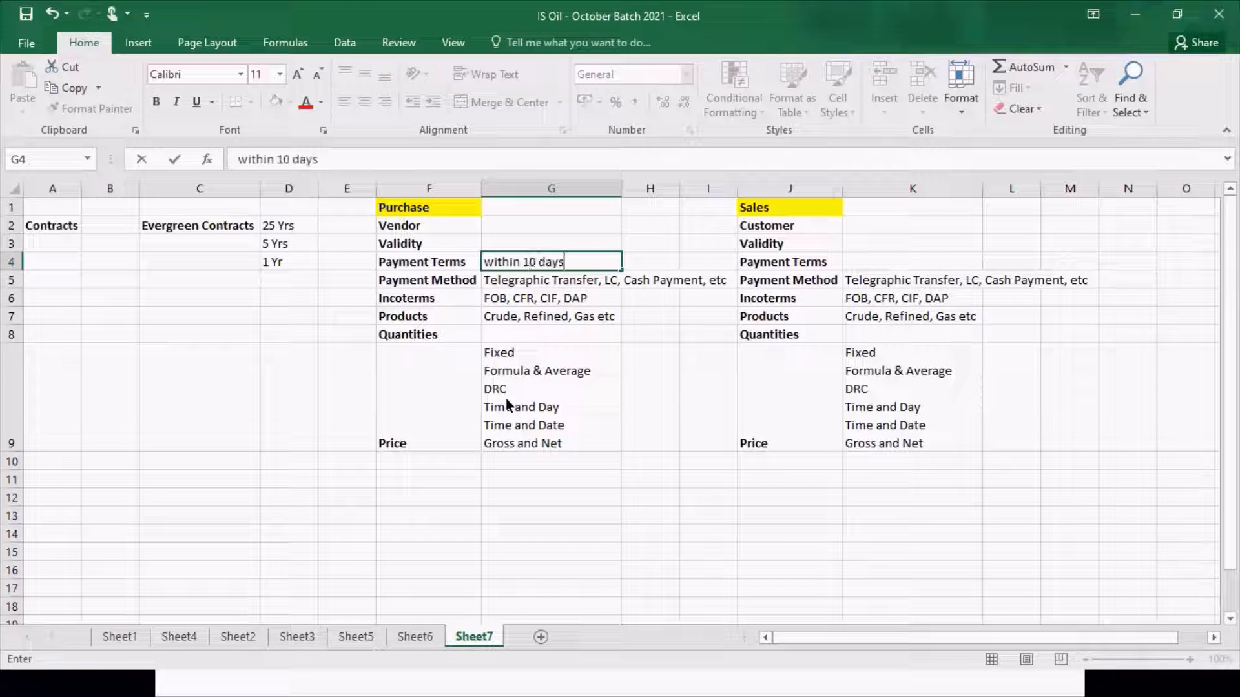
{"action": "type", "text": ", 15 day"}
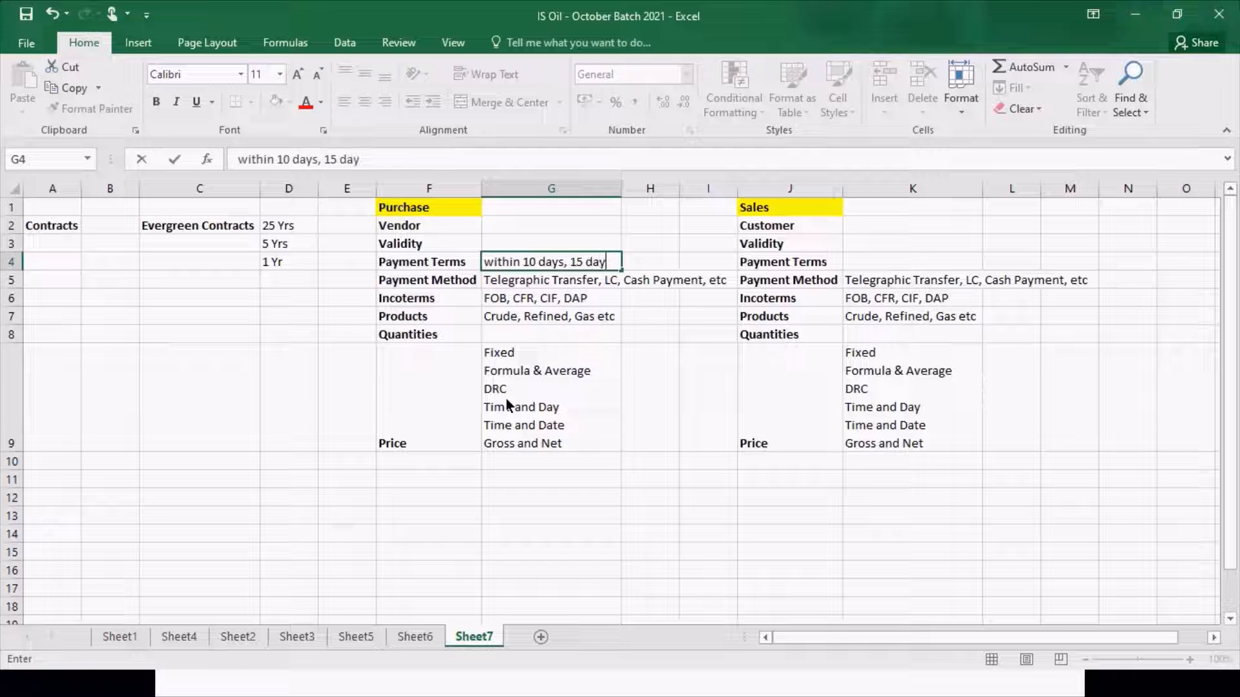
{"action": "type", "text": "s, 30"}
{"action": "type", "text": " day"}
{"action": "key", "text": "BackSpace"}
{"action": "key", "text": "BackSpace"}
{"action": "key", "text": "BackSpace"}
{"action": "key", "text": "BackSpace"}
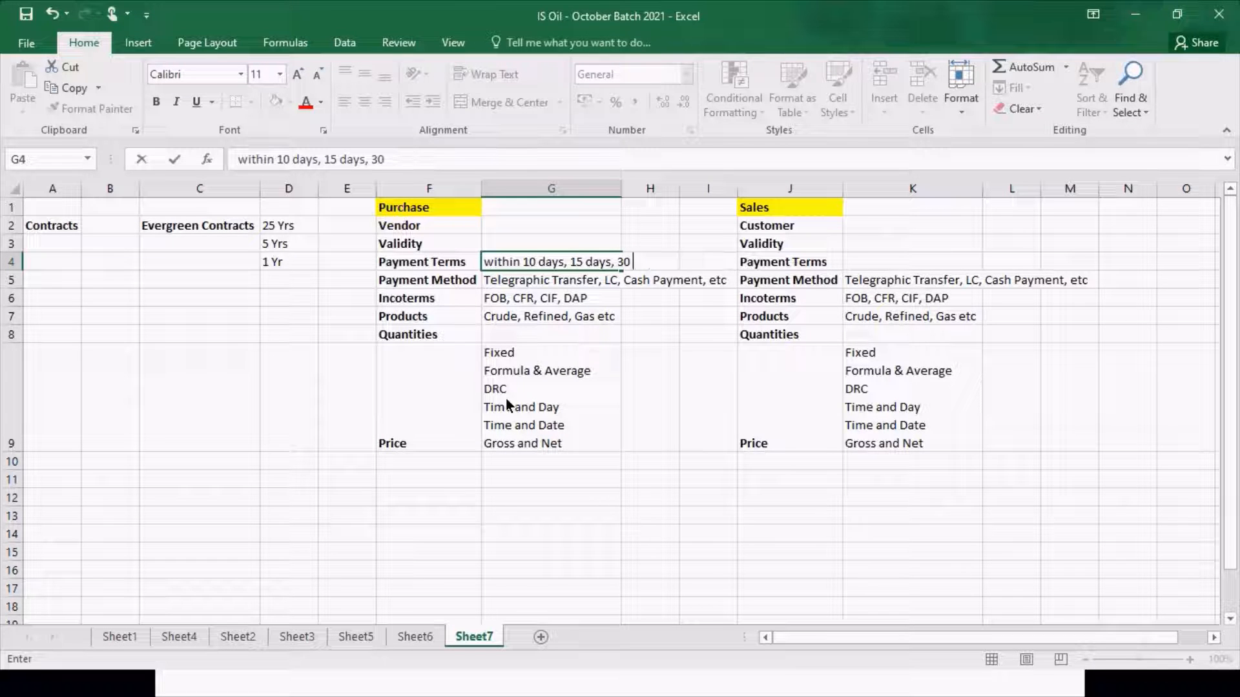
{"action": "type", "text": "days etc"}
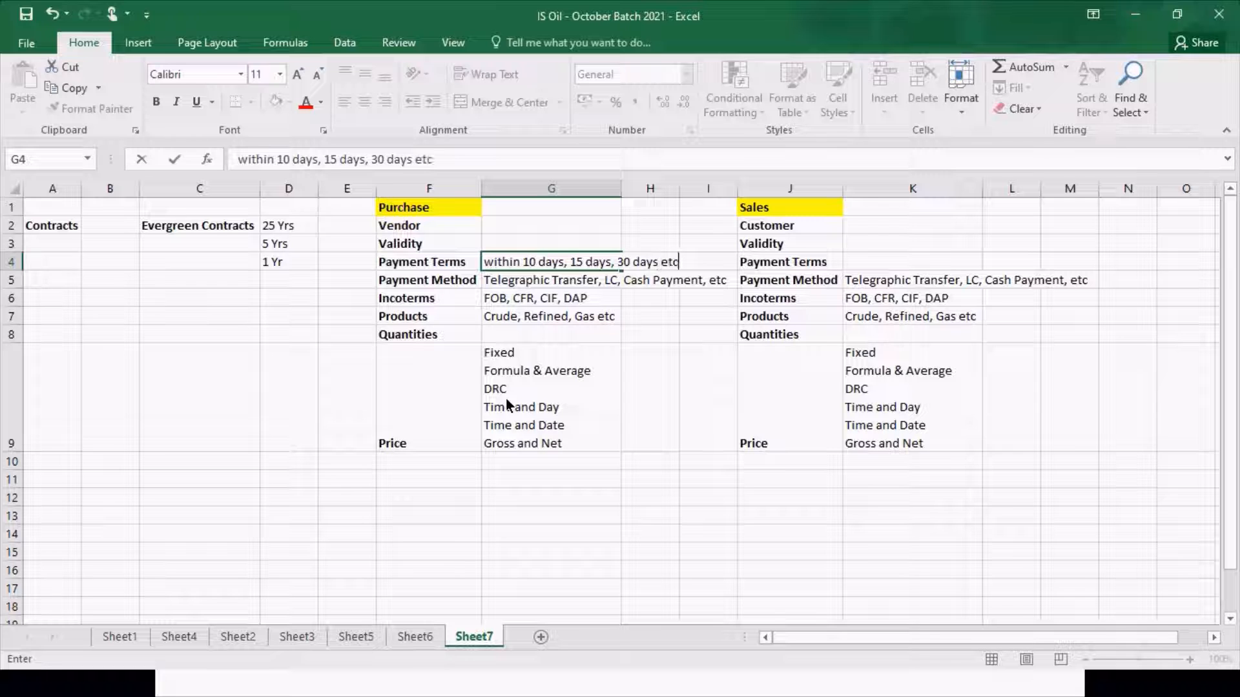
{"action": "key", "text": "Return"}
- Copy the payment terms from cell G4 into cell K4 of the Sales section
{"action": "key", "text": "Up"}
{"action": "key", "text": "Right"}
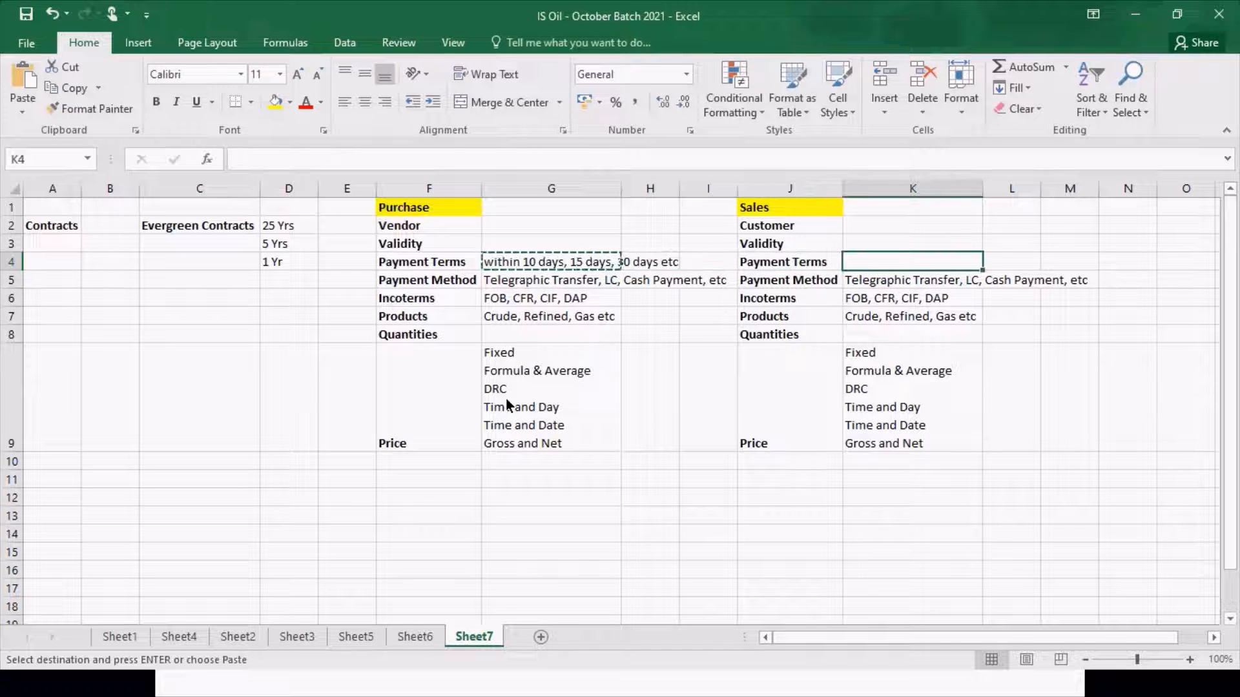
{"action": "key", "text": "ctrl+v"}
- Enter the Purchase validity "1 Yr, 3 Yrs, 5 yrs etc" in cell G3
{"action": "key", "text": "Left"}
{"action": "key", "text": "Up"}
{"action": "key", "text": "Left"}
{"action": "key", "text": "Left"}
{"action": "key", "text": "Left"}
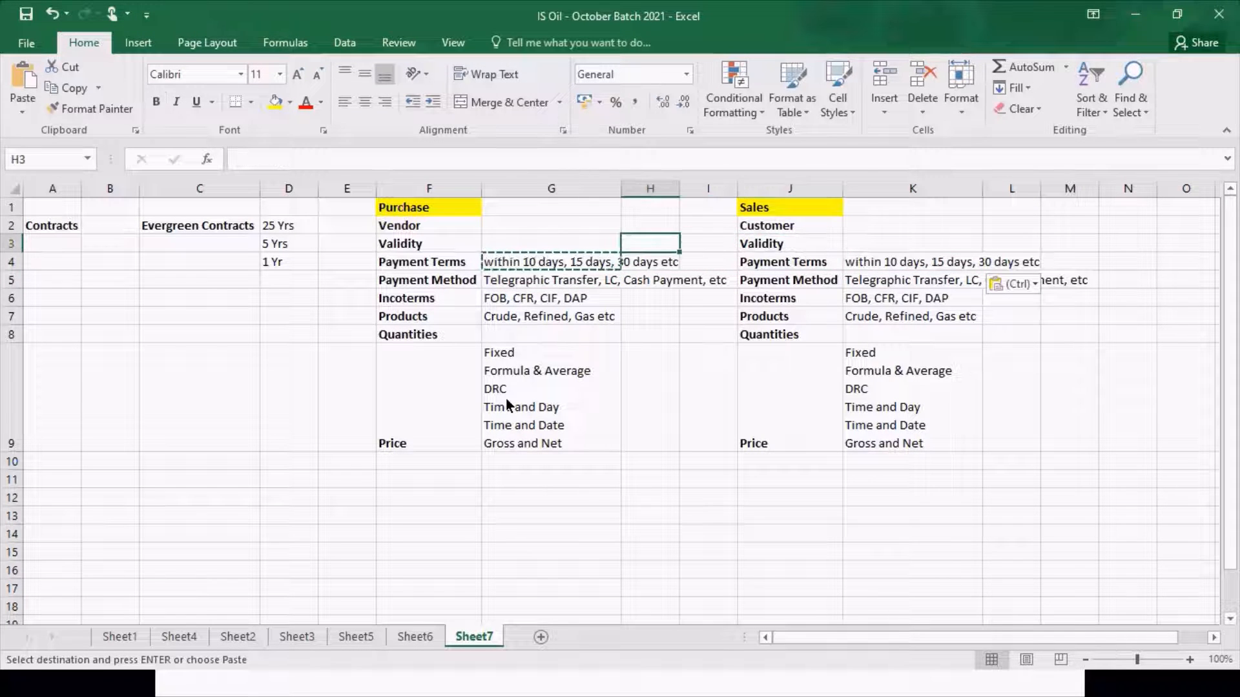
{"action": "key", "text": "Escape"}
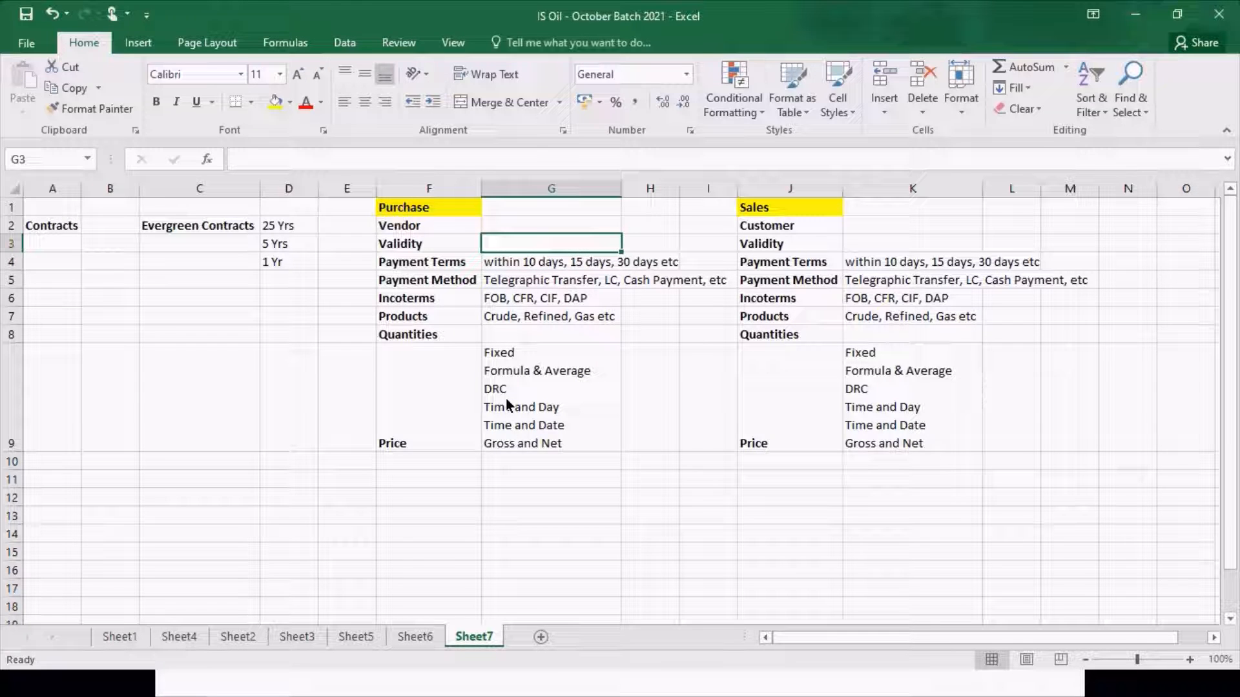
{"action": "type", "text": "3"}
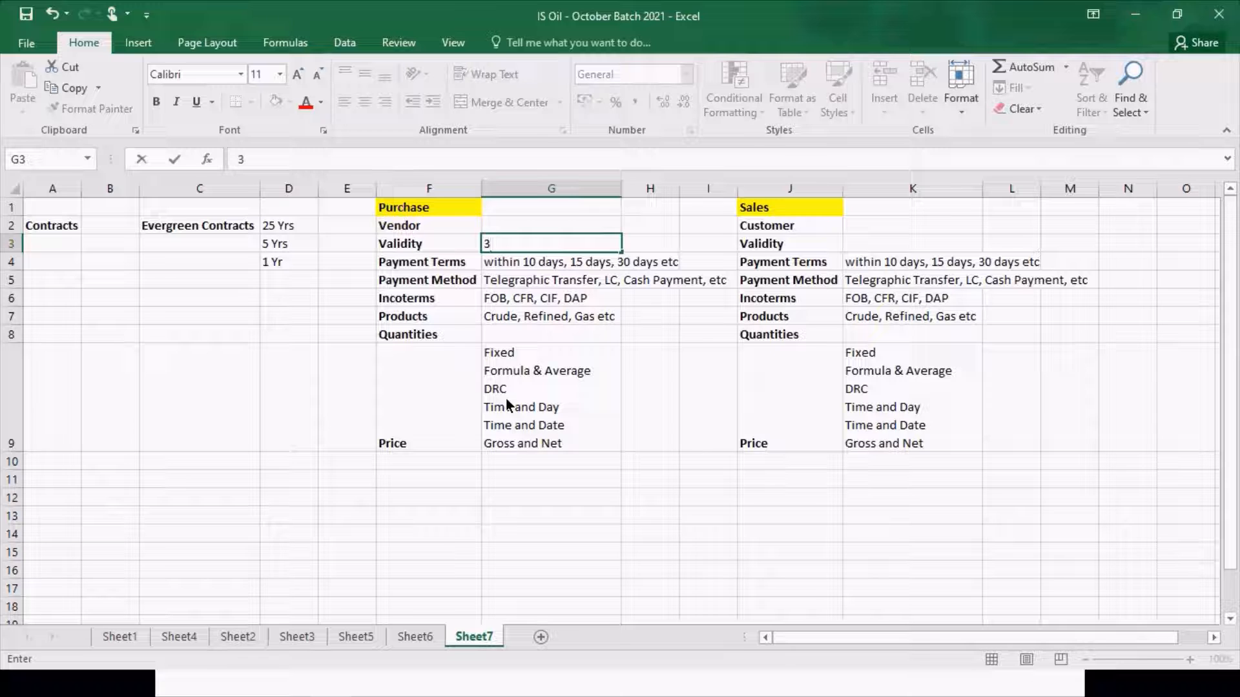
{"action": "key", "text": "BackSpace"}
{"action": "type", "text": "1 Yr, 3 Yrs, 5 yrs"}
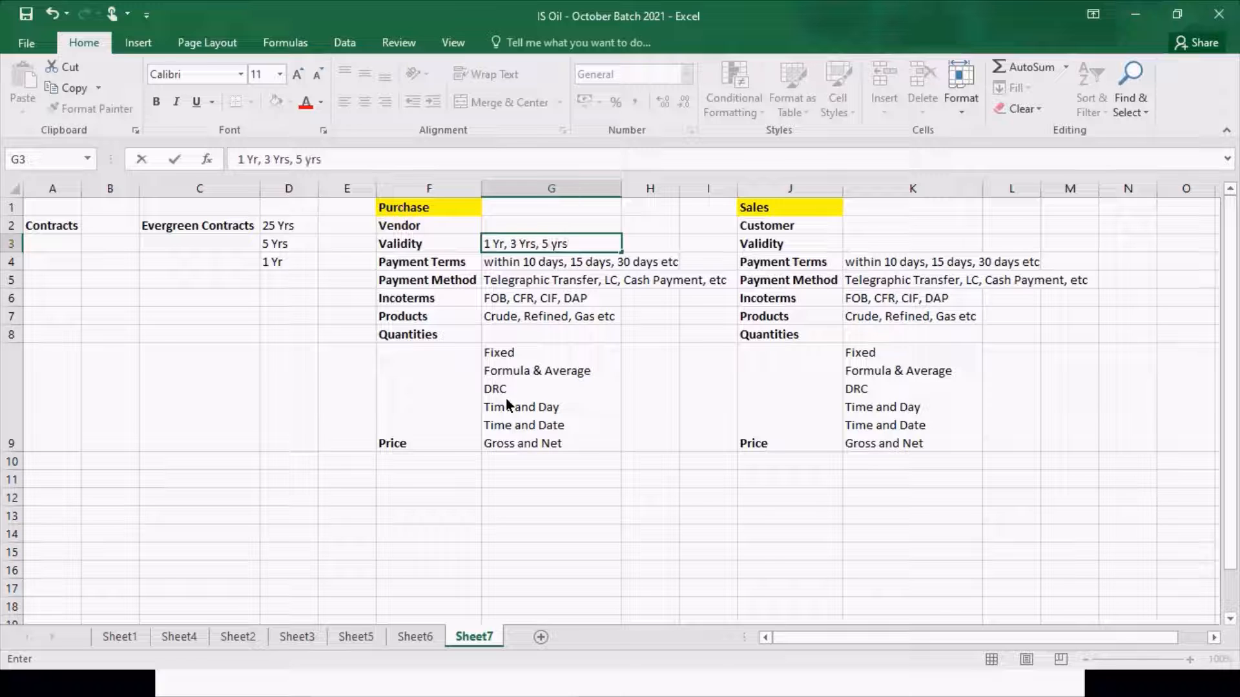
{"action": "key", "text": "Return"}
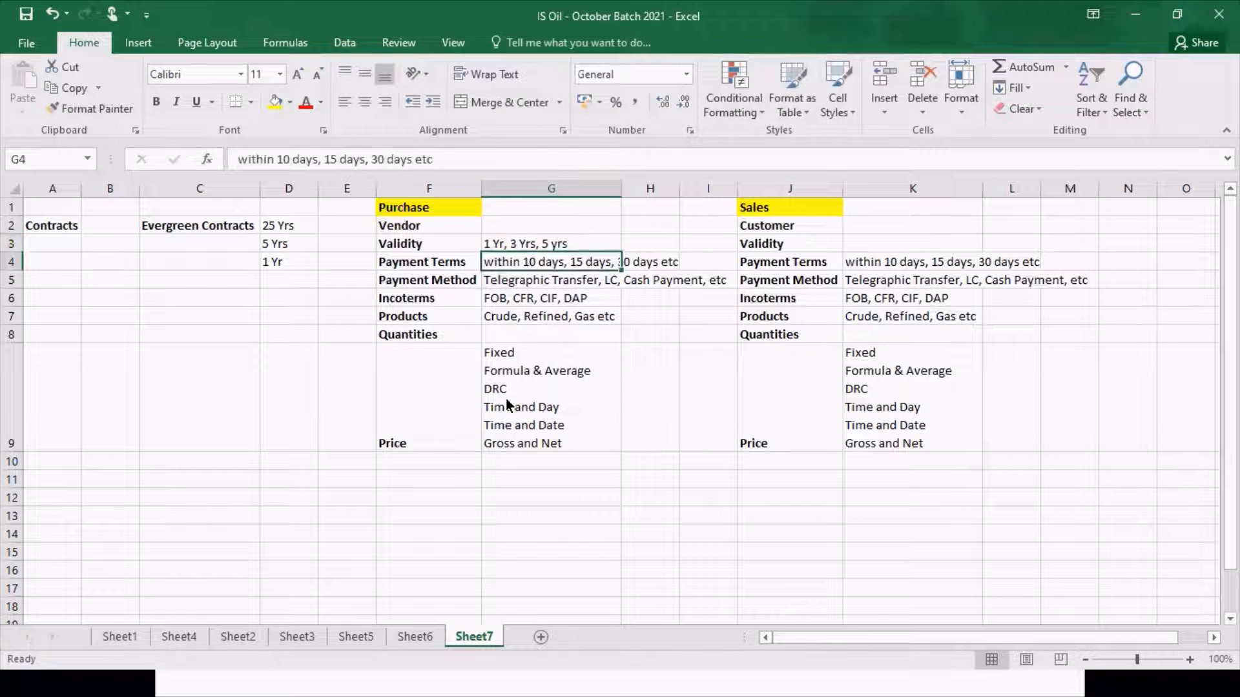
{"action": "key", "text": "Up"}
{"action": "key", "text": "F2"}
{"action": "type", "text": "e"}
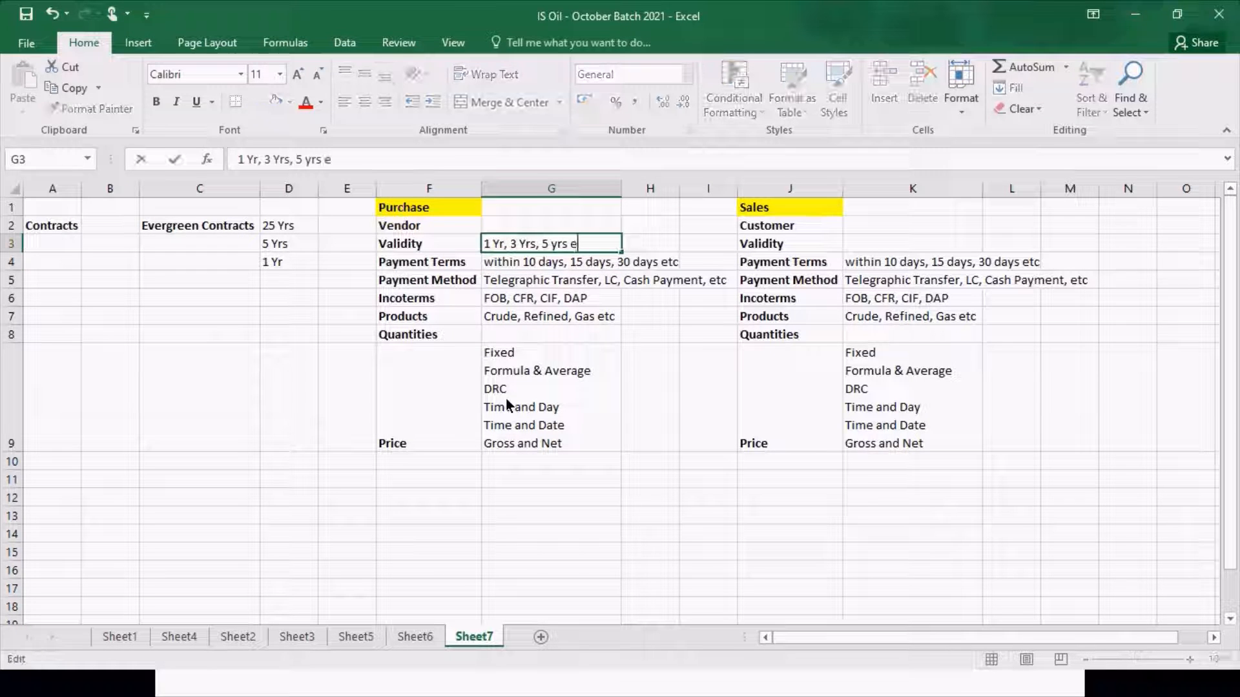
{"action": "type", "text": "tc"}
{"action": "key", "text": "Return"}
- Copy the validity periods from cell G3 into cell K3 of the Sales section
{"action": "key", "text": "Up"}
{"action": "key", "text": "ctrl+c"}
{"action": "key", "text": "Right"}
{"action": "key", "text": "Right"}
{"action": "key", "text": "Right"}
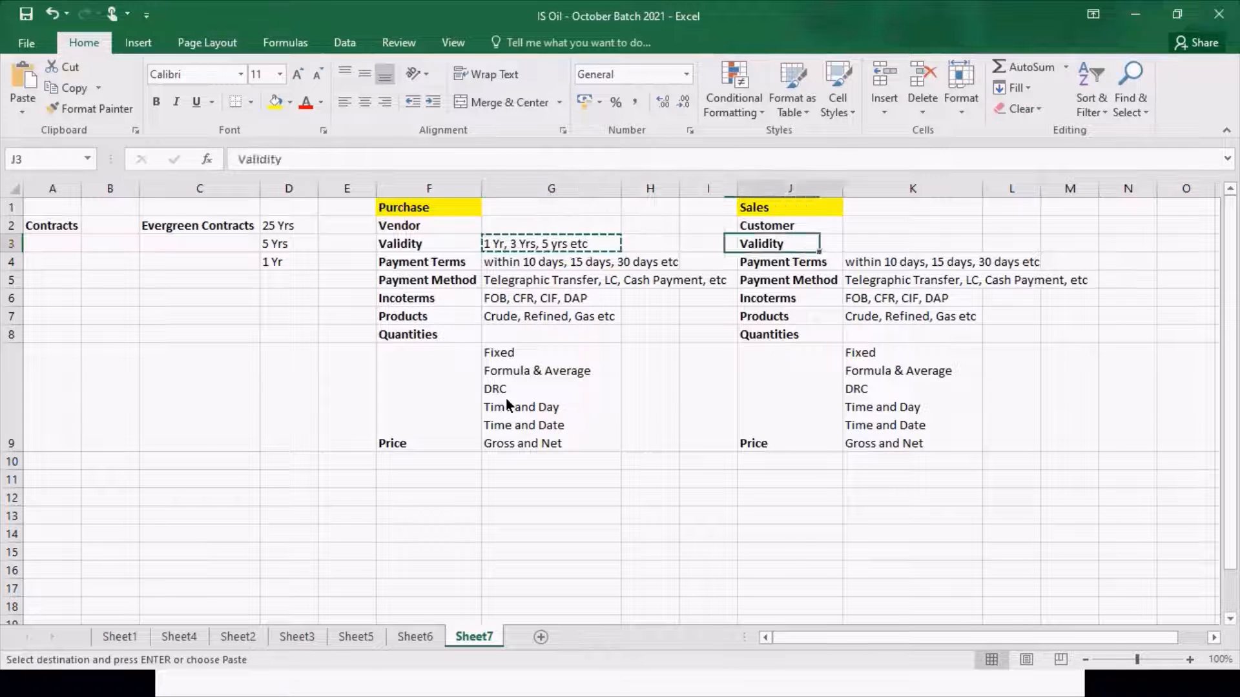
{"action": "key", "text": "Right"}
{"action": "key", "text": "ctrl+v"}
{"action": "key", "text": "Escape"}
- Add the label Tax in cell F10, below Price in the Purchase section
{"action": "key", "text": "Left"}
{"action": "key", "text": "Up"}
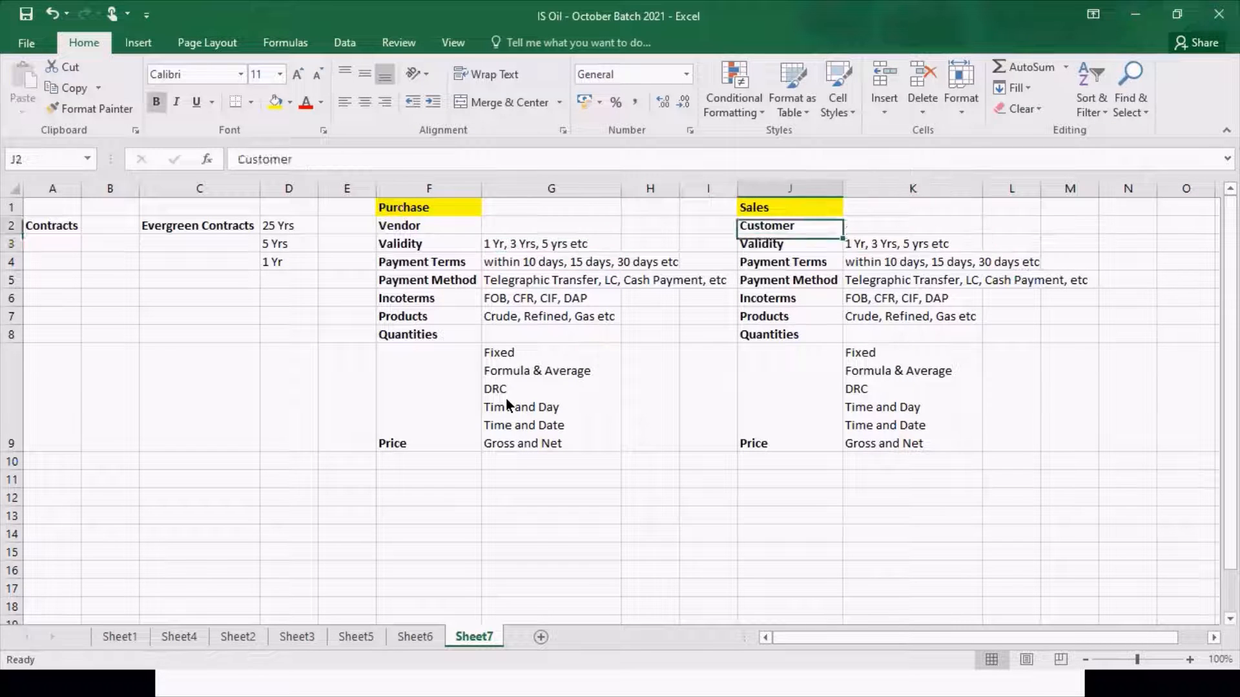
{"action": "key", "text": "Left"}
{"action": "key", "text": "Left"}
{"action": "key", "text": "Left"}
{"action": "key", "text": "Down"}
{"action": "key", "text": "Down"}
{"action": "key", "text": "Down"}
{"action": "key", "text": "Down"}
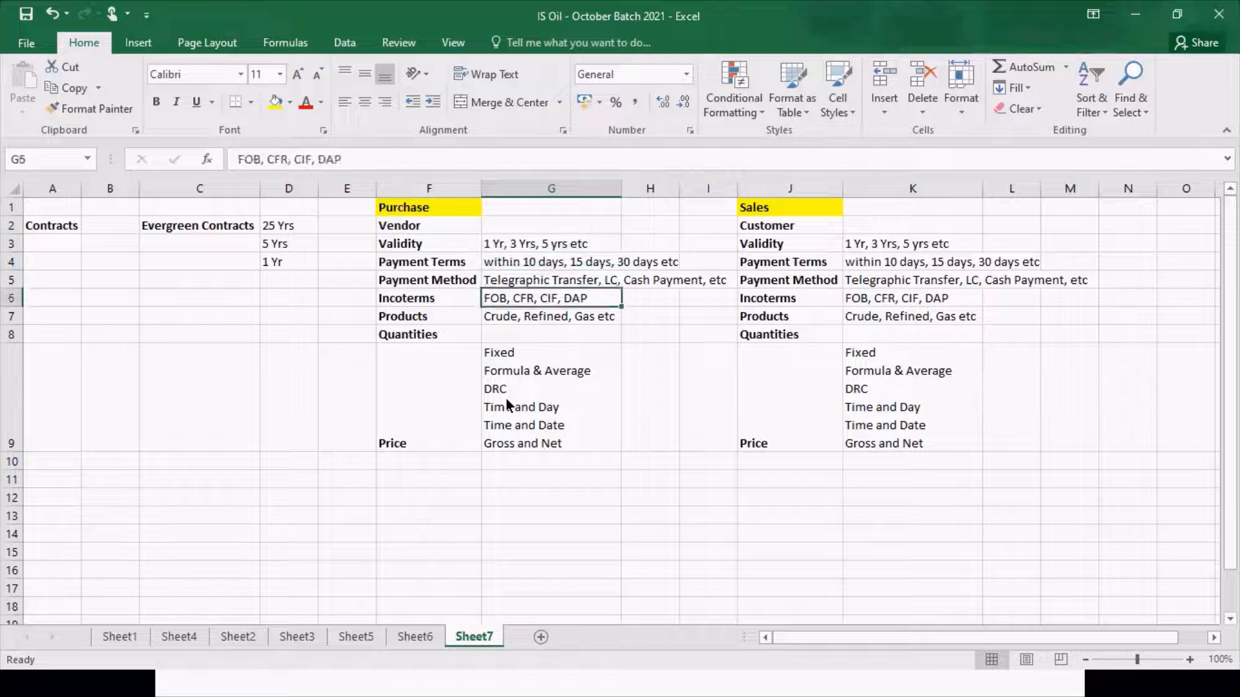
{"action": "key", "text": "Down"}
{"action": "key", "text": "Down"}
{"action": "key", "text": "Down"}
{"action": "key", "text": "Down"}
{"action": "key", "text": "Down"}
{"action": "key", "text": "Up"}
{"action": "key", "text": "Left"}
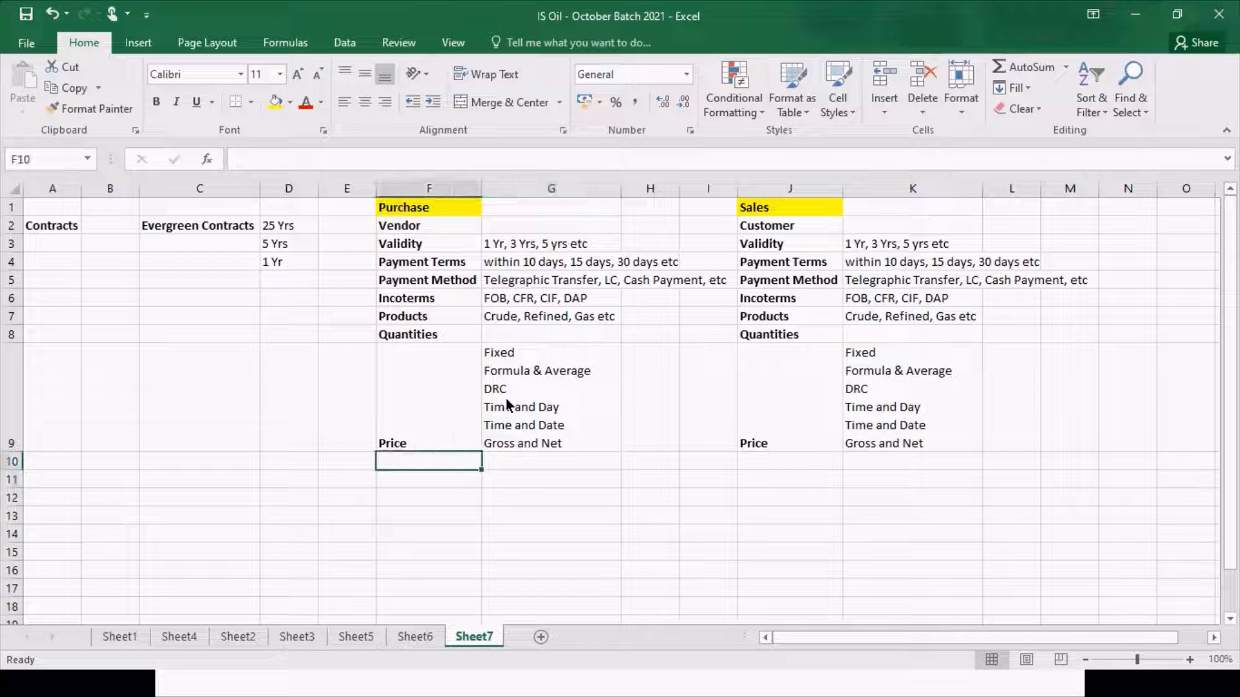
{"action": "type", "text": "Tax"}
{"action": "key", "text": "Return"}
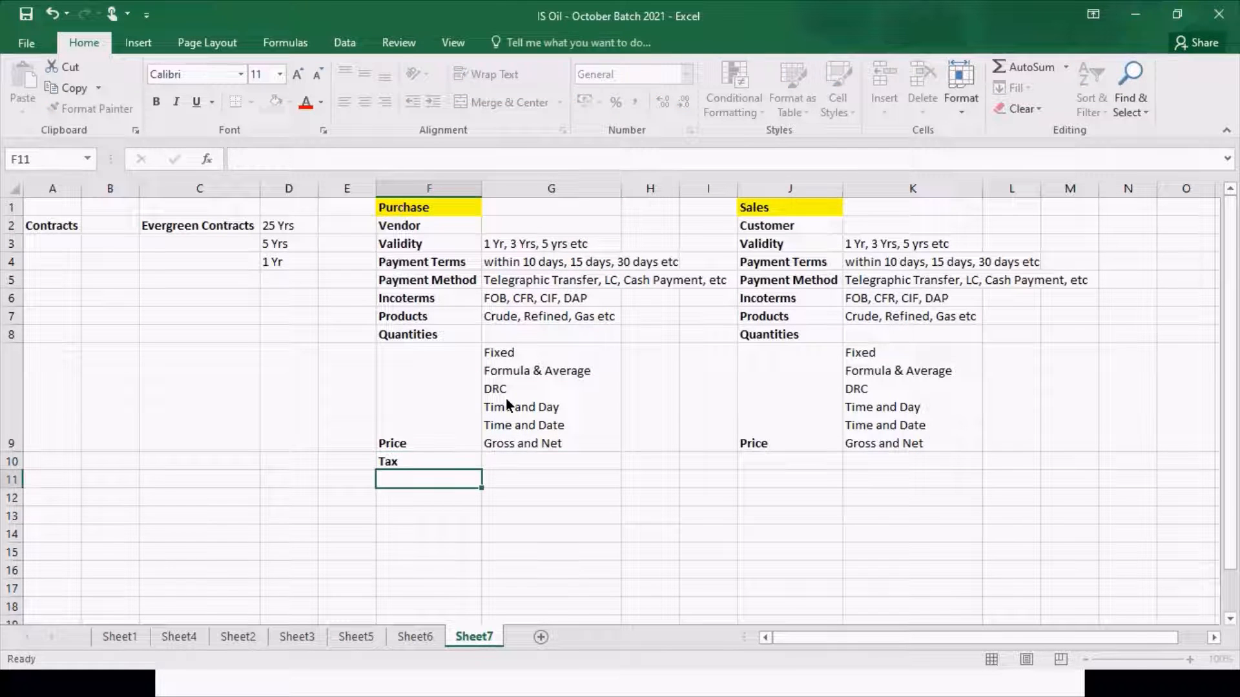
- Enter "Exempted or Taxed" as the Purchase tax value in cell G10
{"action": "key", "text": "Up"}
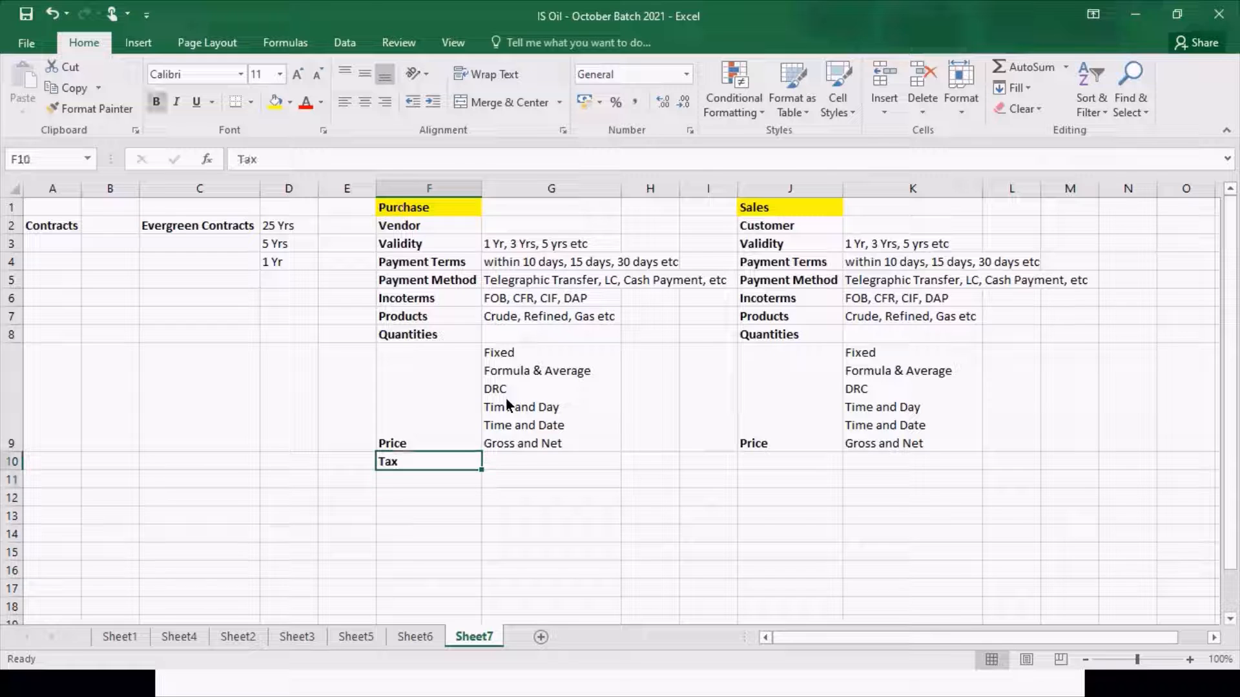
{"action": "key", "text": "ctrl+c"}
{"action": "key", "text": "Escape"}
{"action": "key", "text": "Right"}
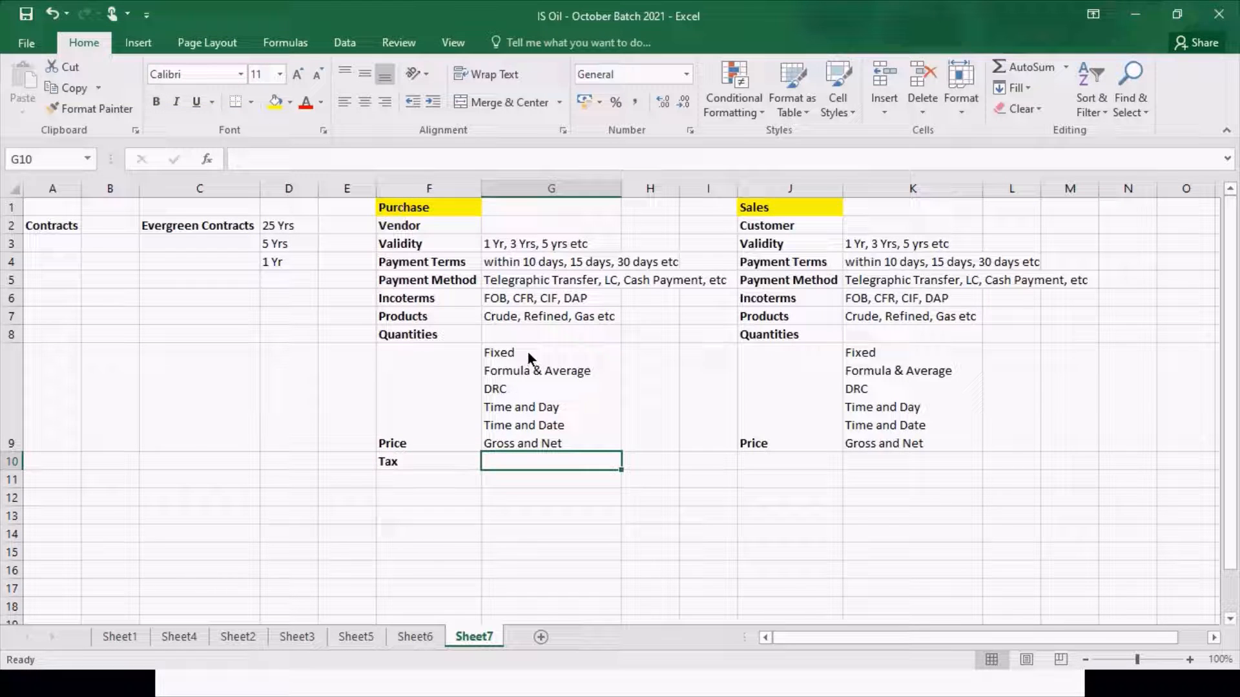
{"action": "left_click", "coordinate": [509, 320]}
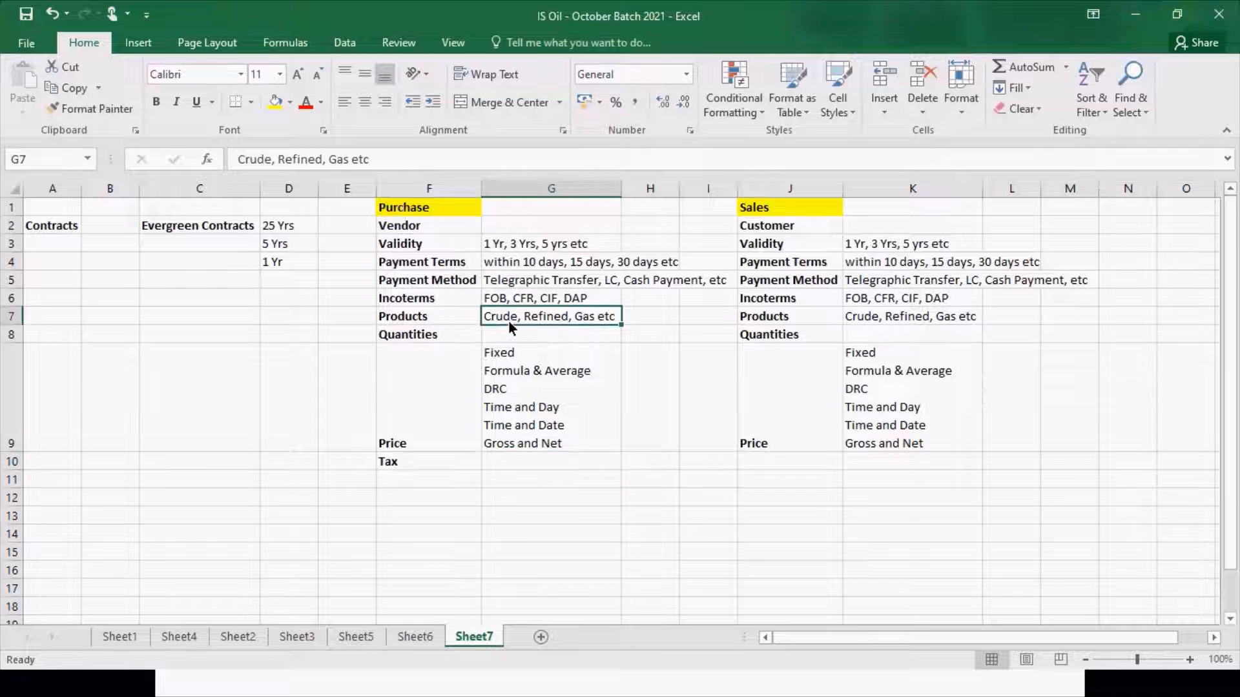
{"action": "left_click", "coordinate": [505, 465]}
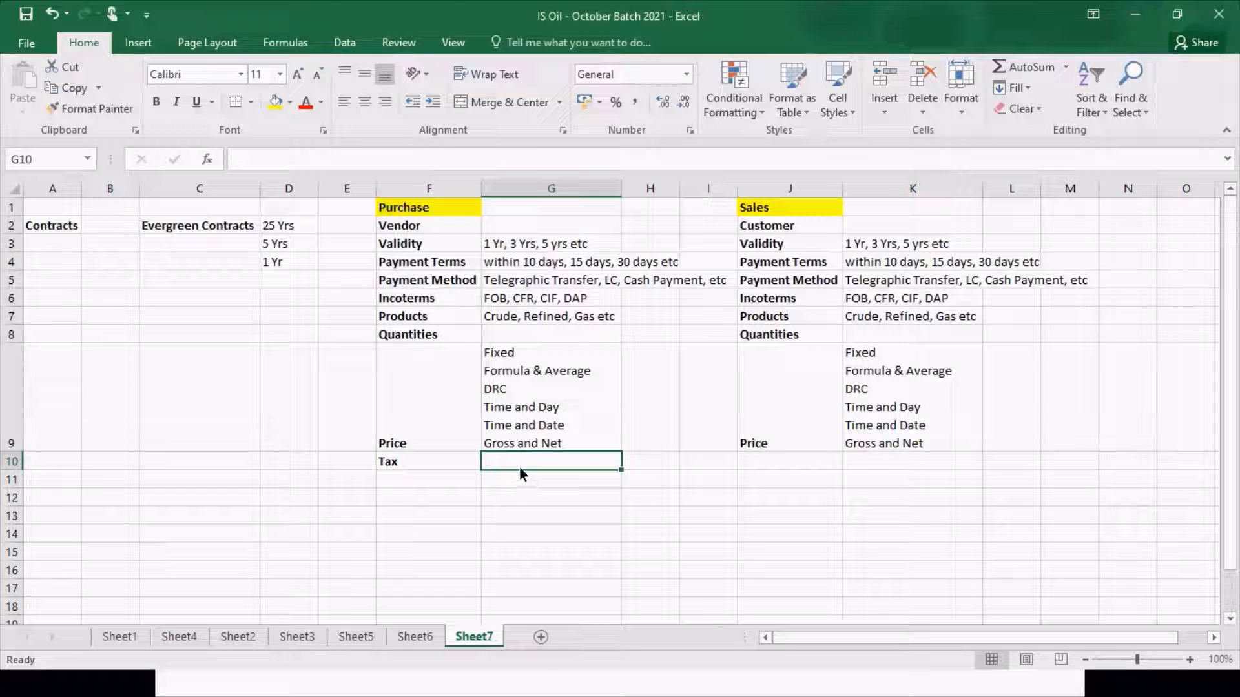
{"action": "type", "text": "%"}
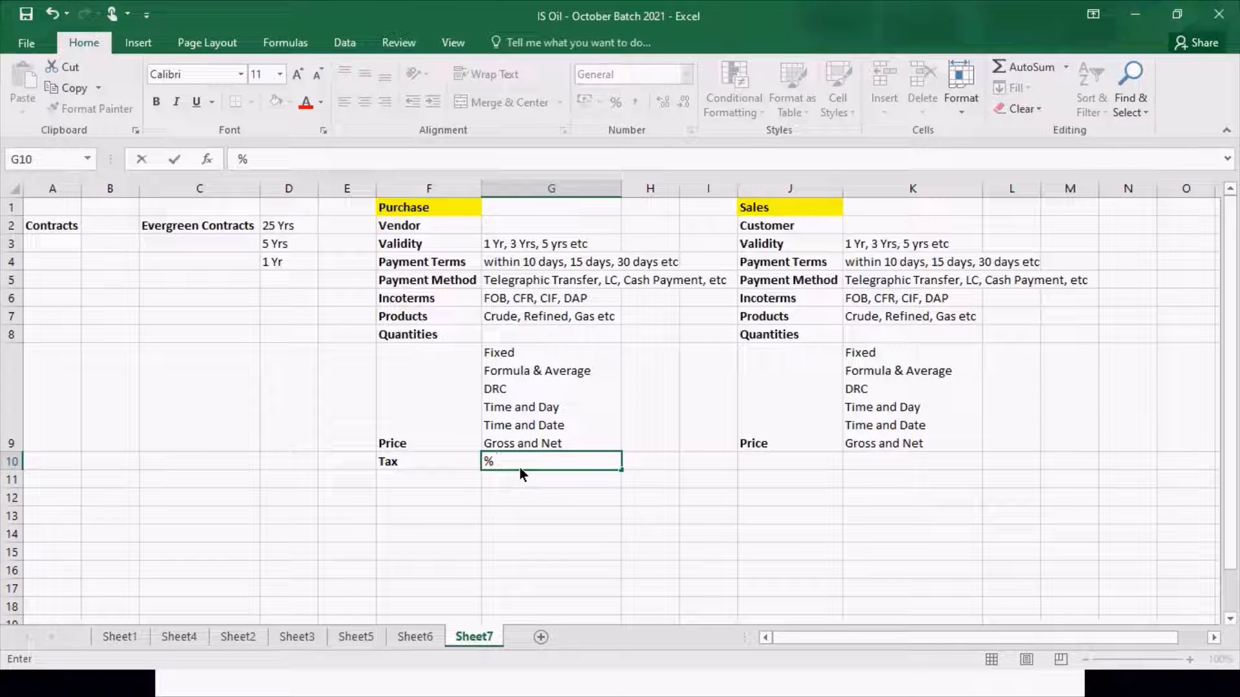
{"action": "key", "text": "BackSpace"}
{"action": "type", "text": "Exempe"}
{"action": "key", "text": "BackSpace"}
{"action": "type", "text": "ted ot "}
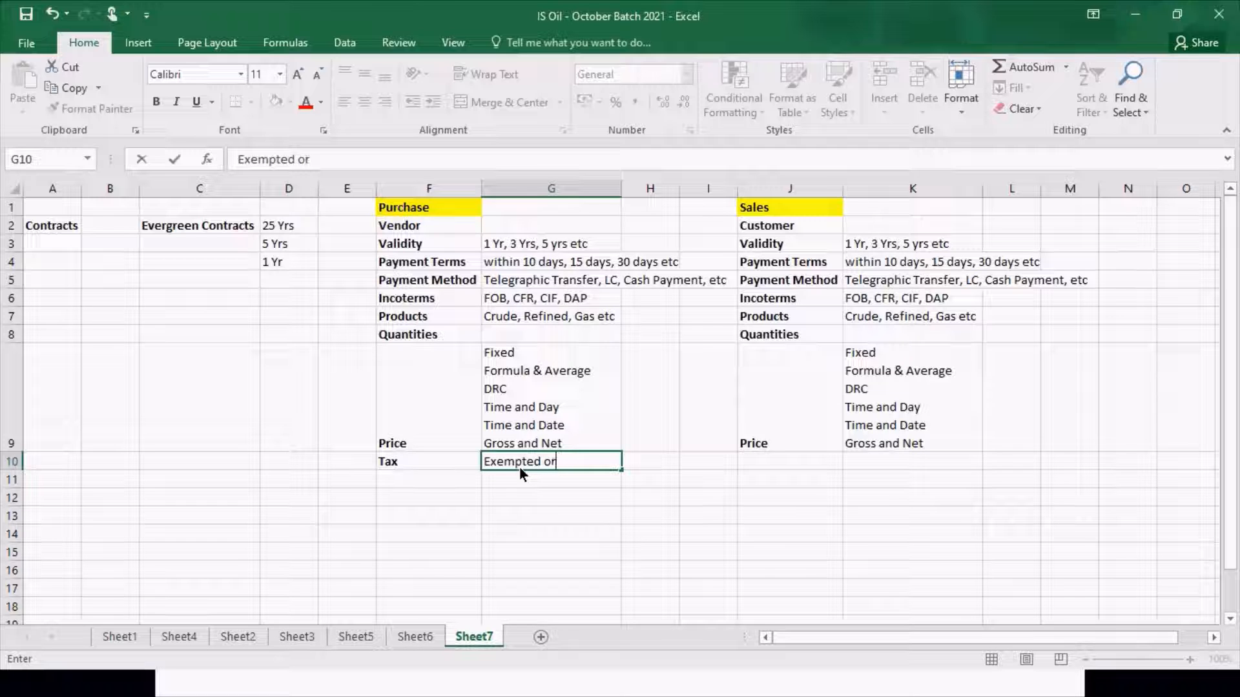
{"action": "type", "text": " Taxed"}
{"action": "key", "text": "Return"}
{"action": "key", "text": "Up"}
{"action": "key", "text": "ctrl+c"}
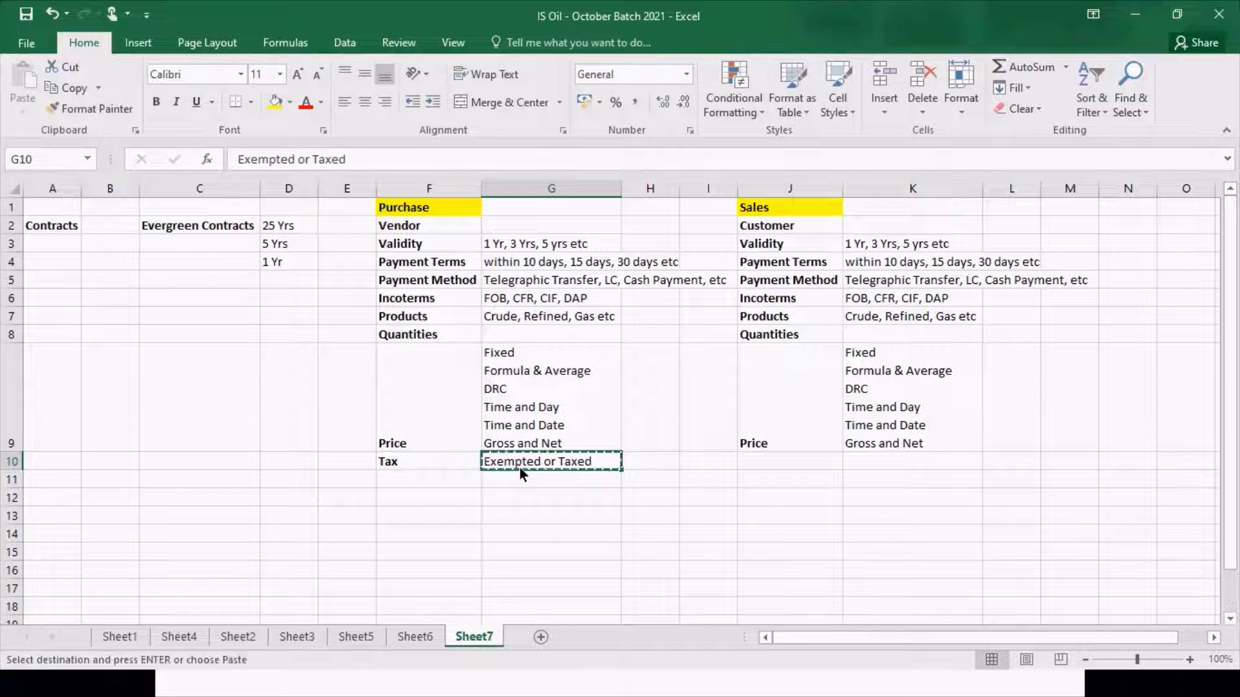
{"action": "key", "text": "Right"}
{"action": "key", "text": "Right"}
{"action": "key", "text": "Right"}
{"action": "key", "text": "Right"}
{"action": "key", "text": "Left"}
{"action": "key", "text": "Left"}
{"action": "key", "text": "Left"}
{"action": "key", "text": "Left"}
- Copy the Tax label and its value from cells F10:G10 into J10:K10 of the Sales section
{"action": "key", "text": "Left"}
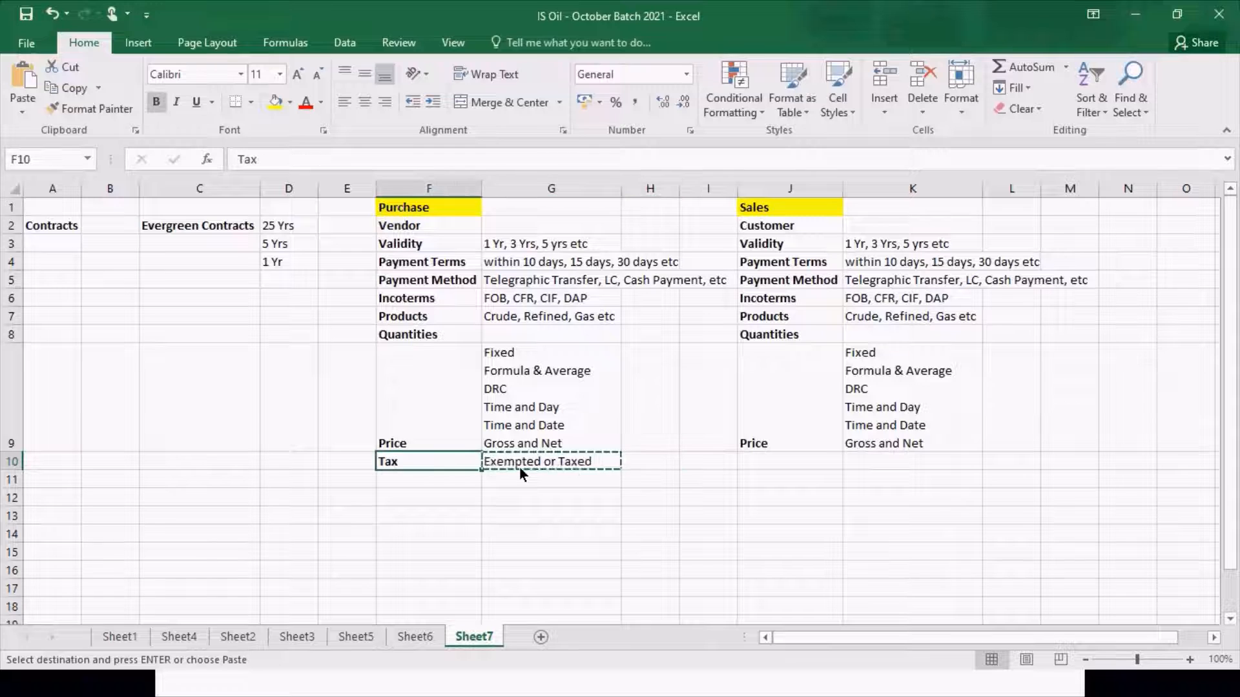
{"action": "key", "text": "shift+Right"}
{"action": "key", "text": "ctrl+c"}
{"action": "key", "text": "Right"}
{"action": "key", "text": "Right"}
{"action": "key", "text": "Right"}
{"action": "key", "text": "Right"}
{"action": "key", "text": "ctrl+v"}
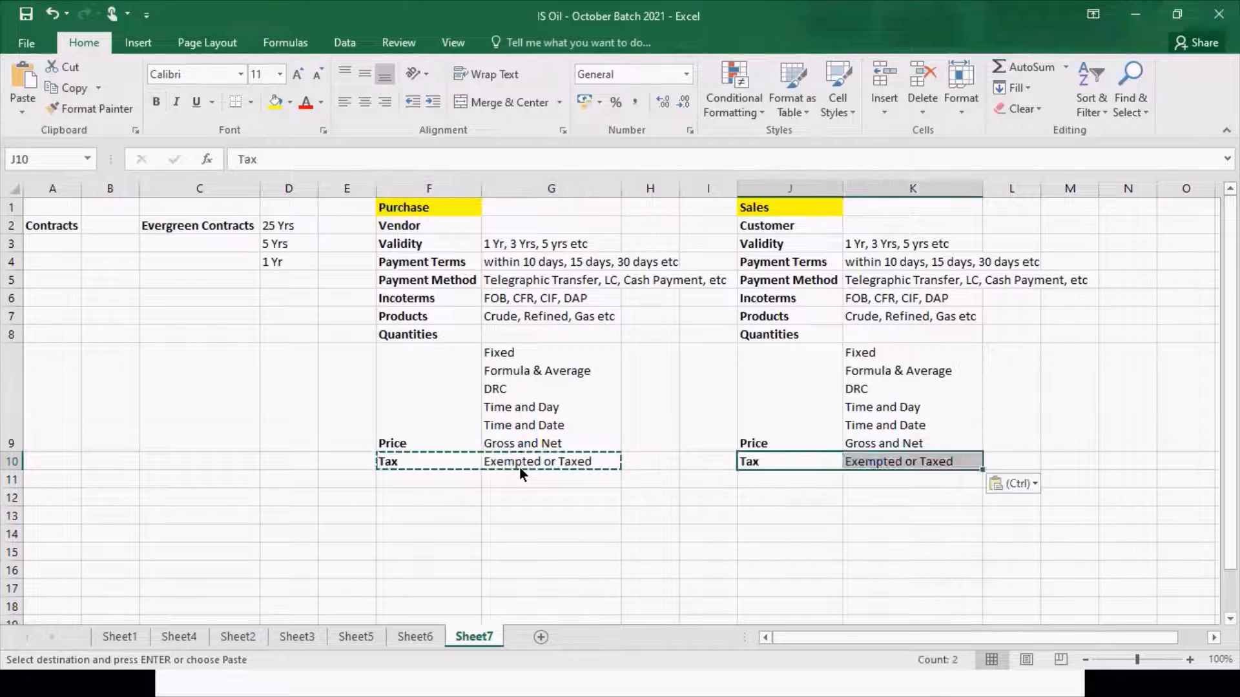
{"action": "key", "text": "Escape"}
- Enter "BBL, MT, MMBTU" as the Purchase quantities value in cell G8
{"action": "key", "text": "Left"}
{"action": "key", "text": "Up"}
{"action": "key", "text": "Up"}
{"action": "key", "text": "Left"}
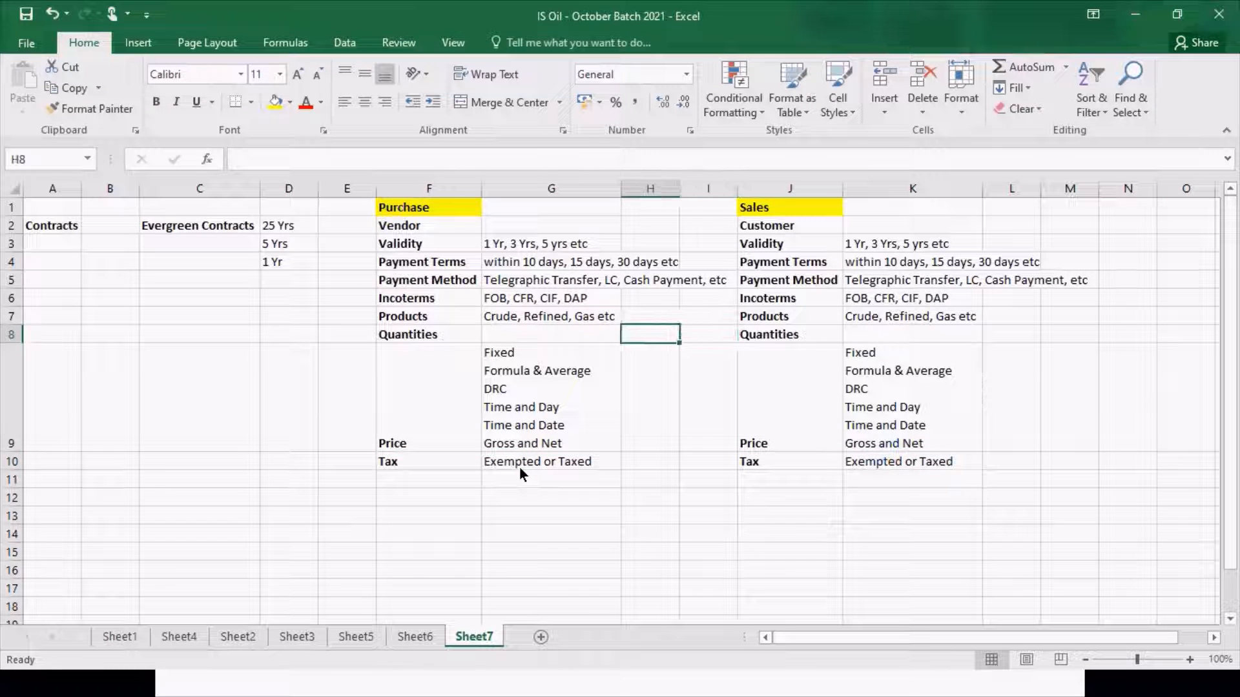
{"action": "key", "text": "Left"}
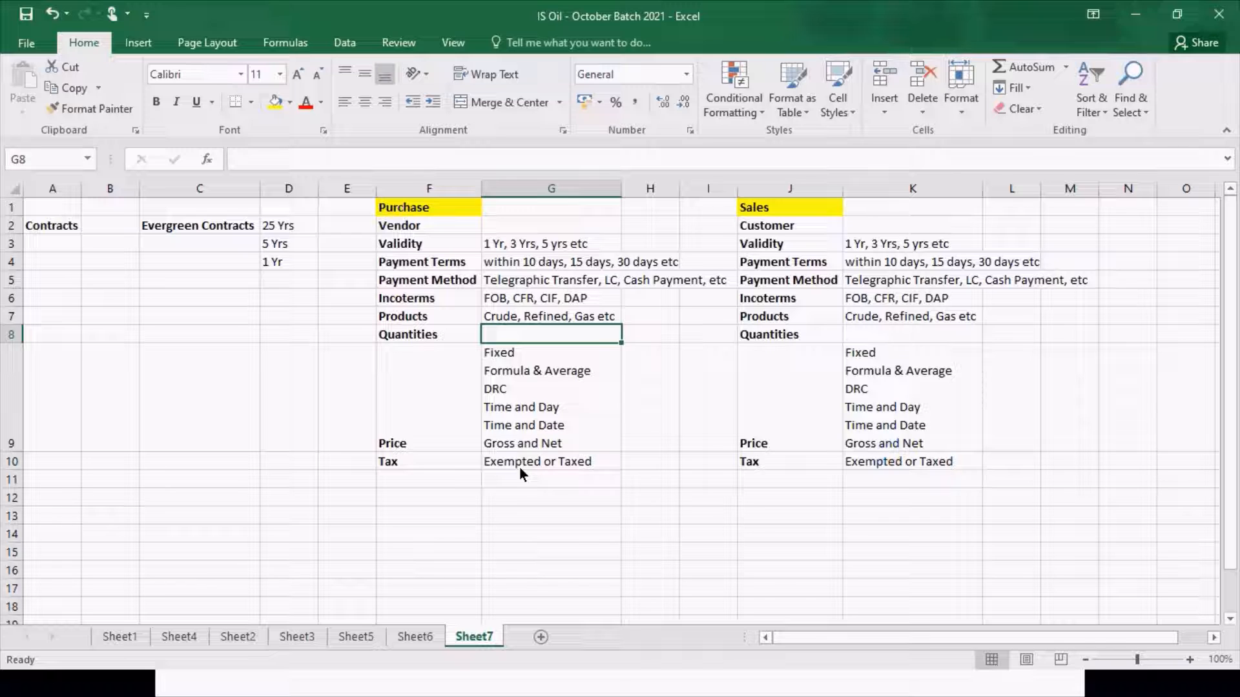
{"action": "type", "text": "BBL"}
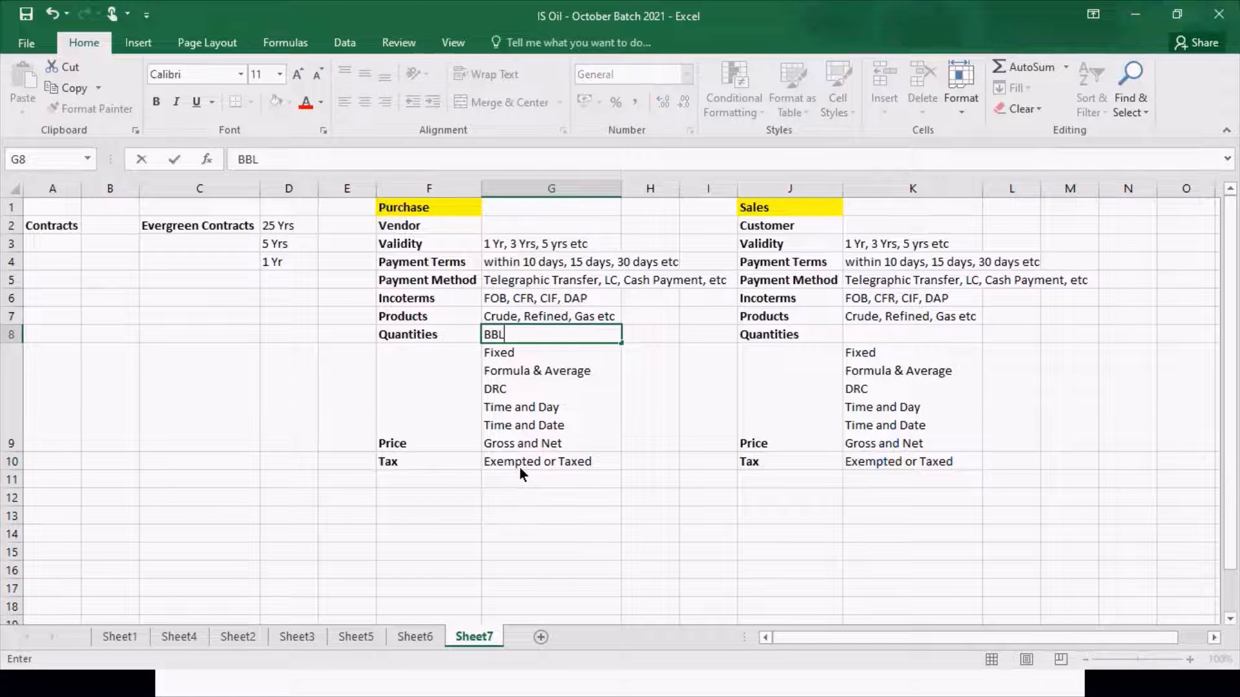
{"action": "type", "text": ", MT,"}
{"action": "type", "text": "MMB"}
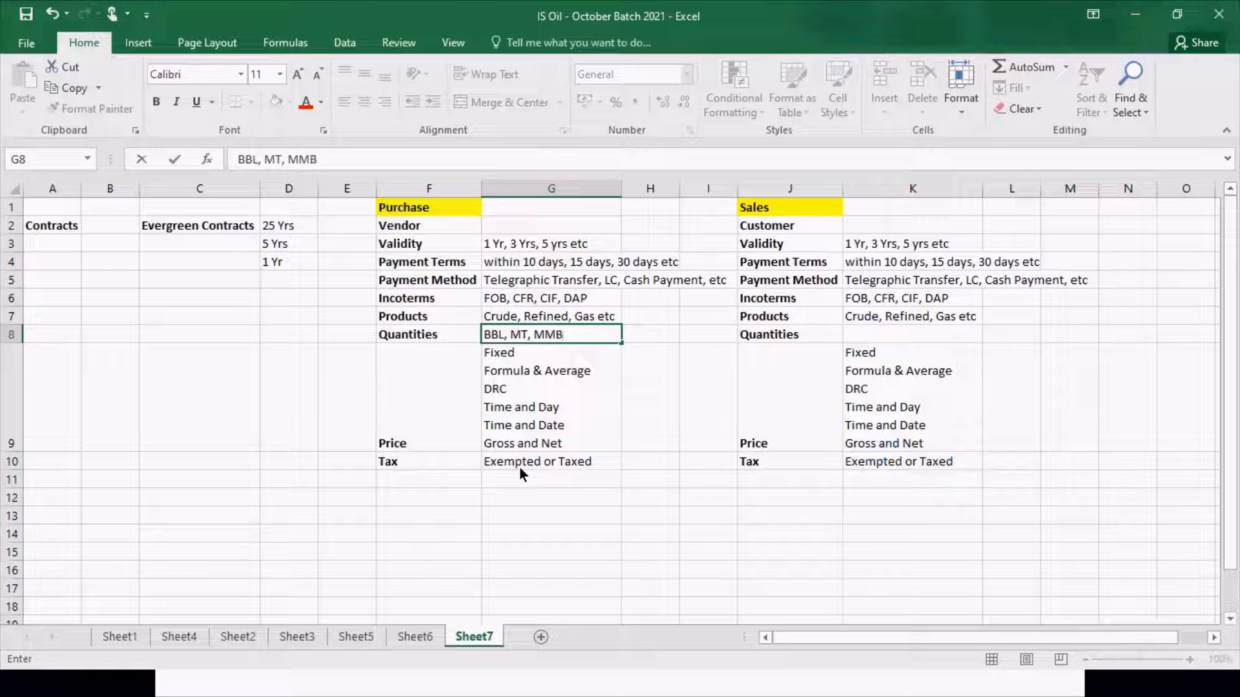
{"action": "type", "text": "TU"}
{"action": "key", "text": "Return"}
- Copy the quantity units from cell G8 into cell K8 of the Sales section
{"action": "key", "text": "Up"}
{"action": "key", "text": "ctrl+c"}
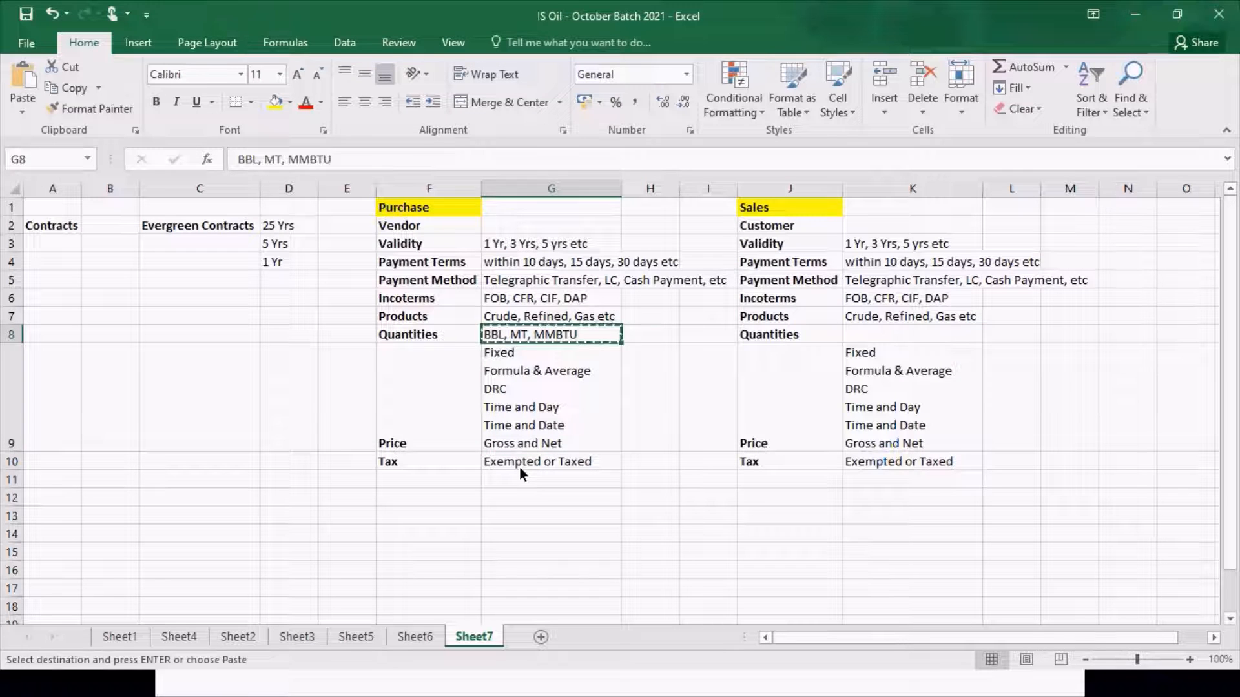
{"action": "key", "text": "Right"}
{"action": "key", "text": "Right"}
{"action": "key", "text": "Right"}
{"action": "key", "text": "Right"}
{"action": "key", "text": "ctrl+v"}
{"action": "key", "text": "Escape"}
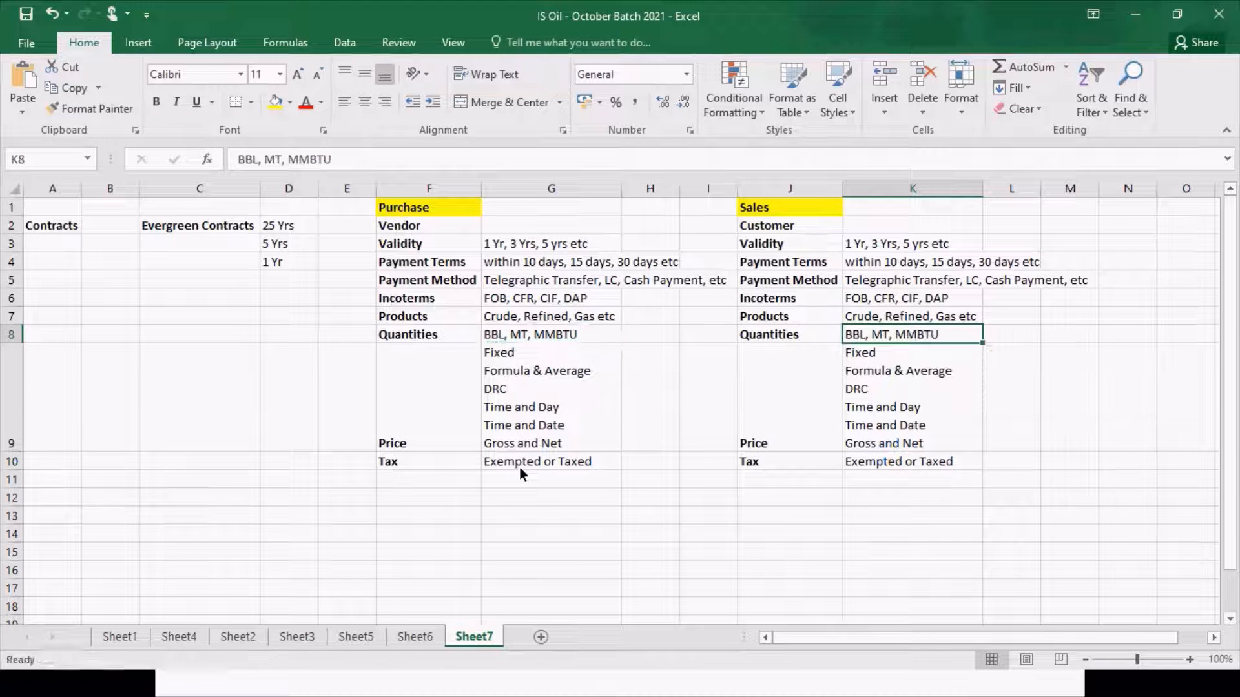
- Add the label Tolerances in cell F11, below Tax in the Purchase section
{"action": "key", "text": "Left"}
{"action": "key", "text": "Left"}
{"action": "key", "text": "Left"}
{"action": "key", "text": "Left"}
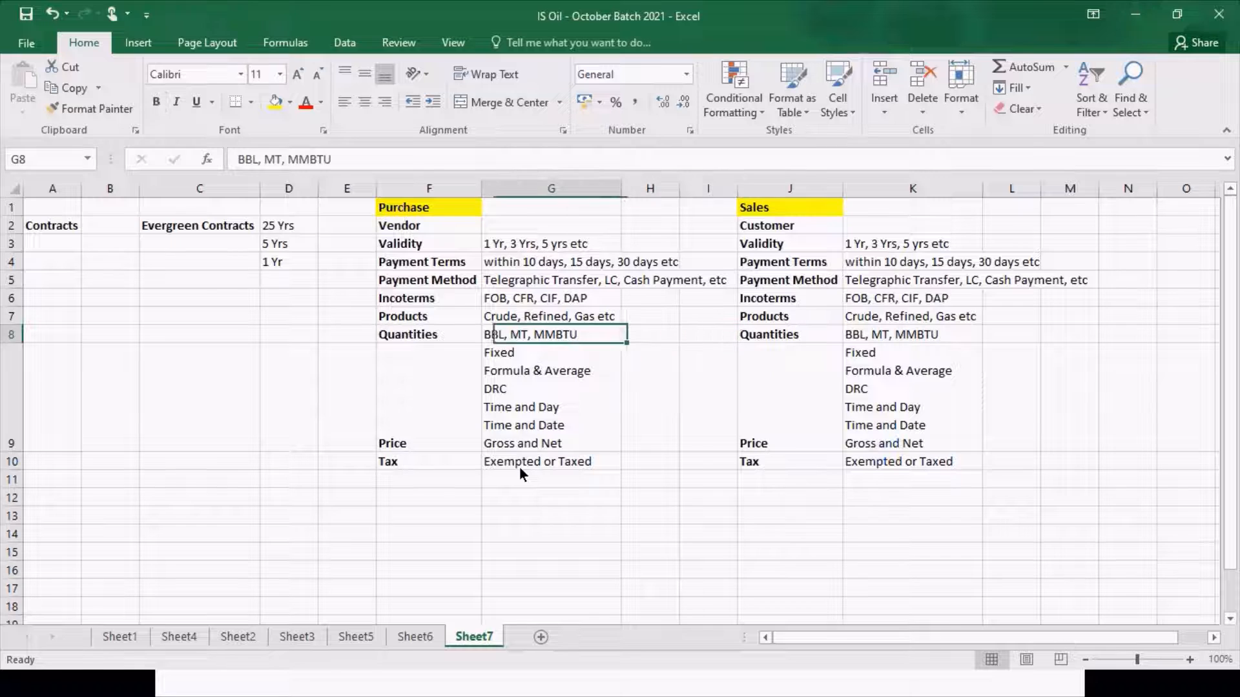
{"action": "key", "text": "Down"}
{"action": "key", "text": "Up"}
{"action": "key", "text": "Down"}
{"action": "key", "text": "Down"}
{"action": "key", "text": "Down"}
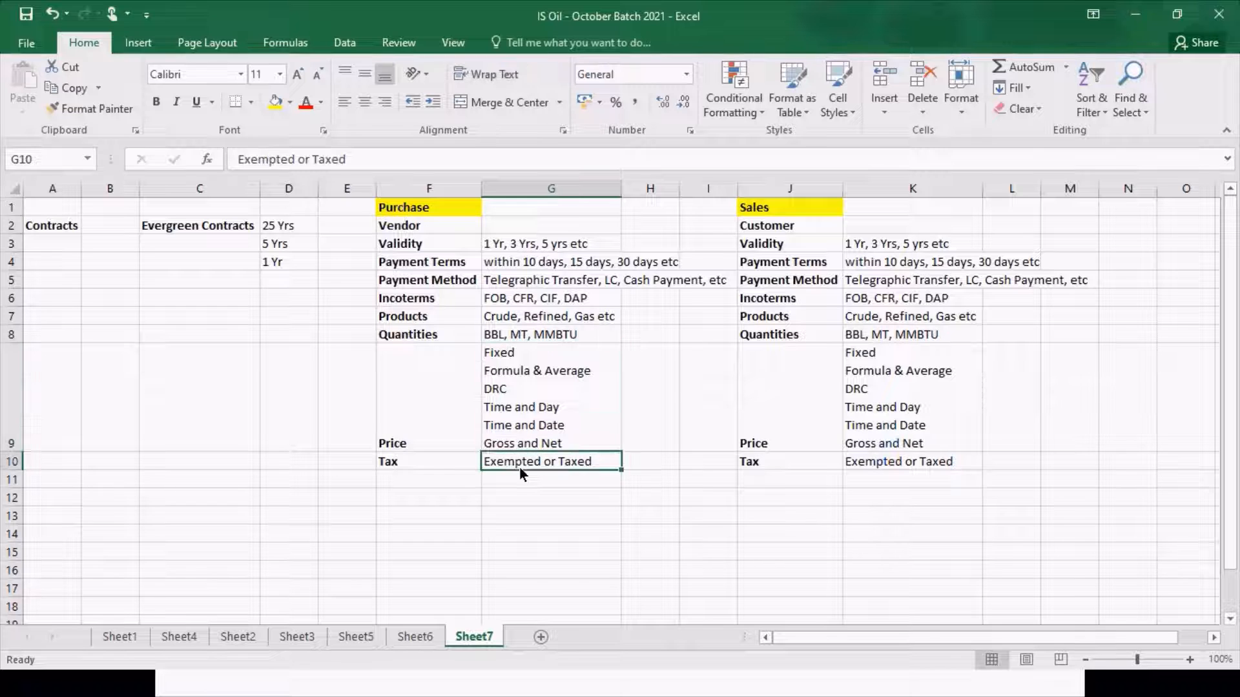
{"action": "key", "text": "Left"}
{"action": "key", "text": "alt+Tab"}
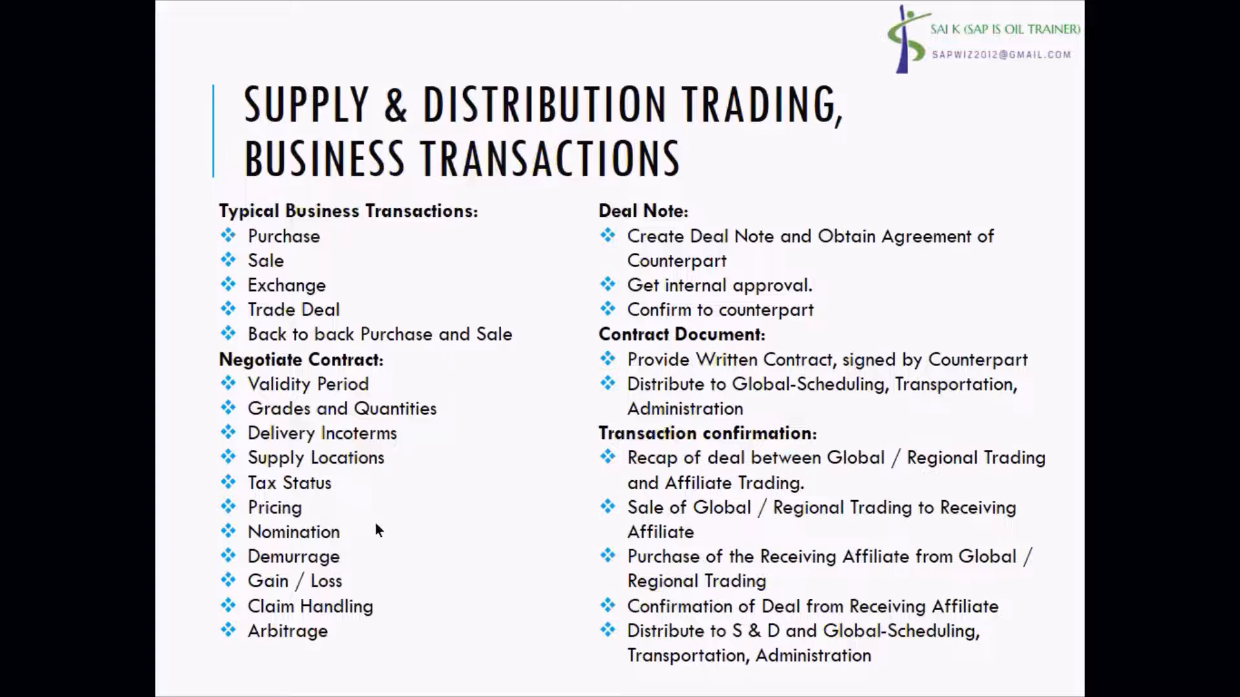
{"action": "key", "text": "alt+Tab"}
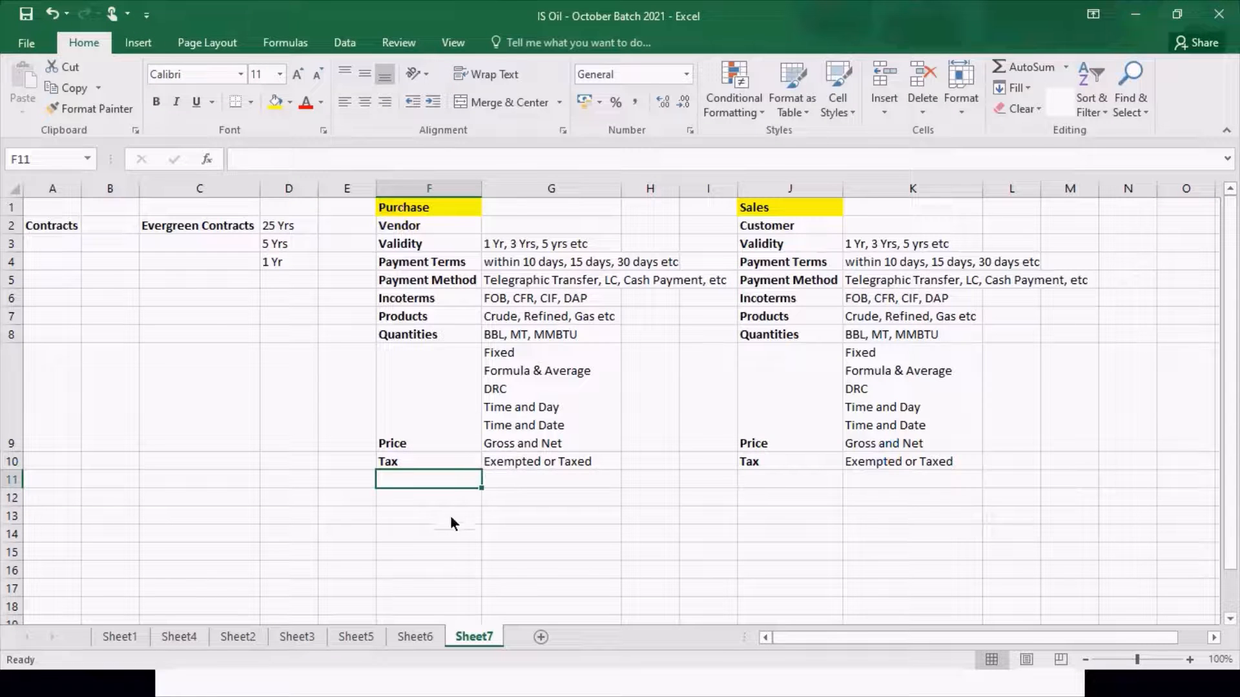
{"action": "type", "text": "Tole"}
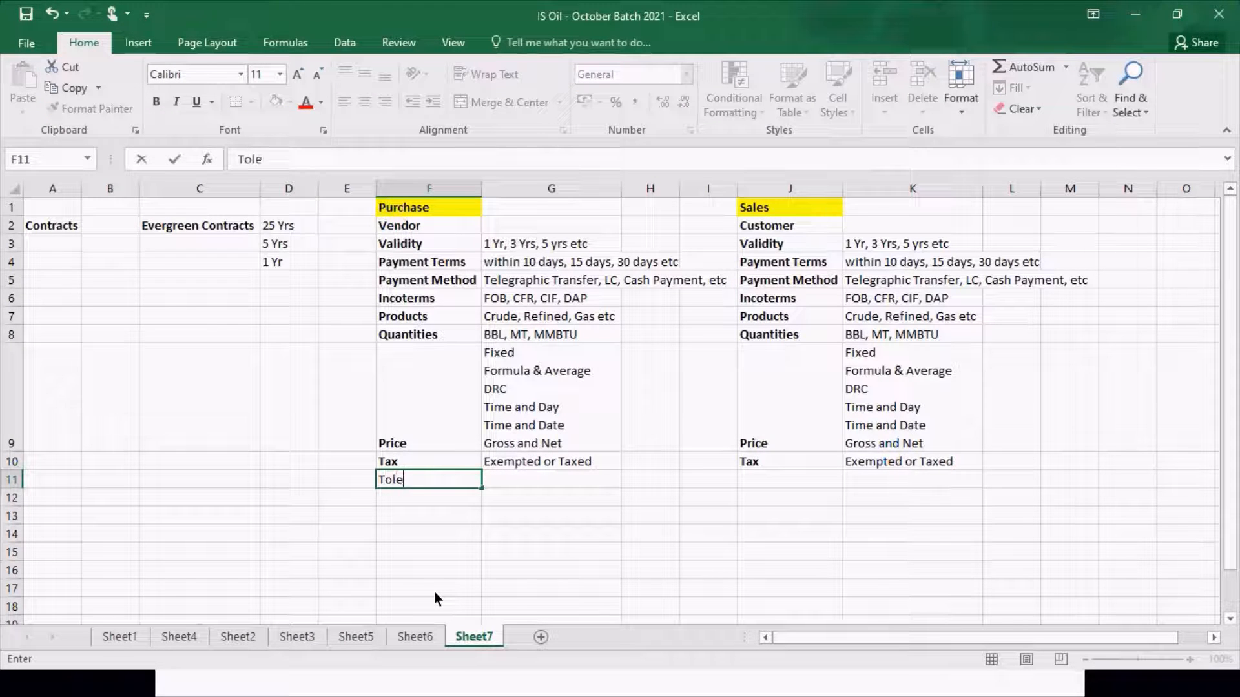
{"action": "type", "text": "rances"}
{"action": "key", "text": "Return"}
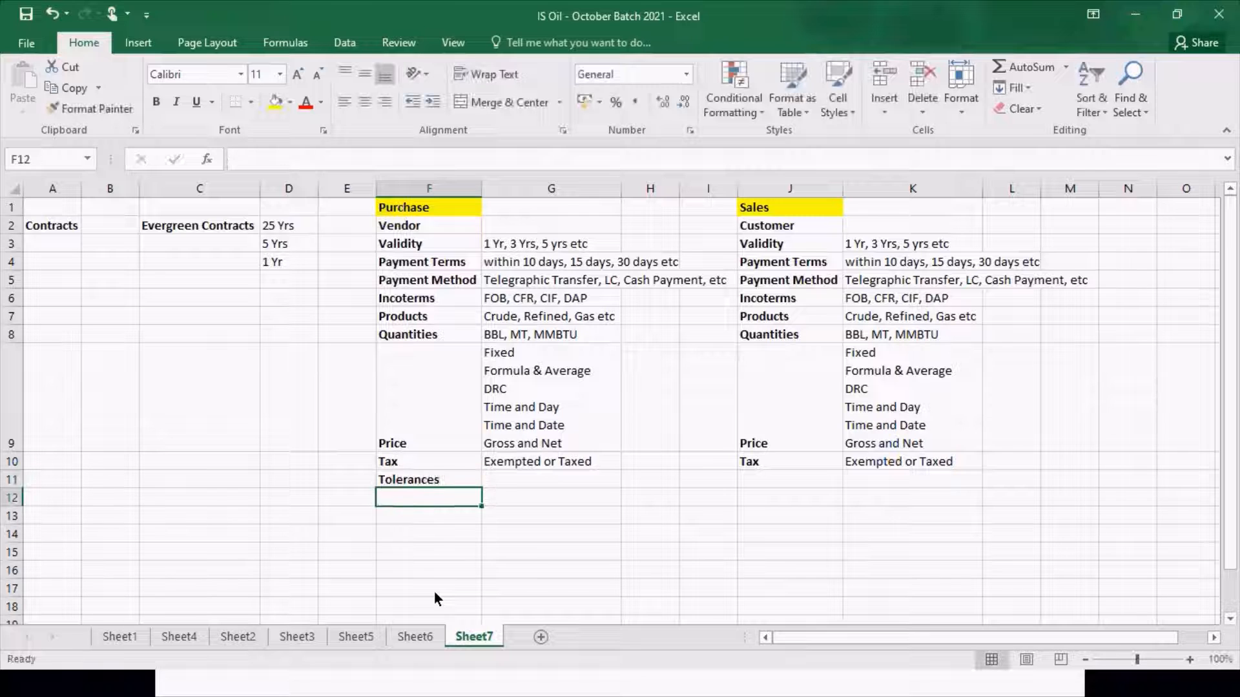
- Enter "Under Delivery" and "Over Delivery" on separate lines in cell G11 as the Purchase tolerances
{"action": "key", "text": "Up"}
{"action": "key", "text": "Right"}
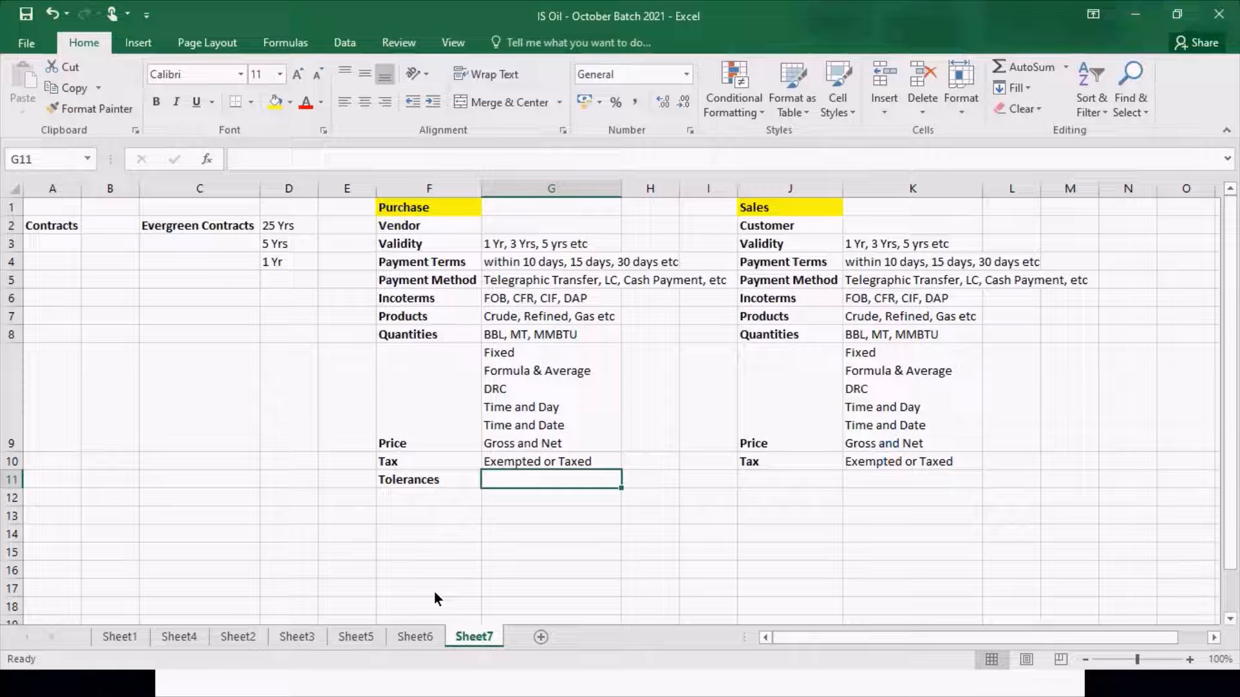
{"action": "type", "text": "Under Delivery"}
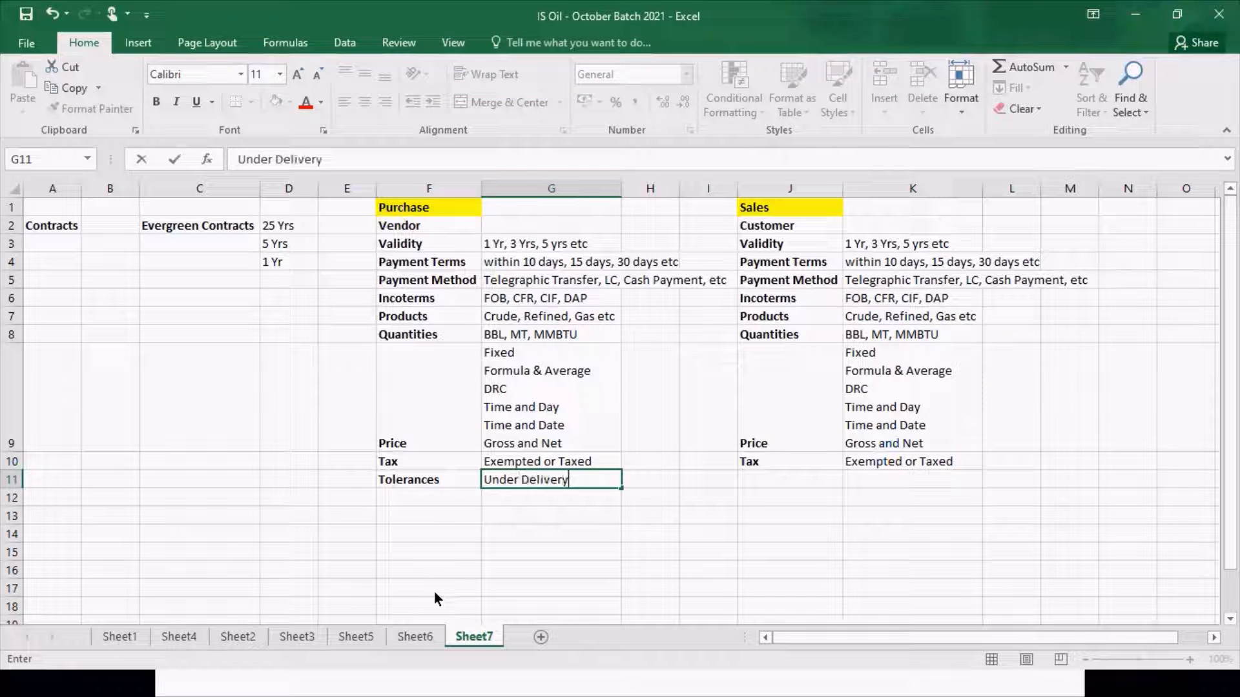
{"action": "key", "text": "alt+Return"}
{"action": "type", "text": "Over D"}
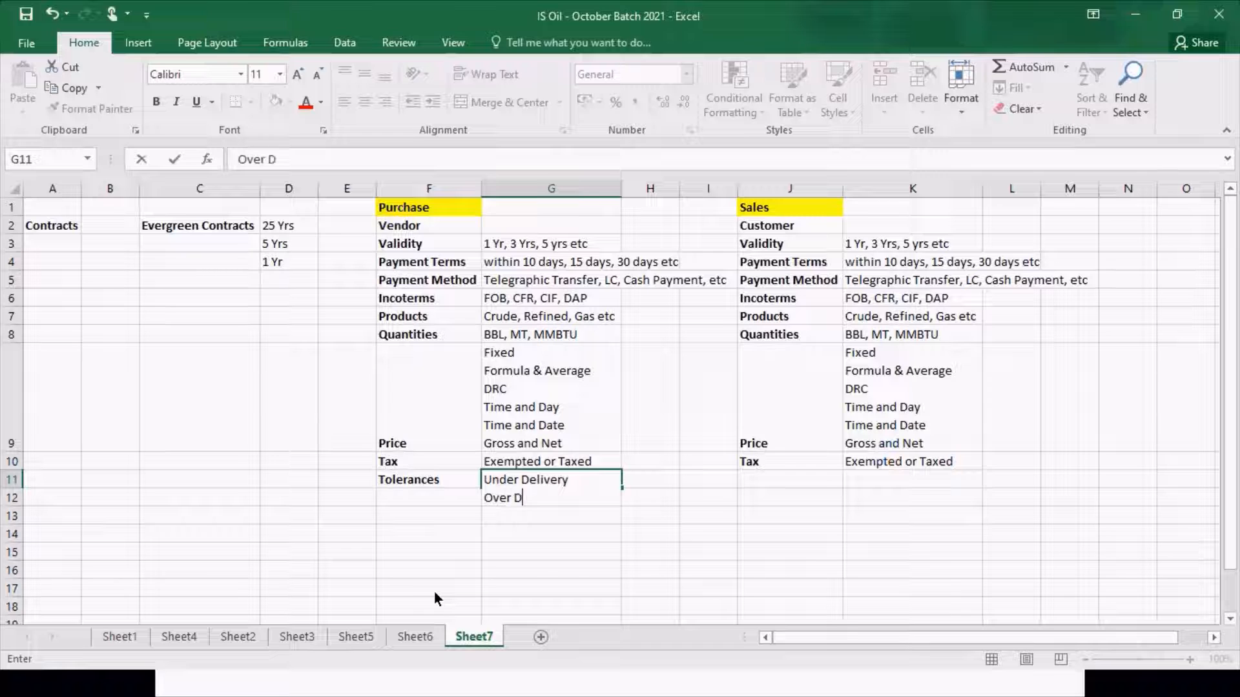
{"action": "type", "text": "elivery"}
{"action": "key", "text": "Return"}
- Copy the Tolerances label and its values from cells F11:G11 into J11:K11 of the Sales section
{"action": "key", "text": "Up"}
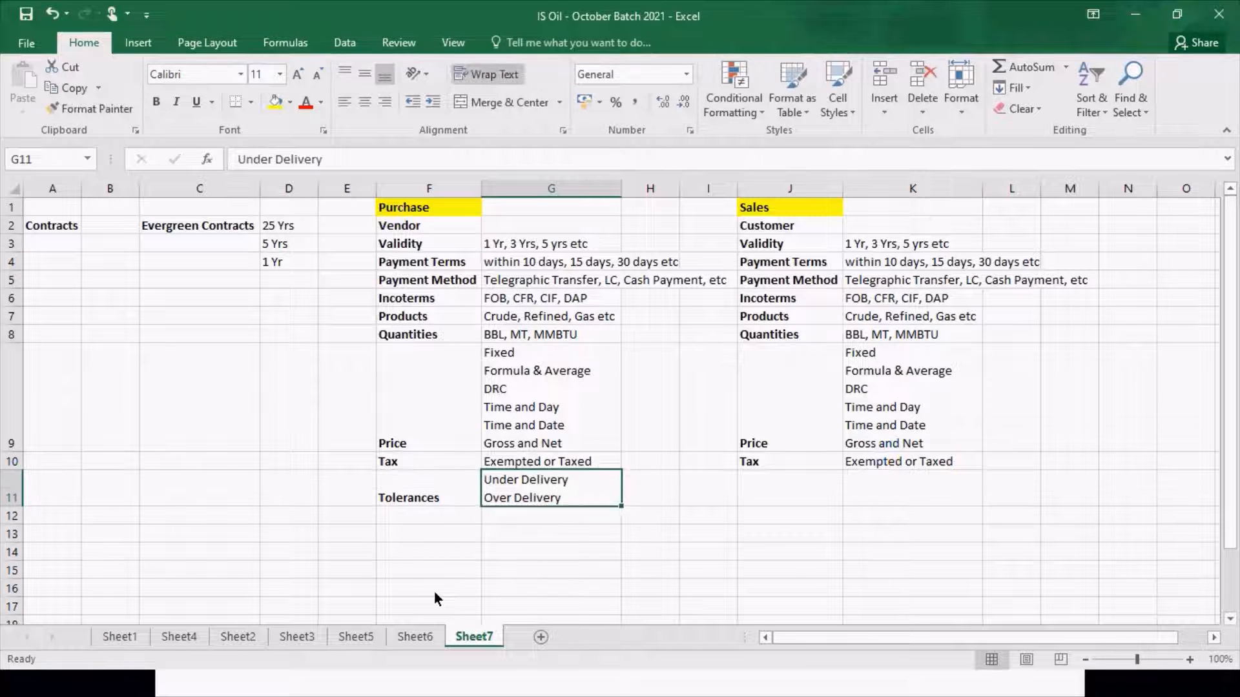
{"action": "key", "text": "Left"}
{"action": "key", "text": "shift+Right"}
{"action": "key", "text": "ctrl+c"}
{"action": "key", "text": "Right"}
{"action": "key", "text": "Right"}
{"action": "key", "text": "Right"}
{"action": "key", "text": "Right"}
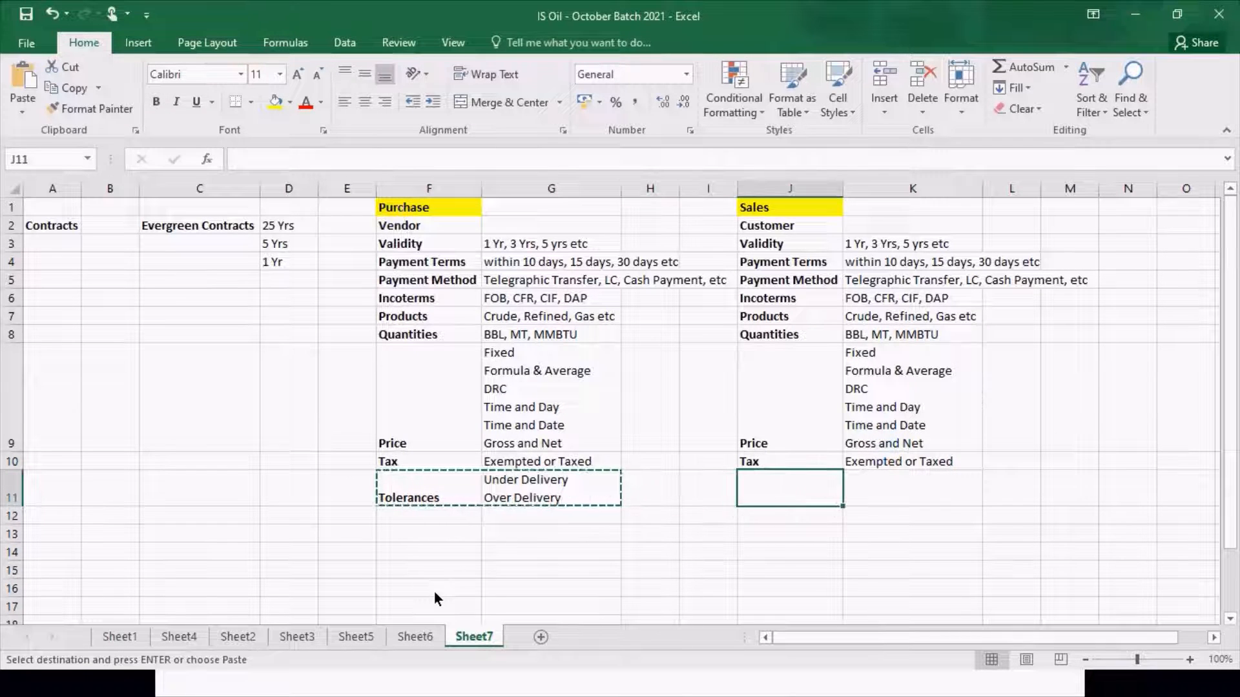
{"action": "key", "text": "ctrl+v"}
{"action": "key", "text": "Escape"}
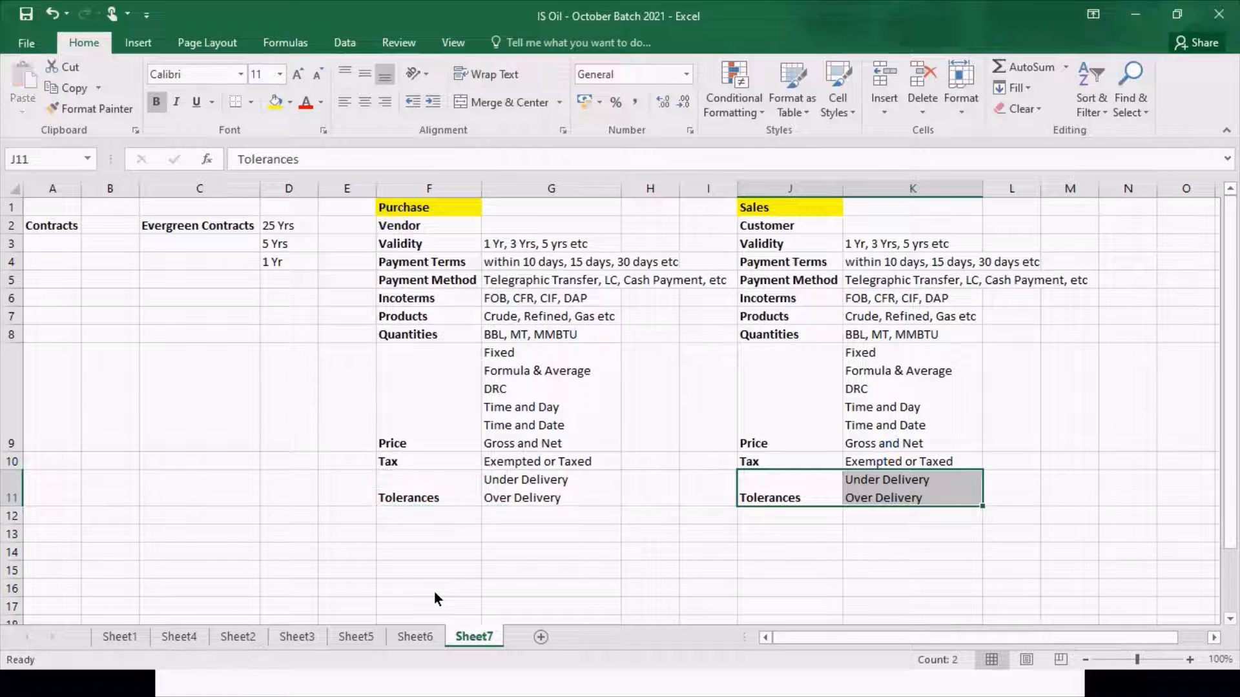
{"action": "key", "text": "Left"}
{"action": "key", "text": "Left"}
{"action": "key", "text": "Left"}
{"action": "key", "text": "Left"}
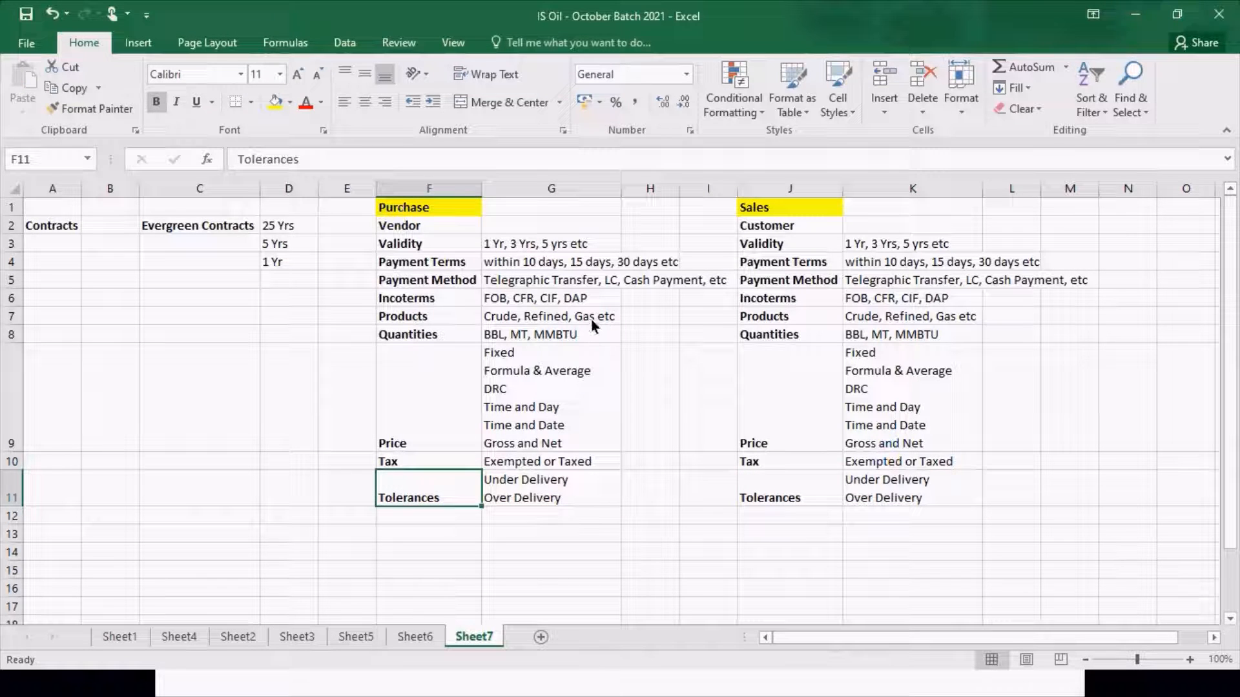
{"action": "left_click", "coordinate": [576, 339]}
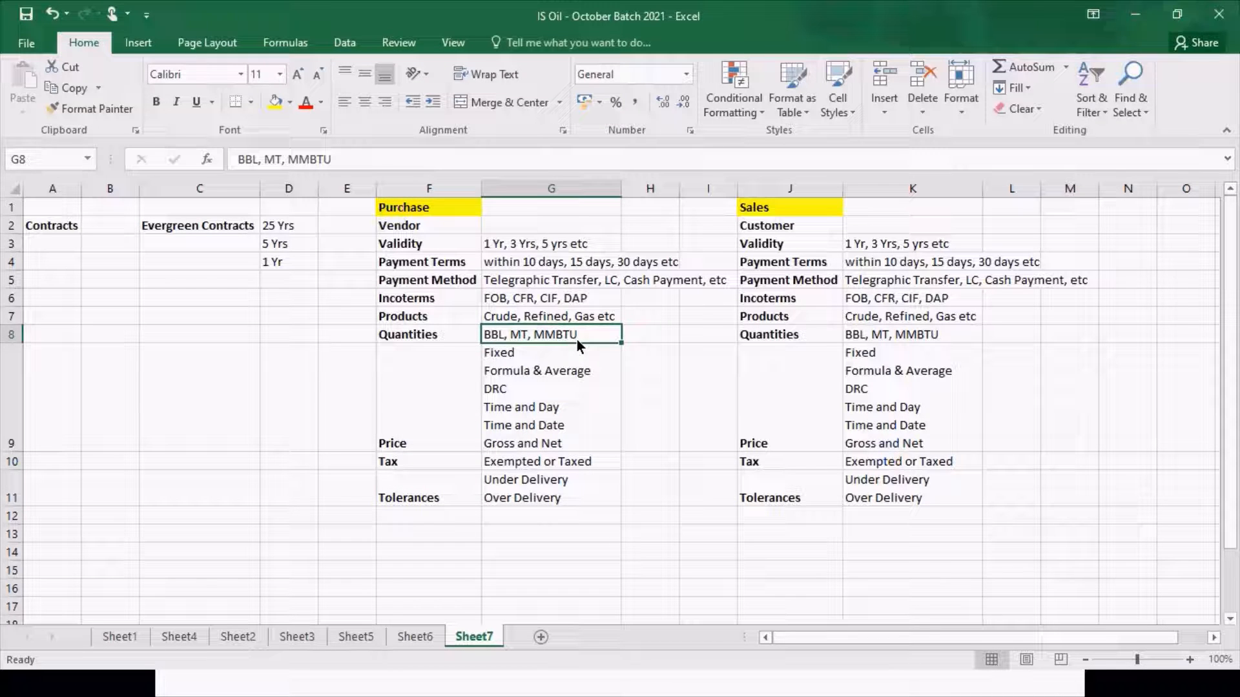
{"action": "left_click", "coordinate": [585, 495]}
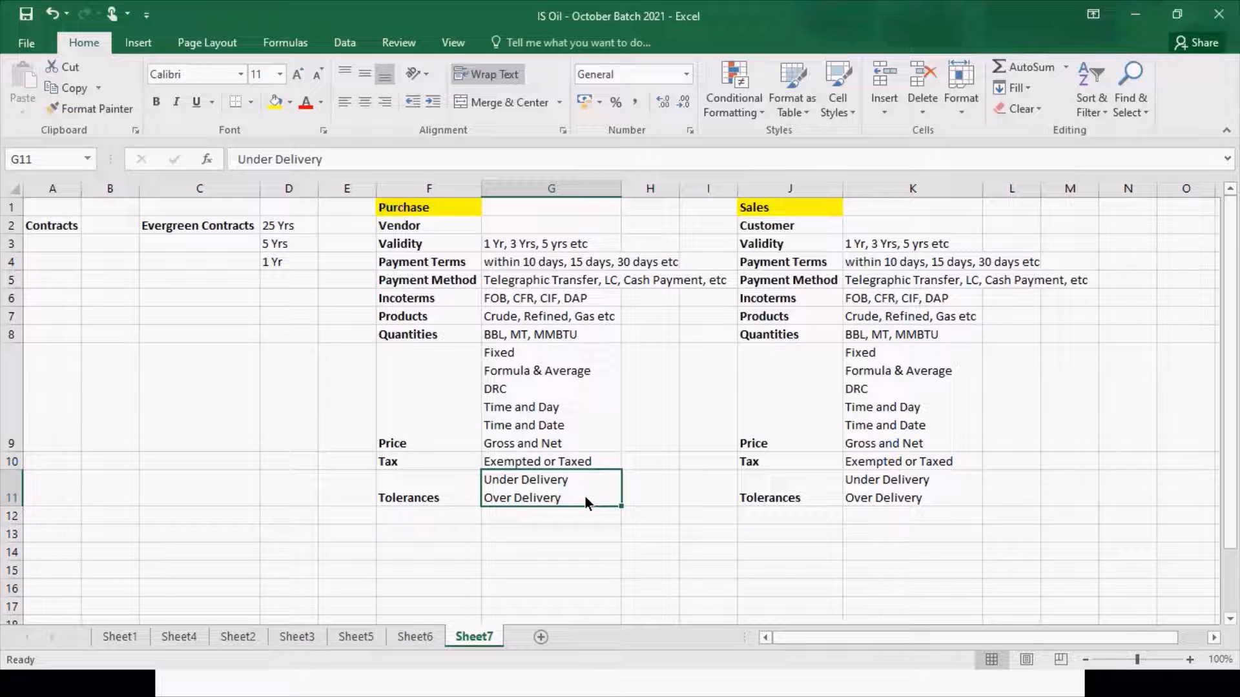
- Add the label Demurrage in cell F12, below Tolerances in the Purchase section
{"action": "left_click", "coordinate": [443, 517]}
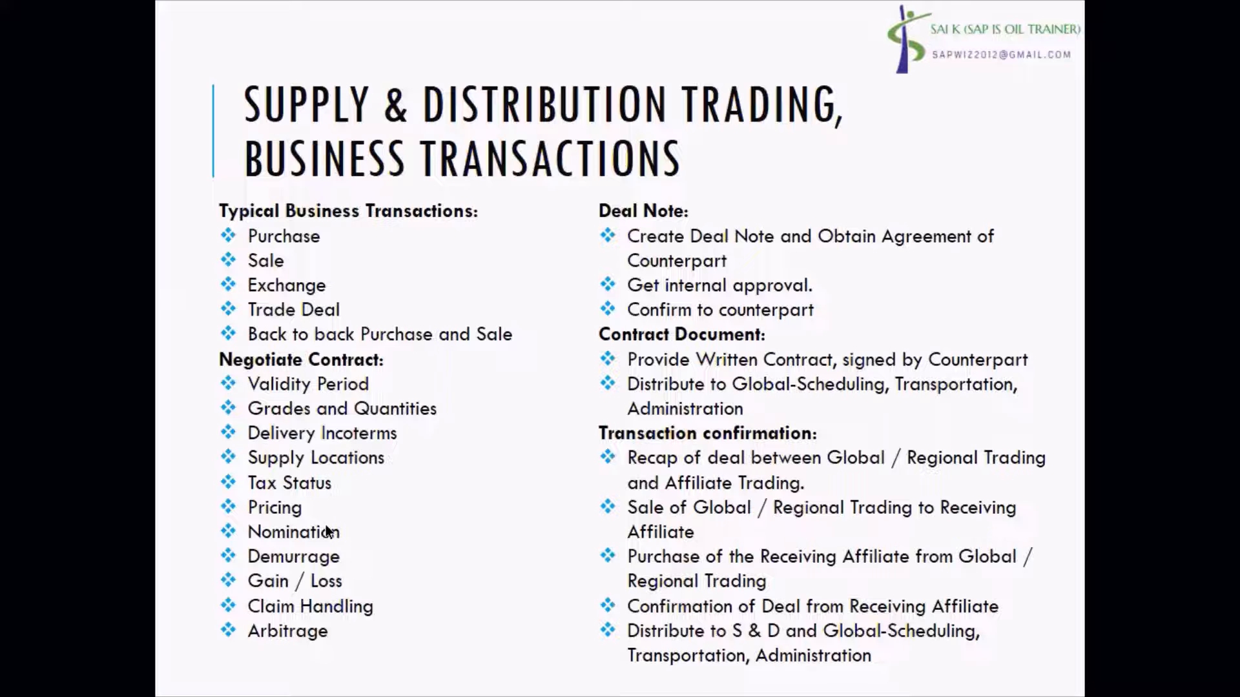
{"action": "key", "text": "alt+Tab"}
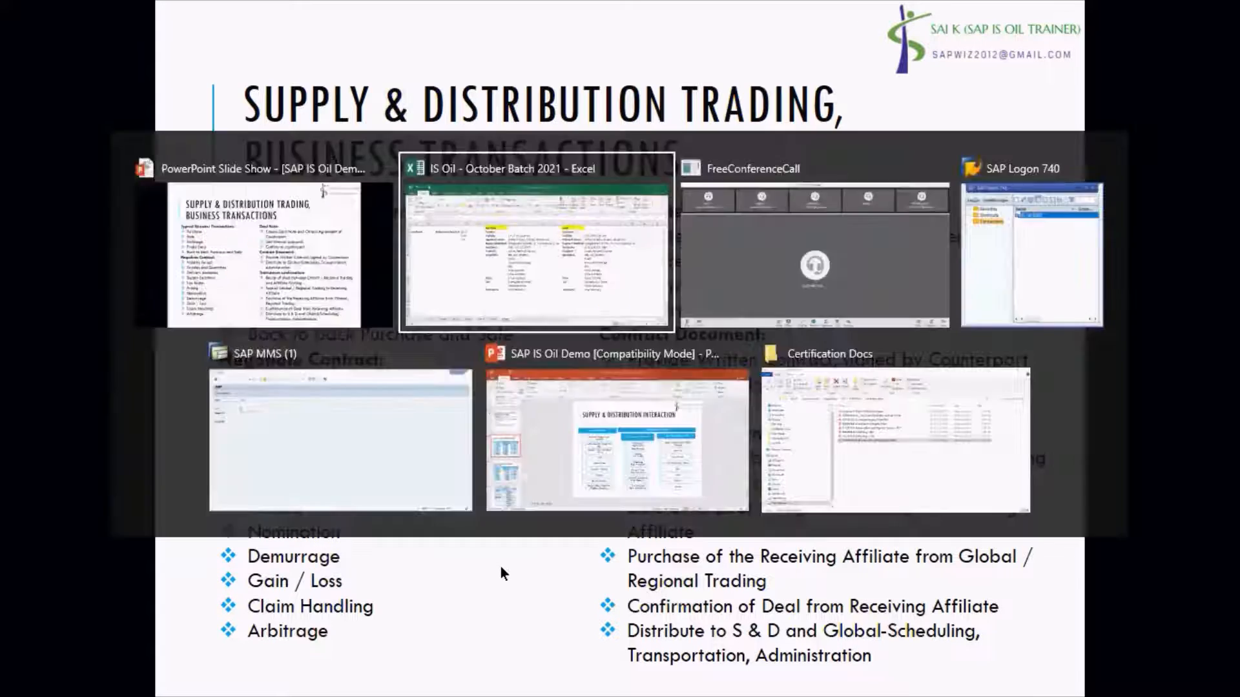
{"action": "type", "text": "De"}
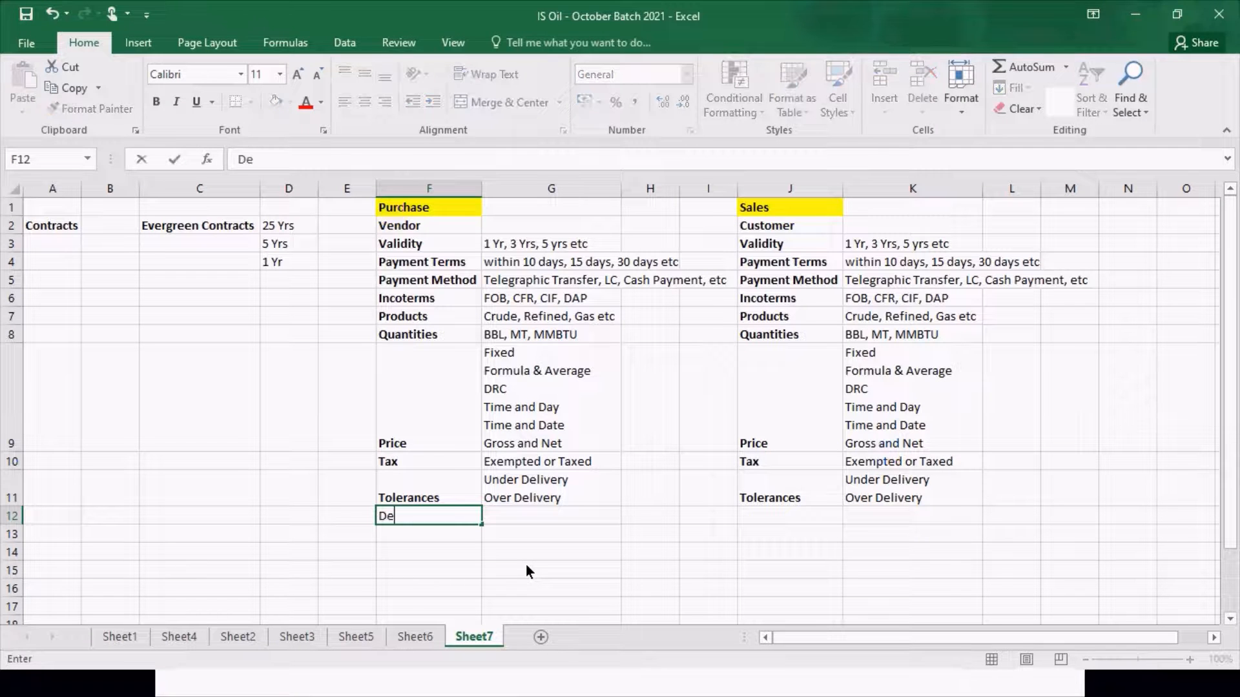
{"action": "type", "text": "murrage"}
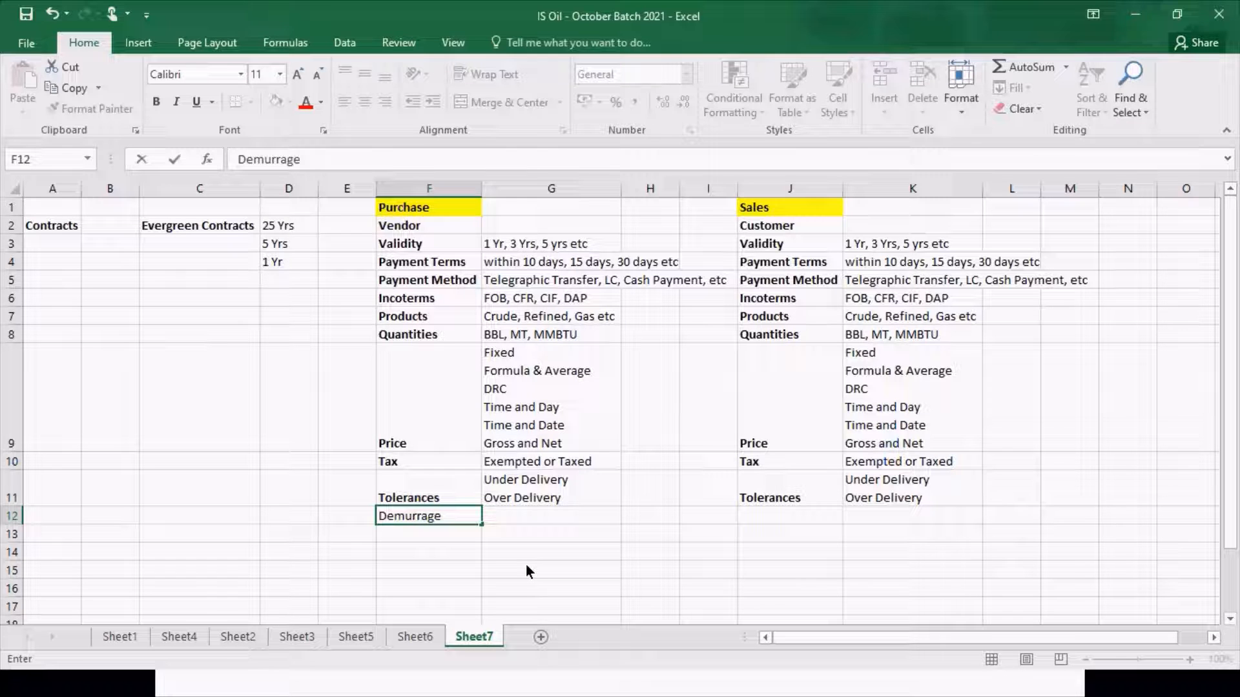
{"action": "key", "text": "Return"}
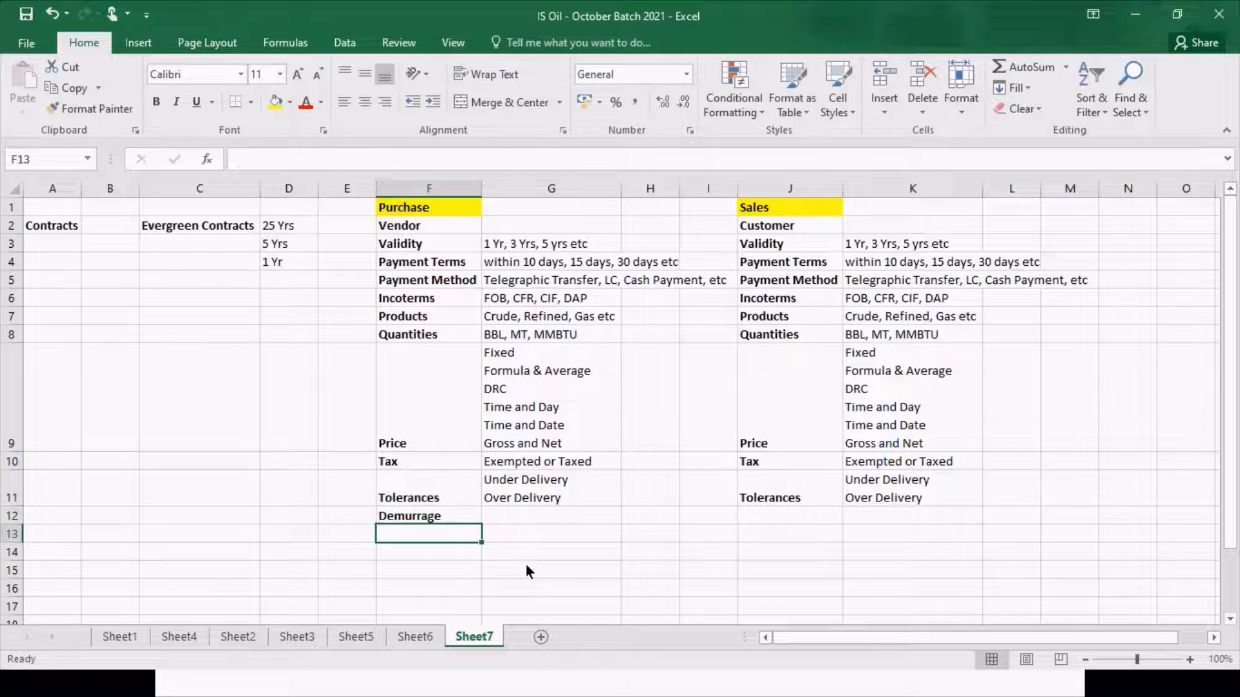
- Copy the bold Demurrage label from cell F12 into cell J12 of the Sales section
{"action": "key", "text": "Up"}
{"action": "key", "text": "ctrl+b"}
{"action": "key", "text": "ctrl+c"}
{"action": "key", "text": "Right"}
{"action": "key", "text": "Right"}
{"action": "key", "text": "Right"}
{"action": "key", "text": "Right"}
{"action": "key", "text": "ctrl+v"}
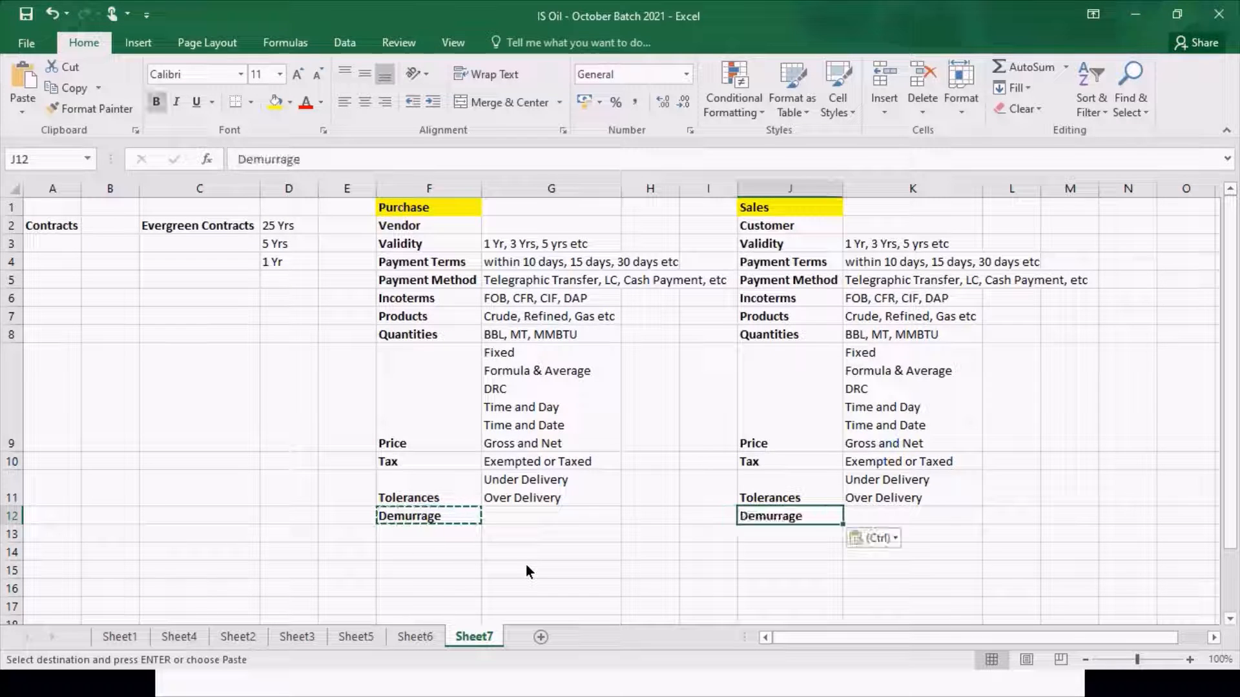
{"action": "key", "text": "Escape"}
- Auto-fit the widths of columns G and K to their longest entries
{"action": "key", "text": "Left"}
{"action": "key", "text": "Left"}
{"action": "key", "text": "Left"}
{"action": "key", "text": "Left"}
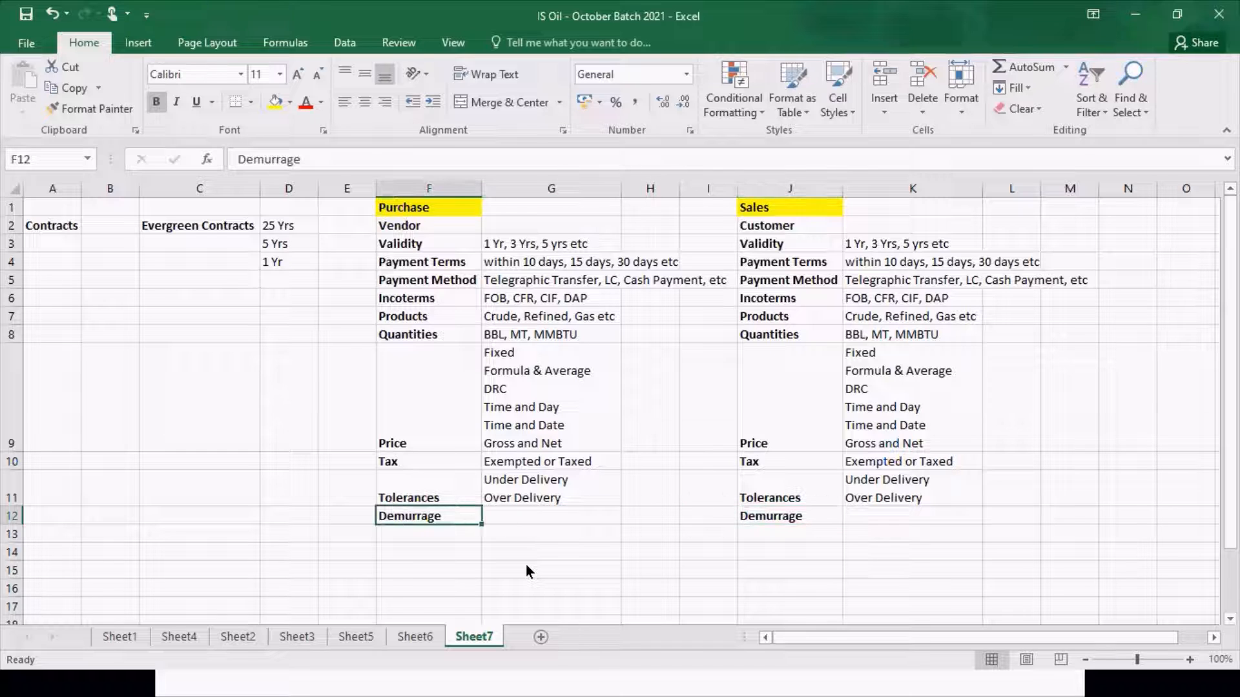
{"action": "key", "text": "Right"}
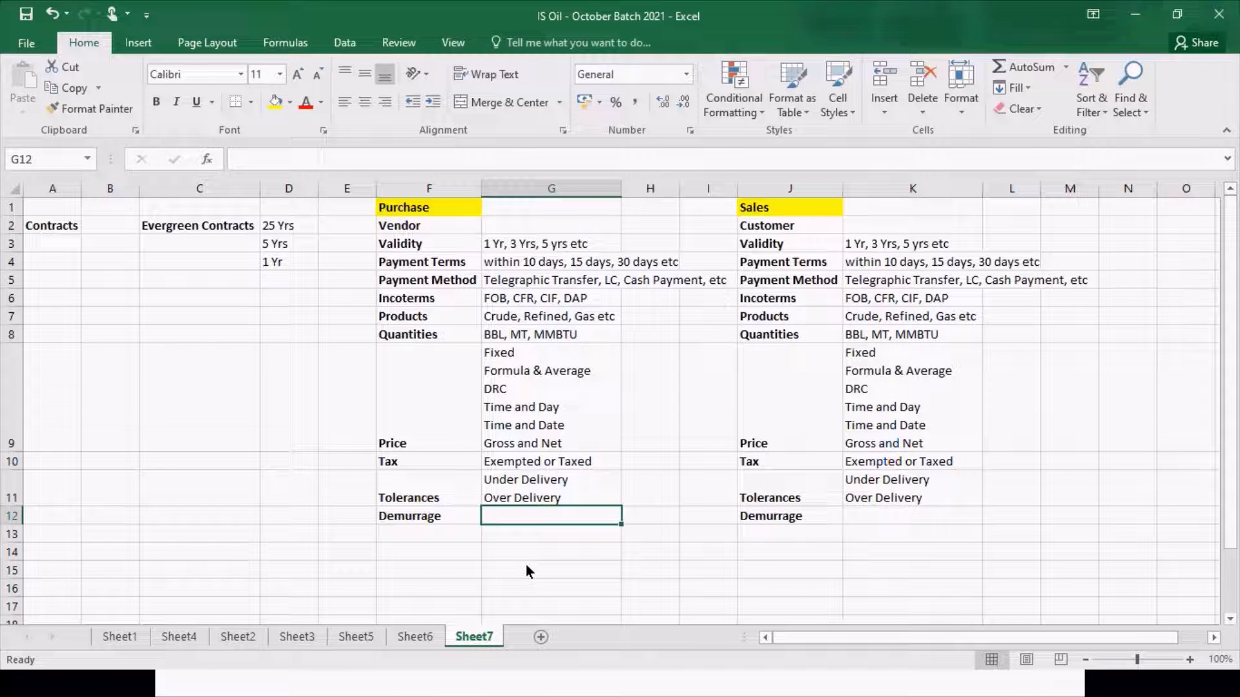
{"action": "double_click", "coordinate": [622, 190]}
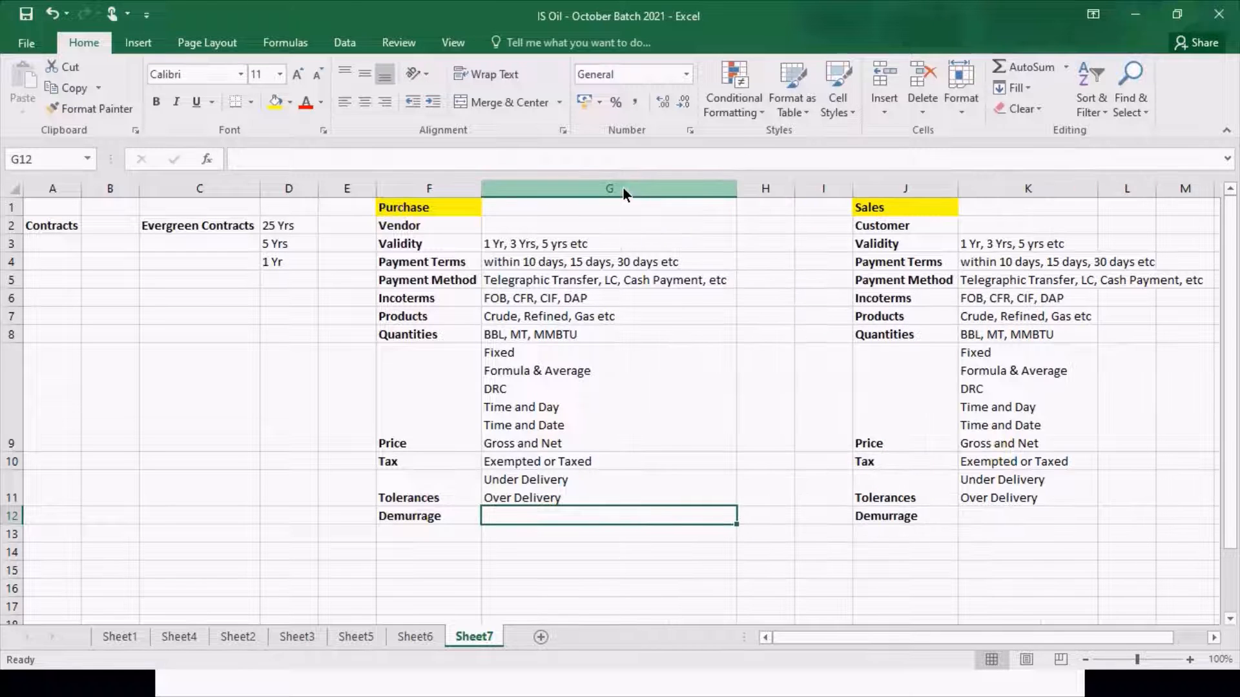
{"action": "double_click", "coordinate": [1097, 191]}
{"action": "left_click", "coordinate": [774, 192]}
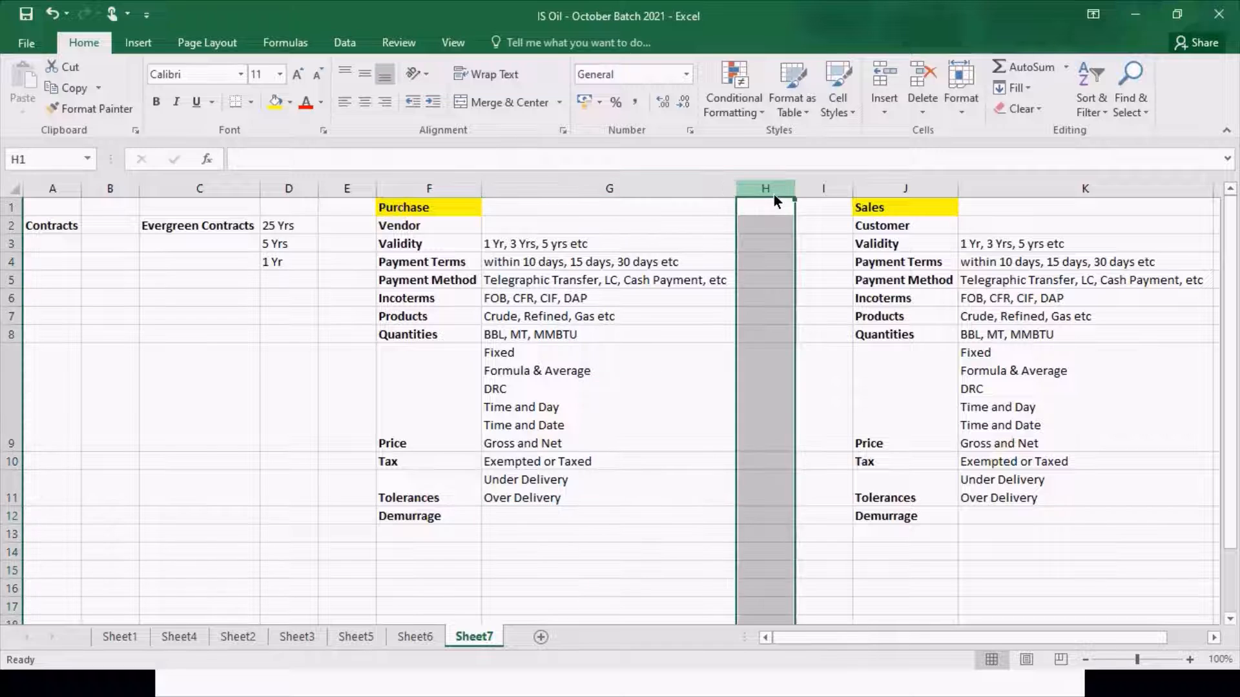
{"action": "key", "text": "shift+Right"}
{"action": "right_click", "coordinate": [774, 195]}
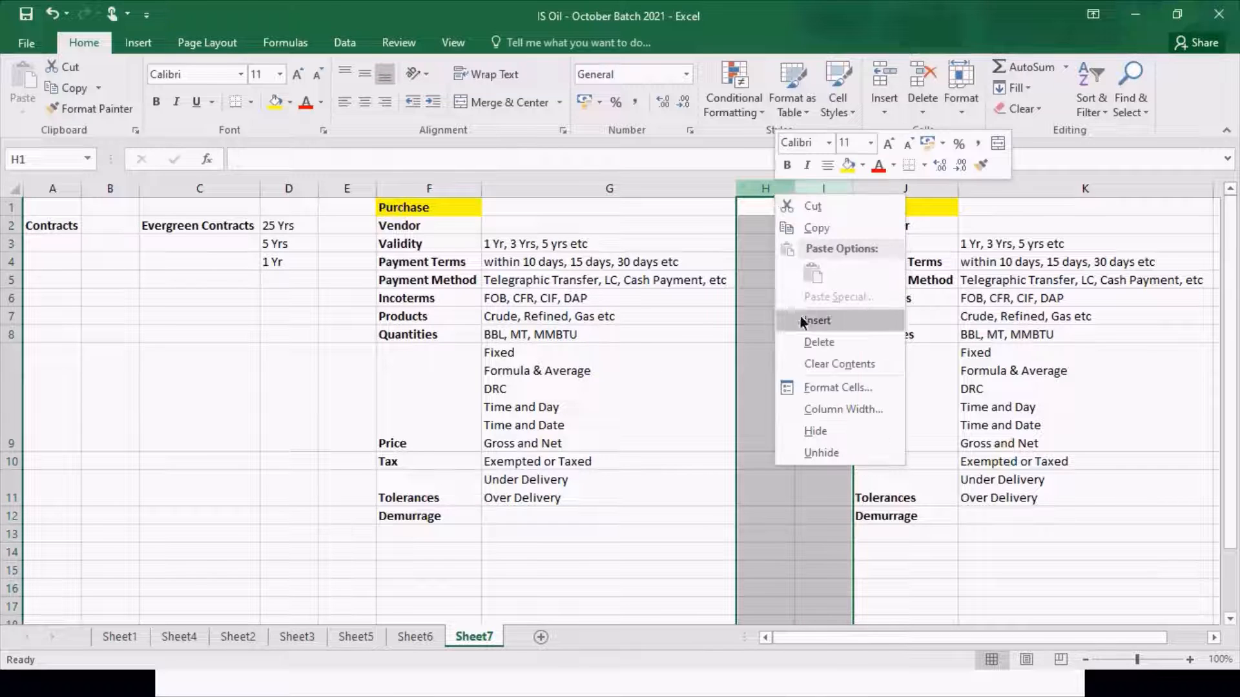
{"action": "key", "text": "Escape"}
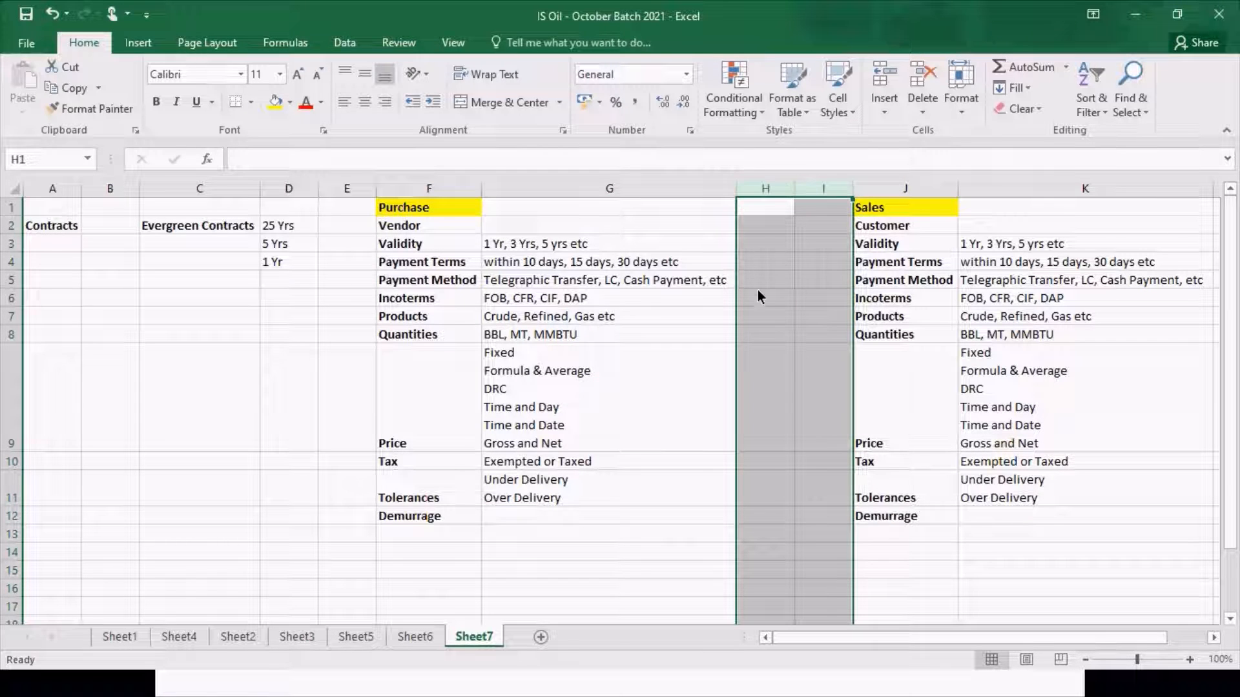
- Delete the empty column H between the Purchase and Sales sections
{"action": "left_click", "coordinate": [758, 240]}
{"action": "right_click", "coordinate": [758, 191]}
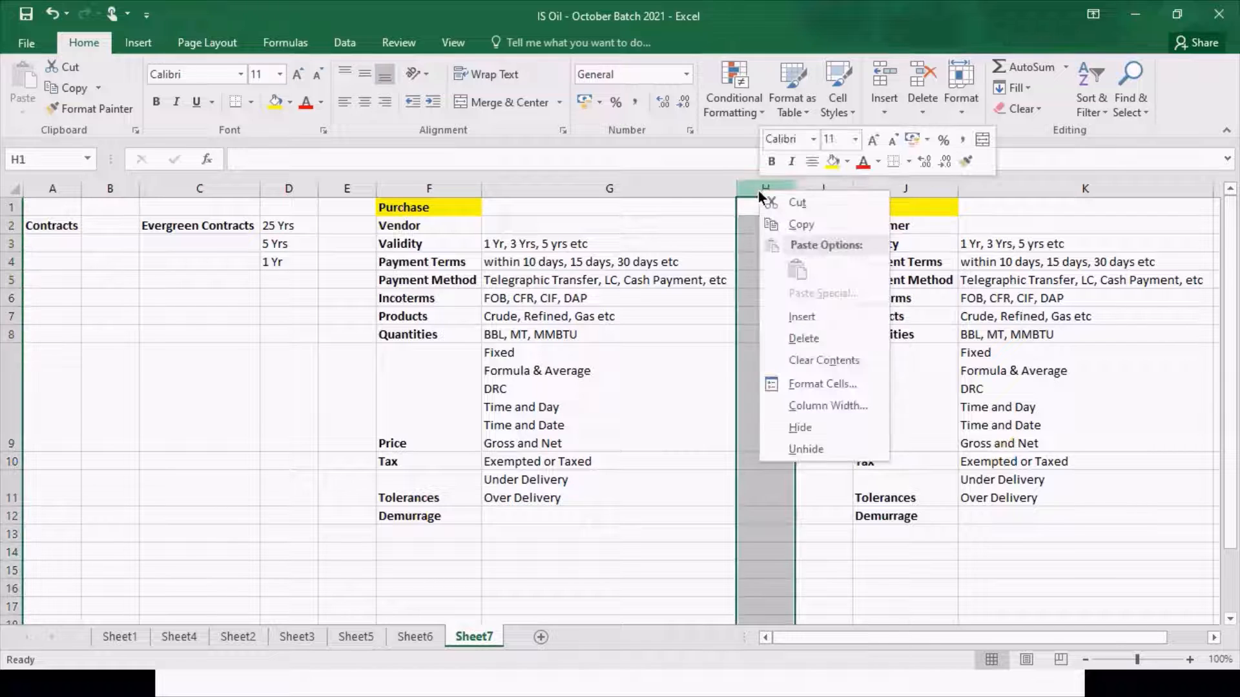
{"action": "left_click", "coordinate": [814, 342]}
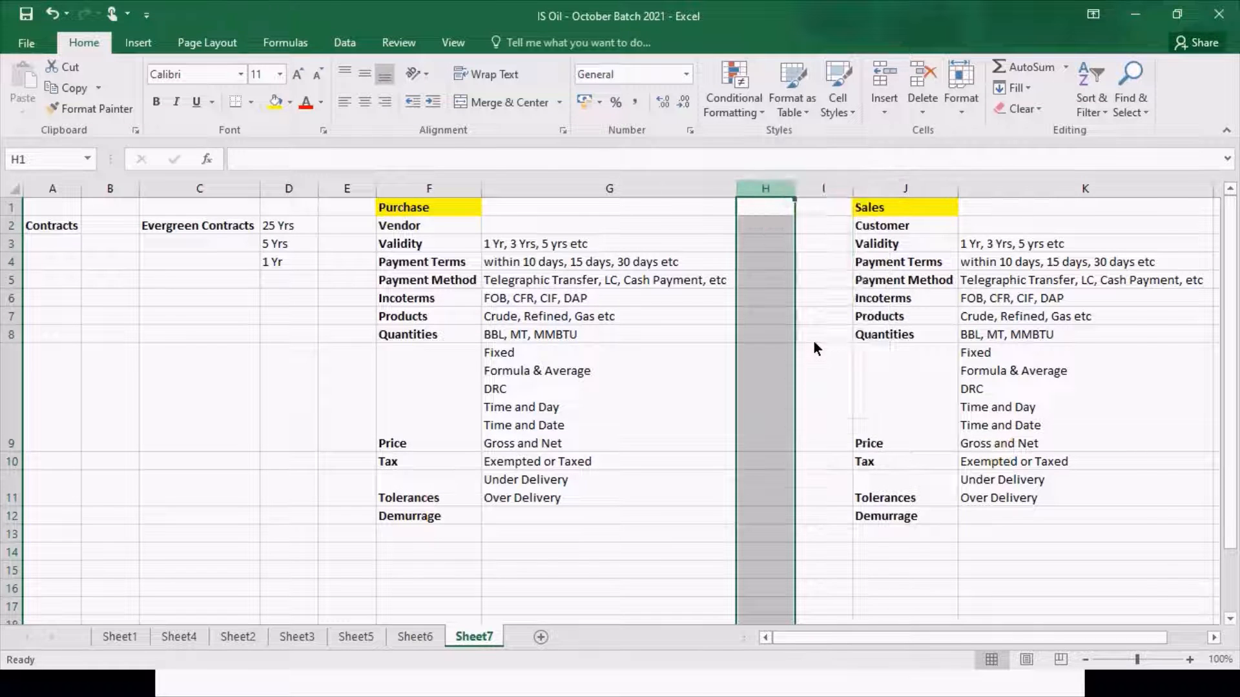
- Compare the Purchase and Sales contract terms on Sheet7 with the Negotiate Contract and Transaction confirmation points on the Business Transactions slide
{"action": "left_click", "coordinate": [757, 505]}
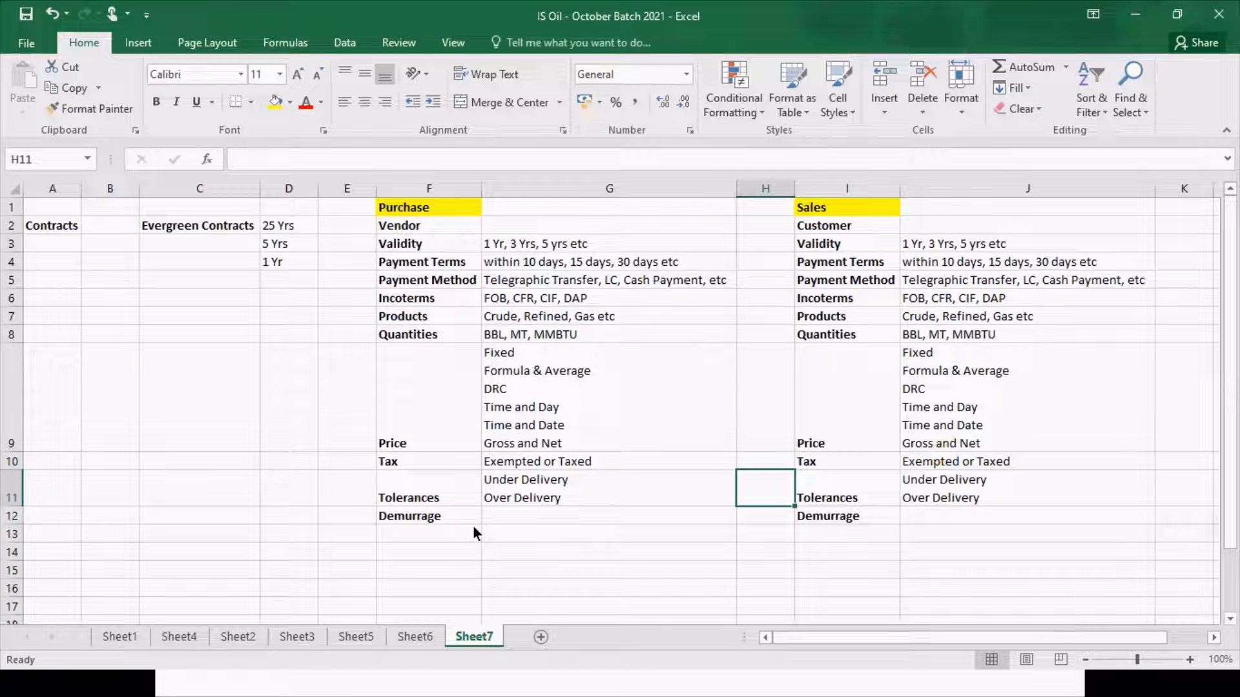
{"action": "key", "text": "alt+Tab"}
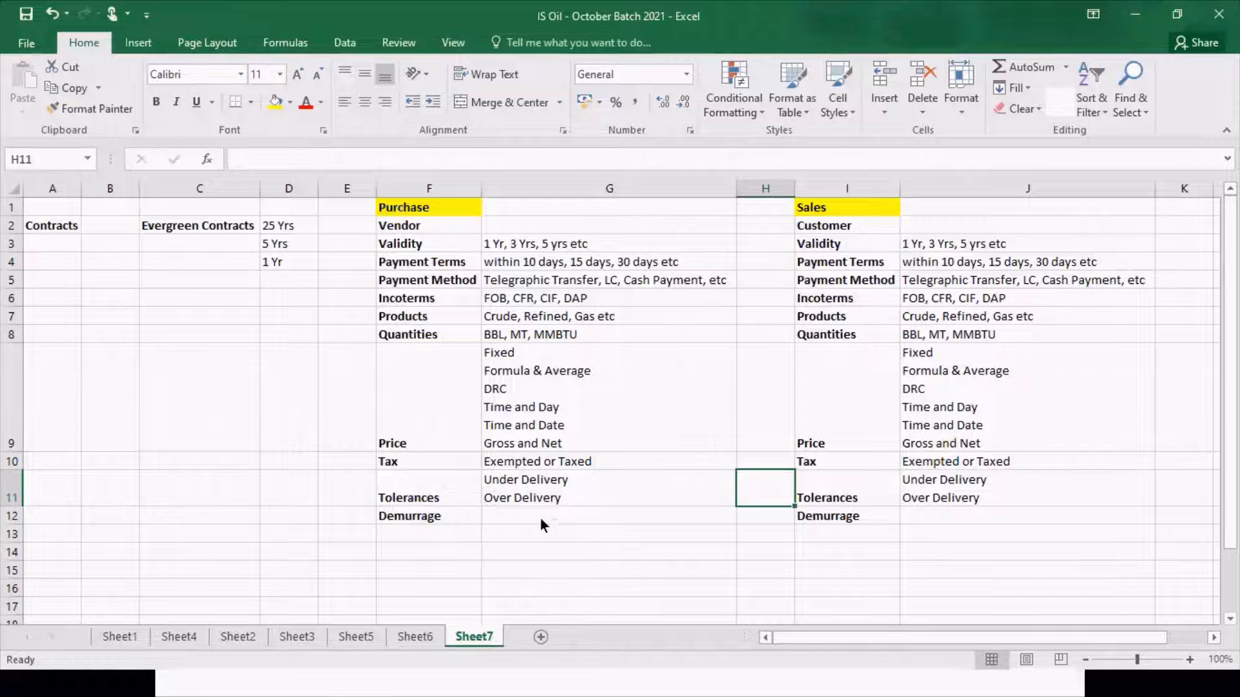
{"action": "key", "text": "alt+Tab"}
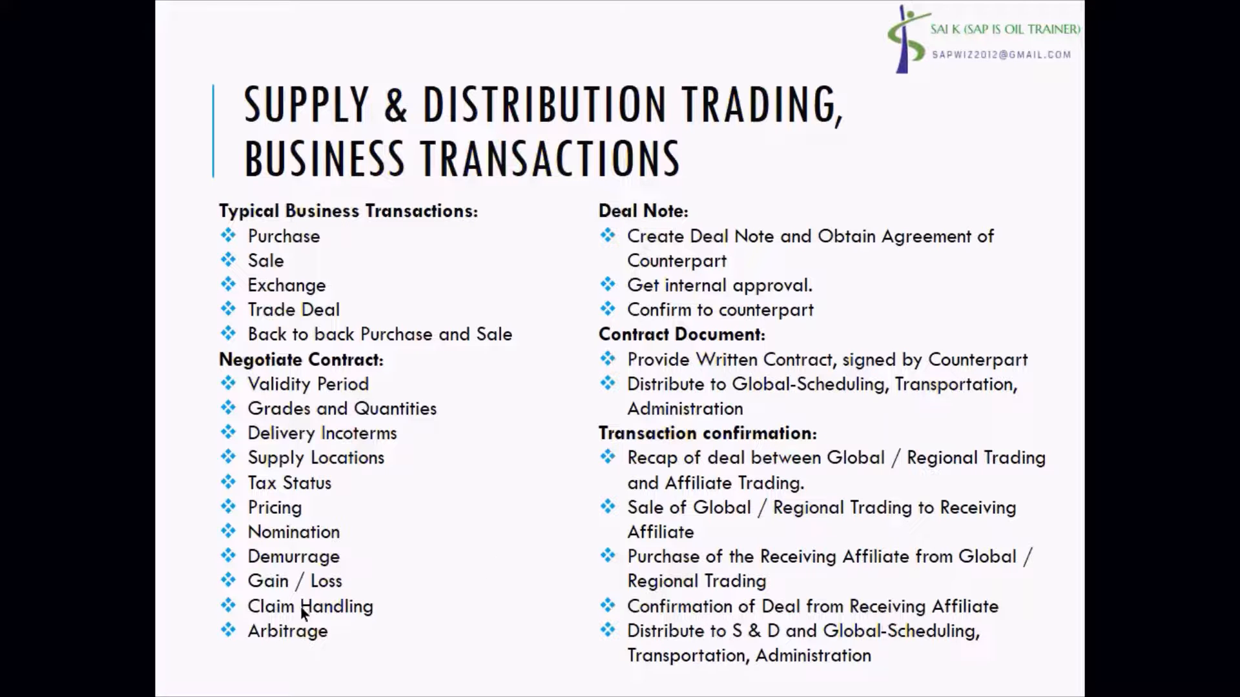
{"action": "key", "text": "alt+Tab"}
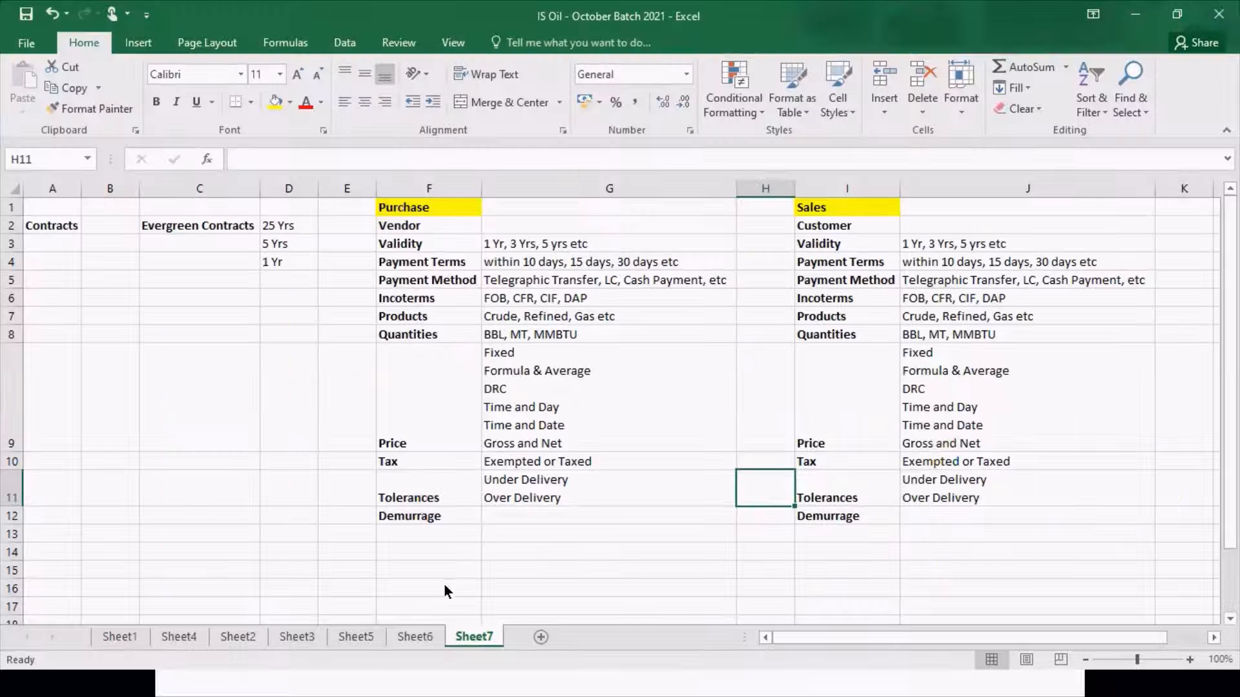
{"action": "key", "text": "alt+Tab"}
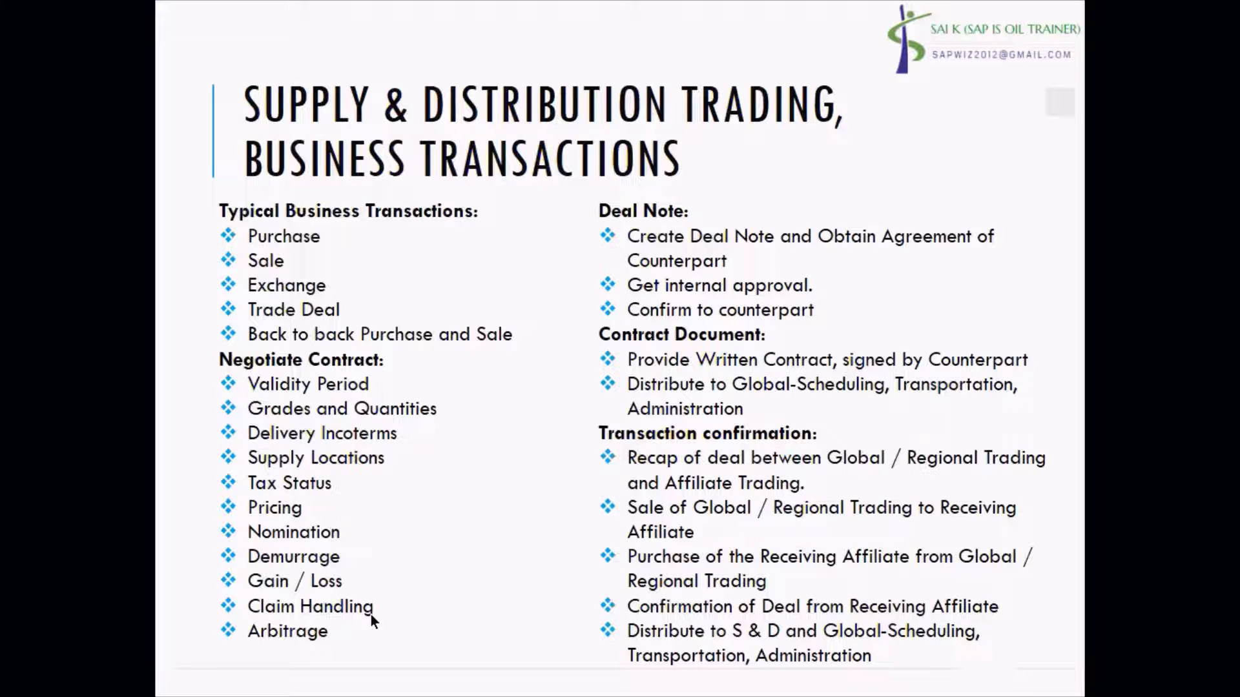
{"action": "key", "text": "alt+Tab"}
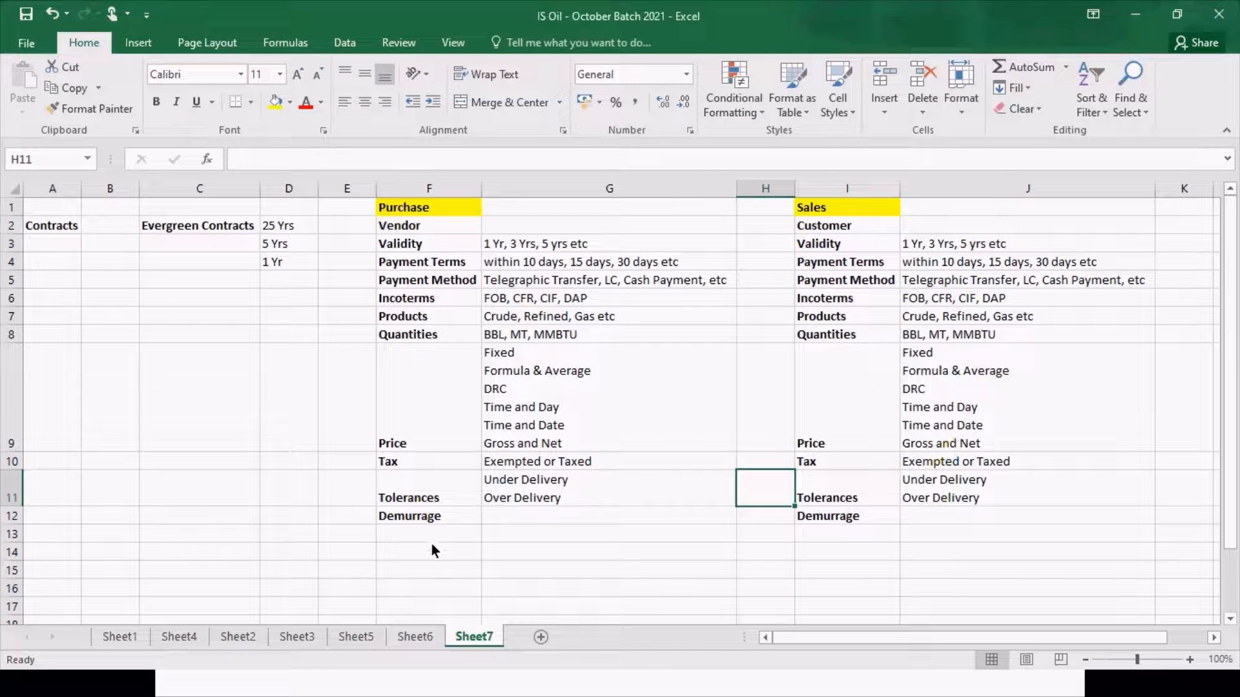
{"action": "key", "text": "alt+Tab"}
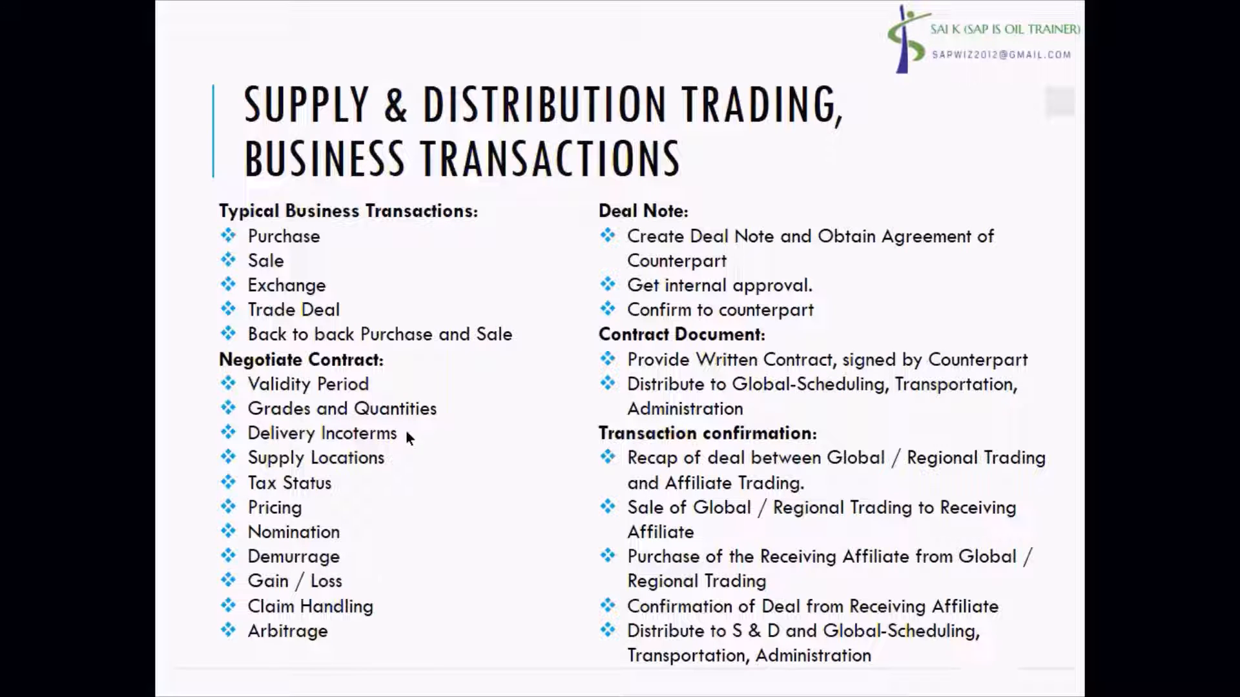
{"action": "key", "text": "alt+Tab"}
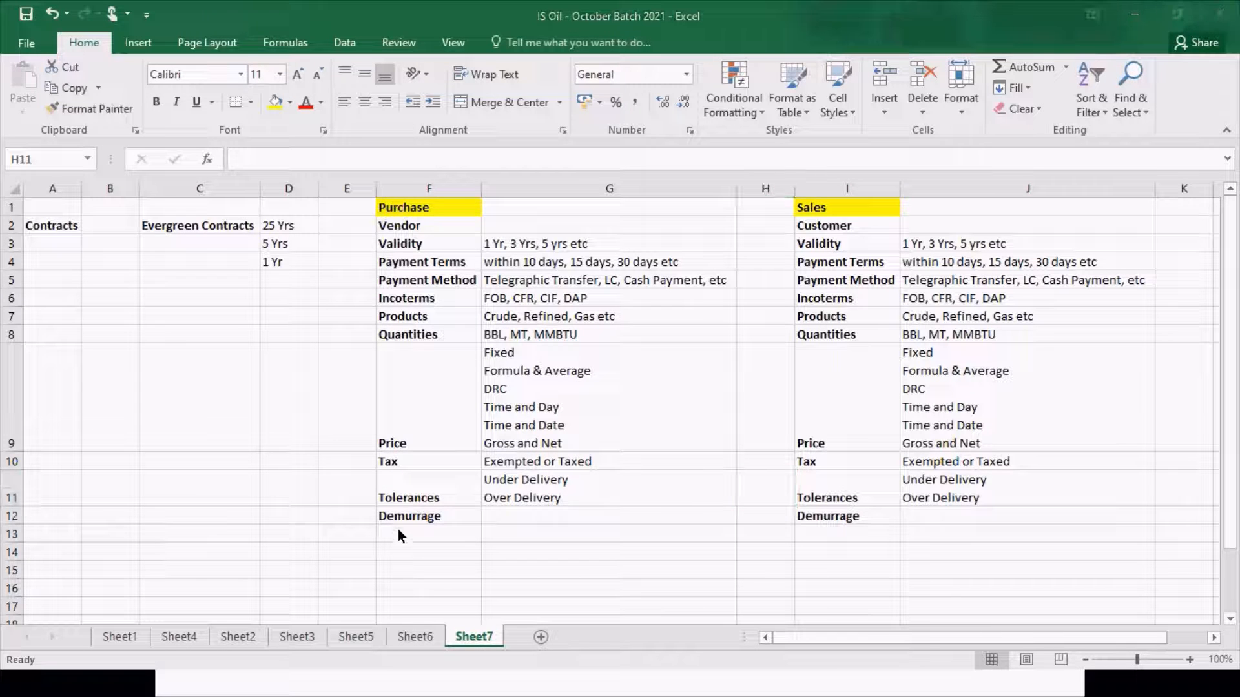
{"action": "key", "text": "alt+Tab"}
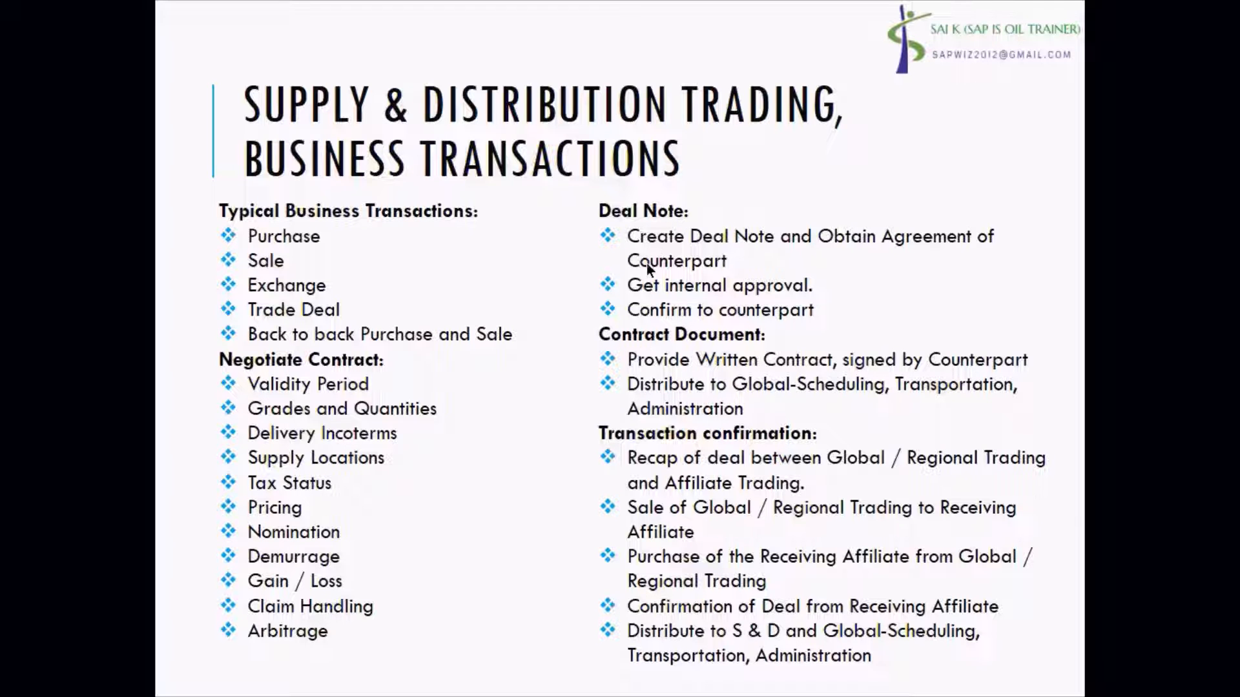
{"action": "key", "text": "alt+Tab"}
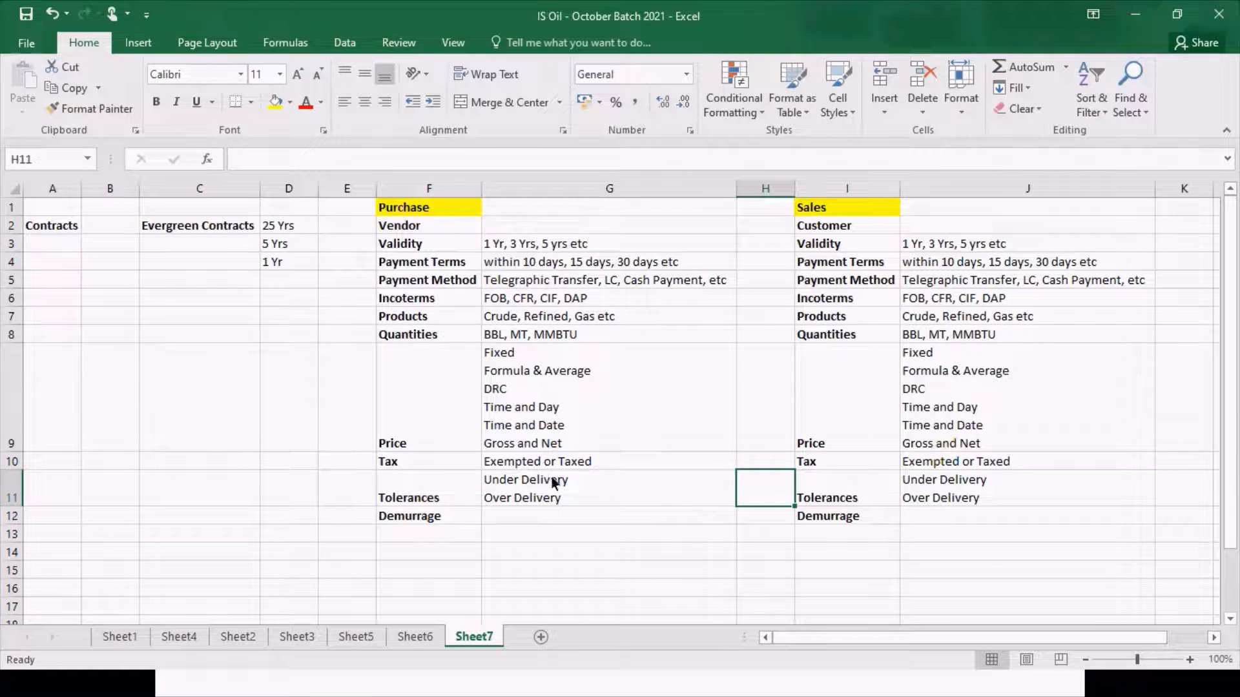
{"action": "left_click", "coordinate": [418, 633]}
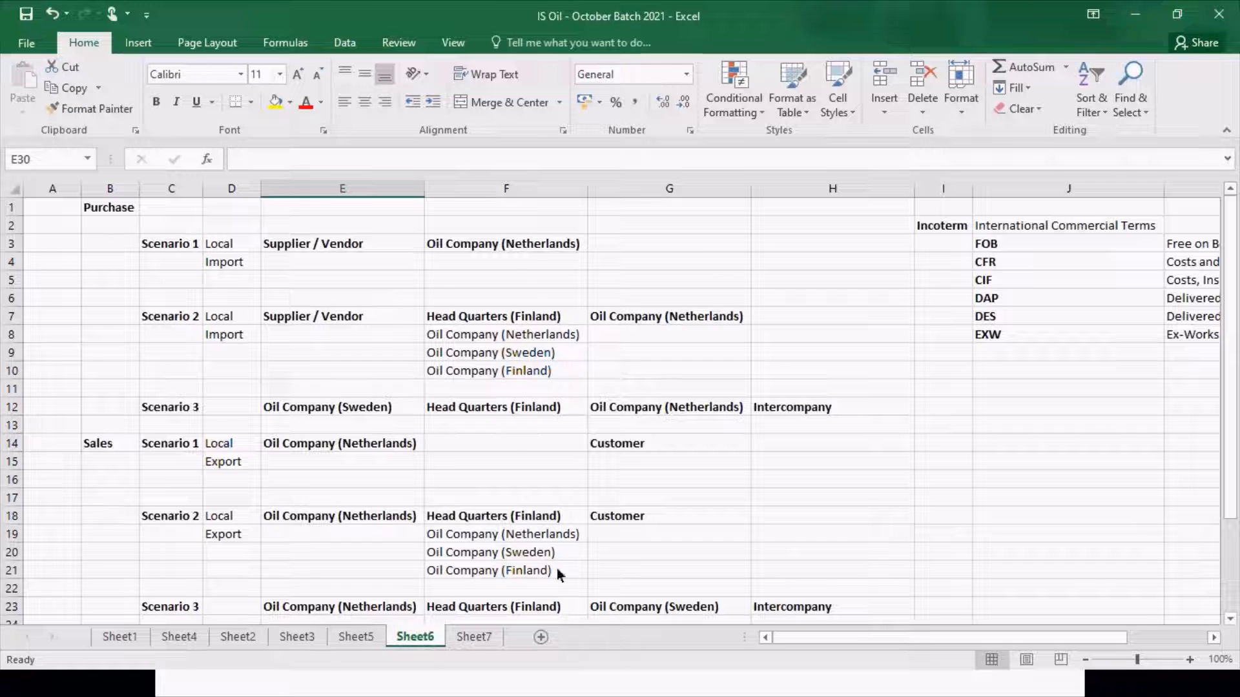
{"action": "left_click", "coordinate": [472, 640]}
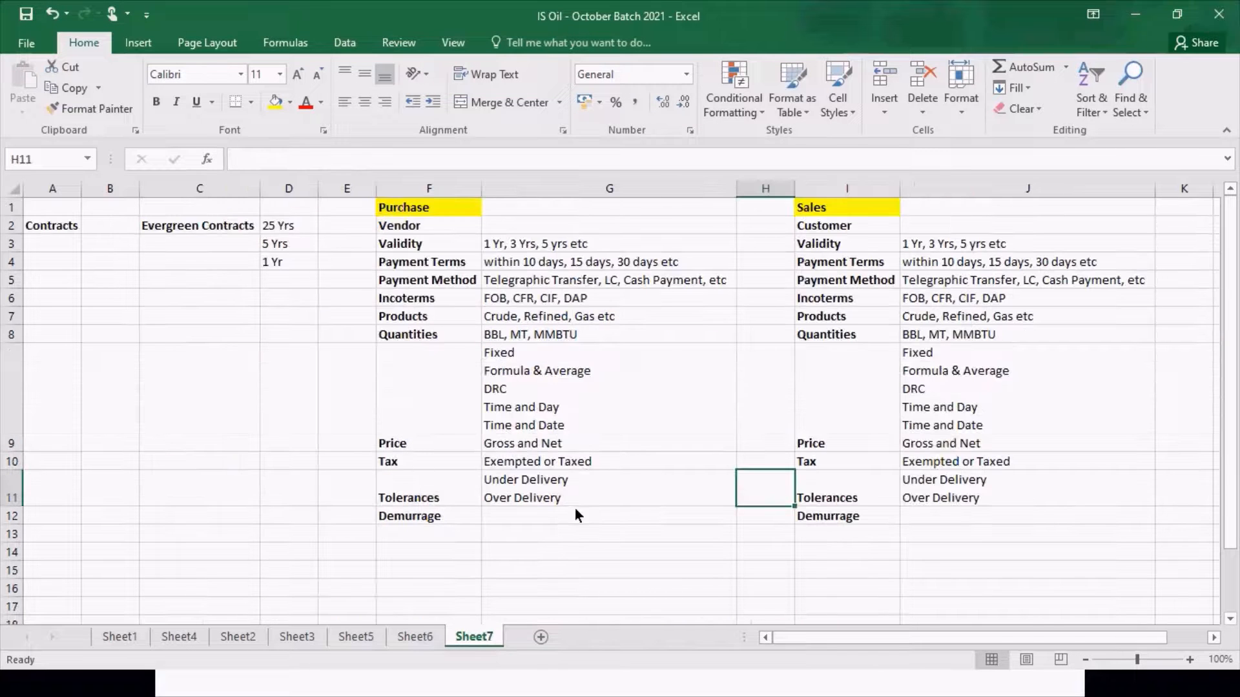
{"action": "key", "text": "alt+Tab"}
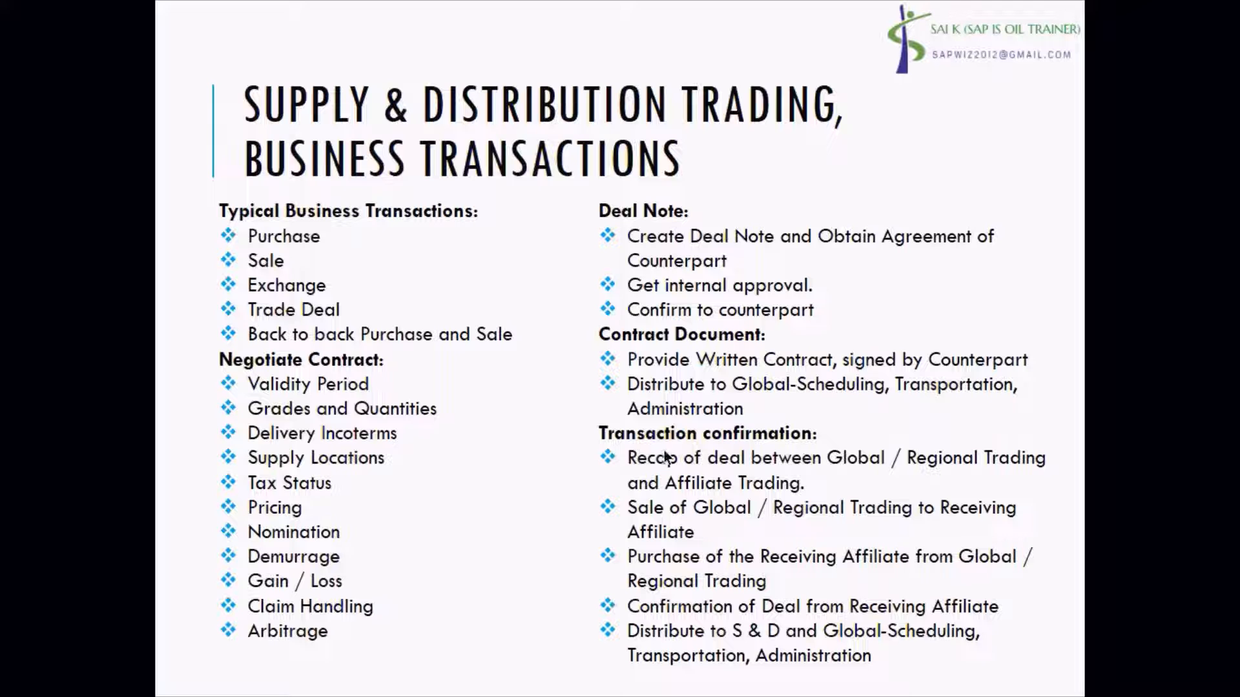
{"action": "key", "text": "alt+Tab"}
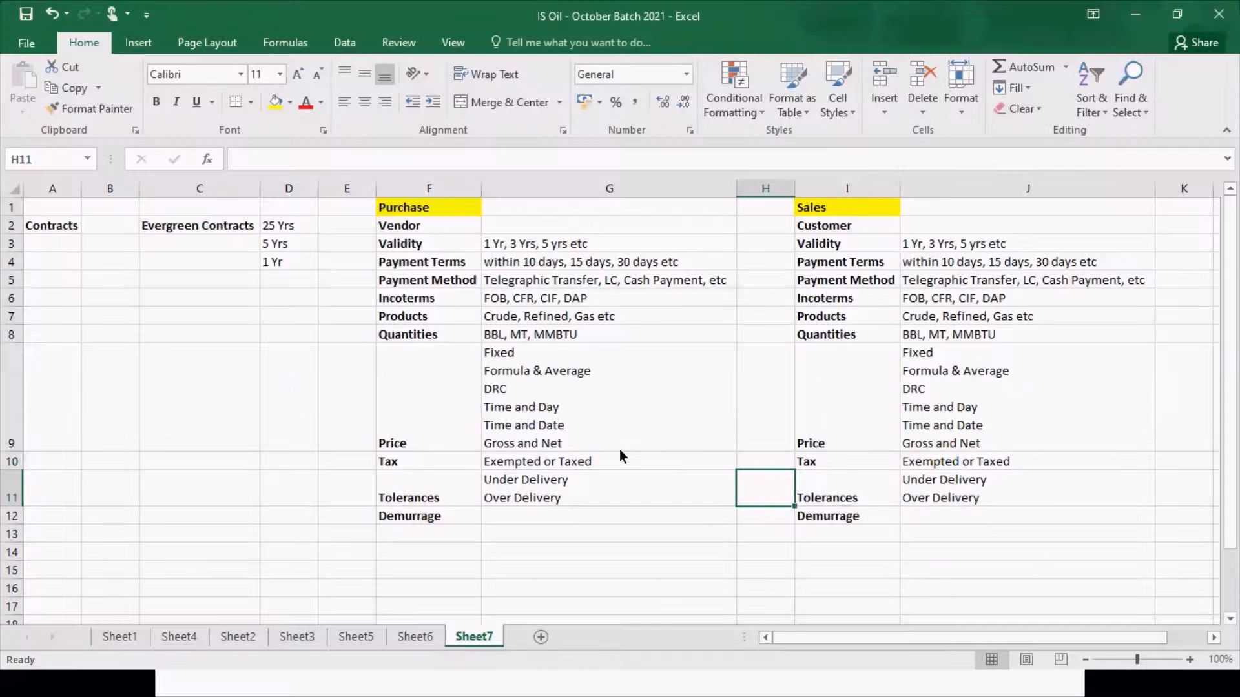
- Examine the Scenario 3 intercompany purchase chain in row 12 of Sheet6 alongside the slide's Transaction confirmation points
{"action": "left_click", "coordinate": [410, 637]}
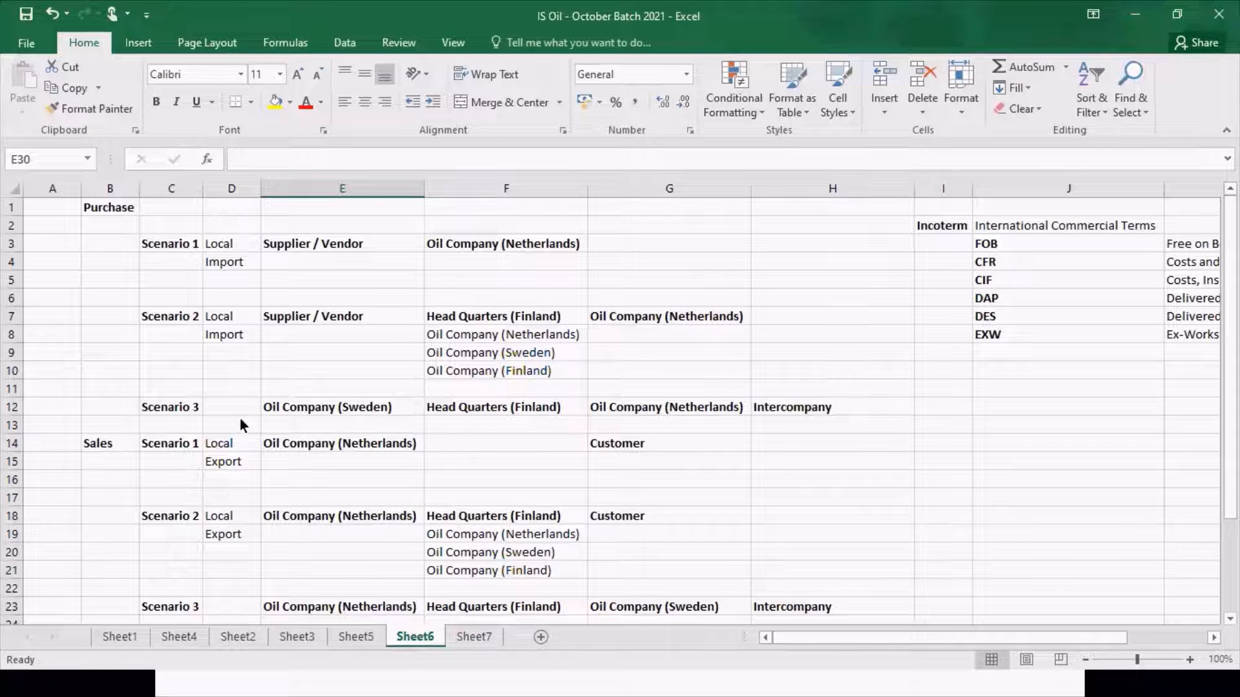
{"action": "left_click", "coordinate": [312, 412]}
{"action": "left_click", "coordinate": [458, 406]}
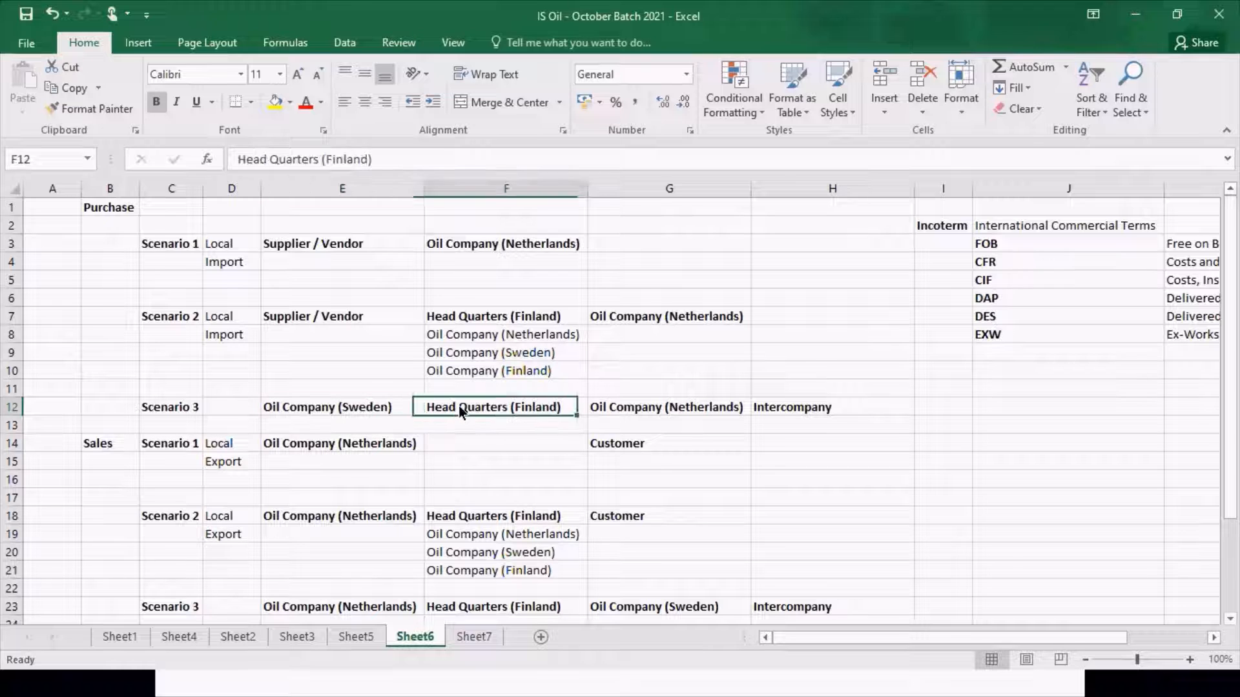
{"action": "left_click", "coordinate": [387, 406]}
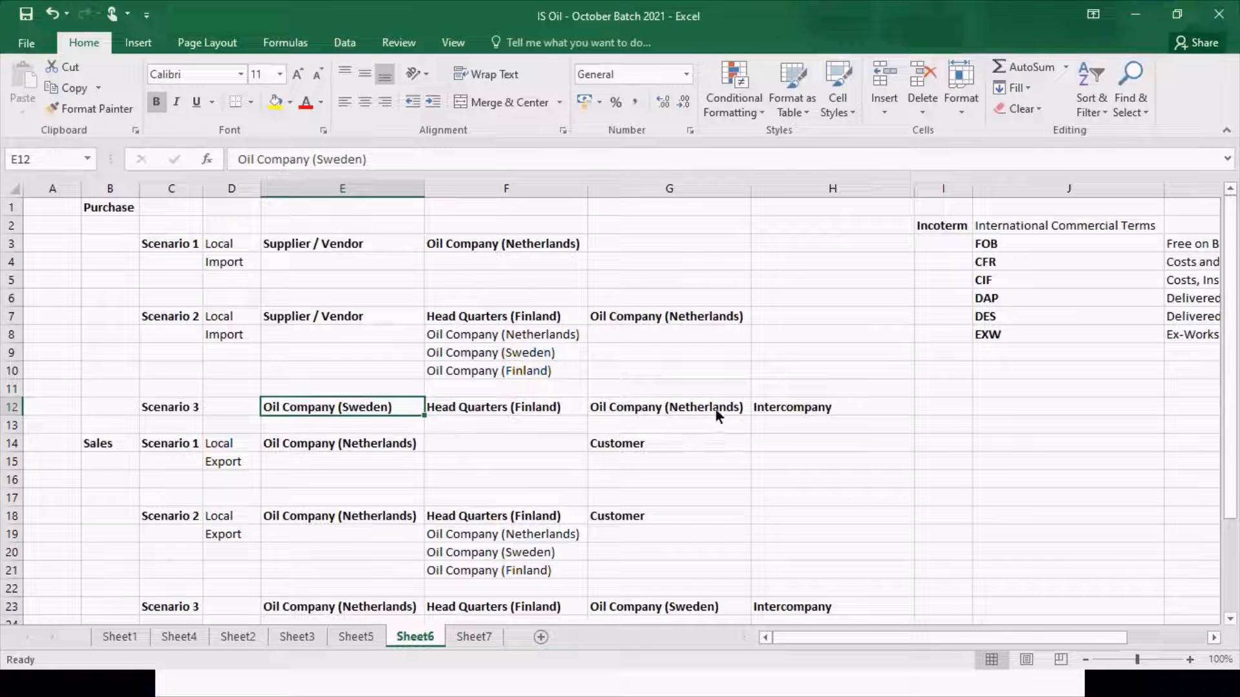
{"action": "left_click", "coordinate": [467, 408]}
{"action": "left_click", "coordinate": [638, 413]}
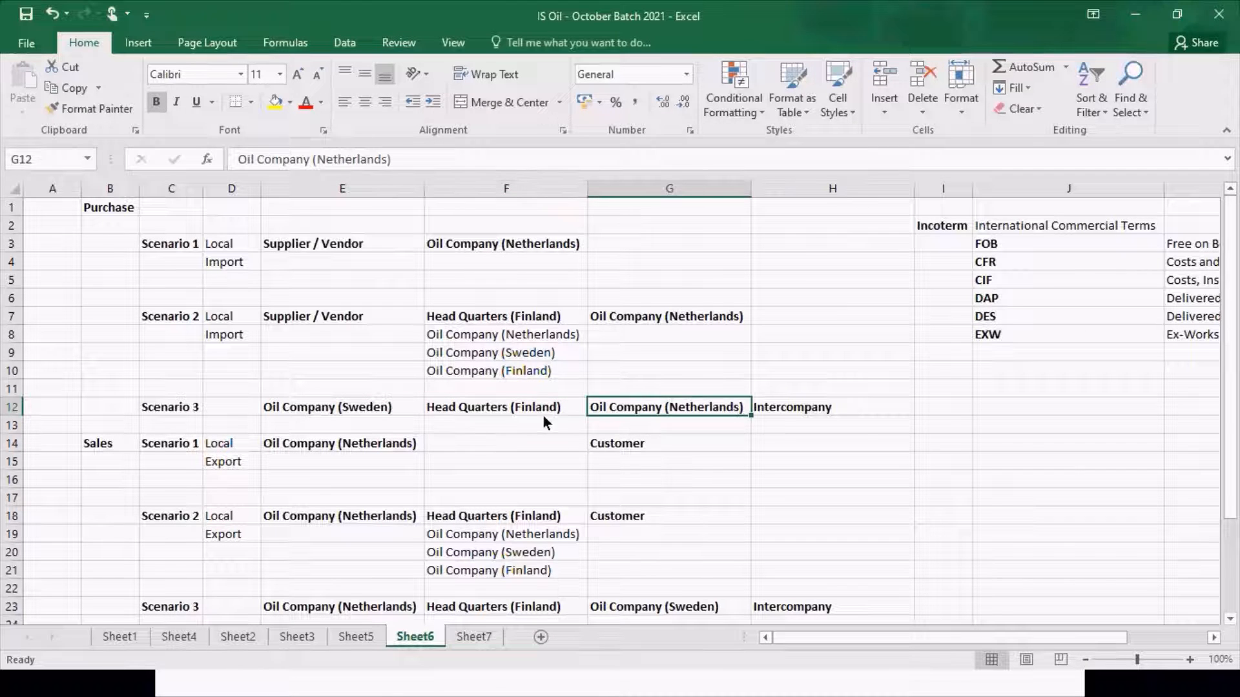
{"action": "left_click", "coordinate": [381, 409]}
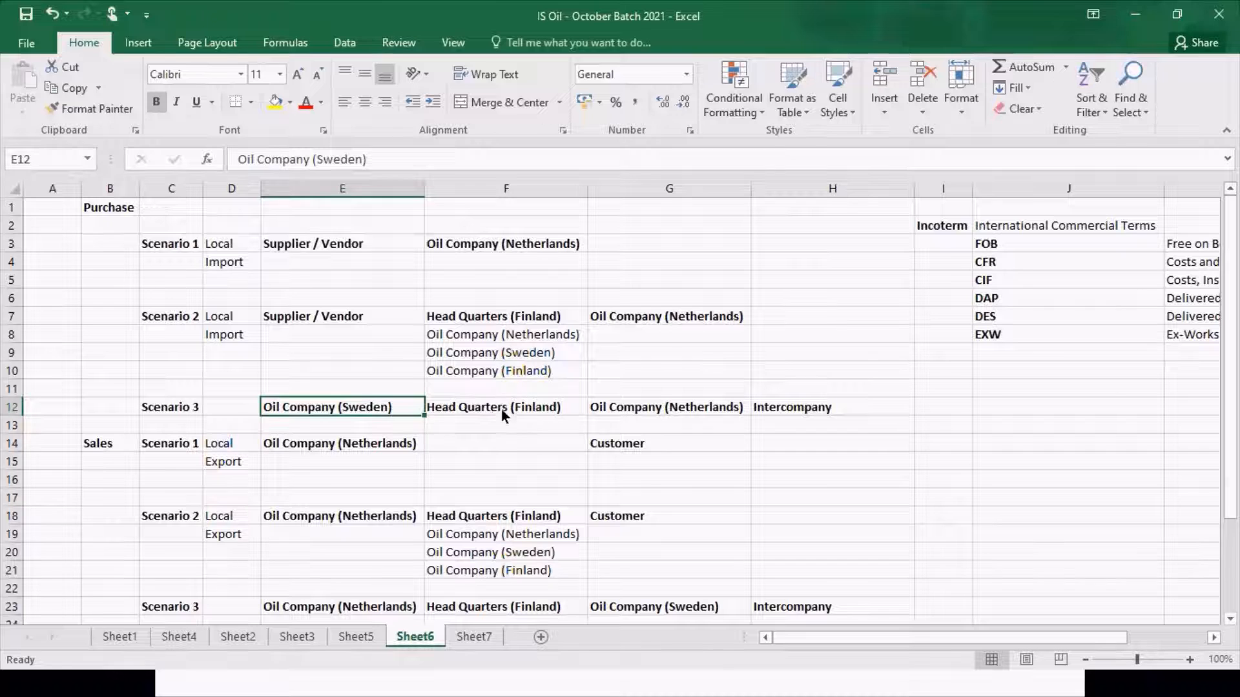
{"action": "left_click", "coordinate": [494, 411]}
{"action": "left_click", "coordinate": [373, 415]}
{"action": "left_click", "coordinate": [614, 412]}
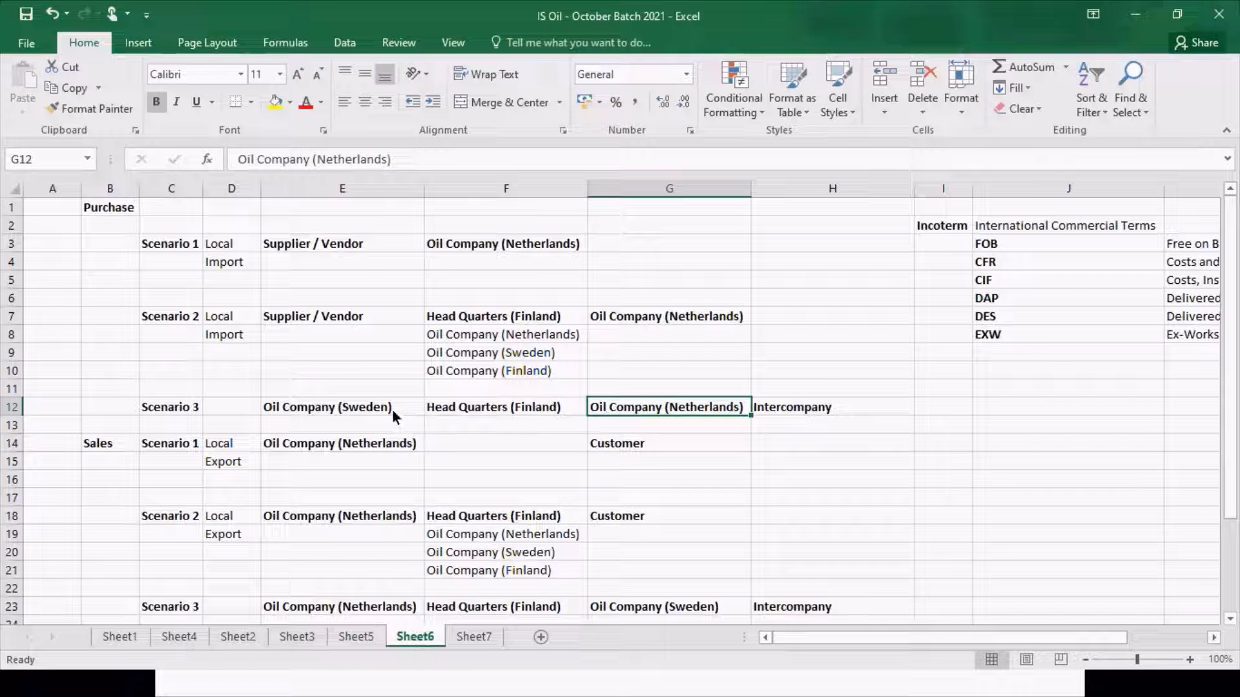
{"action": "key", "text": "alt+Tab"}
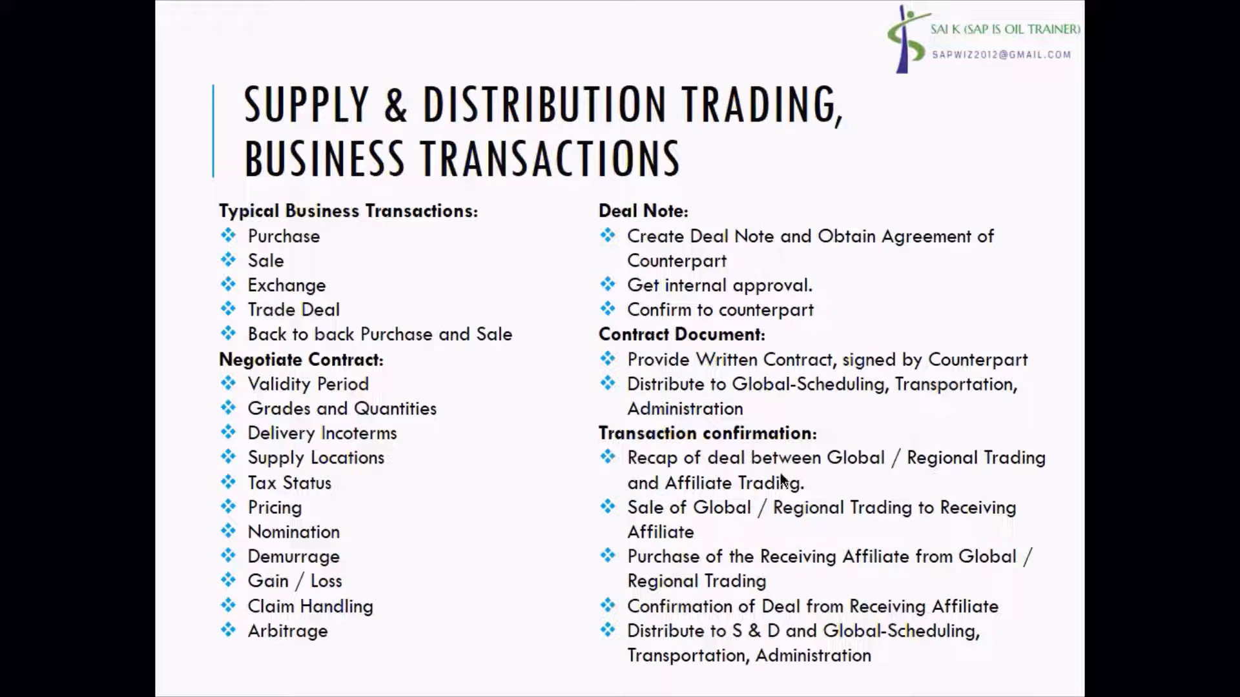
{"action": "key", "text": "alt+Tab"}
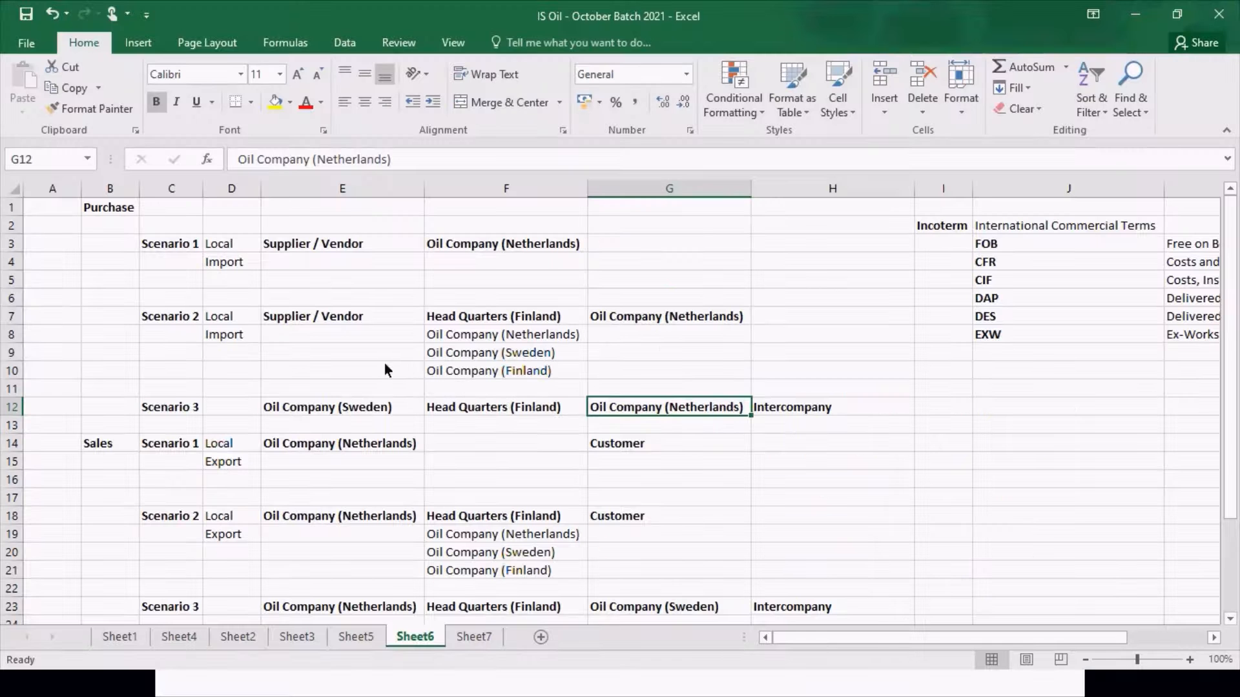
{"action": "left_click", "coordinate": [490, 409]}
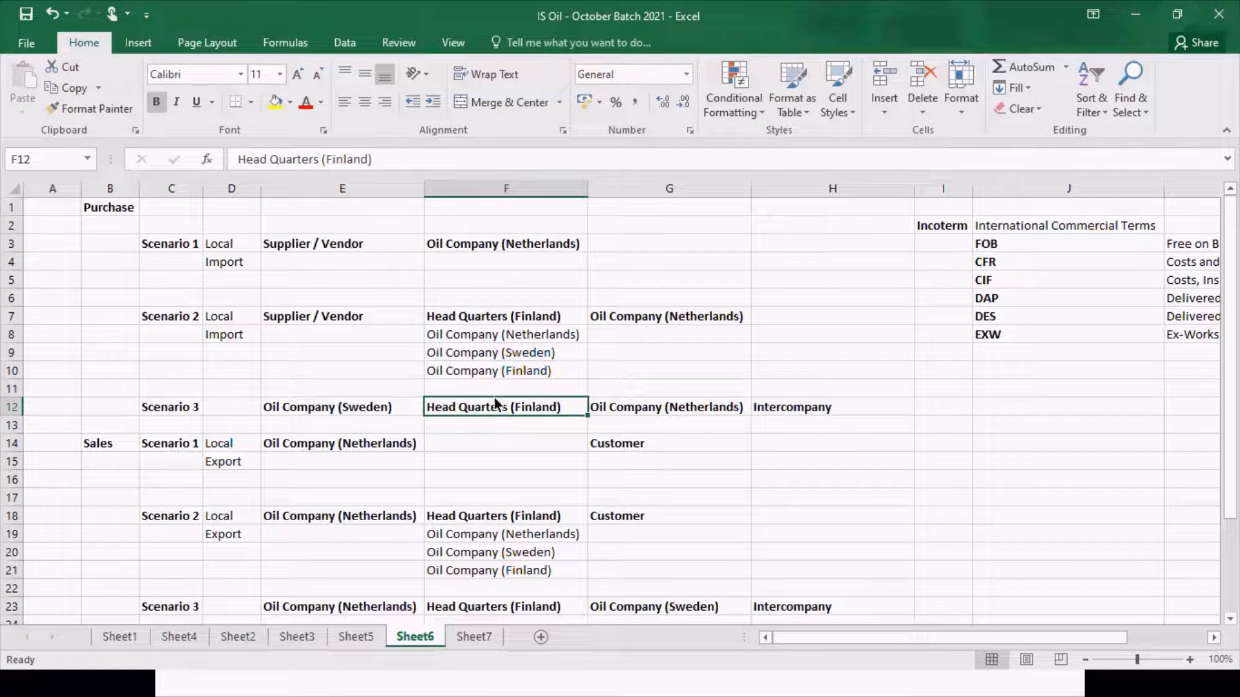
- Switch to the slideshow and advance to the Supply & Distribution Trading, Business Scenarios slide
{"action": "key", "text": "alt+Tab"}
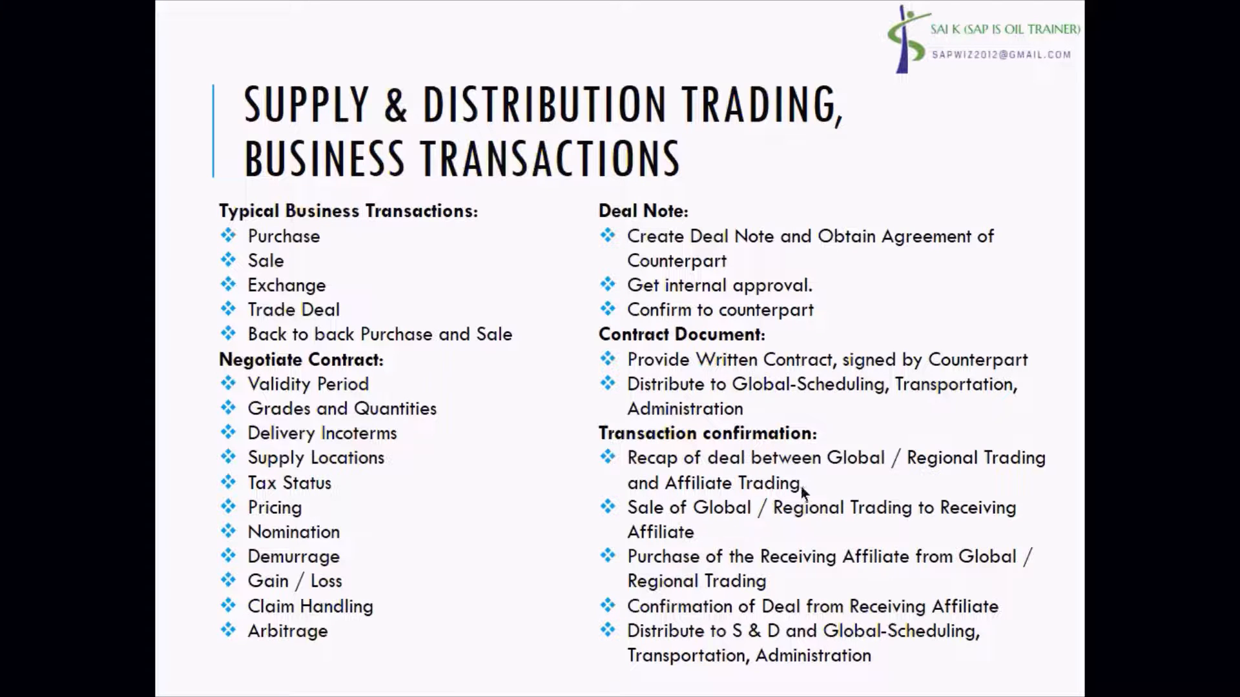
{"action": "left_click", "coordinate": [806, 470]}
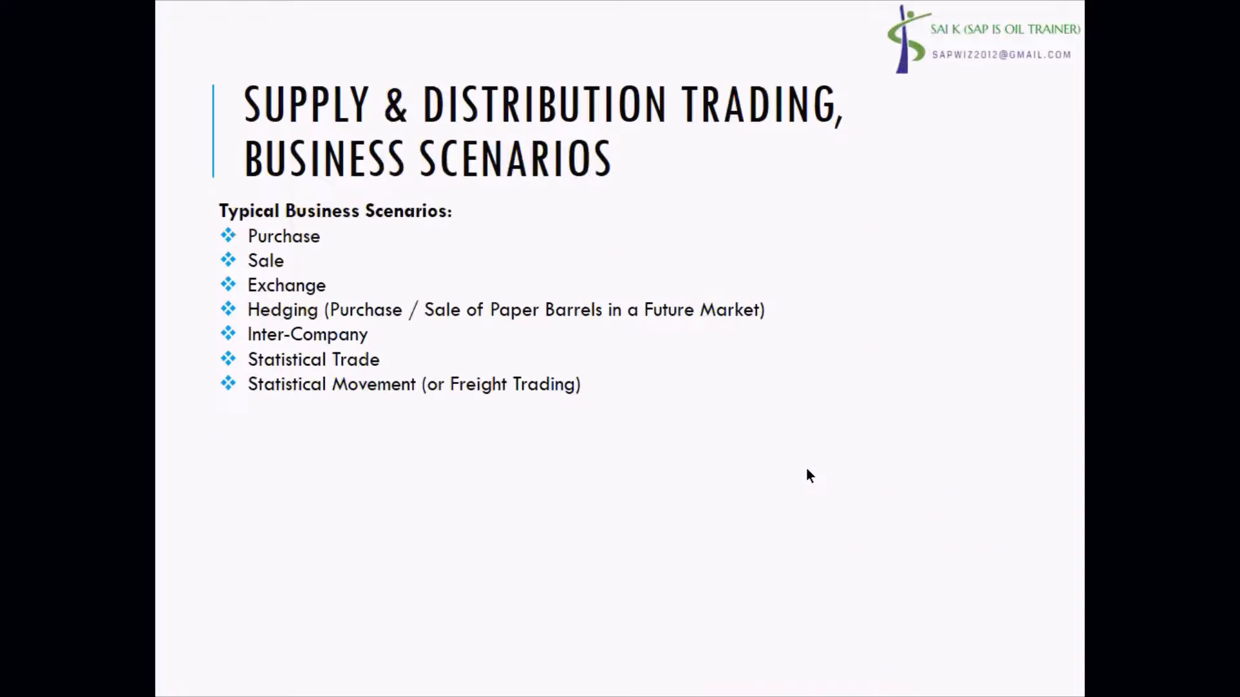